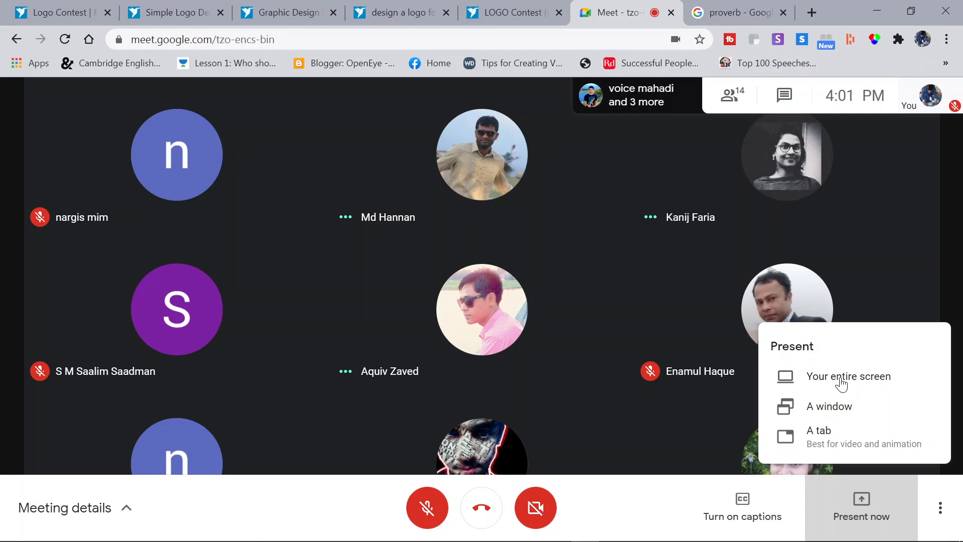
Present the entire screen in the Google Meet call, hide the sharing notice, and switch to the Illustrator document.
key(Up)
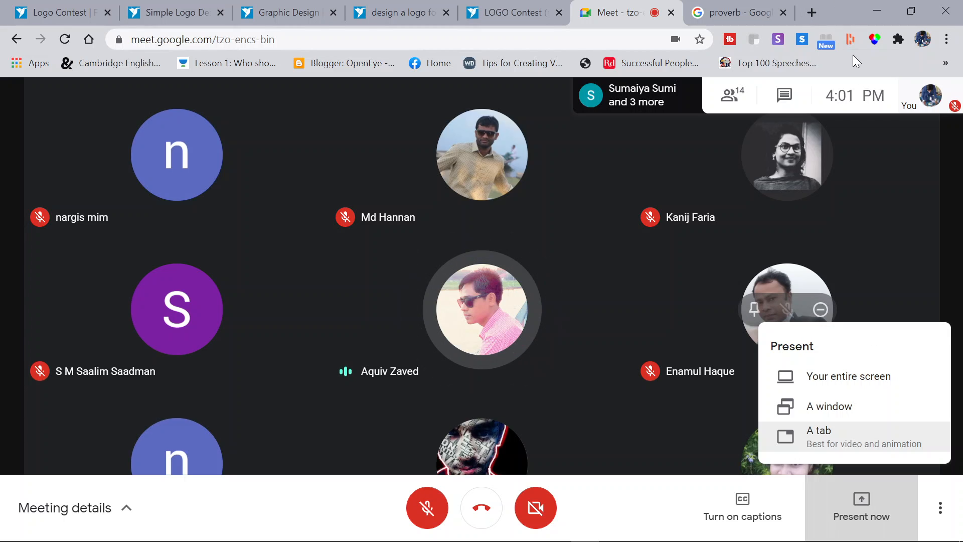
click(842, 379)
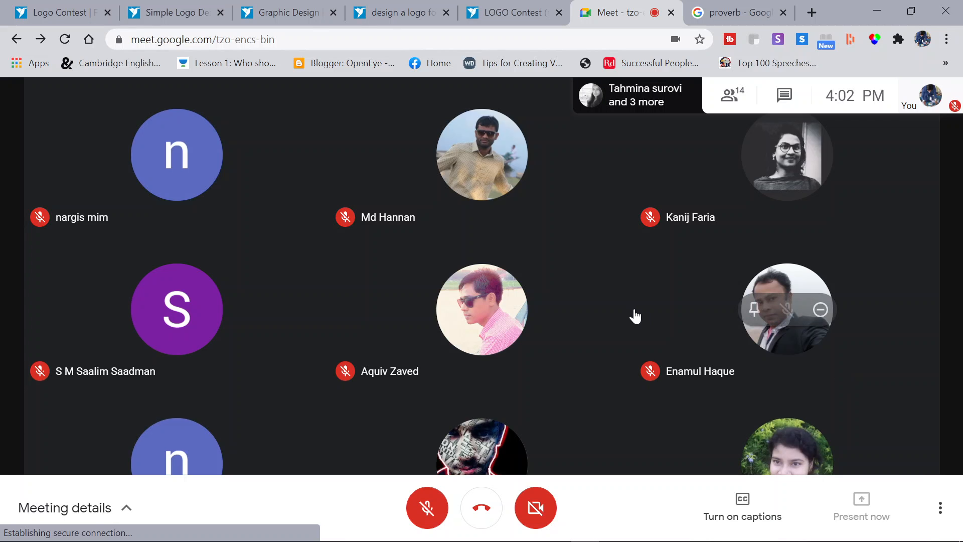
click(433, 225)
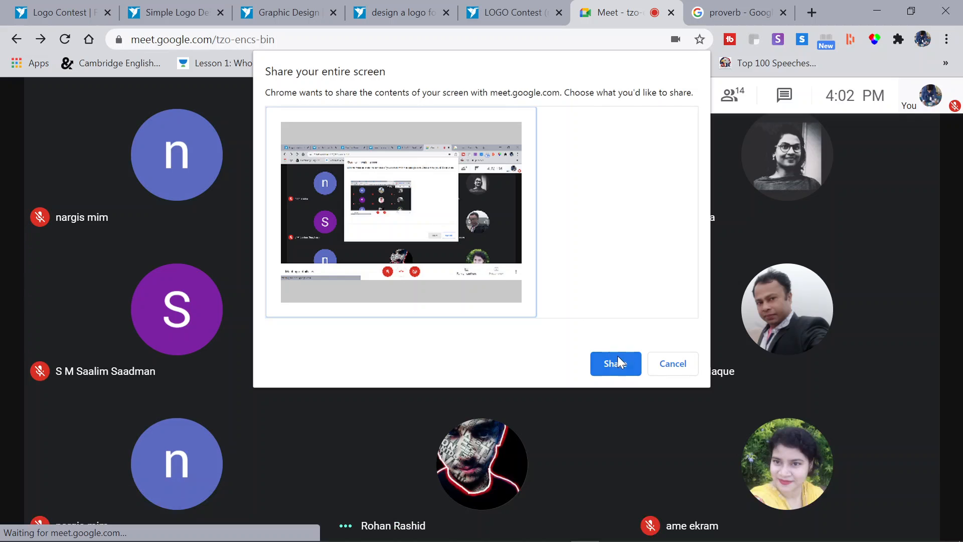
click(618, 359)
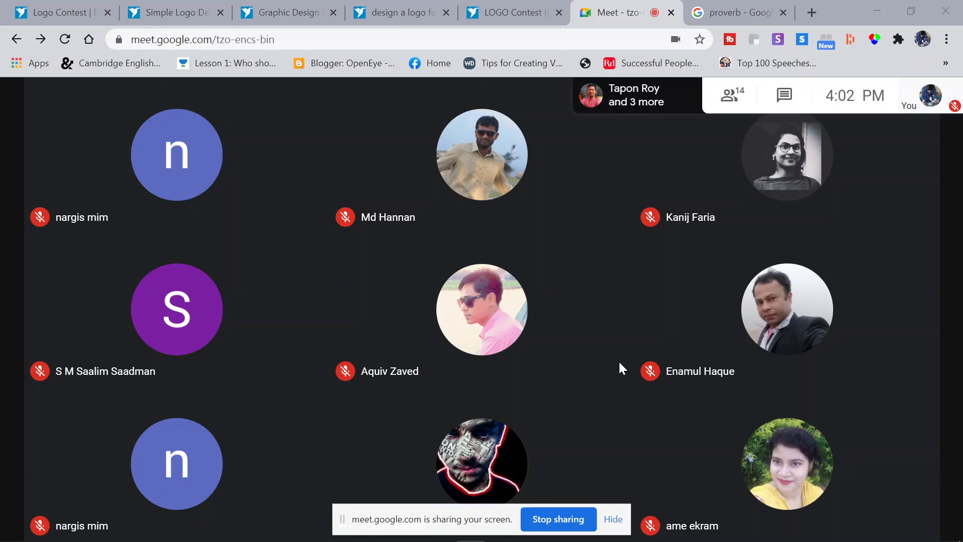
click(612, 520)
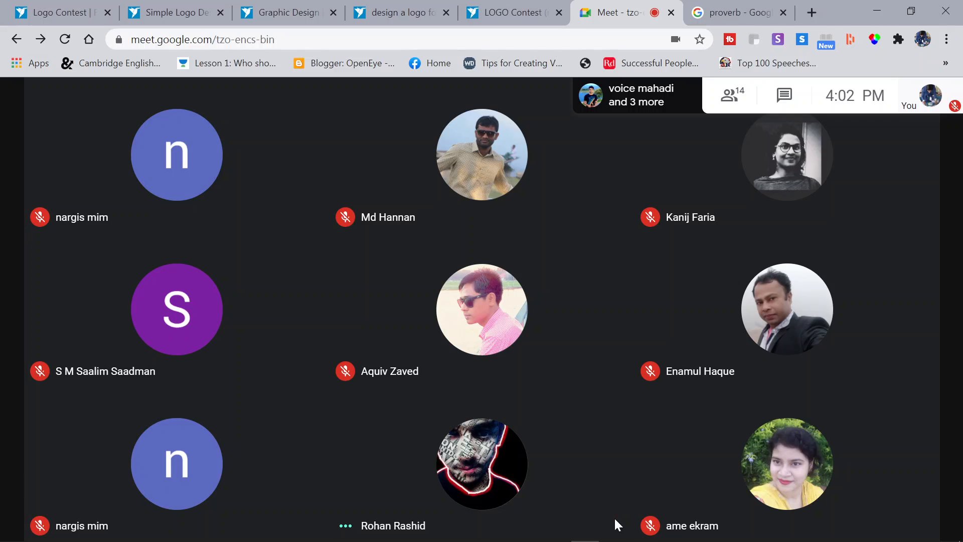
click(872, 4)
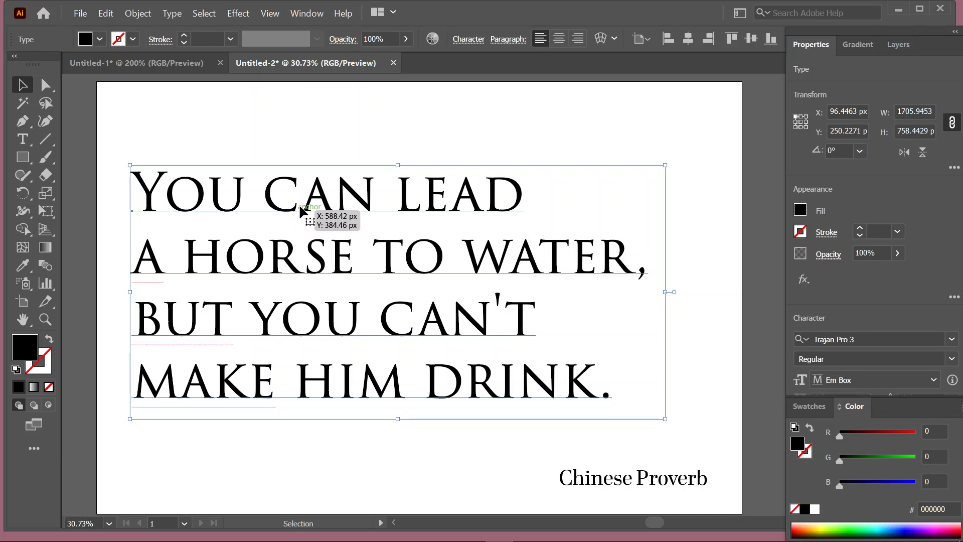
Move the proverb text block slightly up and to the right, to about X 130 px, Y 207 px.
right_click(326, 196)
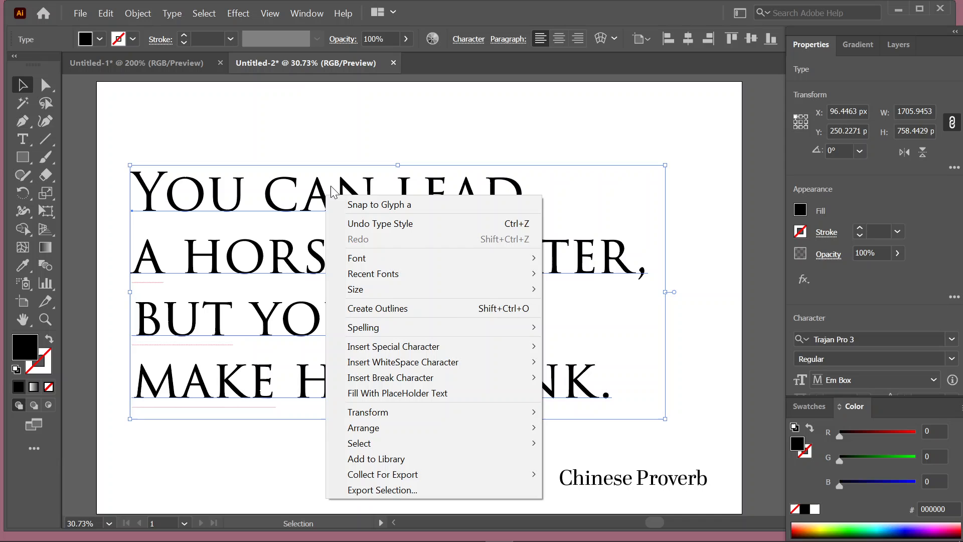
click(424, 138)
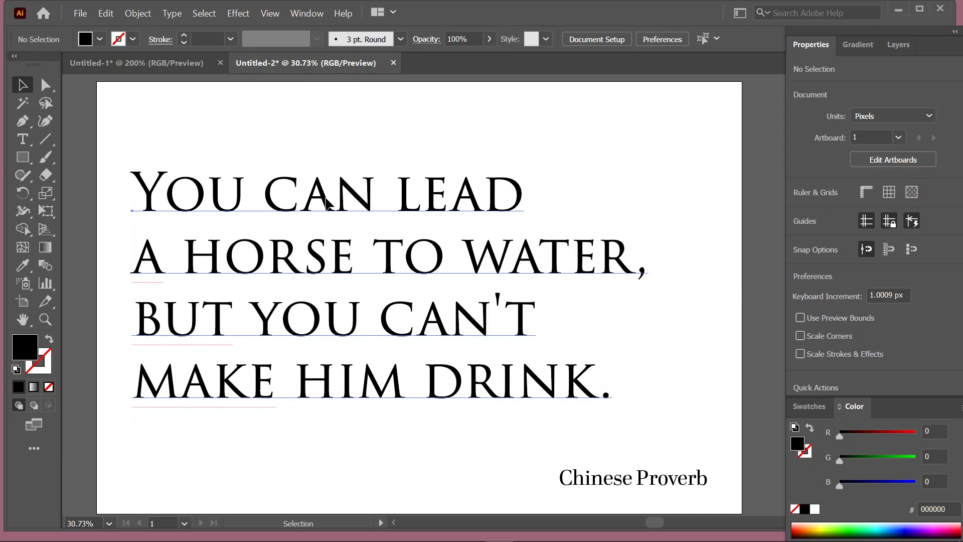
drag(326, 200, 336, 189)
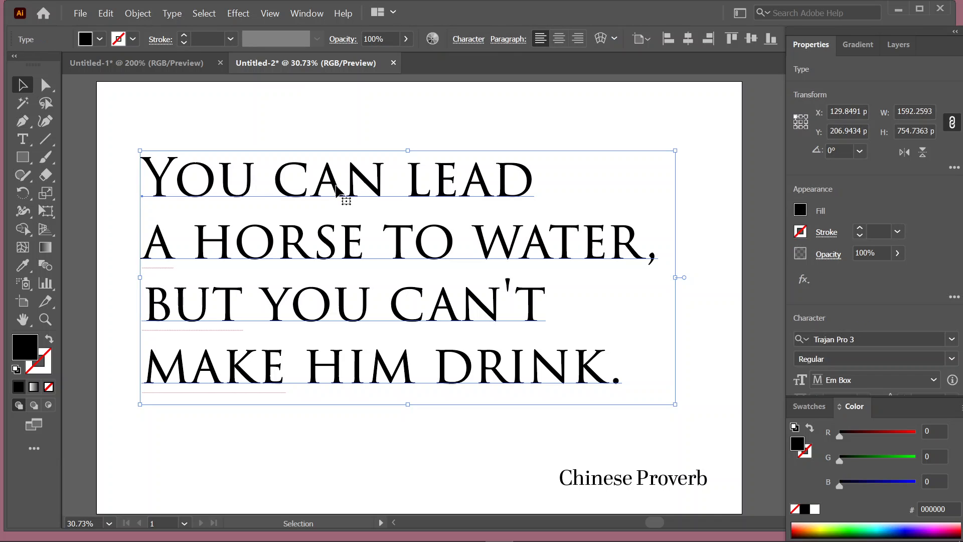
click(585, 530)
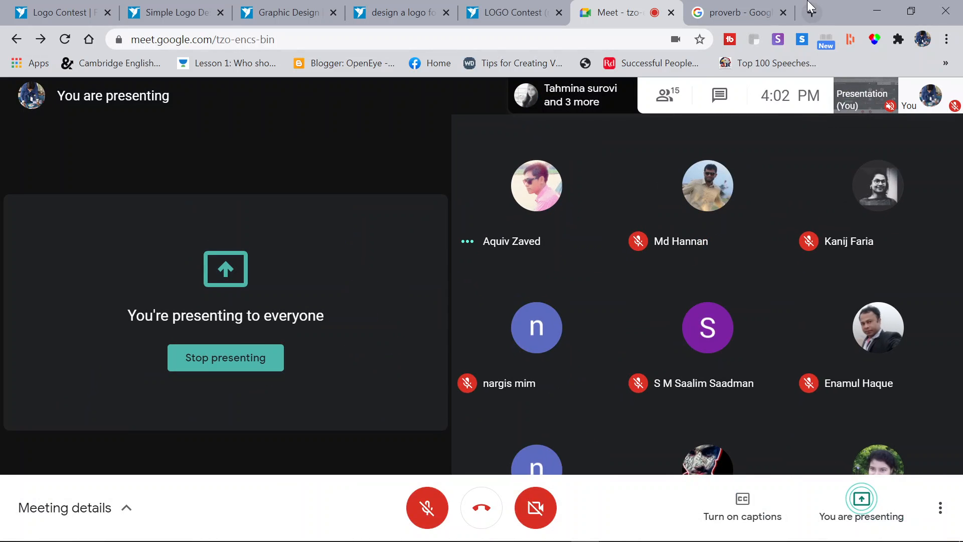
click(874, 6)
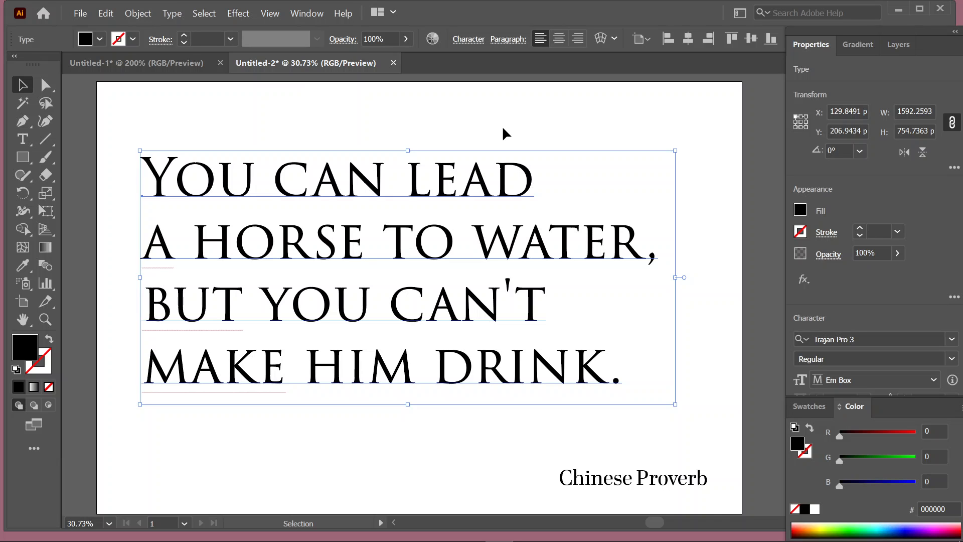
right_click(482, 186)
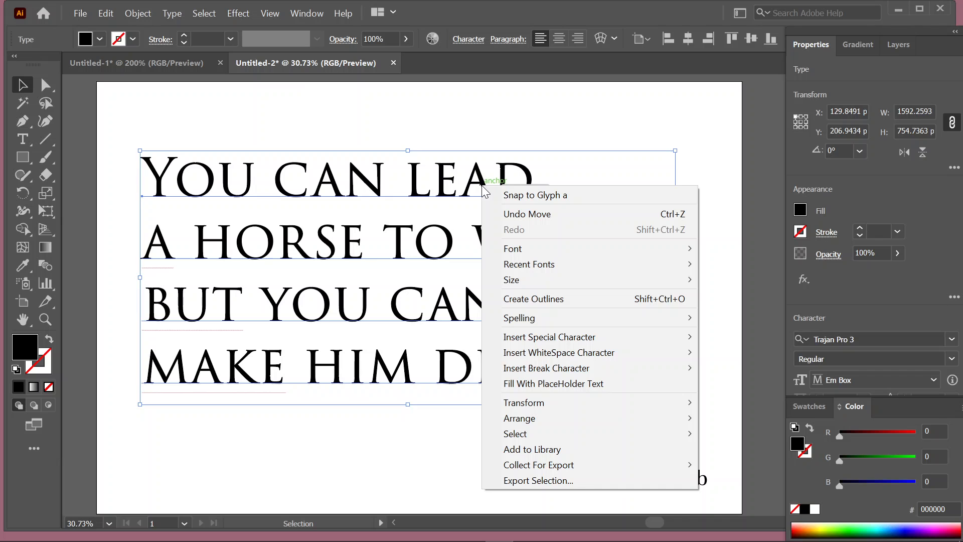
click(441, 461)
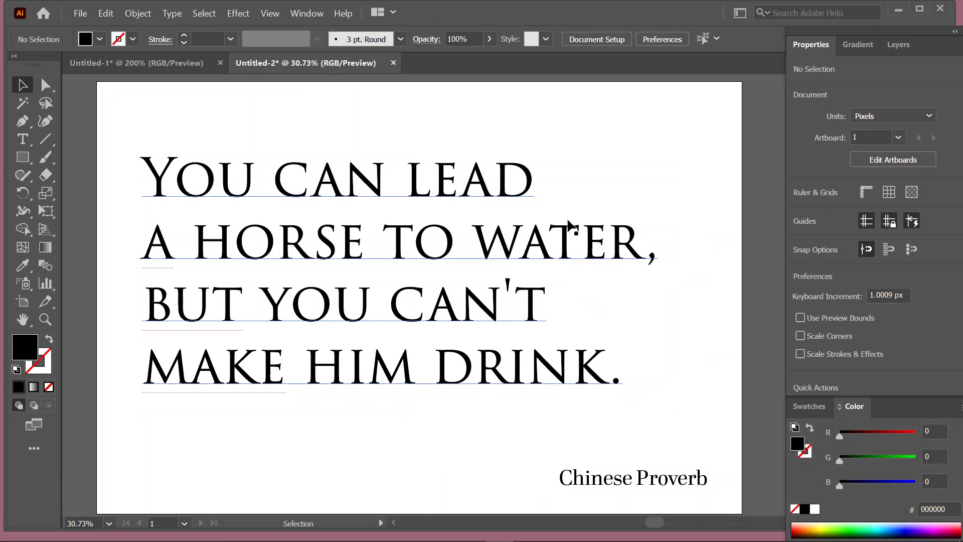
Switch to the Google Meet call, toggle the microphone, and return to the Illustrator document.
click(604, 526)
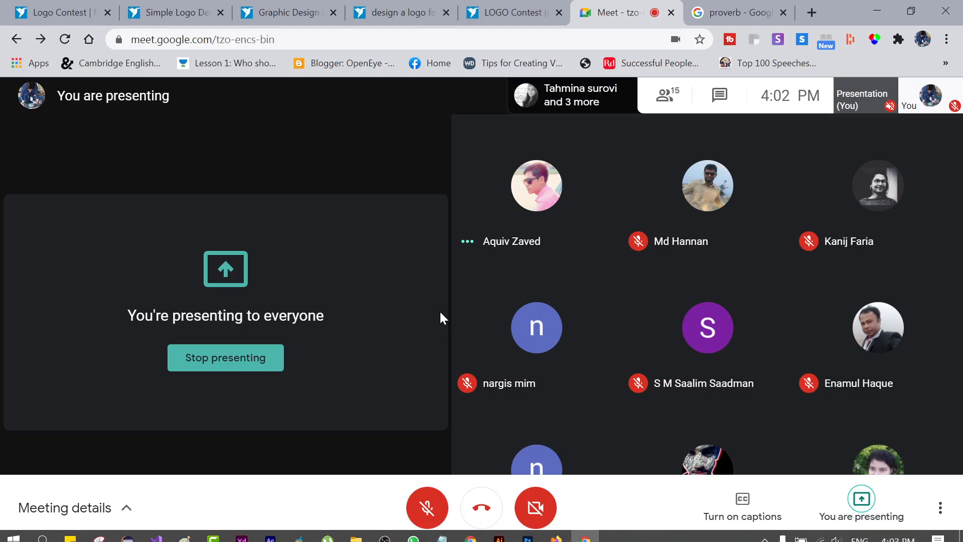
click(438, 502)
click(876, 13)
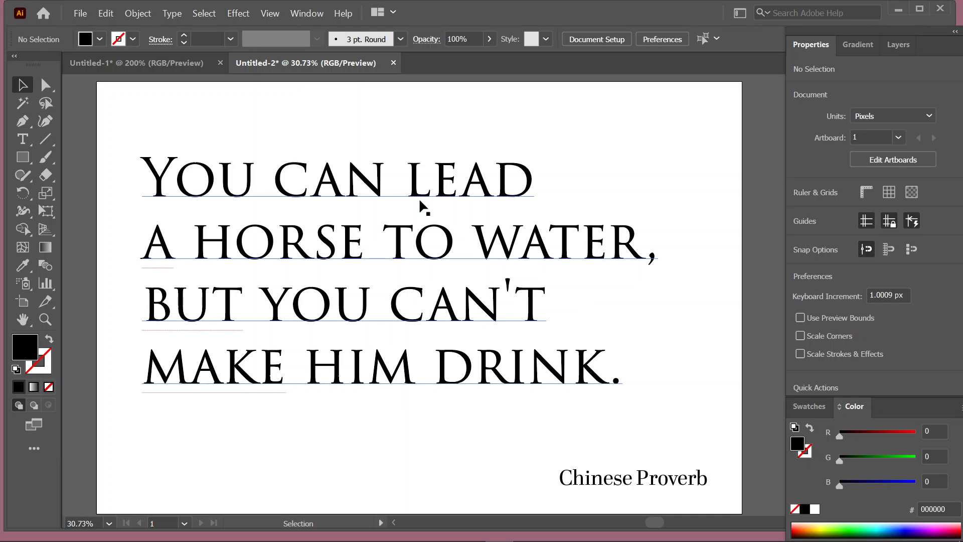
Move the proverb text block to about X 201 px, Y 220 px and convert it to outlines.
mouse_move(379, 189)
mouse_down()
mouse_move(392, 213)
mouse_move(390, 185)
mouse_move(408, 198)
mouse_move(383, 161)
mouse_move(384, 179)
mouse_up()
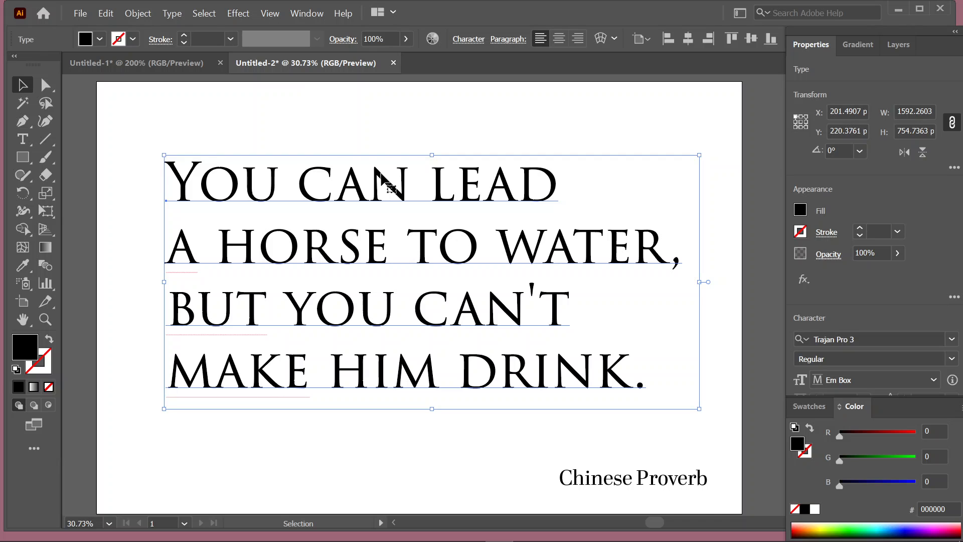
right_click(384, 179)
click(479, 284)
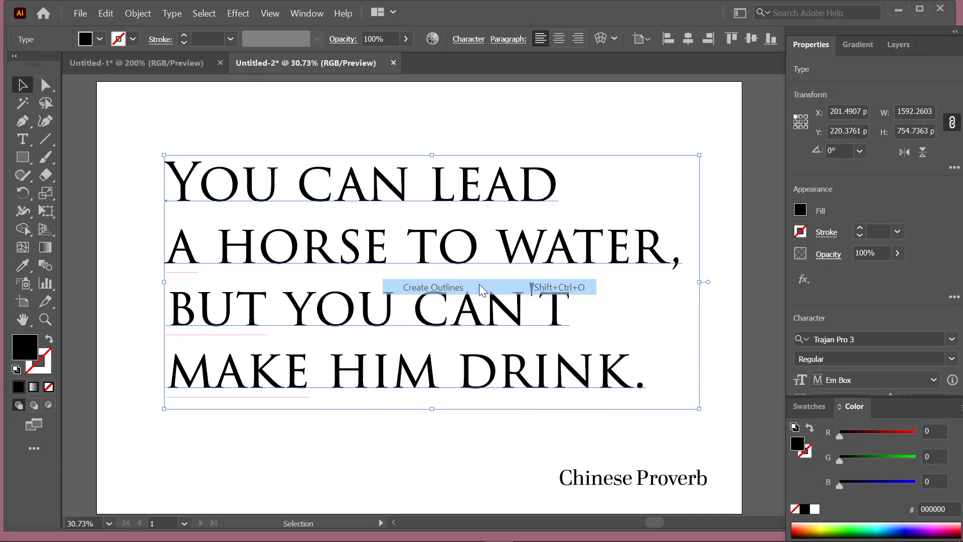
click(468, 126)
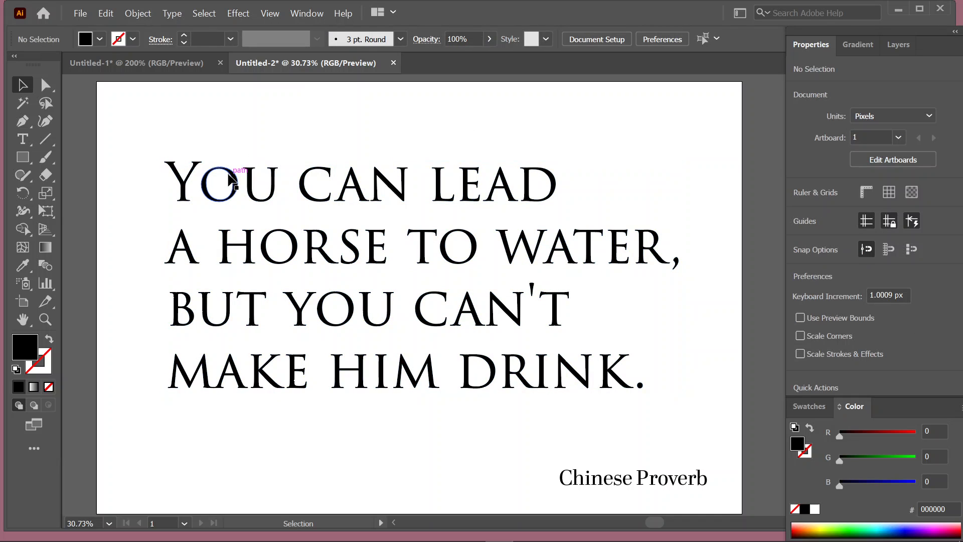
Ungroup the outlined proverb text into individual letters and clear the selection.
click(229, 177)
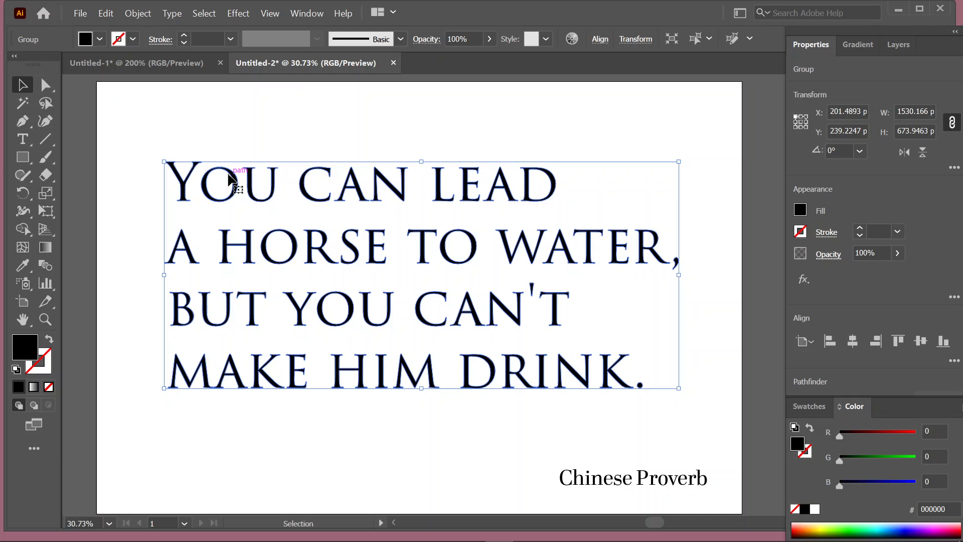
right_click(229, 173)
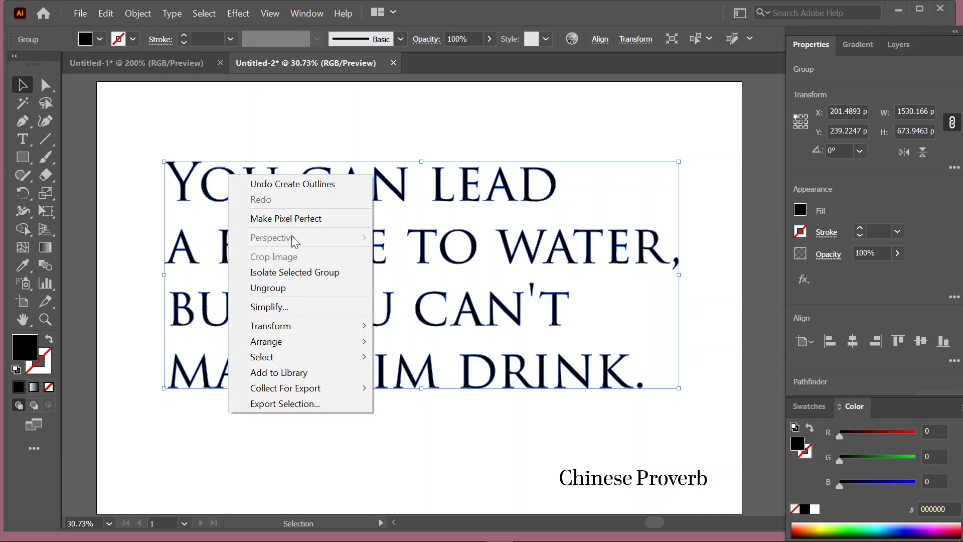
click(293, 291)
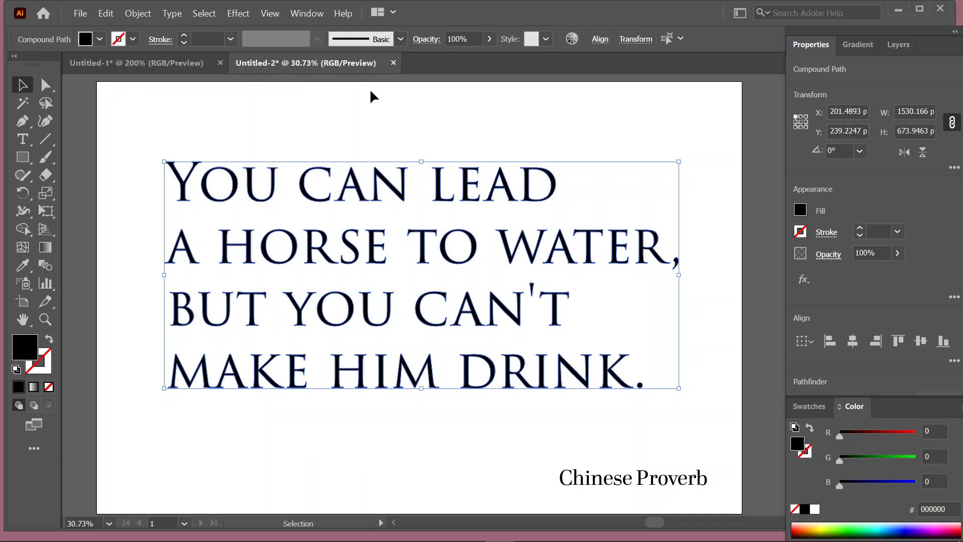
click(380, 117)
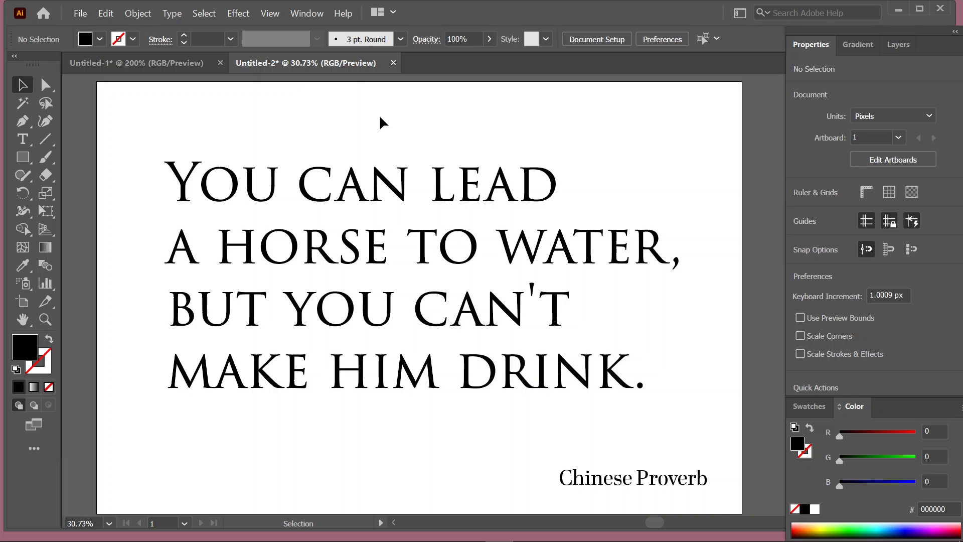
Group the letters of YOU and of CAN in the first line as two separate words.
drag(148, 150, 277, 196)
key(ctrl+g)
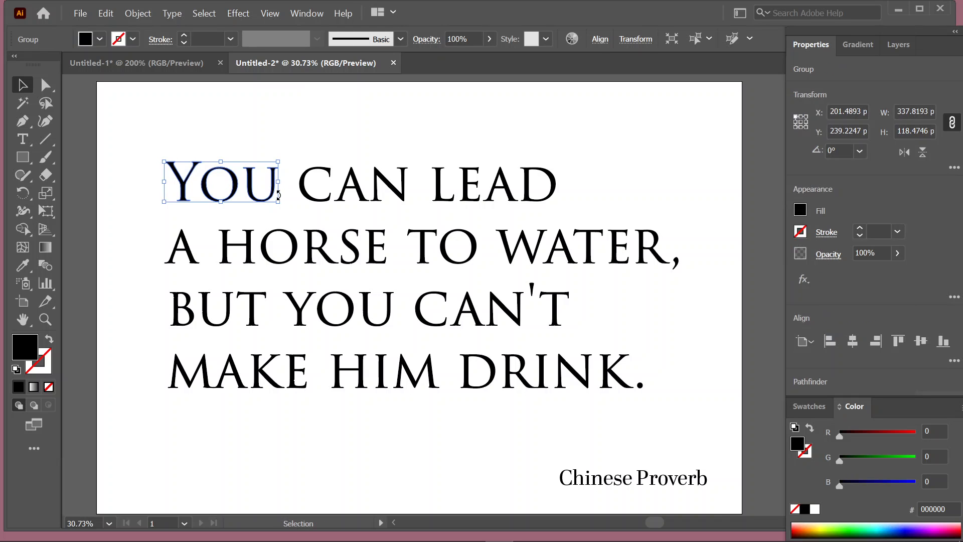
drag(302, 161, 413, 206)
key(ctrl+g)
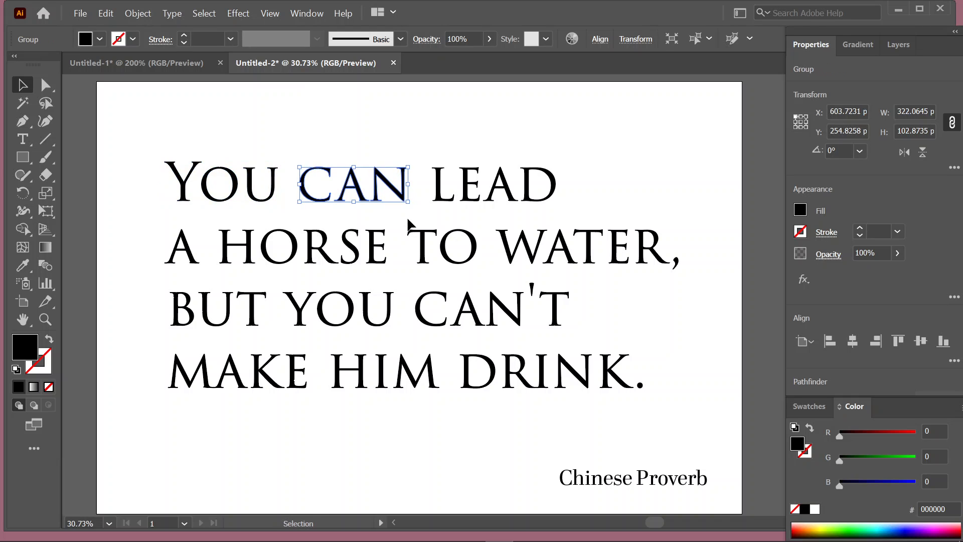
Group the letters of LEAD in the first line and of HORSE in the second line as separate words.
drag(441, 176, 563, 198)
key(ctrl+z)
key(a)
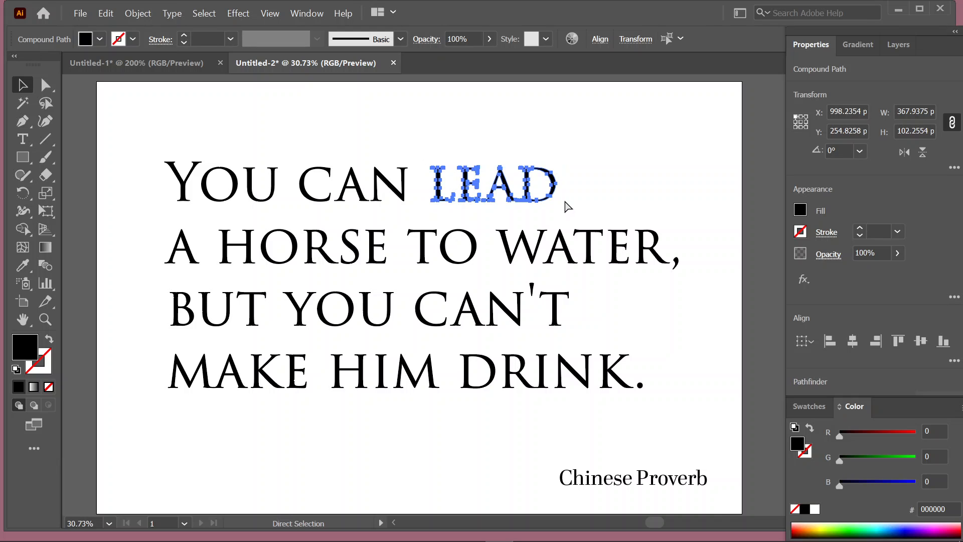
key(v)
drag(155, 226, 394, 268)
click(212, 231)
key(a)
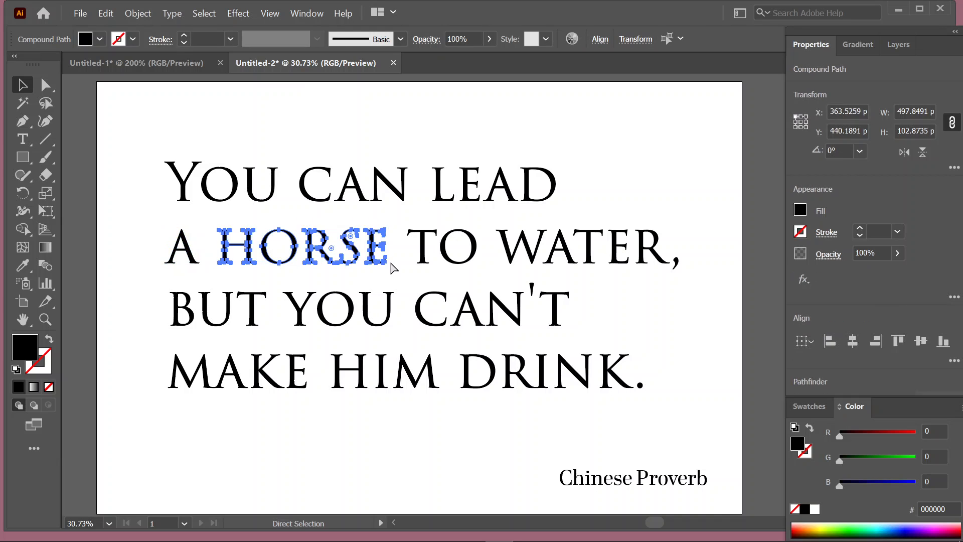
Group the two letters of TO in the second line as one word.
key(v)
drag(404, 220, 484, 258)
key(ctrl+g)
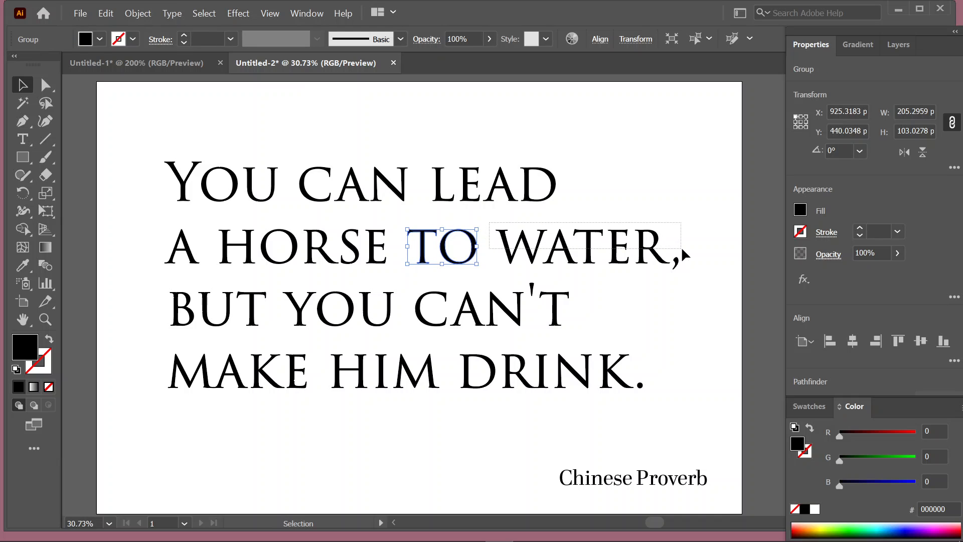
click(677, 264)
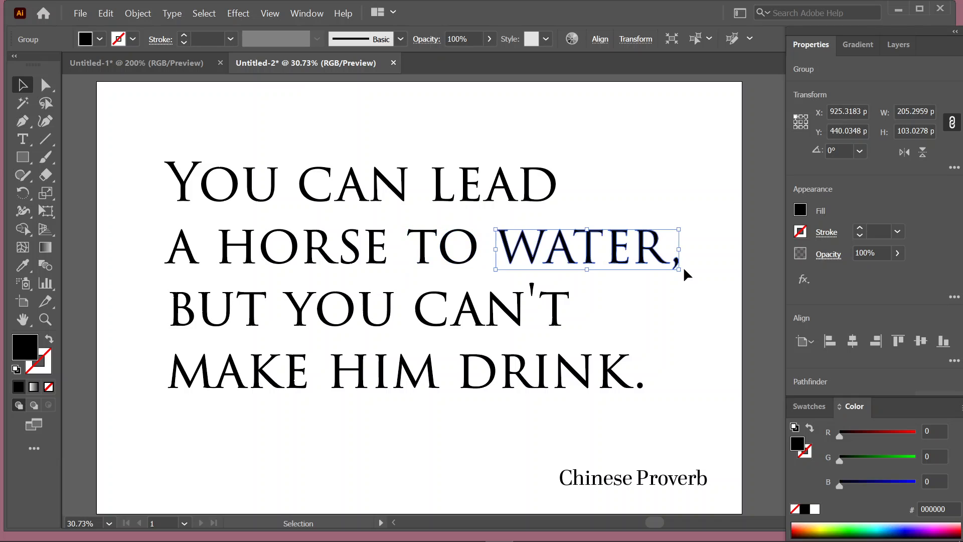
key(ctrl+t)
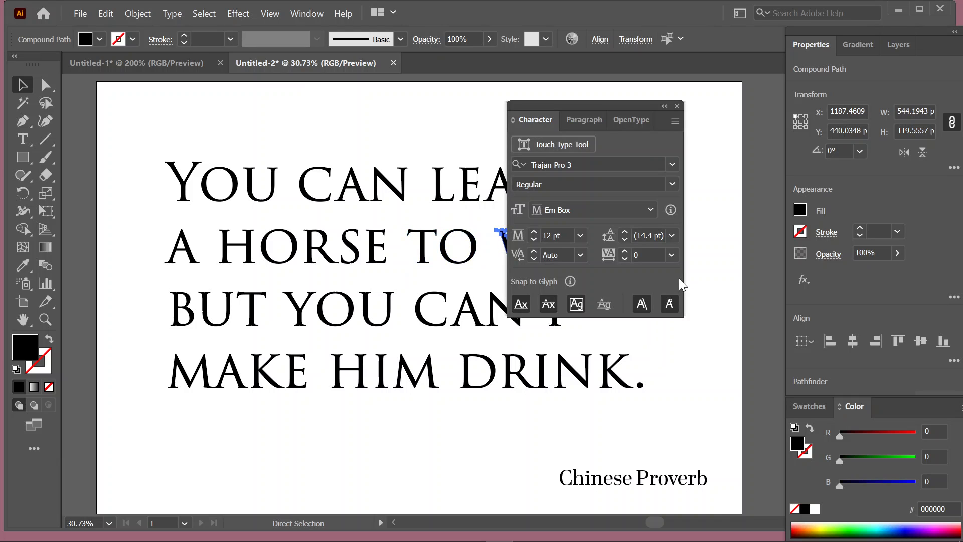
click(729, 128)
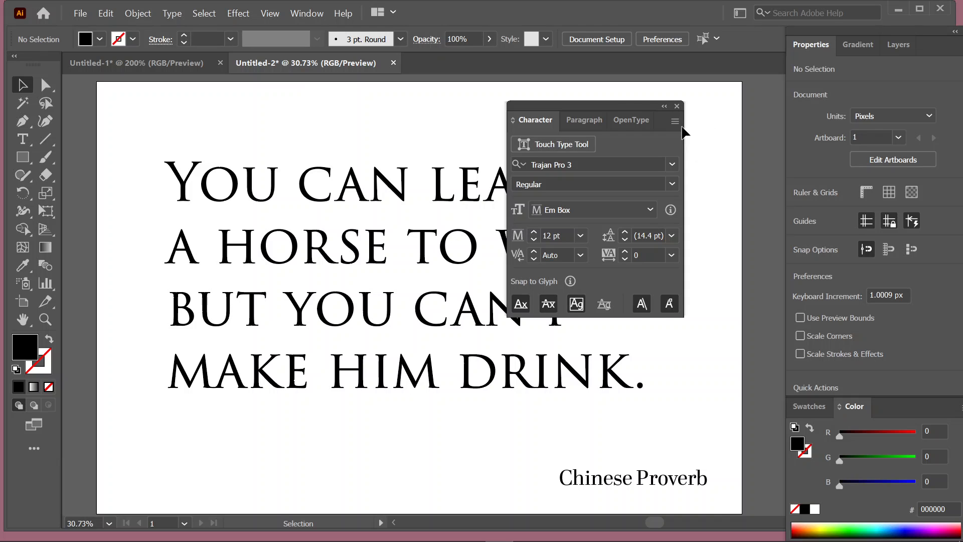
key(ctrl+t)
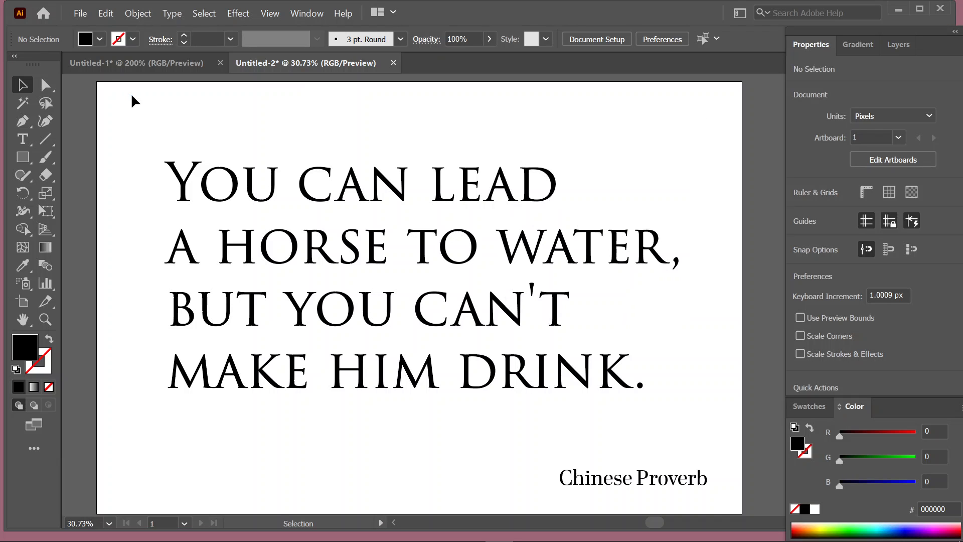
Group the letters of WATER in the second line, without the comma, and of BUT in the third line as separate words.
drag(495, 221, 661, 248)
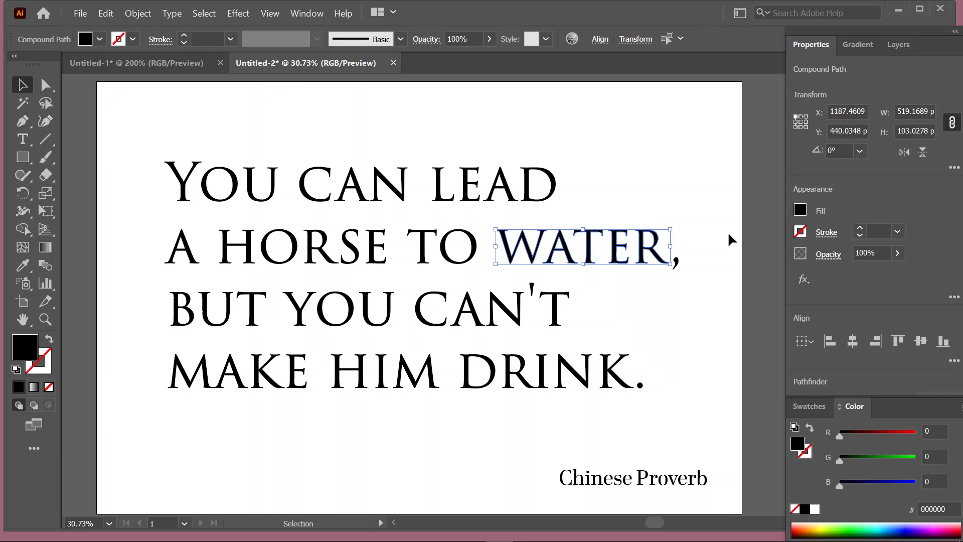
key(ctrl+g)
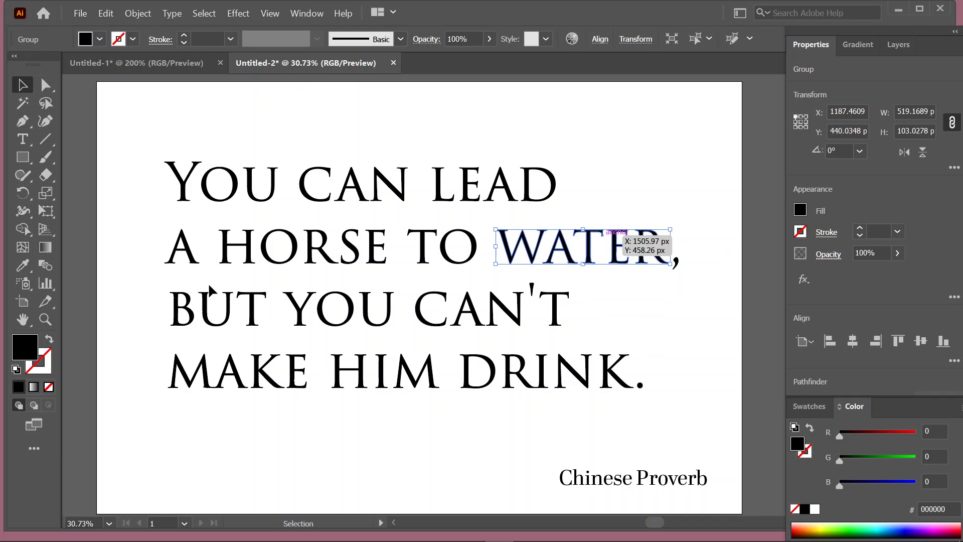
drag(161, 297, 271, 316)
key(ctrl+g)
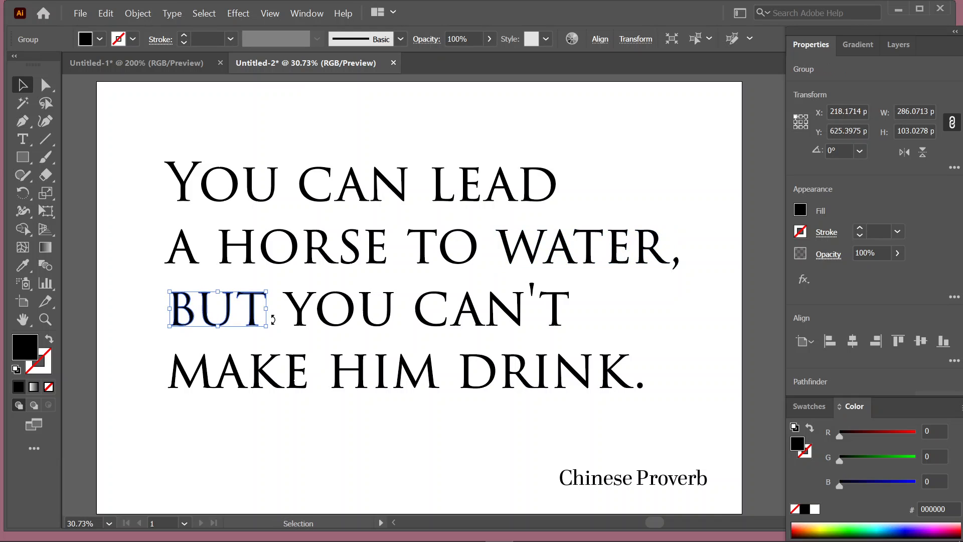
Group the letters of YOU and of CAN'T, including its apostrophe, in the third line as two separate words.
drag(285, 311, 419, 340)
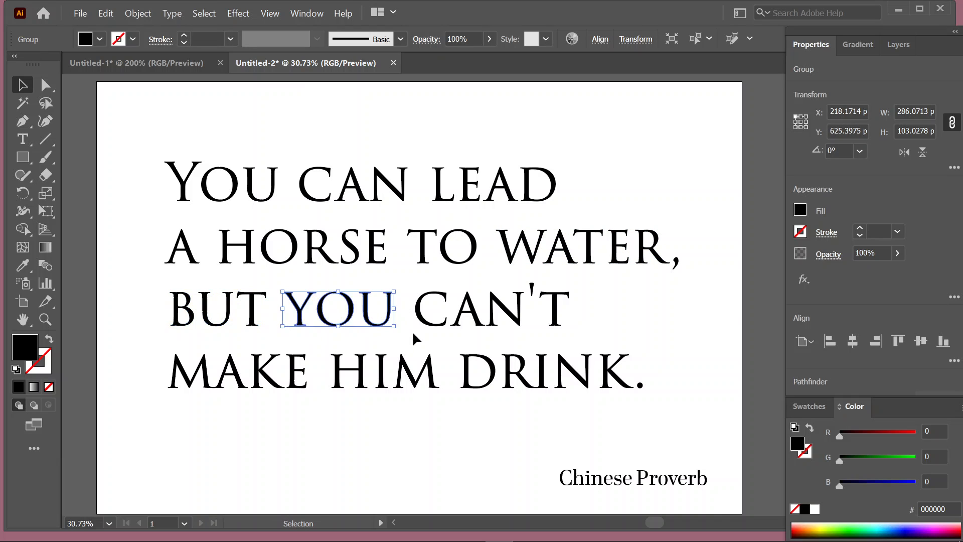
key(ctrl+g)
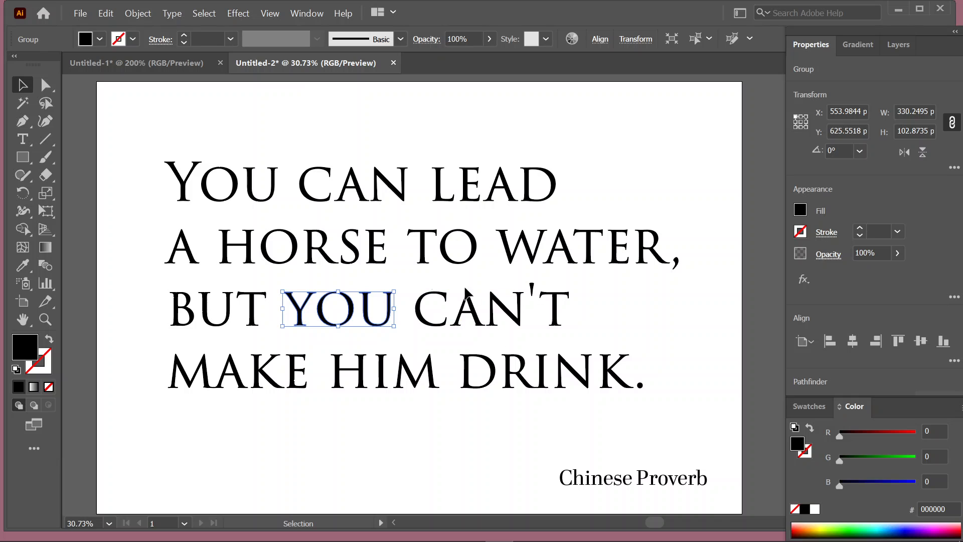
drag(419, 276, 583, 326)
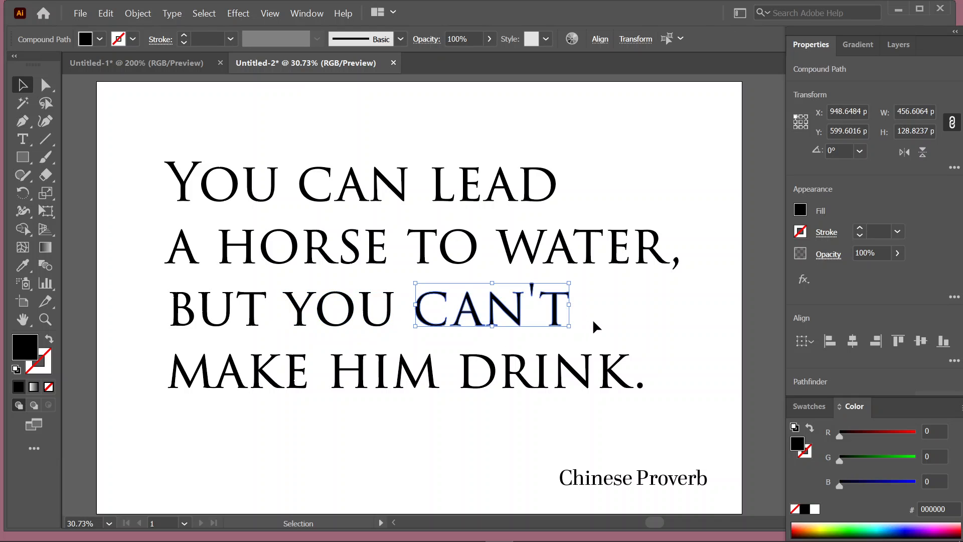
key(ctrl+g)
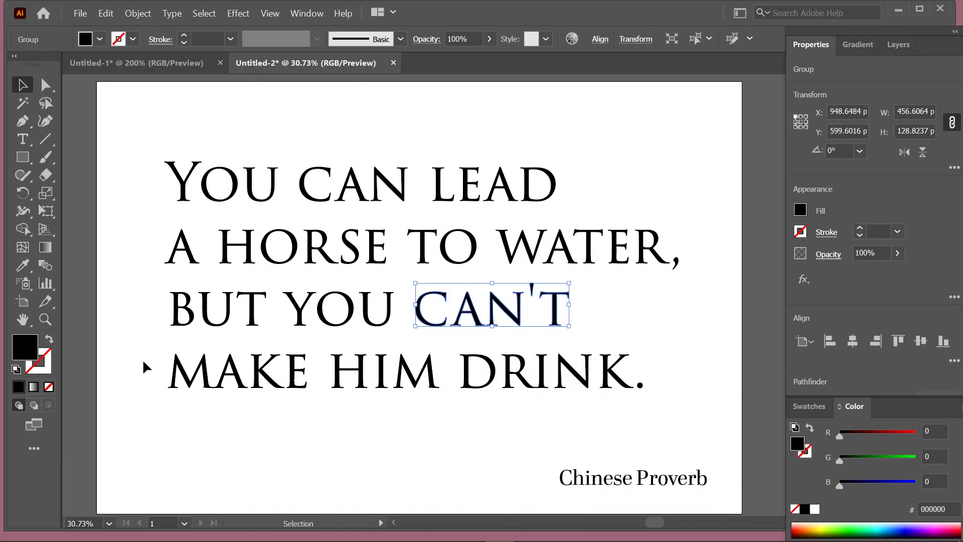
Group MAKE, HIM and DRINK in the fourth line as separate words, leaving out the period, and clear the selection.
drag(151, 359, 634, 390)
key(ctrl+g)
key(ctrl+g)
key(ctrl+g)
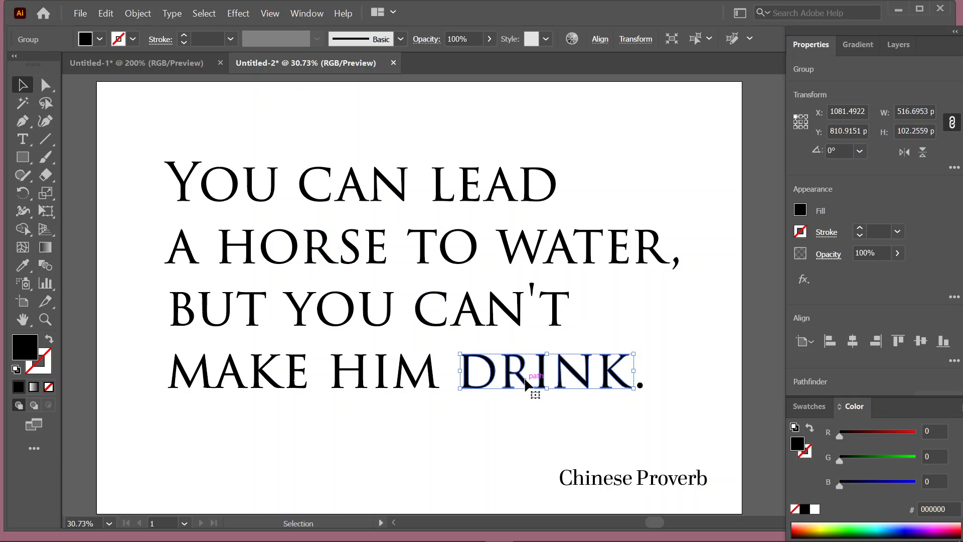
click(686, 333)
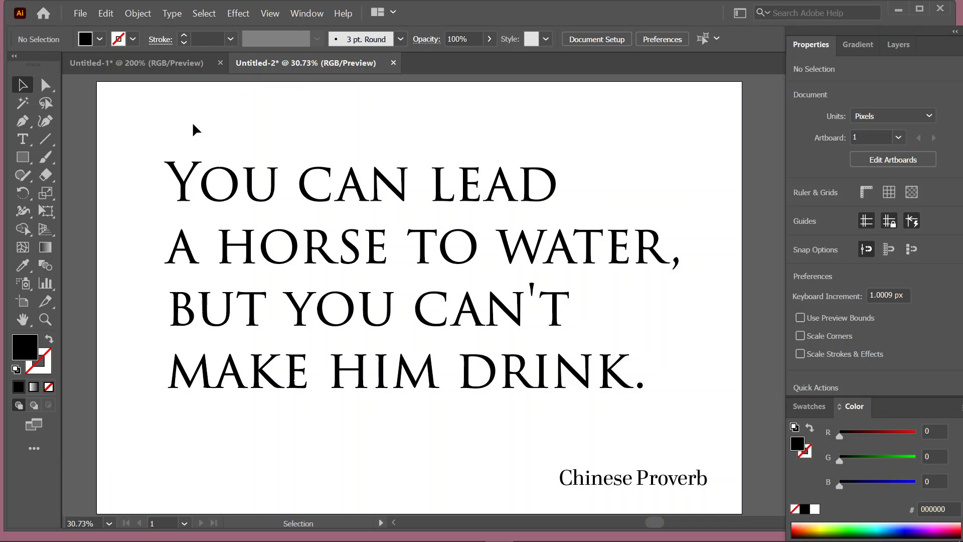
Move YOU up toward the artboard's upper-left corner and place CAN and LEAD side by side beneath it.
drag(188, 176, 175, 147)
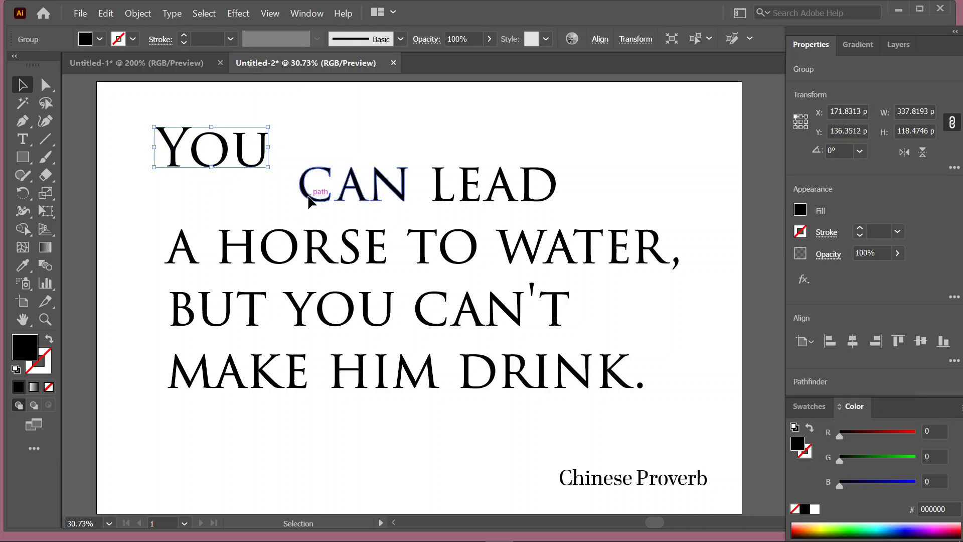
drag(308, 197, 173, 207)
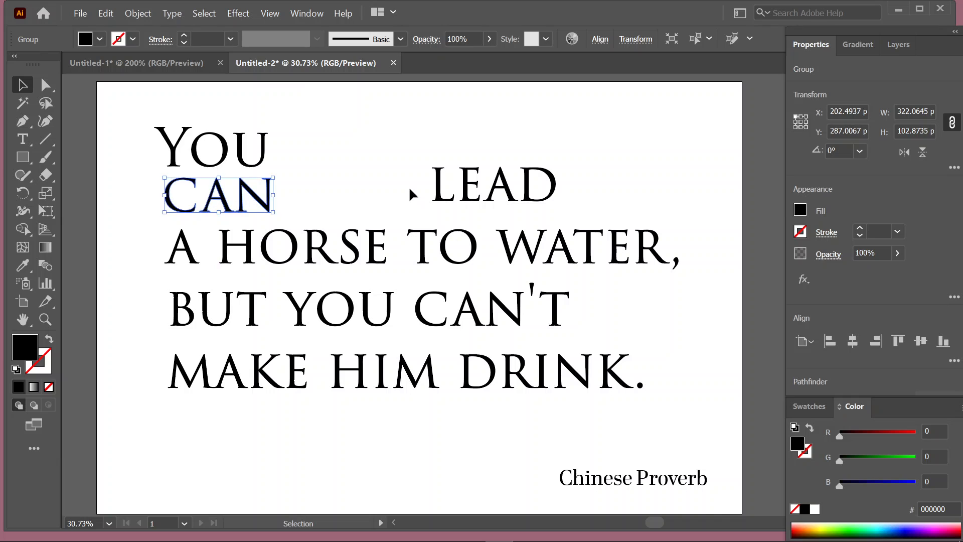
drag(432, 201, 294, 204)
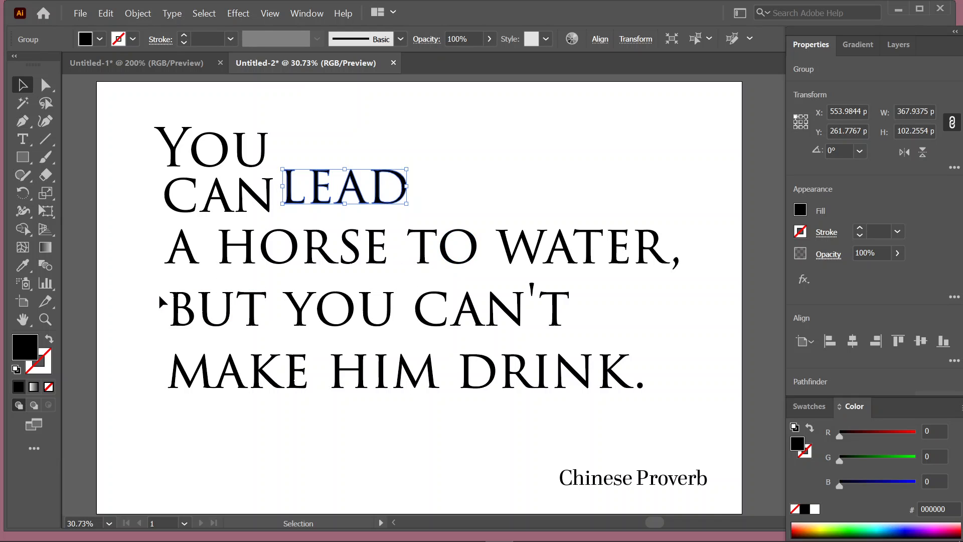
Shift the words of the last two lines lower and place TO and WATER on a line beneath A HORSE.
drag(152, 292, 321, 400)
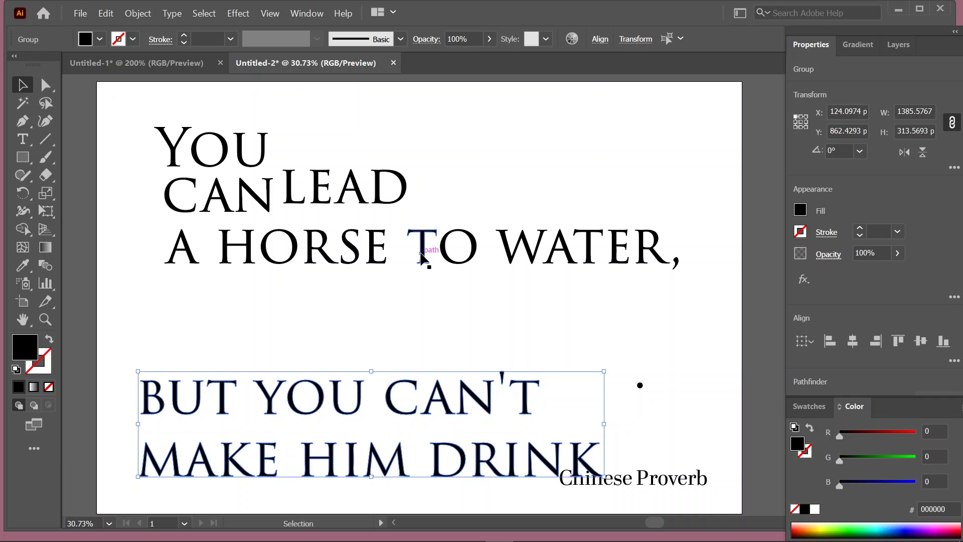
drag(421, 255, 174, 316)
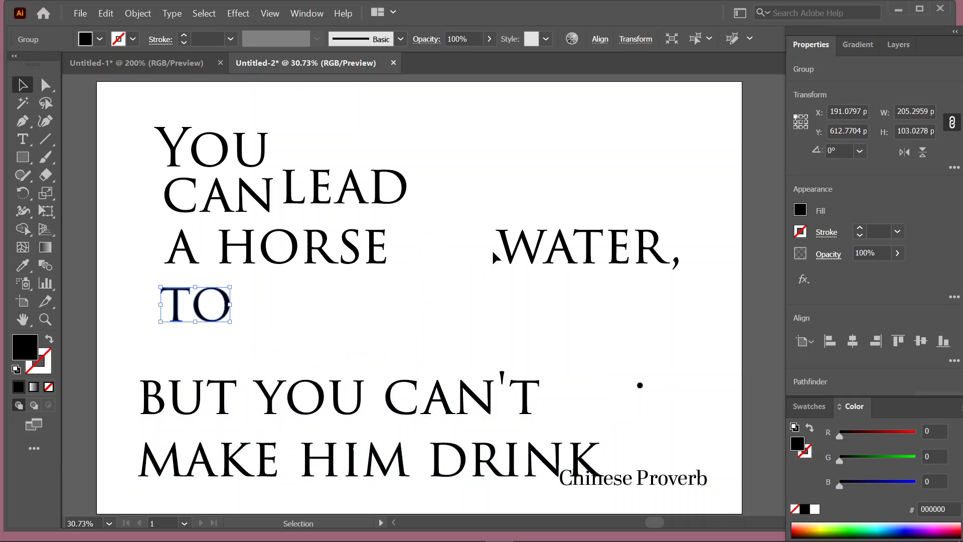
drag(516, 248, 286, 309)
scroll(494, 293, down, 2)
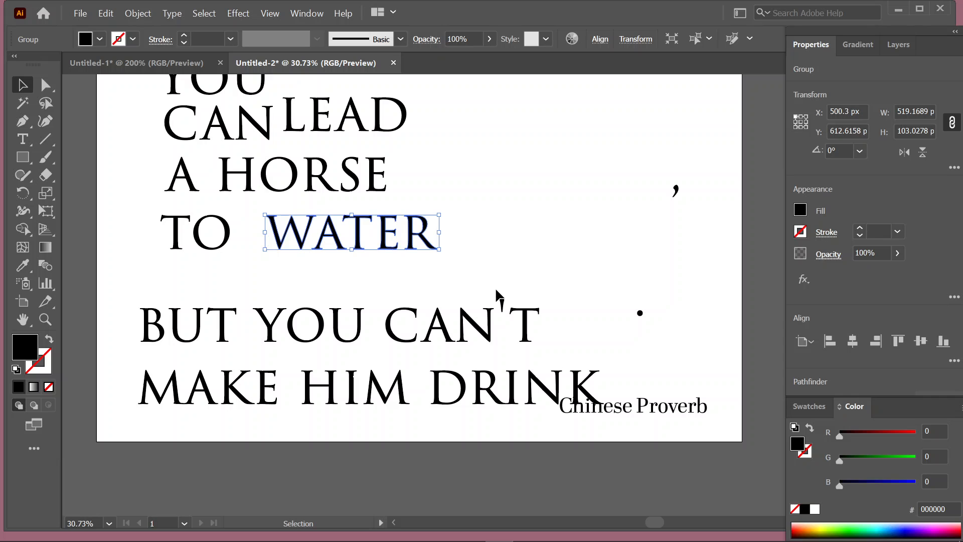
Move BUT, YOU and CAN'T up into a row directly beneath TO WATER.
drag(202, 324, 206, 282)
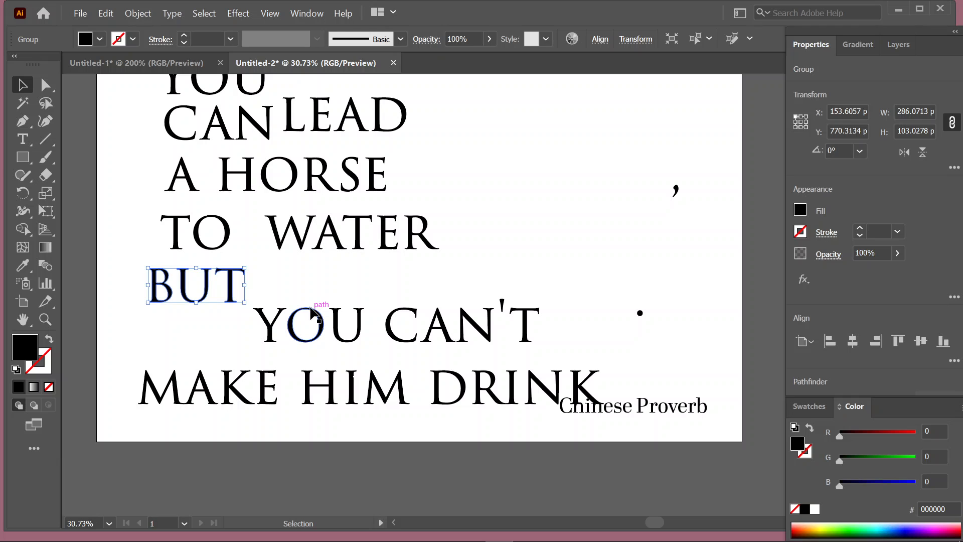
drag(311, 314, 325, 277)
drag(406, 313, 408, 278)
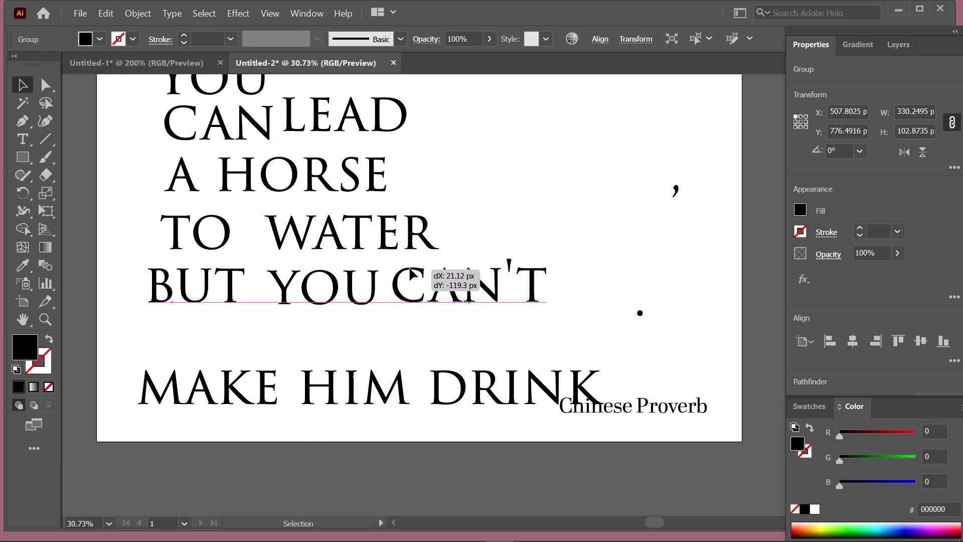
Move MAKE and HIM up beneath the BUT YOU CAN'T row and place DRINK below HIM, clear of the Chinese Proverb credit.
drag(231, 378, 262, 340)
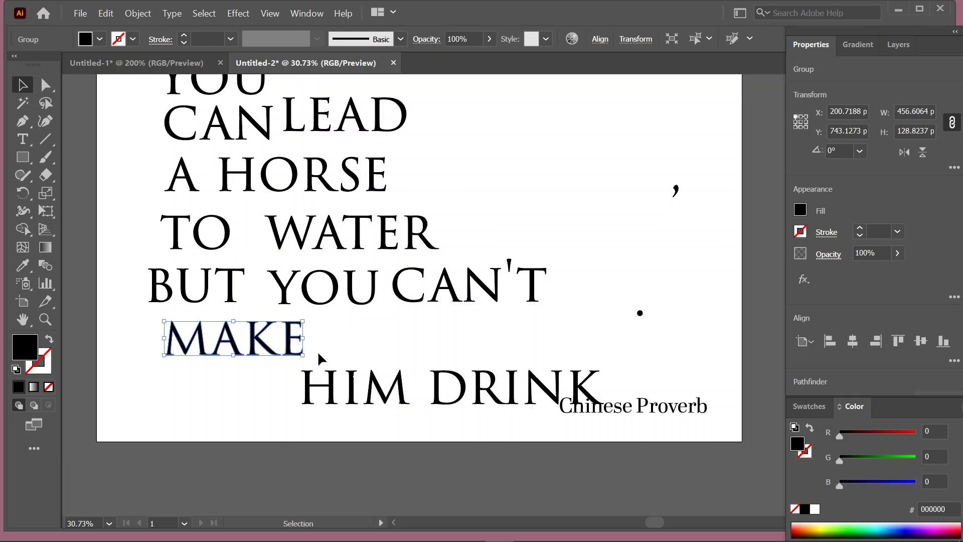
drag(357, 382, 374, 341)
drag(442, 384, 346, 396)
Enlarge the artboard on all four sides to about 2738 × 1998 px, leaving the artwork in place.
scroll(346, 351, up, 5)
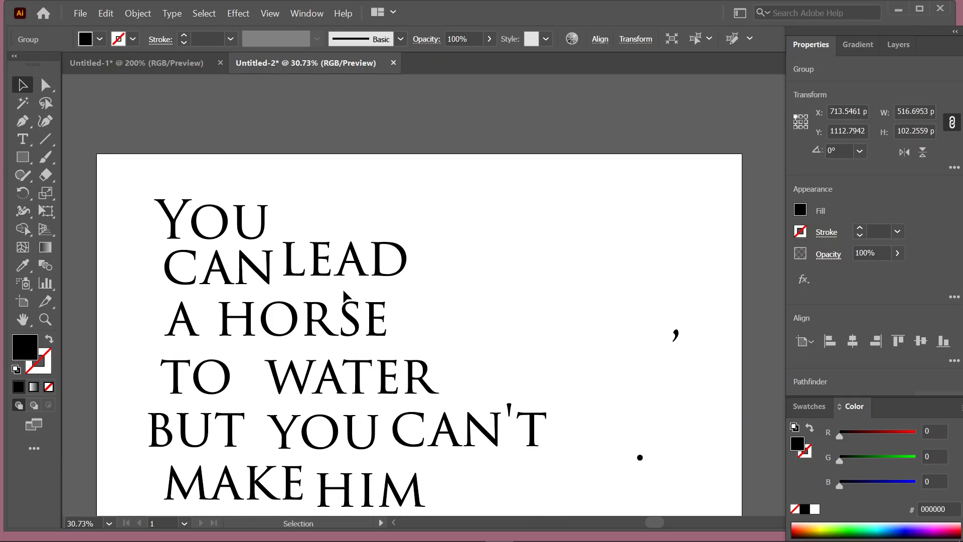
scroll(342, 288, down, 2)
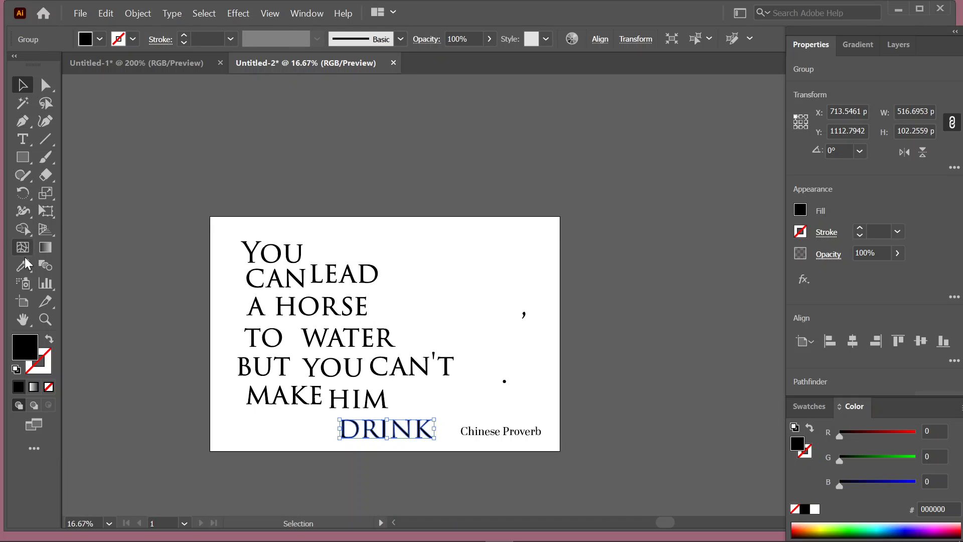
click(22, 301)
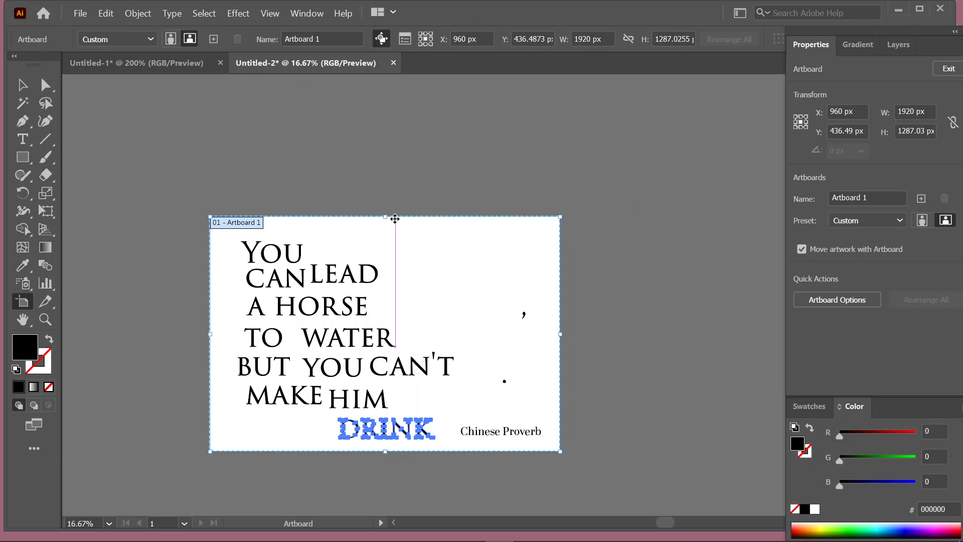
drag(386, 218, 386, 127)
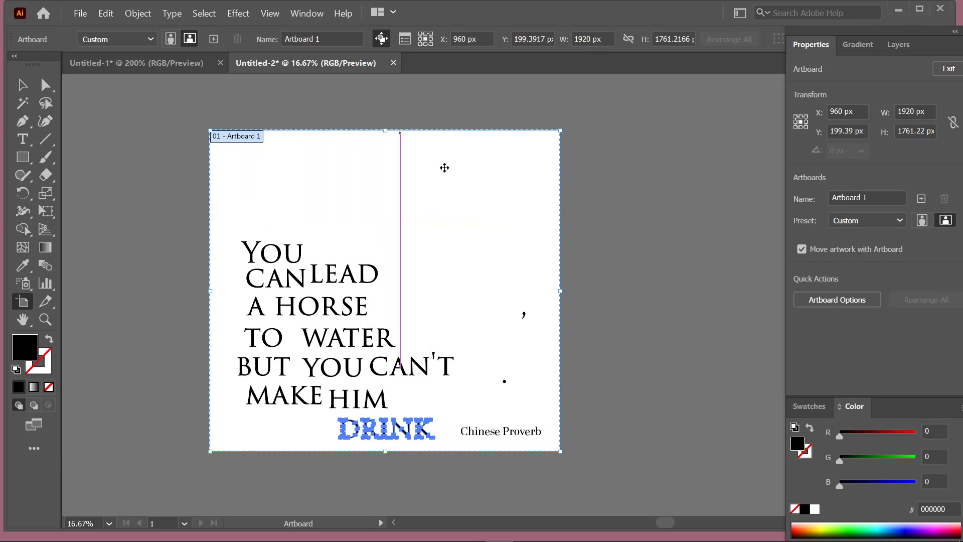
drag(561, 290, 652, 291)
drag(432, 451, 432, 471)
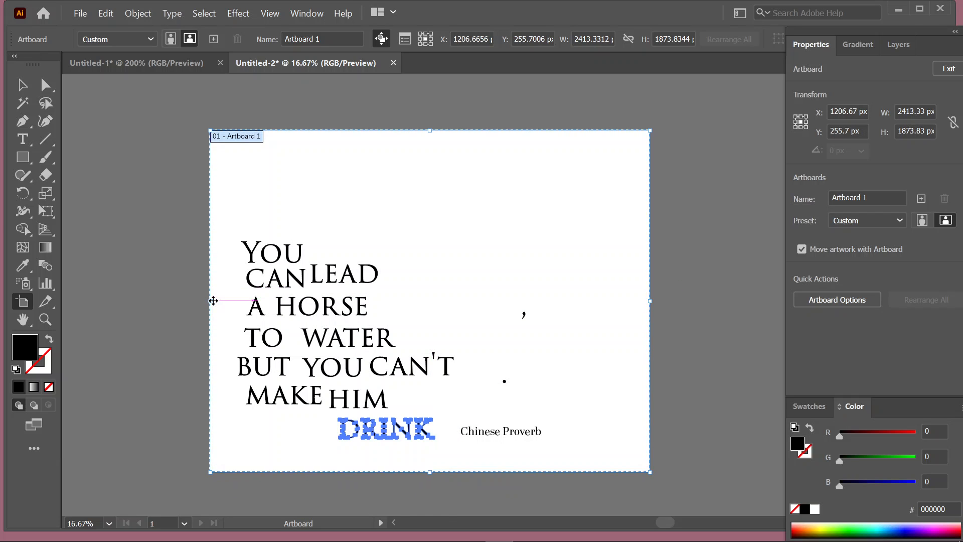
drag(210, 301, 151, 301)
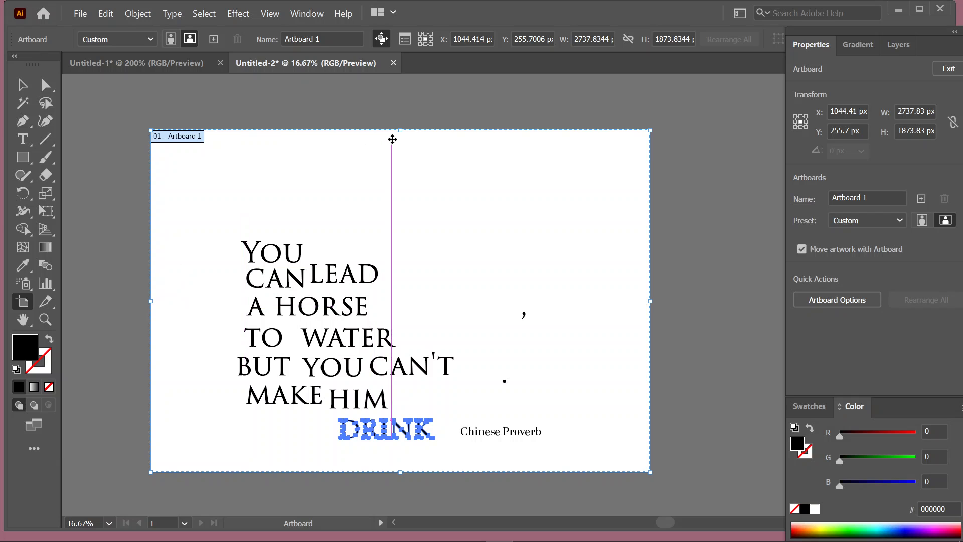
drag(398, 129, 397, 117)
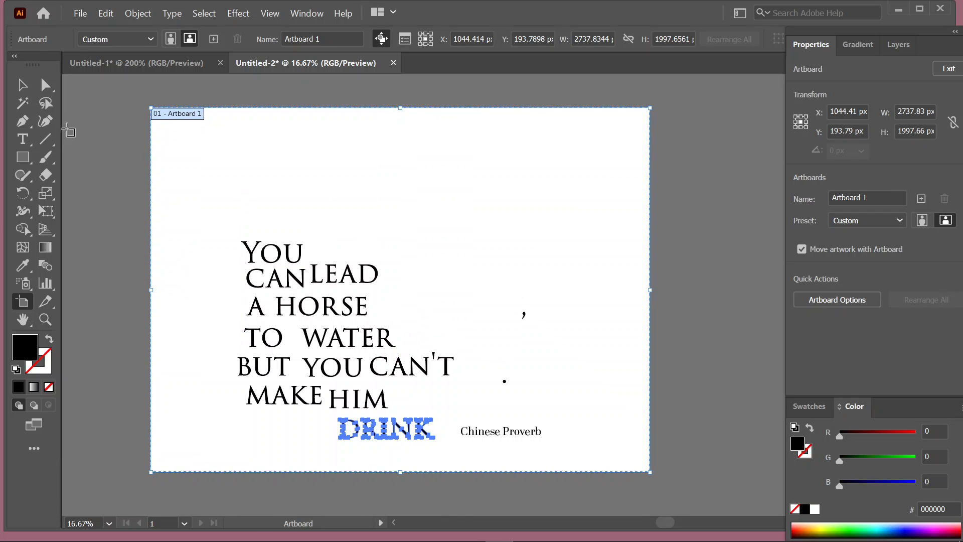
Move the first YOU to the artboard's upper-left area and scale it proportionally to about 1137 × 399 px.
key(v)
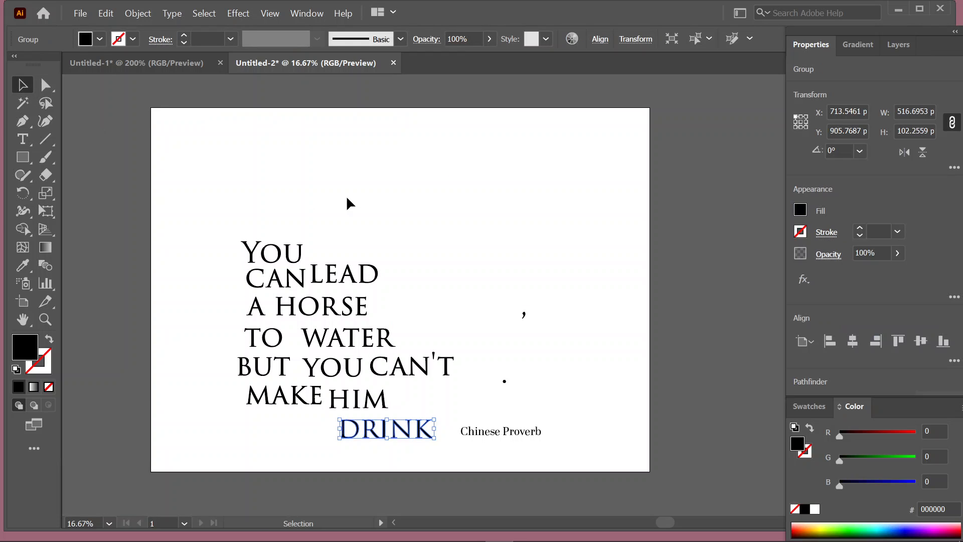
click(349, 203)
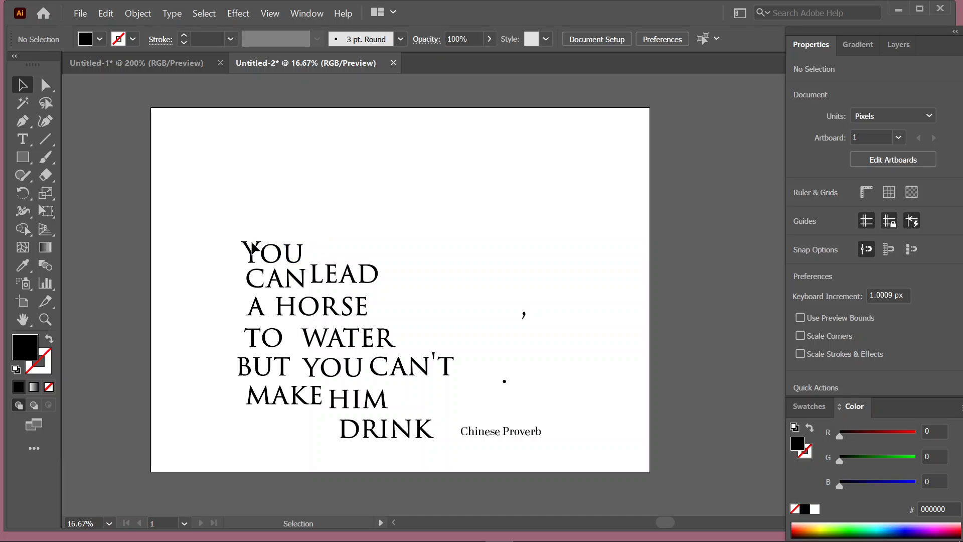
drag(251, 244, 199, 165)
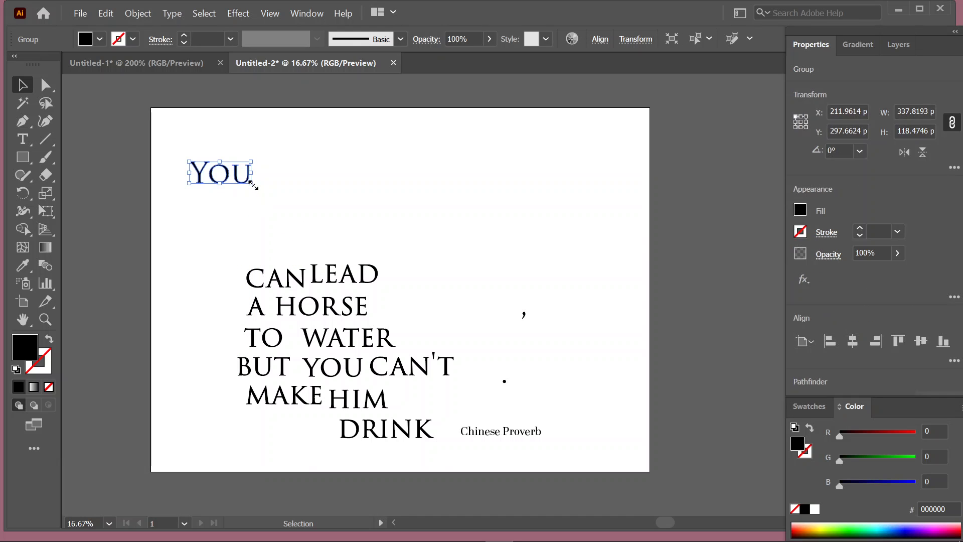
drag(252, 183, 323, 240)
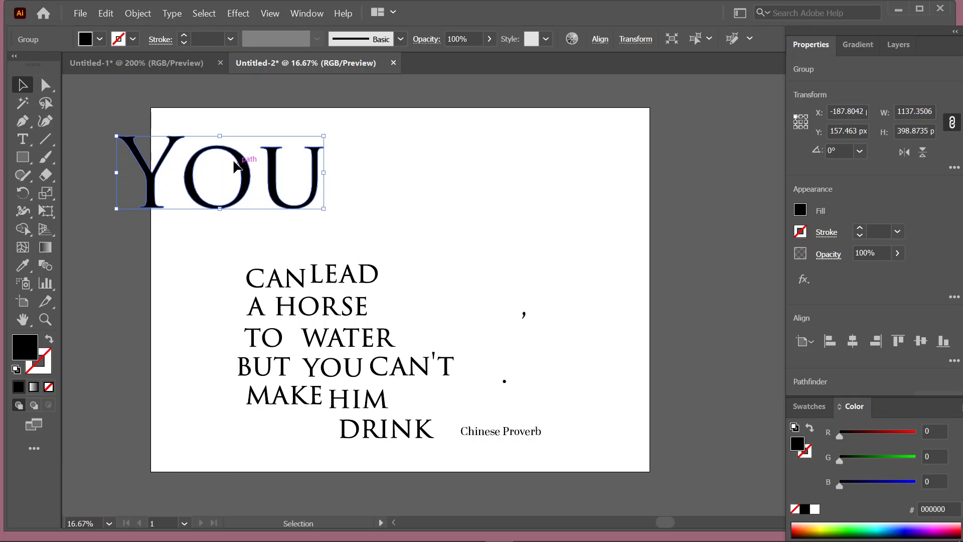
drag(234, 165, 278, 174)
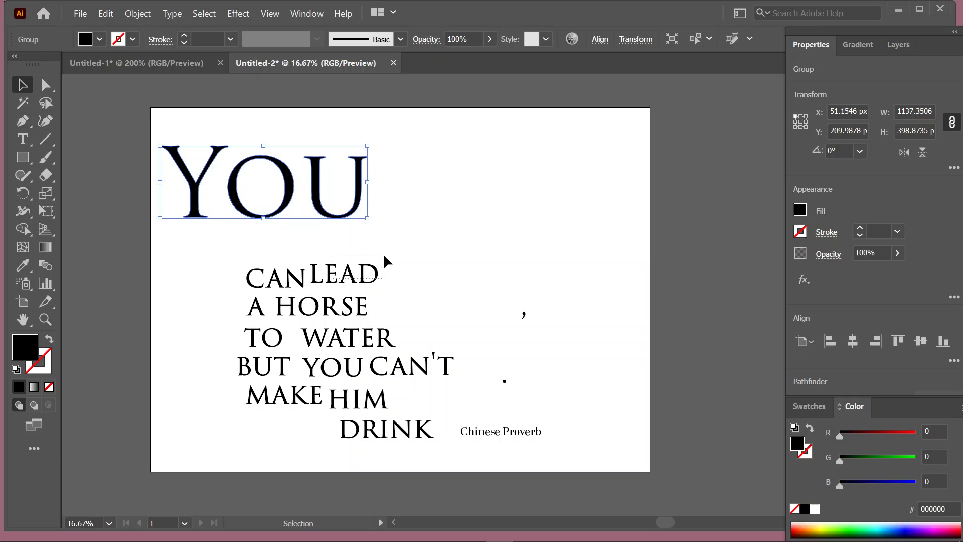
Enlarge LEAD and place it just beneath the end of the large YOU, and move CAN beneath the Y.
click(346, 274)
drag(346, 274, 477, 253)
drag(365, 227, 398, 232)
click(484, 282)
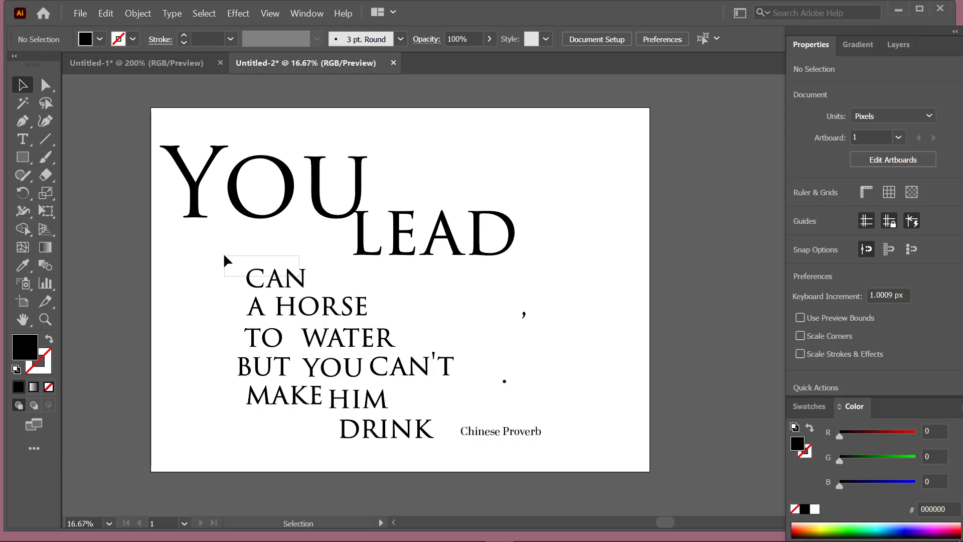
drag(279, 276, 231, 273)
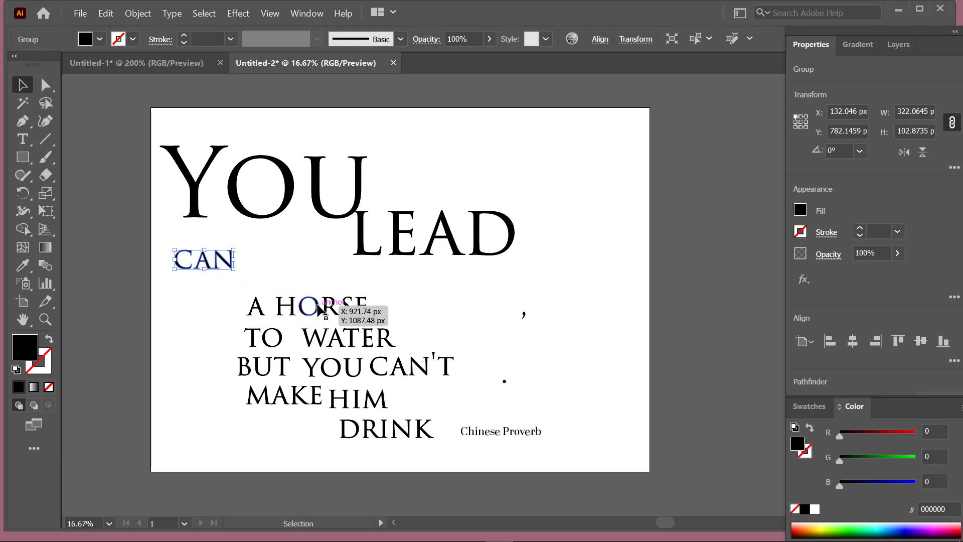
Enlarge HORSE to about 1250 × 258 px beneath LEAD, and A to about 263 × 255 px above the H of HORSE.
drag(319, 308, 460, 315)
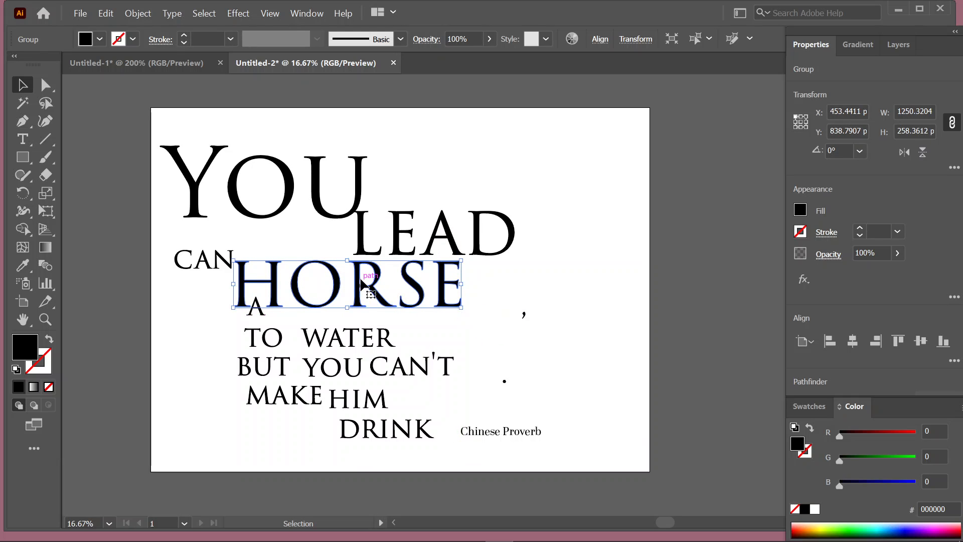
drag(362, 283, 413, 297)
drag(260, 306, 318, 254)
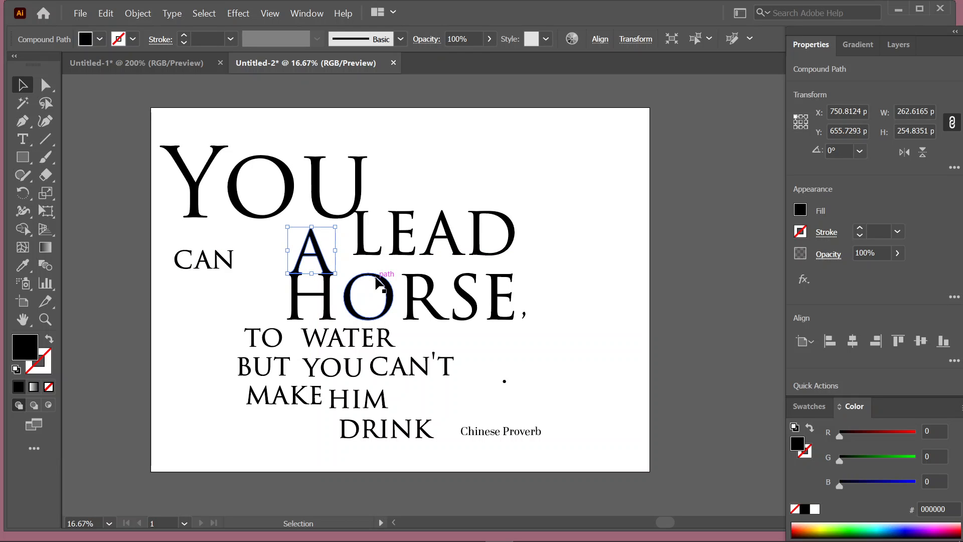
click(376, 278)
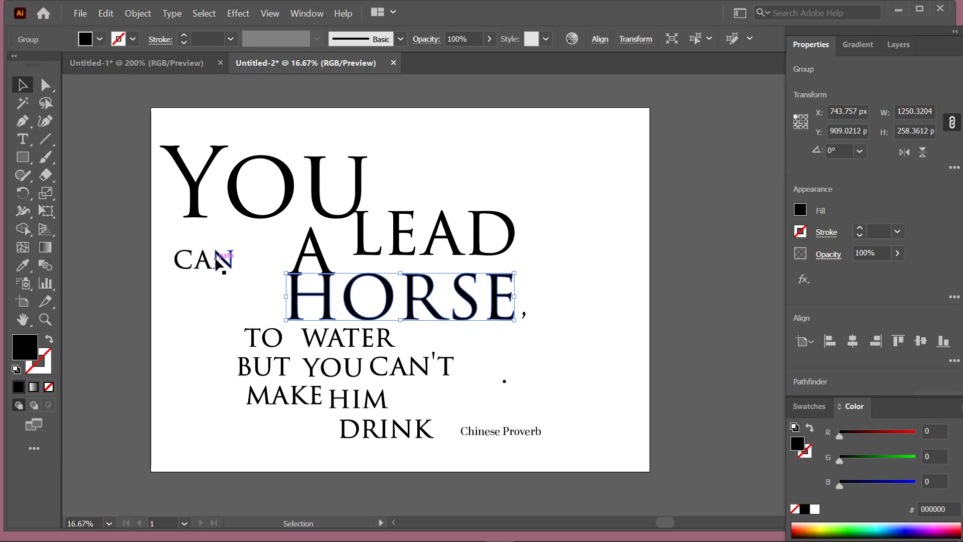
Move CAN to just after the large YOU, directly above LEAD, and nudge it slightly upward to clear LEAD.
drag(219, 261, 404, 208)
click(596, 251)
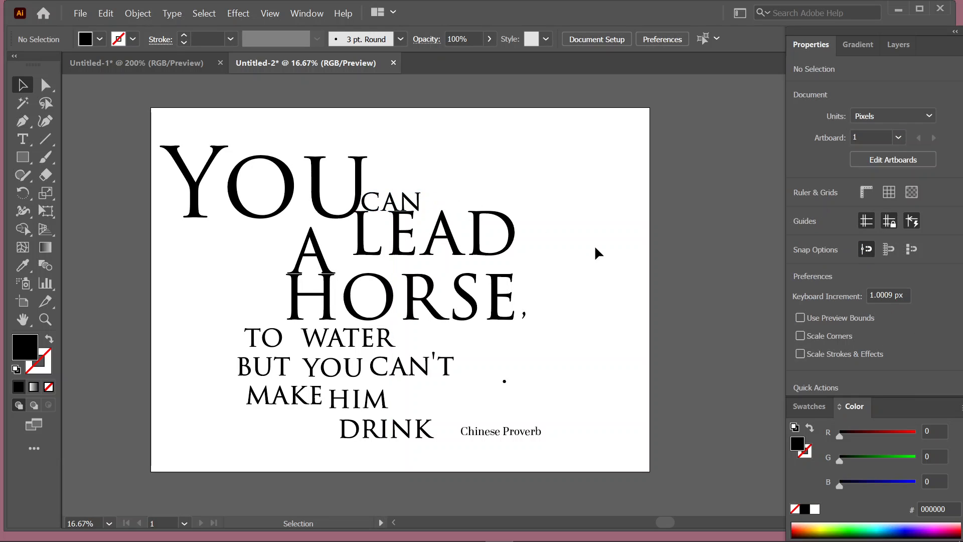
click(398, 203)
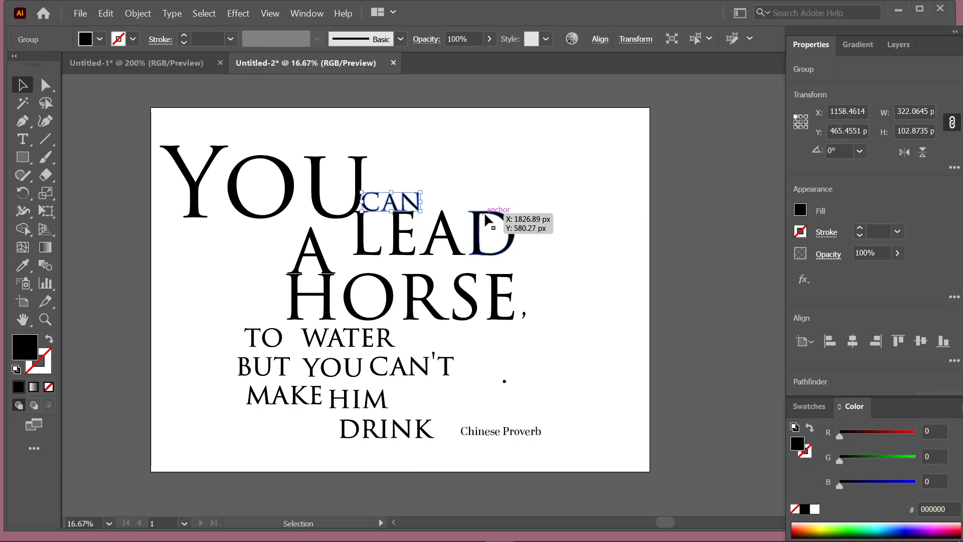
key(Up)
key(Up)
key(Up)
key(Up)
key(Up)
key(Up)
key(Up)
key(Up)
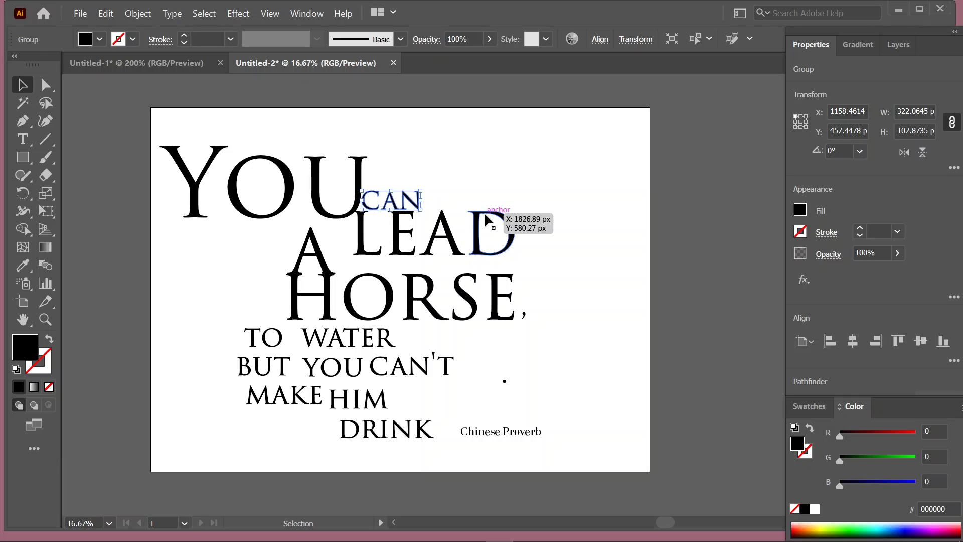
click(506, 176)
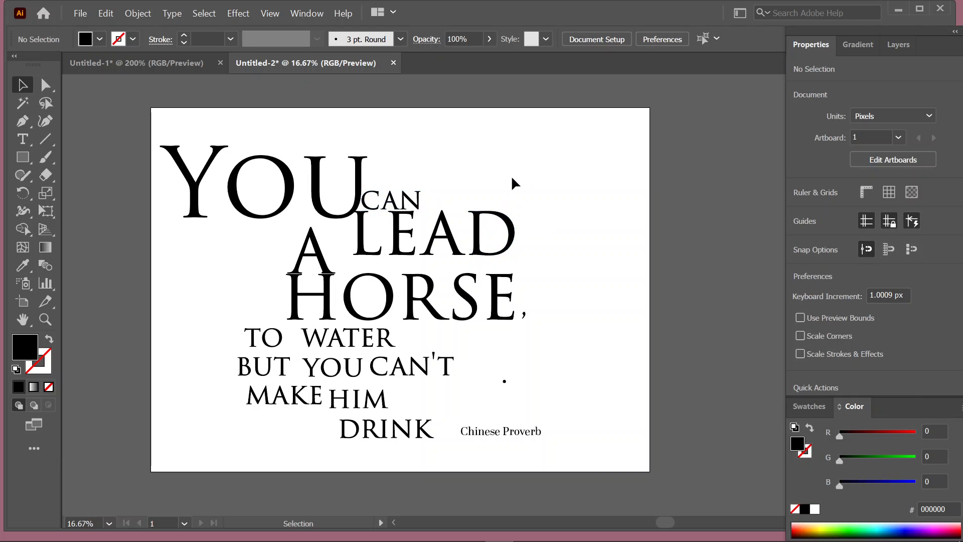
key(Up)
key(Up)
key(Up)
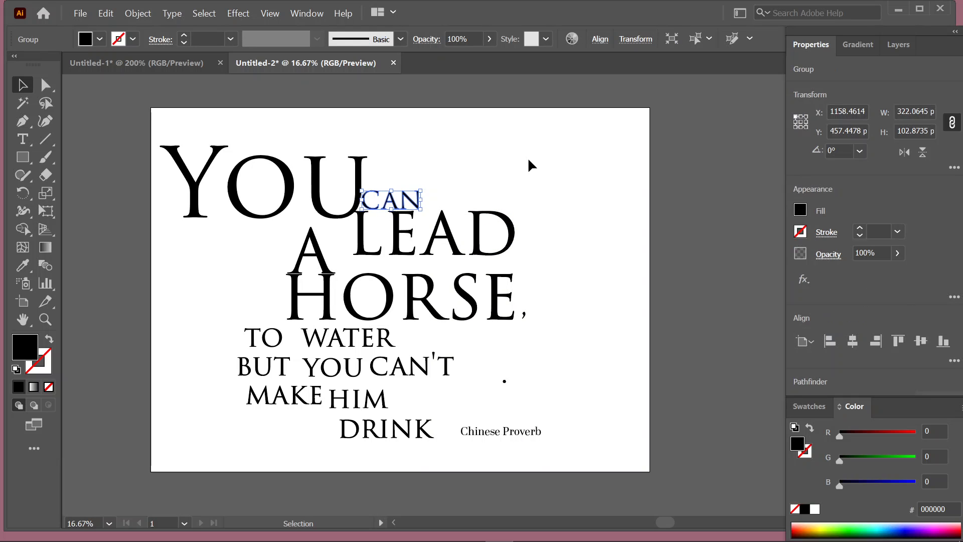
click(572, 144)
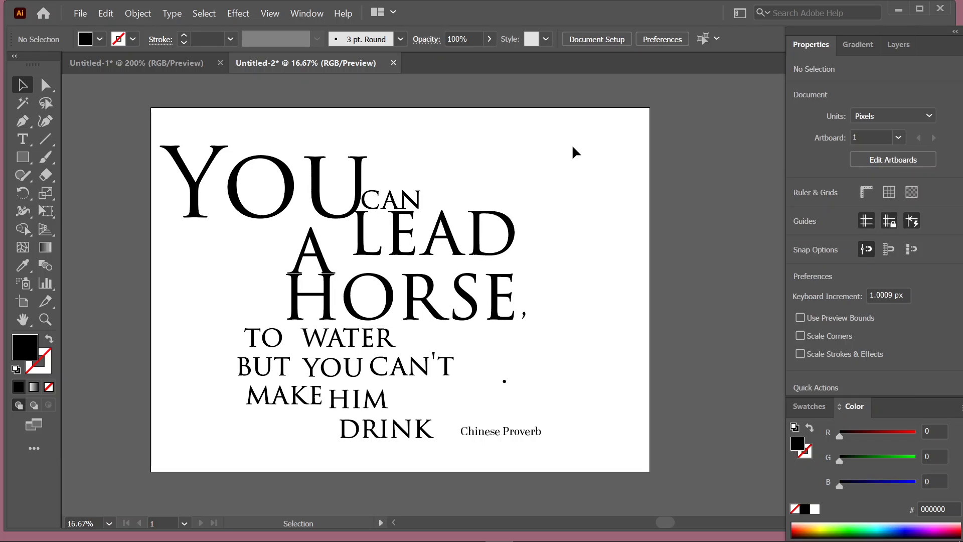
Shift the words from BUT through DRINK downward, and place TO and WATER in the freed space left of and below HORSE.
scroll(606, 284, down, 3)
drag(229, 303, 414, 402)
drag(358, 317, 354, 392)
drag(259, 281, 155, 265)
drag(310, 288, 222, 297)
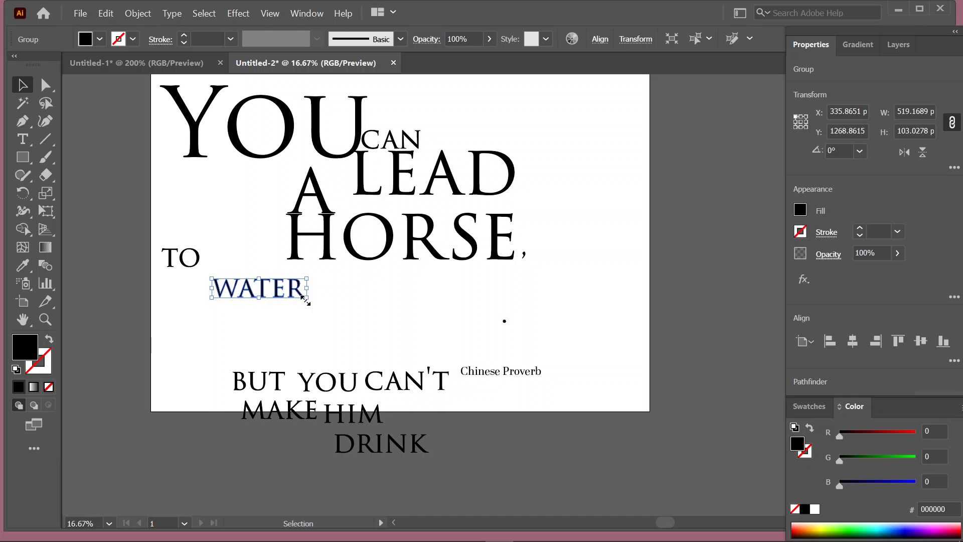
Enlarge WATER to about 1024 × 203 px beneath A and HORSE, and move BUT to the right of it.
drag(308, 300, 355, 319)
drag(287, 381, 500, 290)
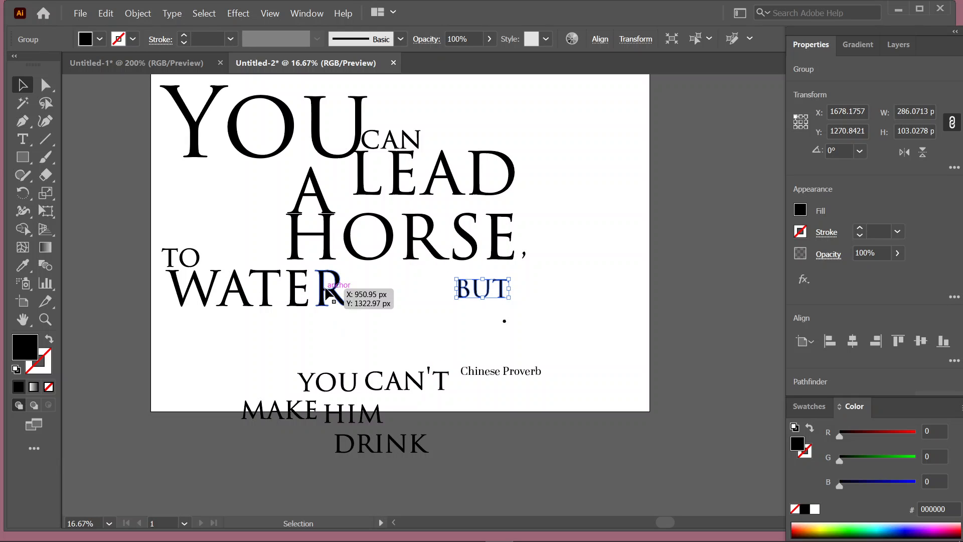
drag(323, 292, 354, 302)
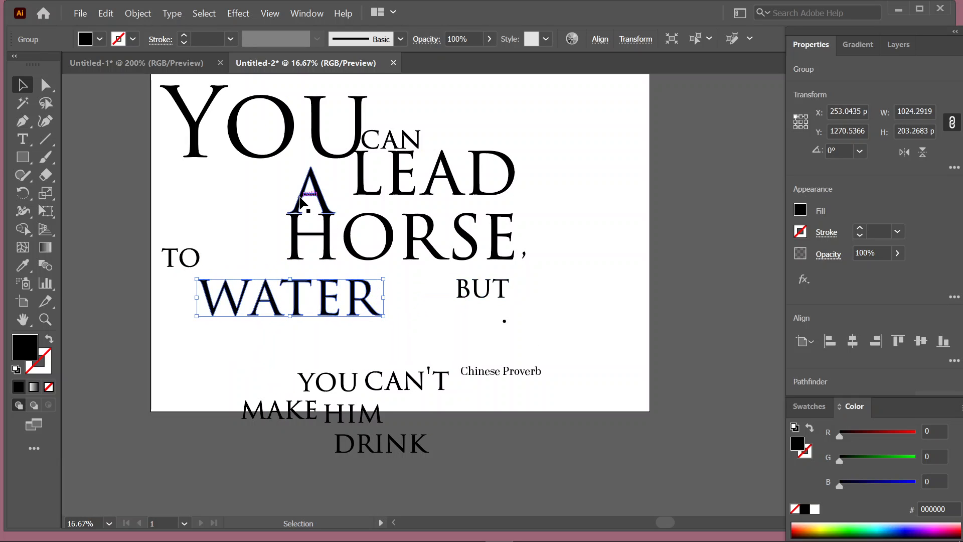
Enlarge A to about 455 × 441 px just before HORSE, and lower TO to the upper-left corner of WATER.
drag(298, 204, 278, 260)
mouse_move(253, 221)
mouse_down()
mouse_move(269, 223)
mouse_move(260, 226)
mouse_up()
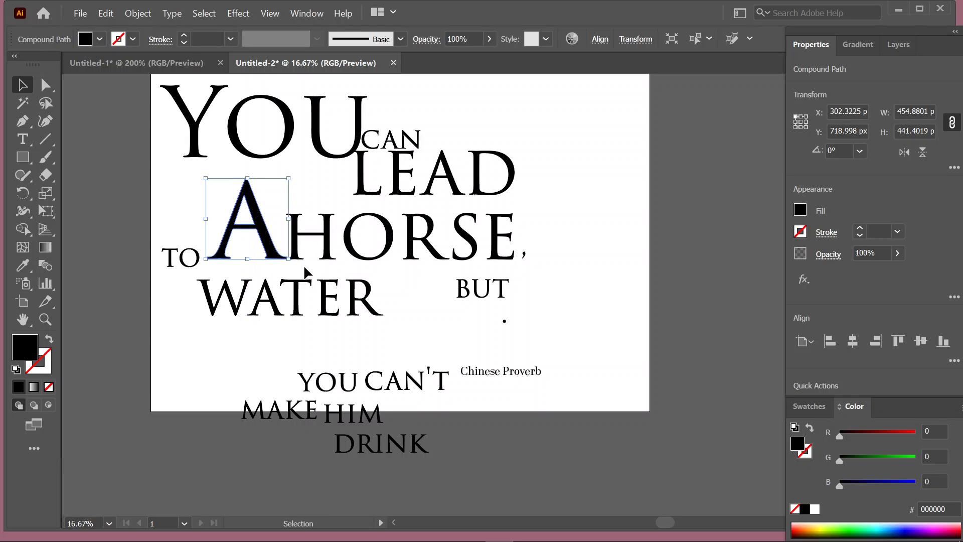
drag(197, 259, 192, 285)
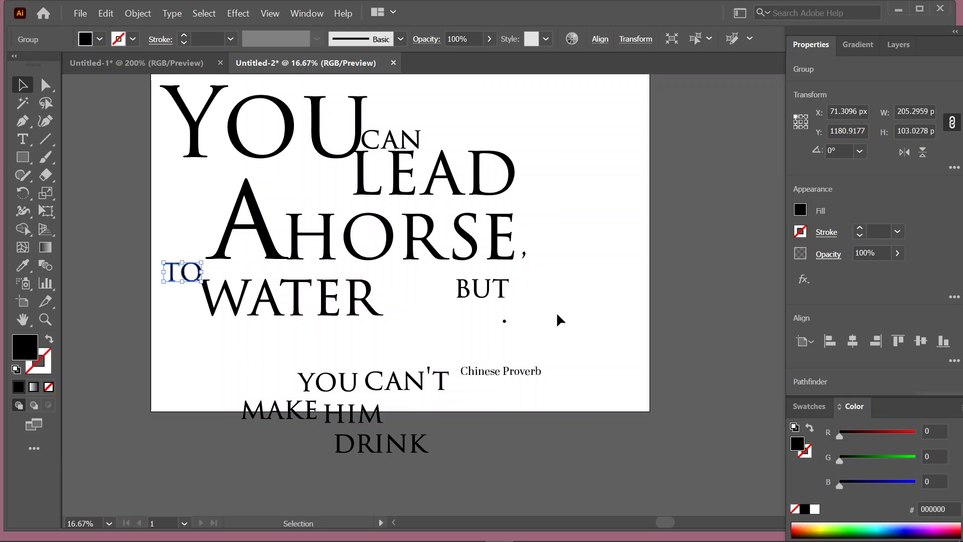
Place BUT directly after WATER, and scale the second YOU to about 708 × 220 px to the right of BUT.
drag(467, 297, 391, 317)
drag(346, 382, 550, 333)
drag(450, 297, 471, 295)
scroll(409, 336, down, 2)
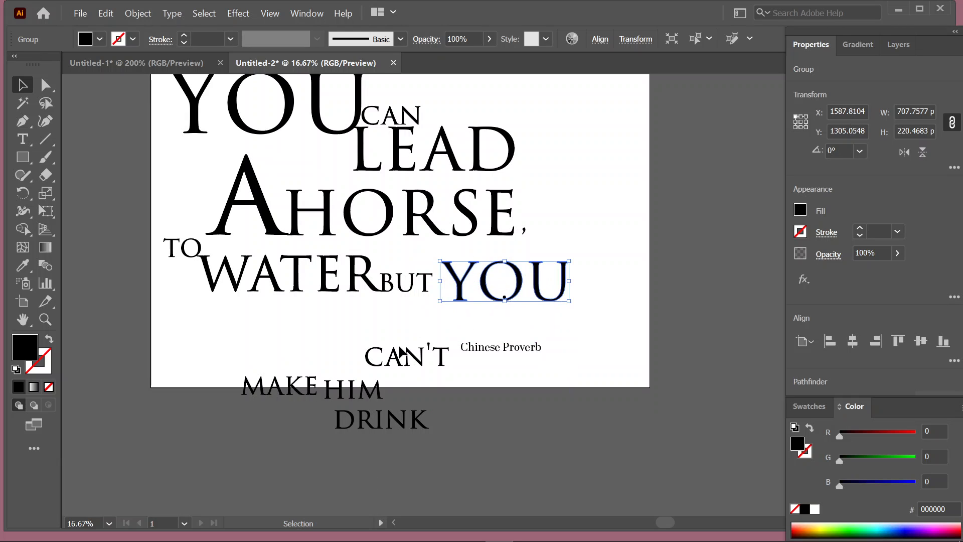
Scale MAKE to about 886 × 218 px beneath BUT and the second YOU, with CAN'T just before it and HIM just after it.
drag(400, 337, 206, 308)
drag(278, 354, 386, 326)
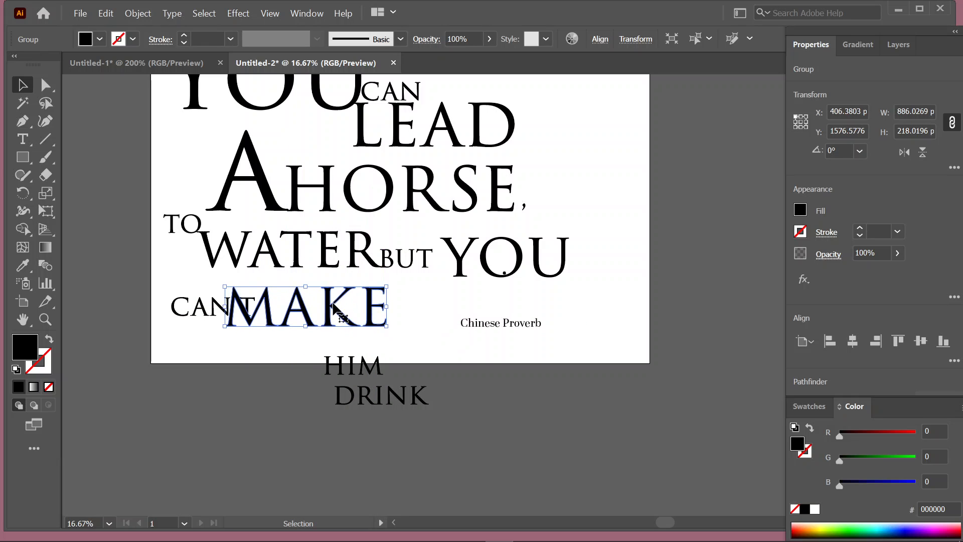
drag(333, 307, 463, 302)
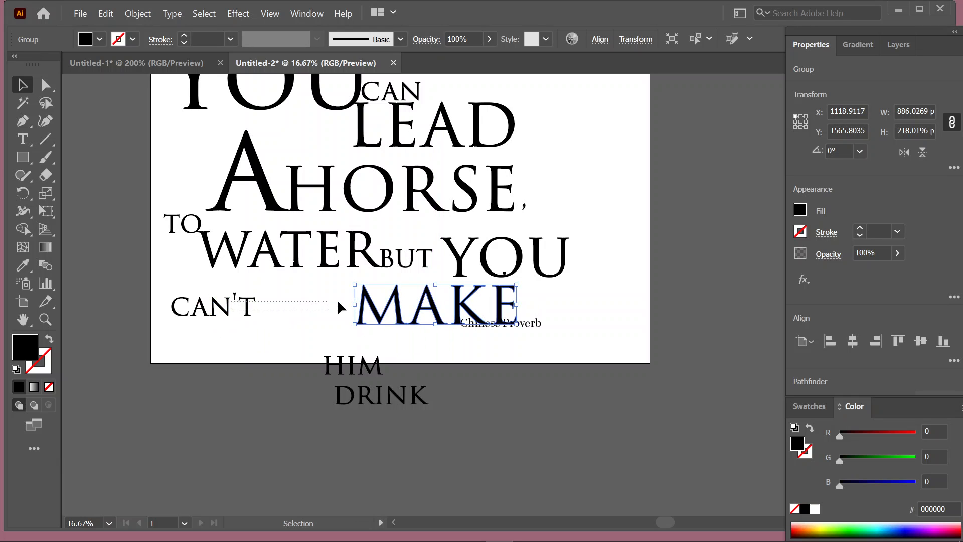
mouse_move(341, 307)
mouse_down()
mouse_move(229, 306)
mouse_move(291, 294)
mouse_move(341, 304)
mouse_move(301, 315)
mouse_move(337, 294)
mouse_move(339, 321)
mouse_move(333, 291)
mouse_up()
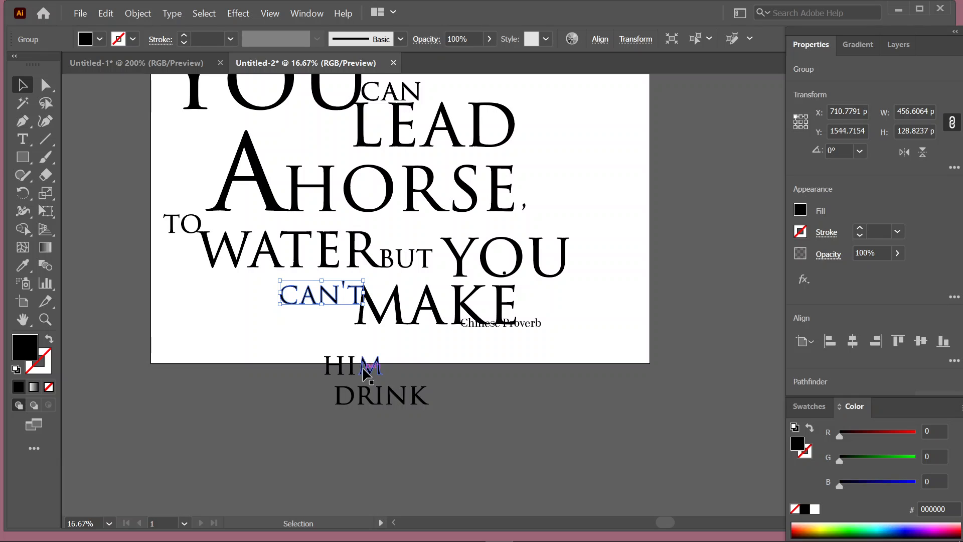
drag(381, 371, 560, 311)
Scale DRINK to about 1140 × 226 px and place it in the artboard's lower-left corner.
click(353, 400)
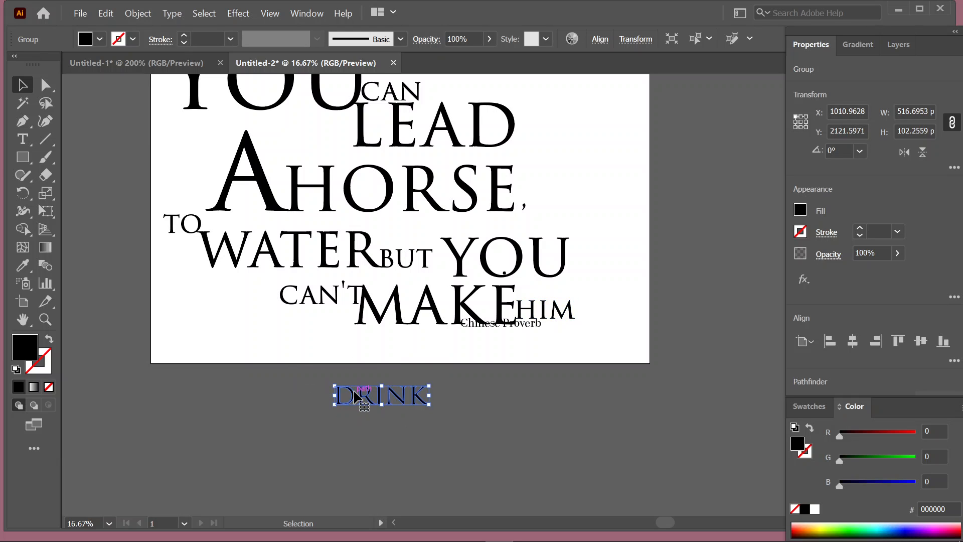
drag(353, 396, 291, 347)
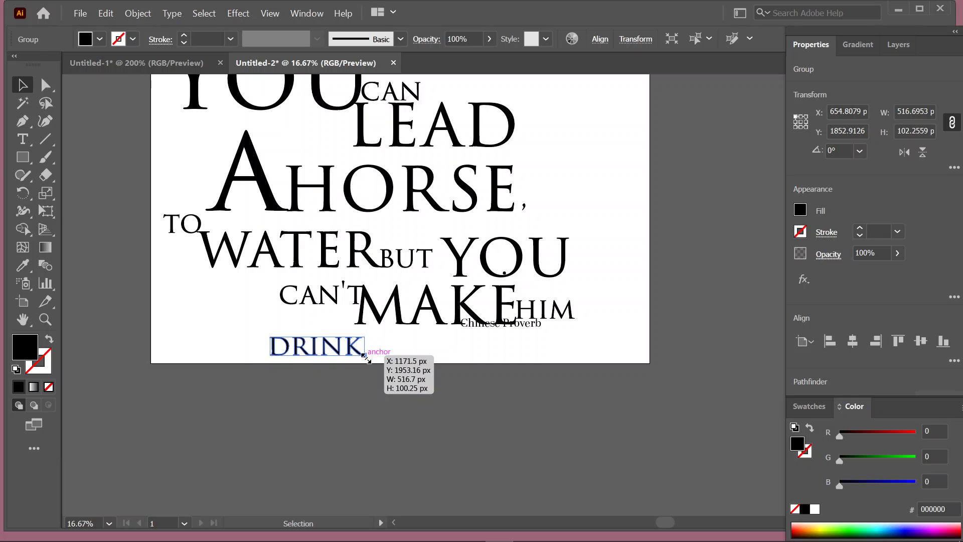
drag(364, 355, 423, 389)
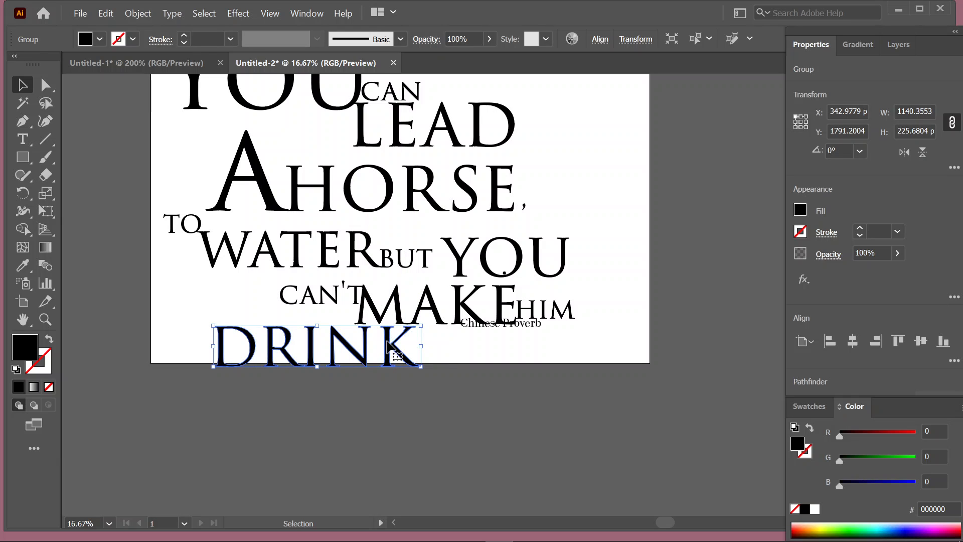
drag(390, 346, 340, 346)
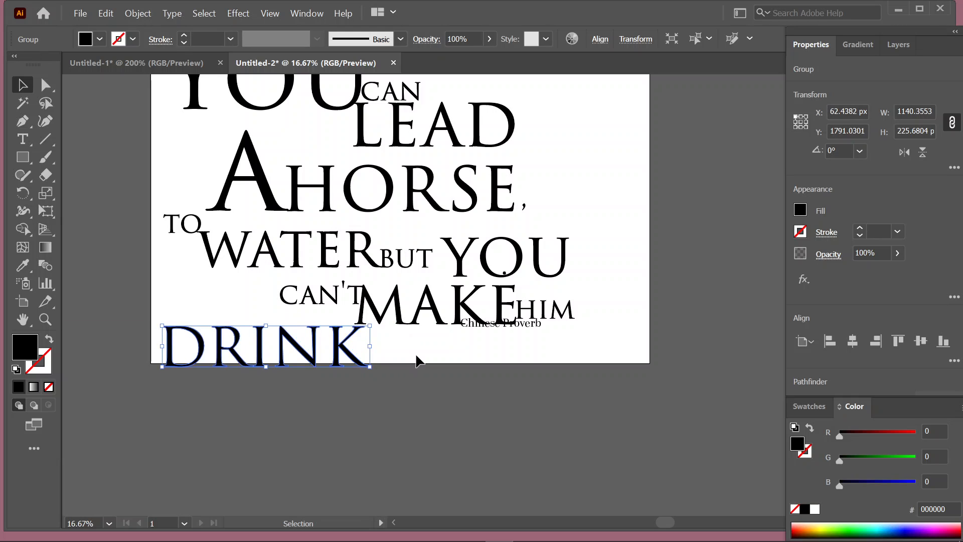
Move the Chinese Proverb credit off the artboard, below its lower edge.
drag(477, 331, 516, 420)
scroll(610, 272, up, 3)
scroll(612, 269, up, 2)
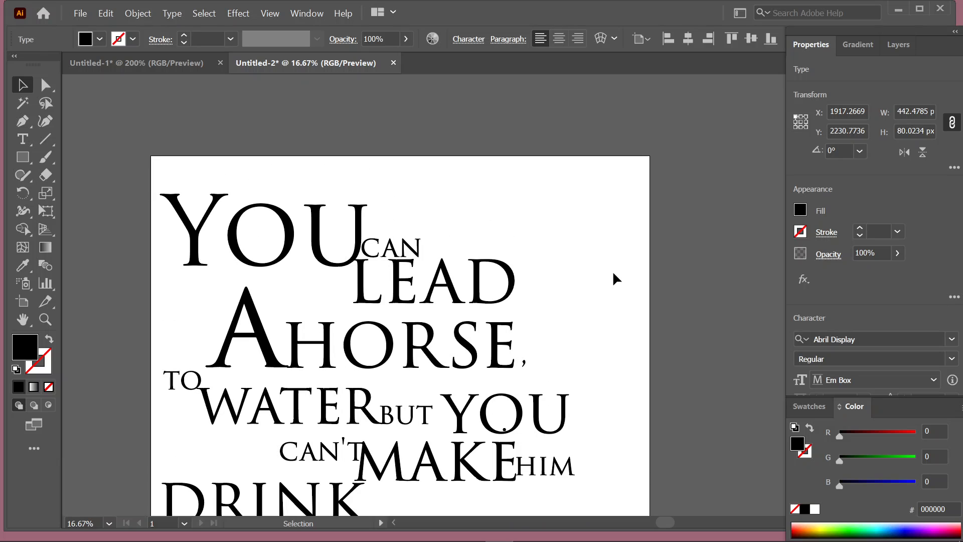
scroll(613, 270, down, 2)
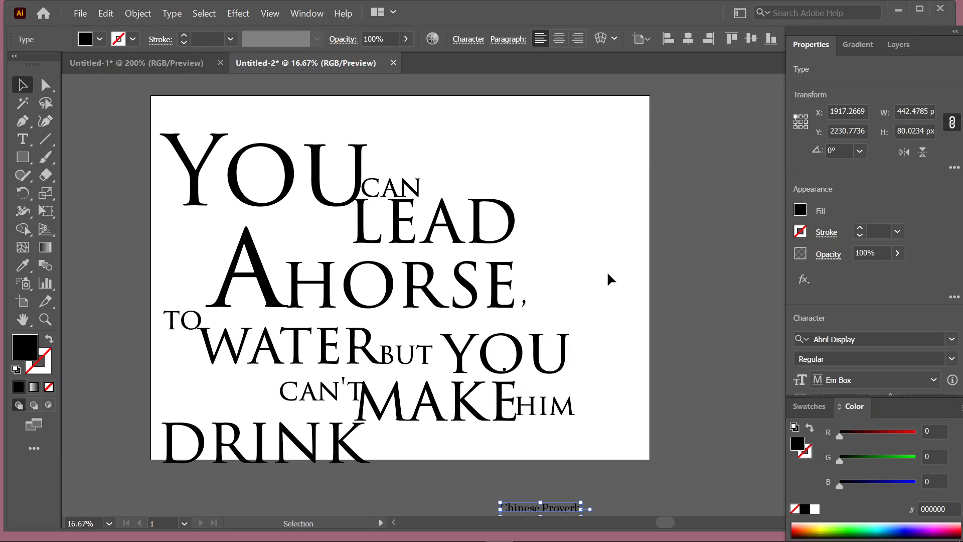
Resize CAN to about 312 × 100 px and fit it against the U of the large YOU, just above LEAD.
click(410, 189)
drag(421, 196, 418, 195)
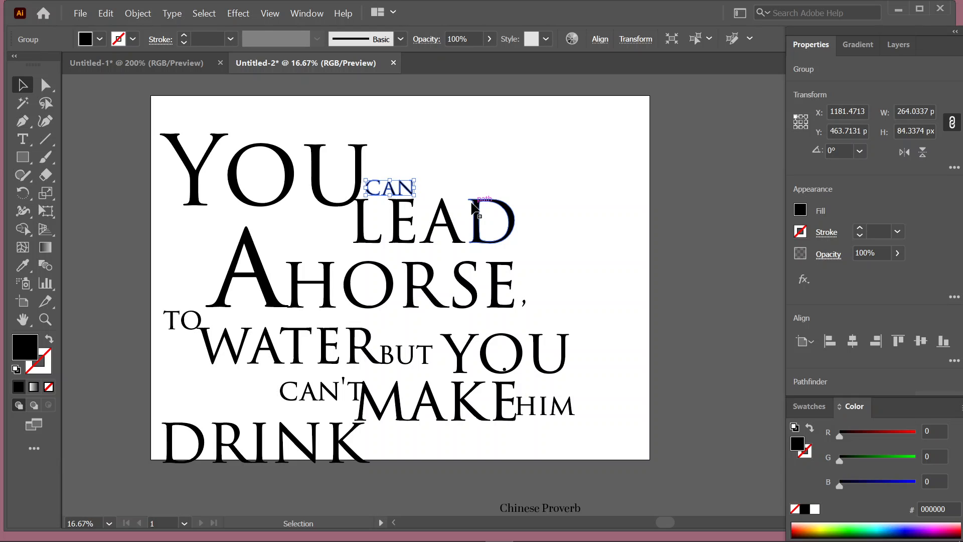
scroll(401, 155, up, 3)
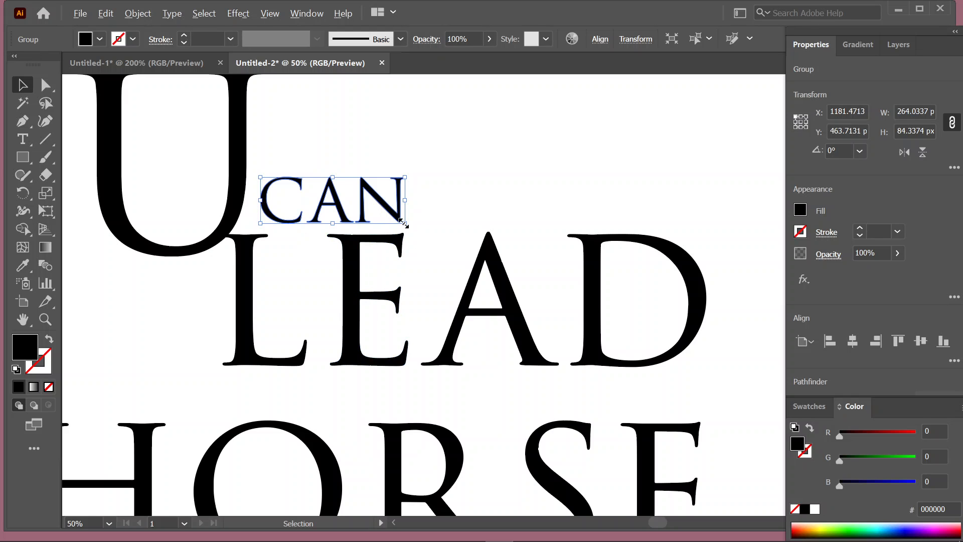
drag(404, 222, 409, 225)
drag(336, 199, 329, 199)
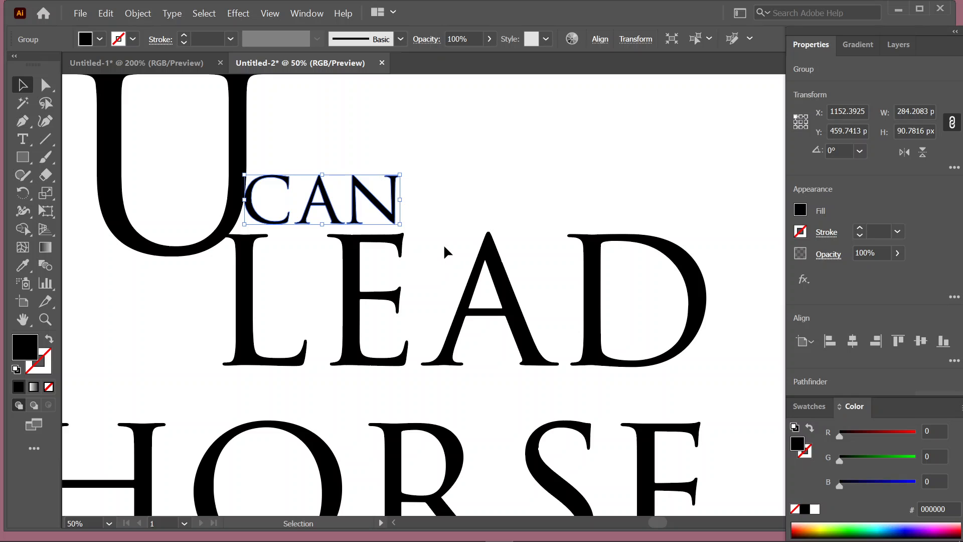
drag(401, 225, 416, 230)
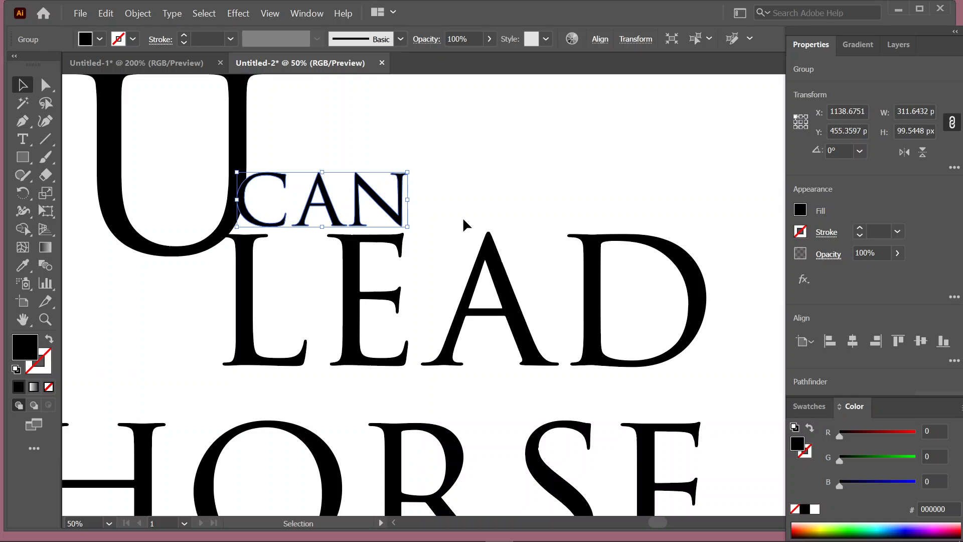
key(Right)
key(Right)
key(Right)
key(Right)
key(Right)
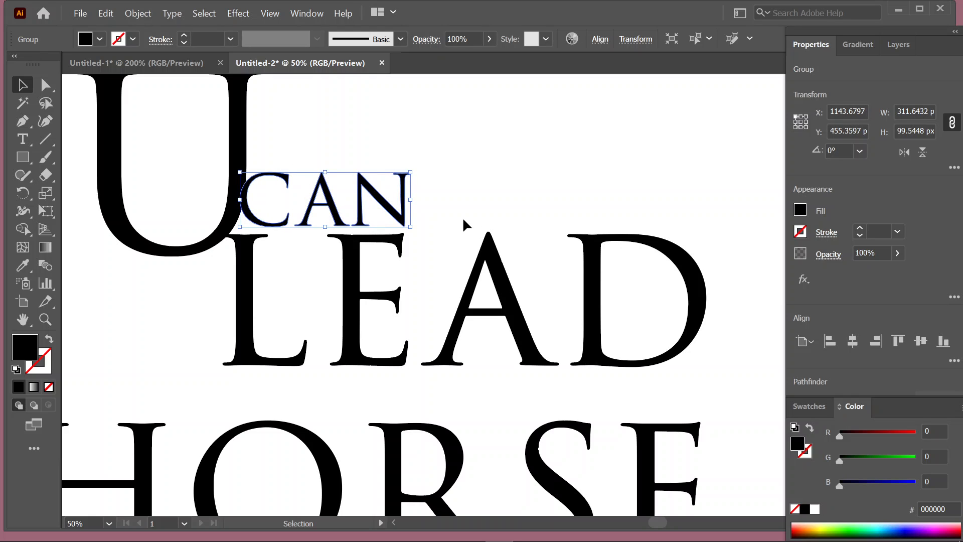
Reduce CAN to about 301 × 96 px and nudge it slightly to the right, away from the U.
mouse_move(408, 228)
mouse_down()
mouse_move(437, 227)
mouse_move(407, 226)
mouse_up()
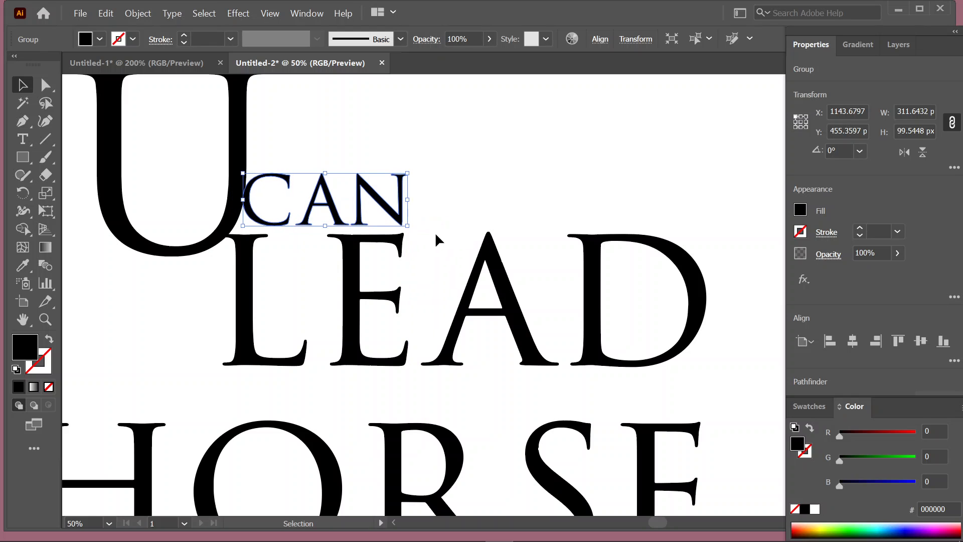
key(Right)
key(Right)
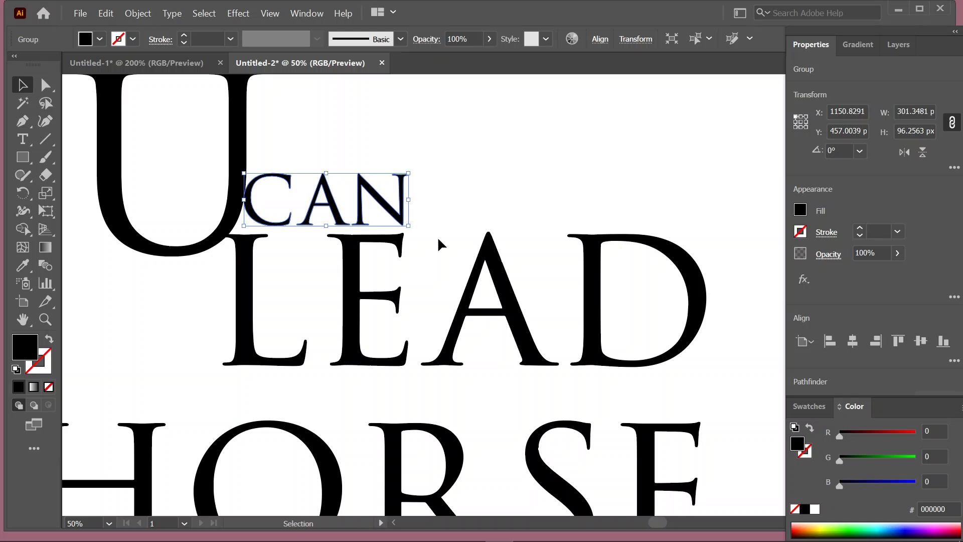
click(501, 180)
key(ctrl+0)
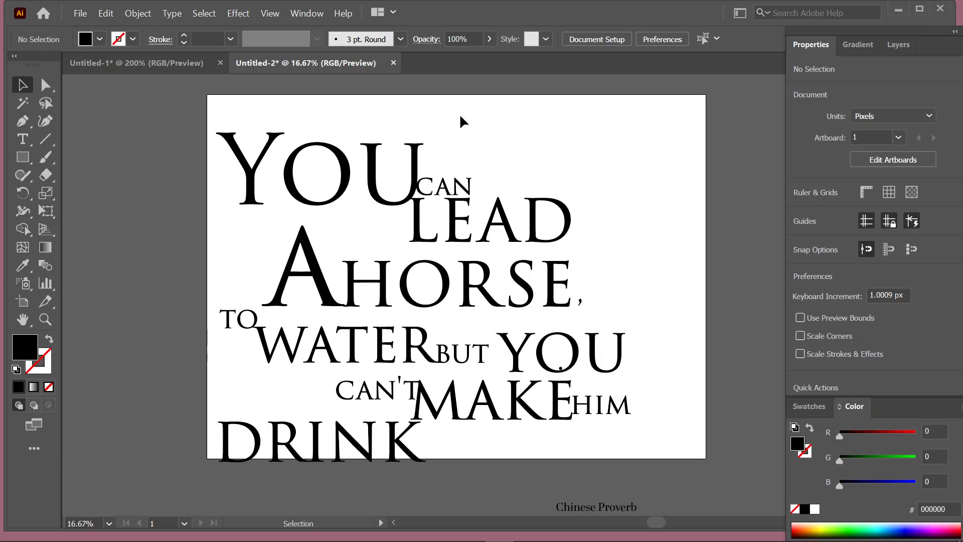
Move HORSE up and slightly left so that it sits directly beneath LEAD.
drag(411, 271, 394, 248)
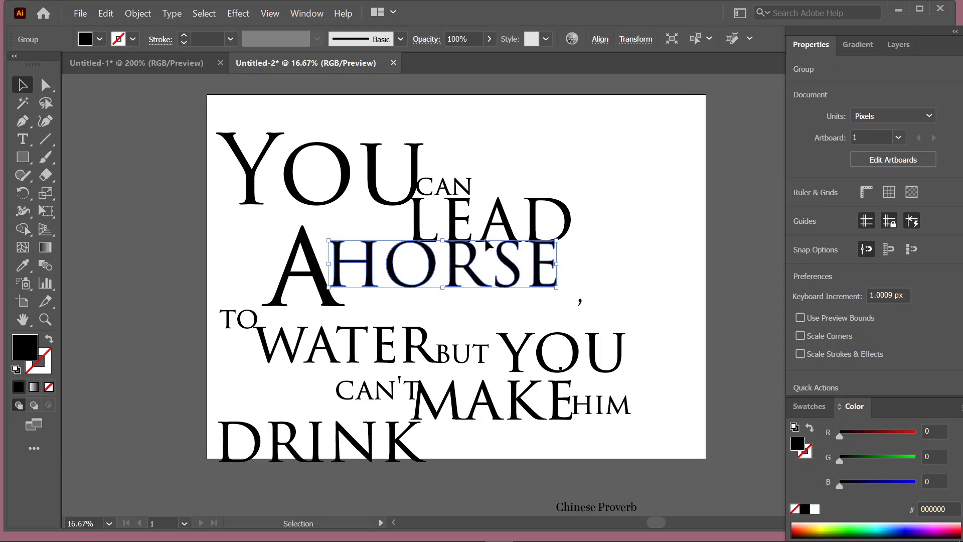
click(622, 102)
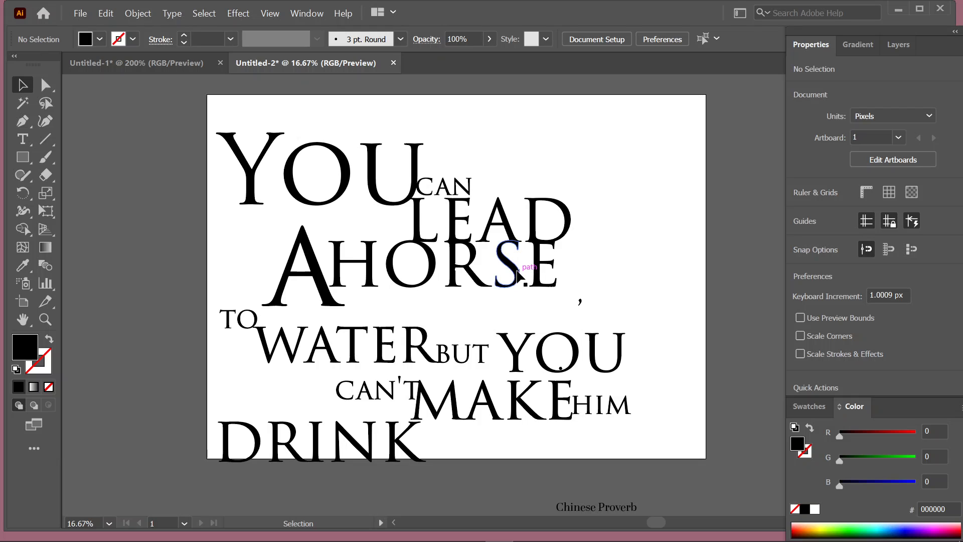
drag(517, 272, 520, 272)
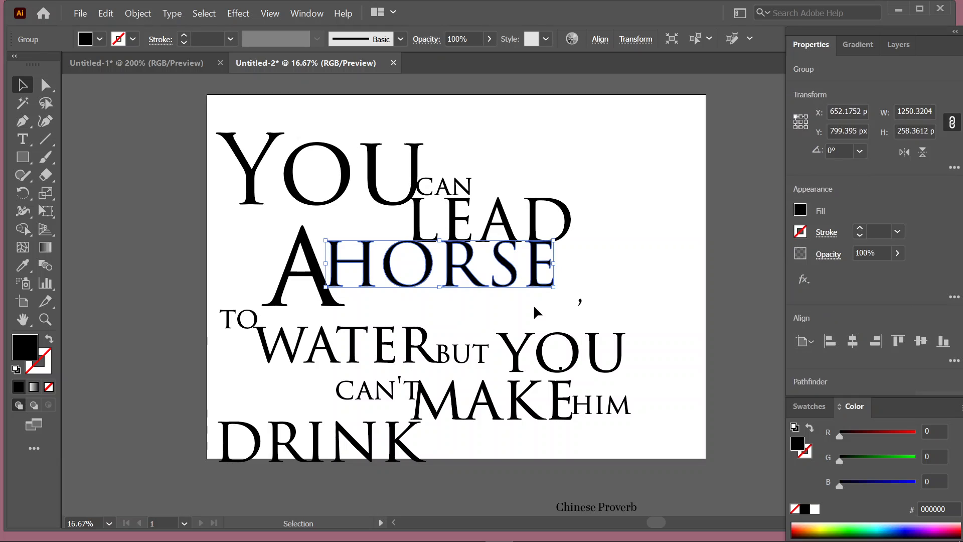
Move A directly before the raised HORSE, enlarge it to about 505 × 490 px, and nudge it down to HORSE's baseline.
mouse_move(290, 250)
mouse_down()
mouse_move(303, 252)
mouse_move(290, 249)
mouse_up()
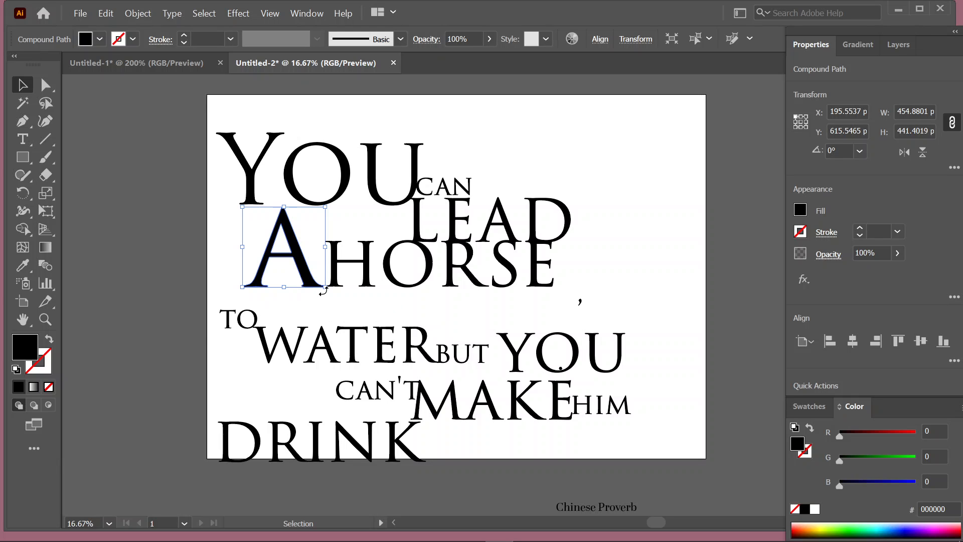
drag(326, 284, 305, 268)
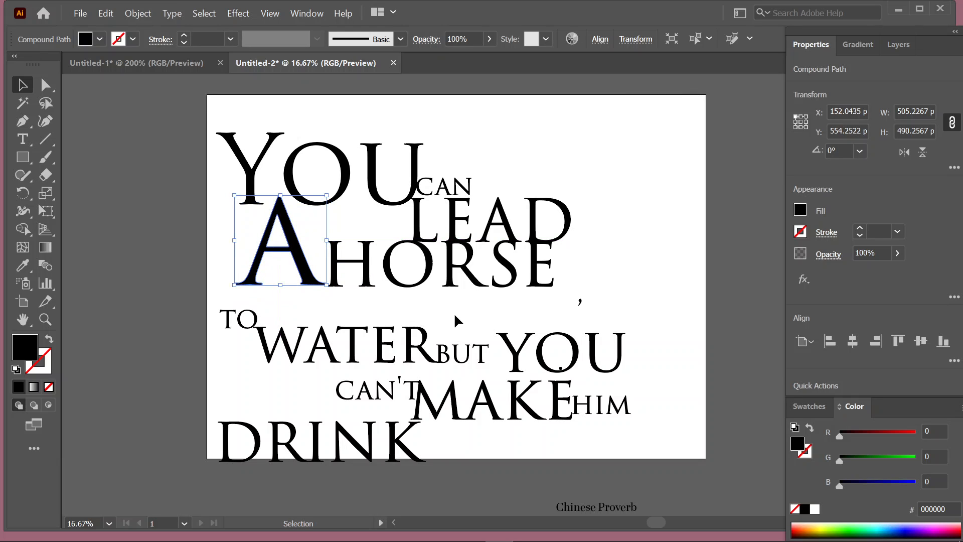
key(Down)
key(Down)
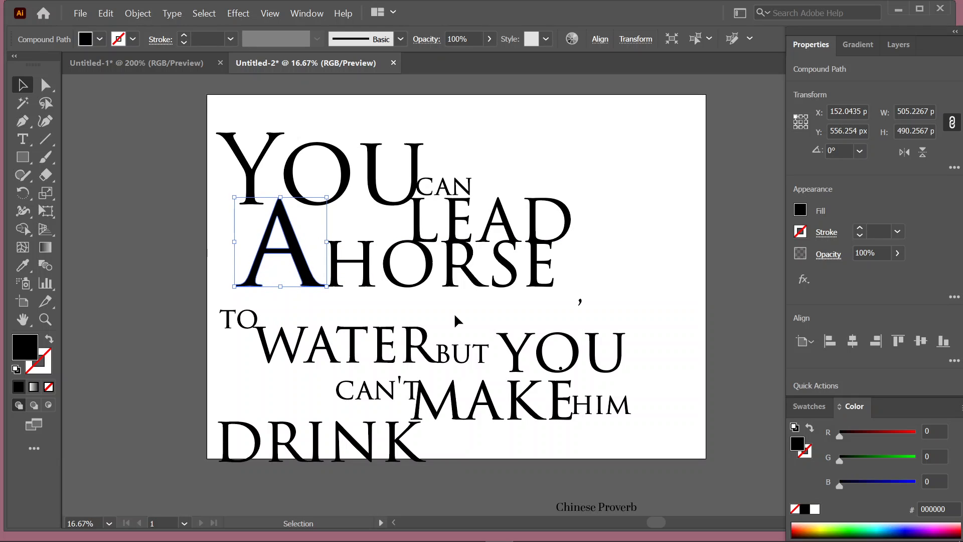
Nudge the large A down about 10 px and right about 5 px against HORSE.
key(Down)
key(Down)
key(Down)
key(Right)
key(Right)
key(Right)
key(Right)
key(Right)
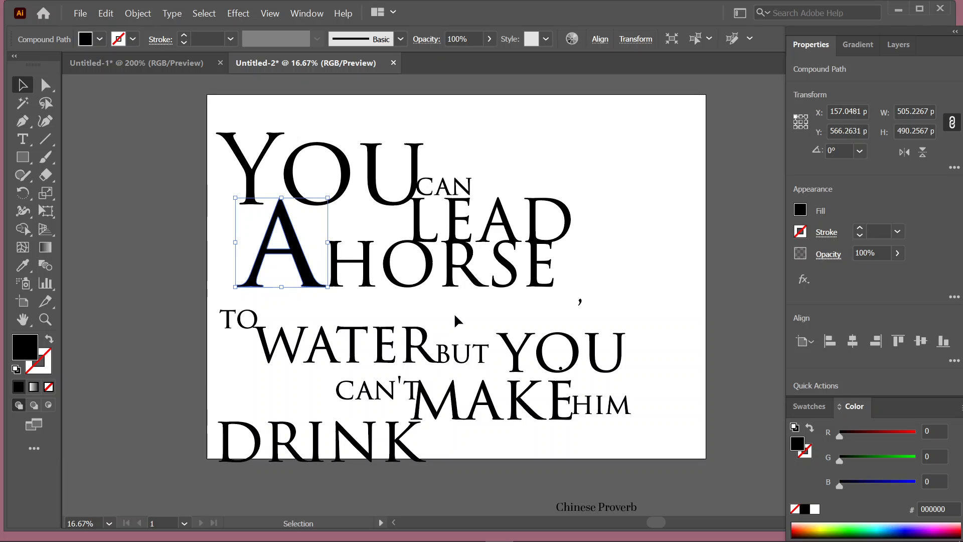
click(632, 231)
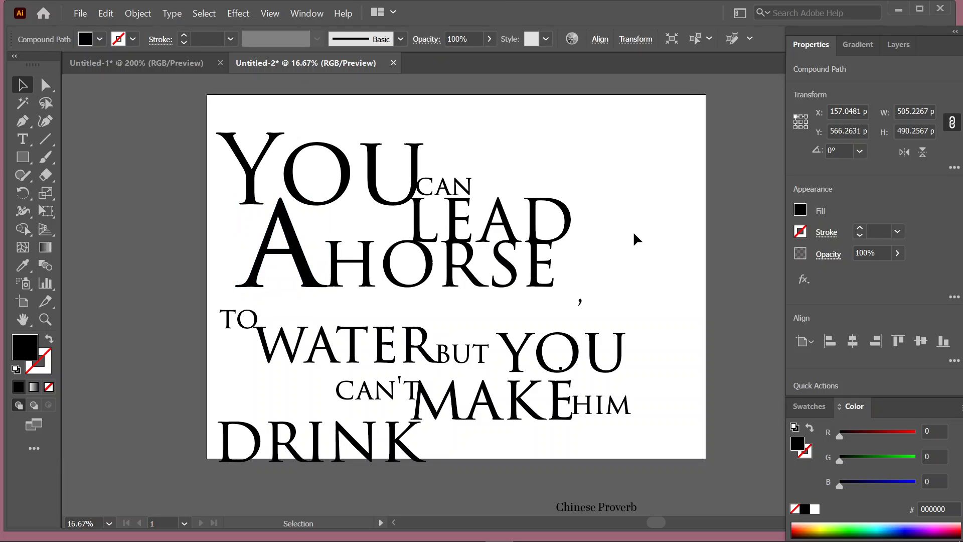
Bring the second YOU, WATER, and BUT reduced to about 174 × 63 px together in a row beneath HORSE.
scroll(633, 231, down, 2)
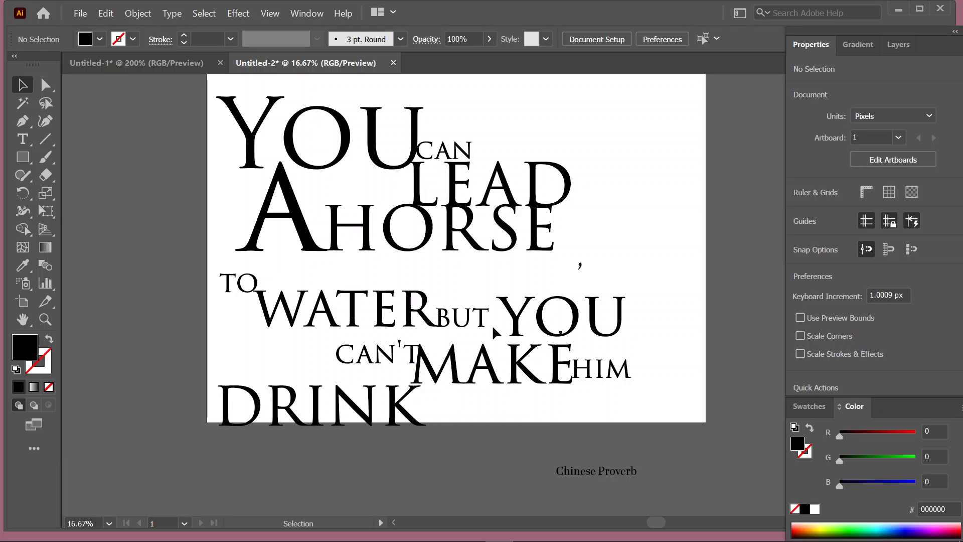
drag(514, 315, 558, 266)
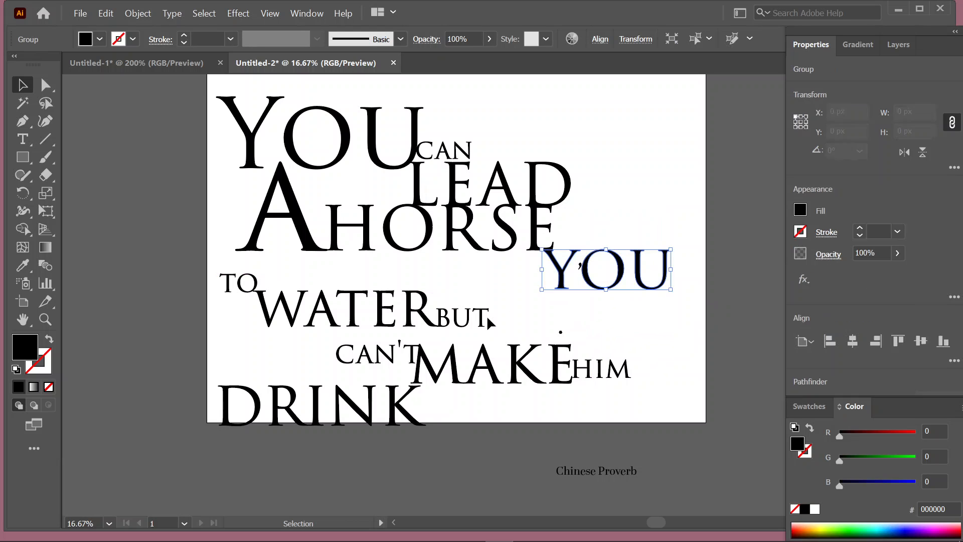
drag(383, 303, 535, 317)
drag(530, 319, 521, 295)
click(506, 324)
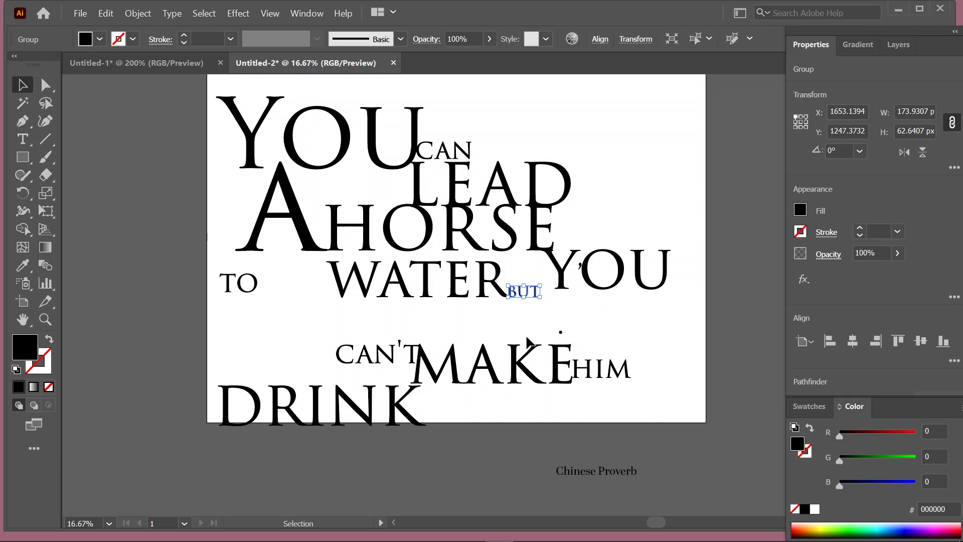
click(528, 341)
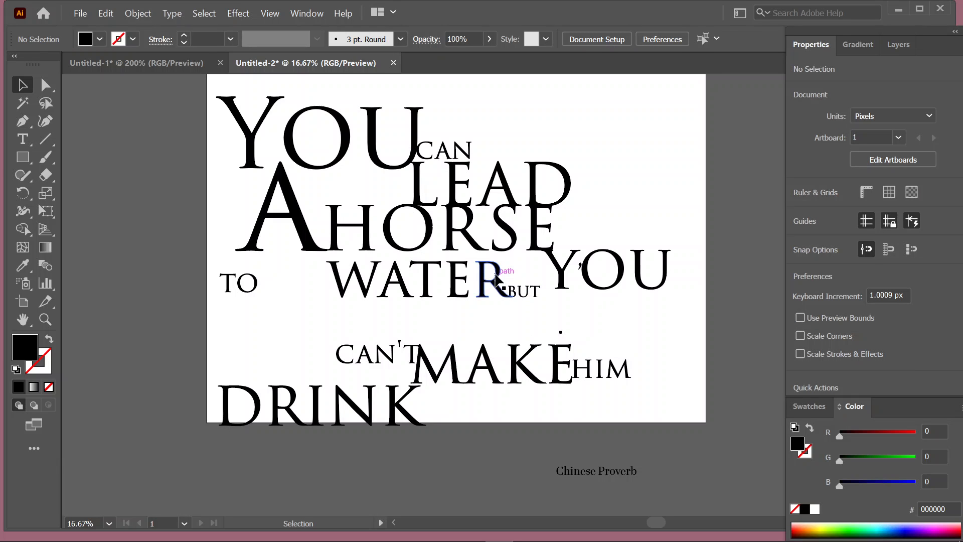
Reposition WATER closer beneath HORSE and place BUT in the gap between WATER and the second YOU.
drag(495, 280, 552, 292)
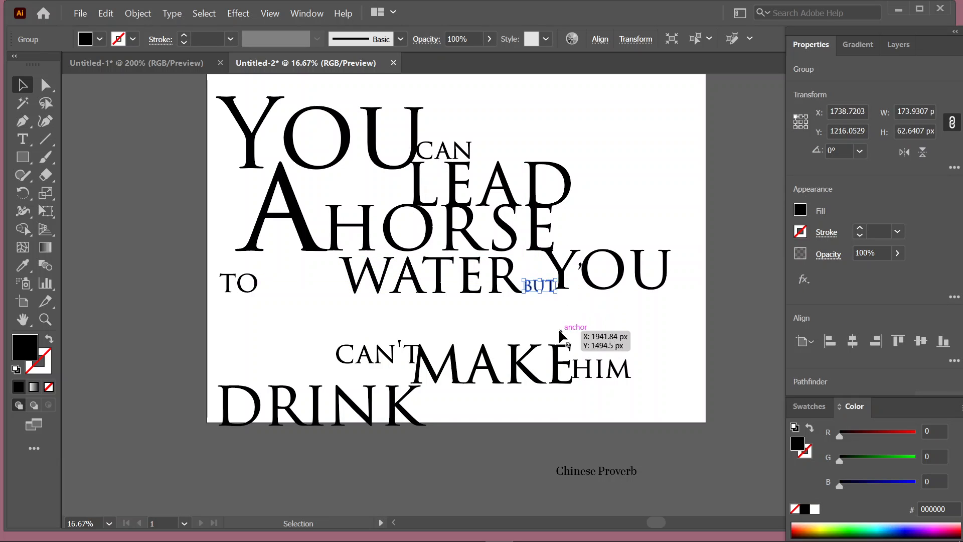
click(562, 333)
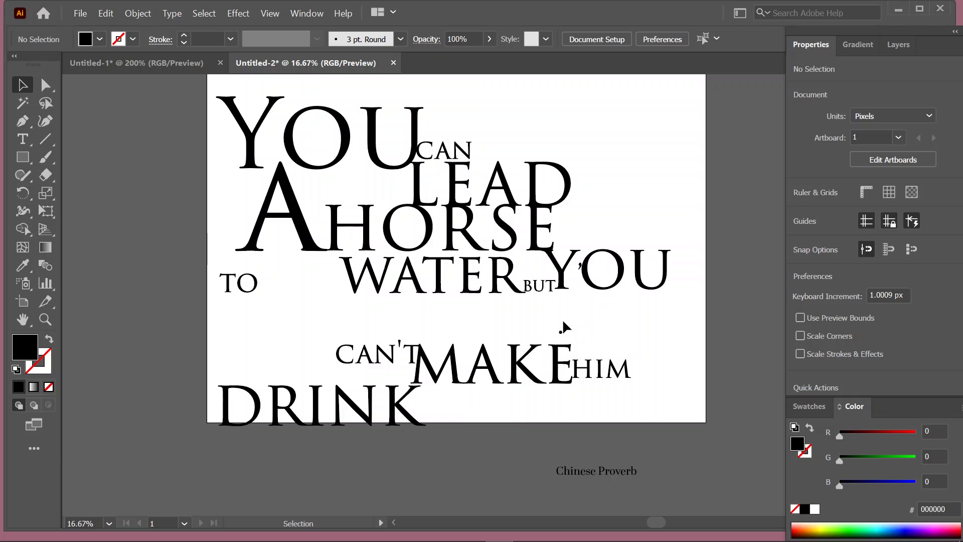
click(499, 282)
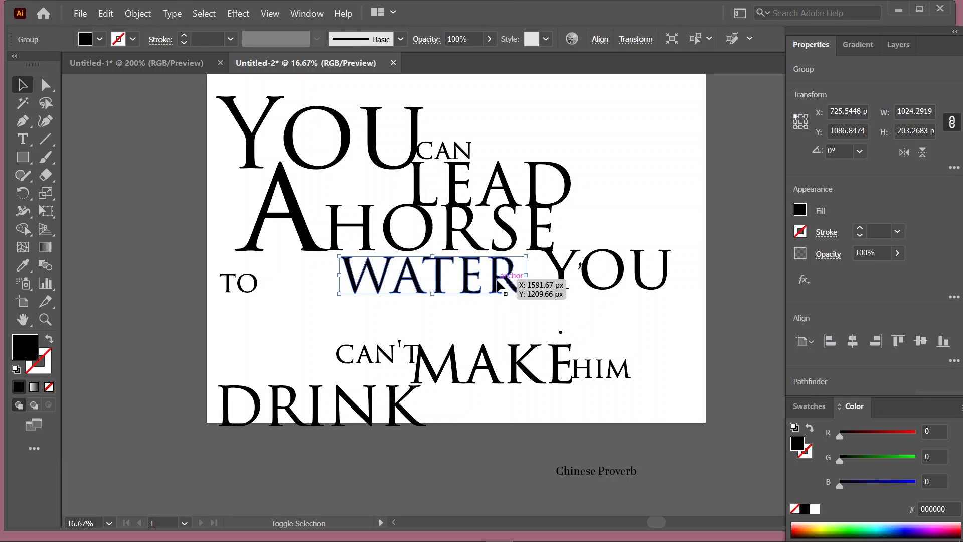
drag(498, 280, 498, 279)
key(Up)
key(Up)
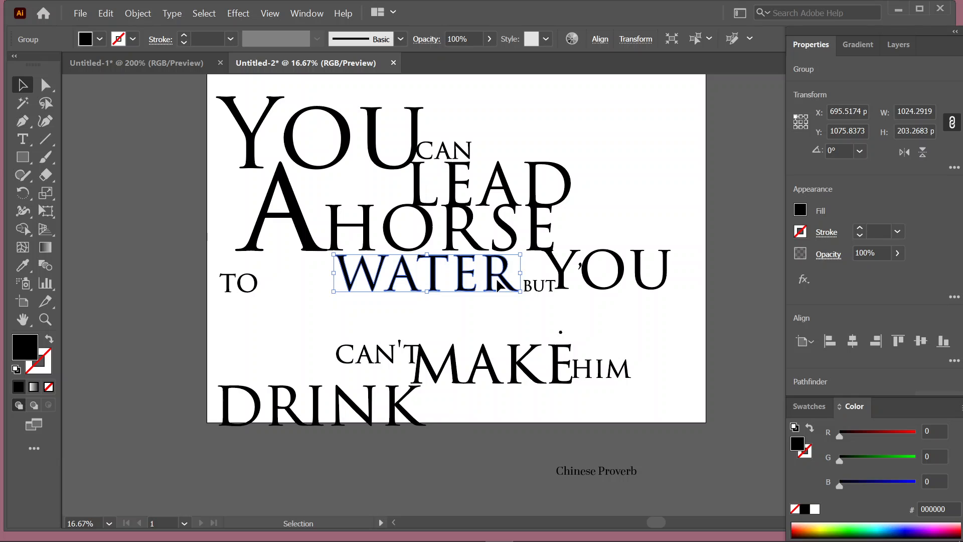
click(558, 311)
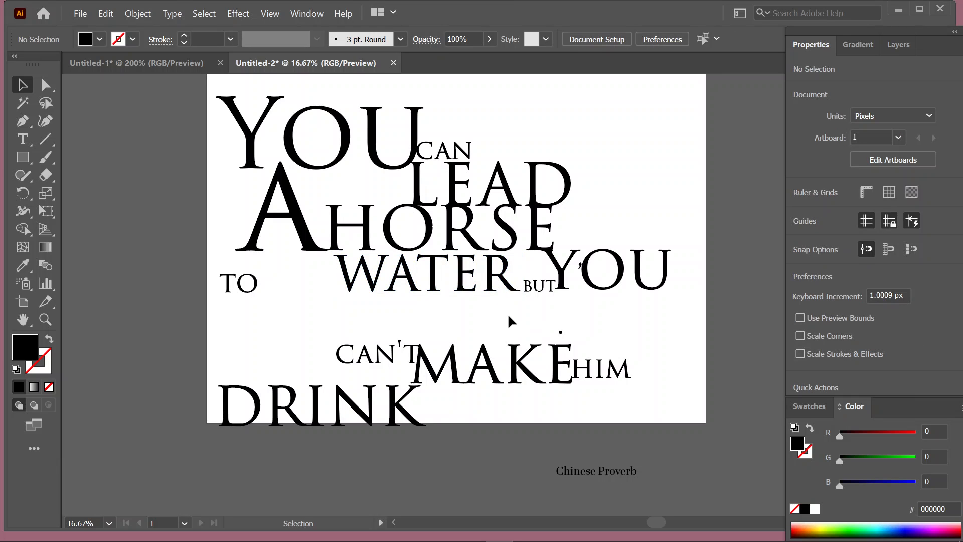
drag(540, 291, 522, 289)
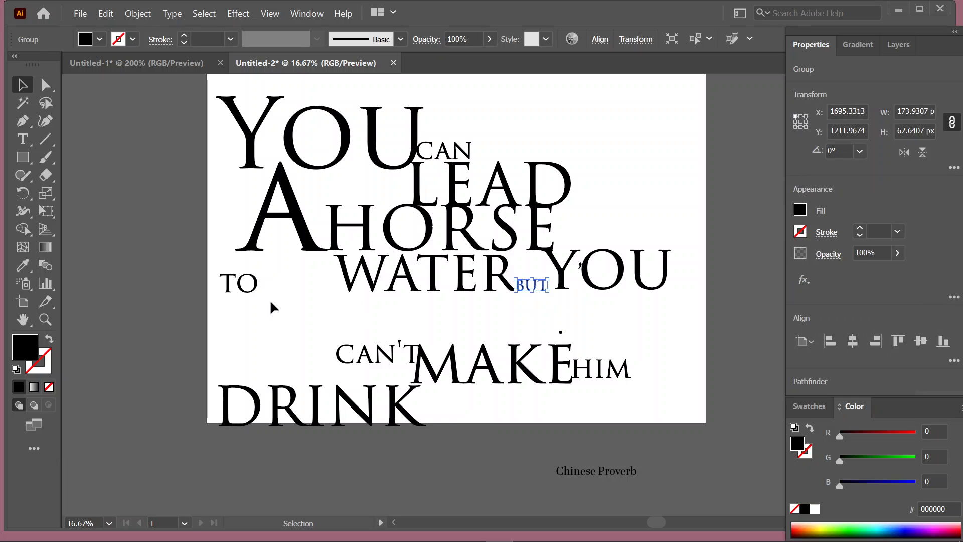
Reduce TO slightly and place it directly before WATER, near its baseline.
click(254, 284)
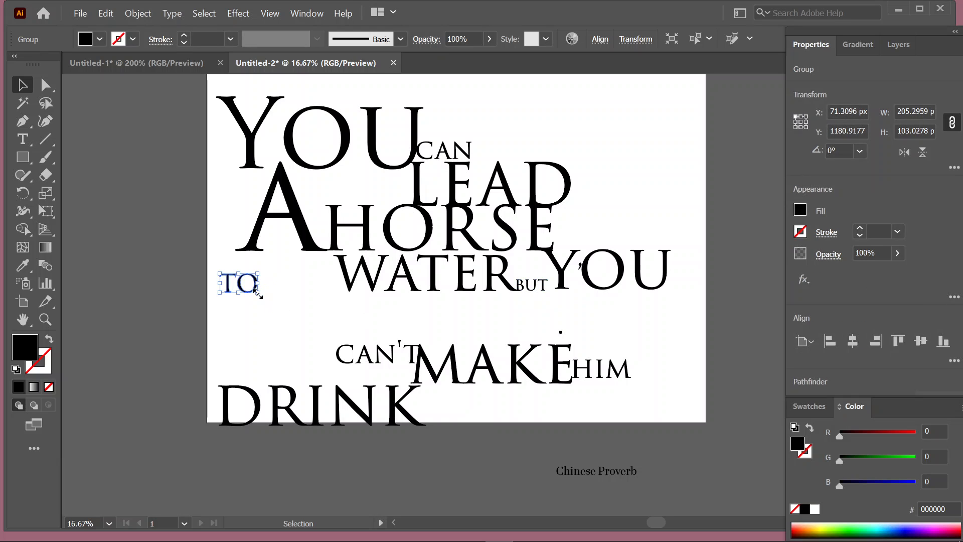
drag(256, 291, 326, 286)
click(363, 322)
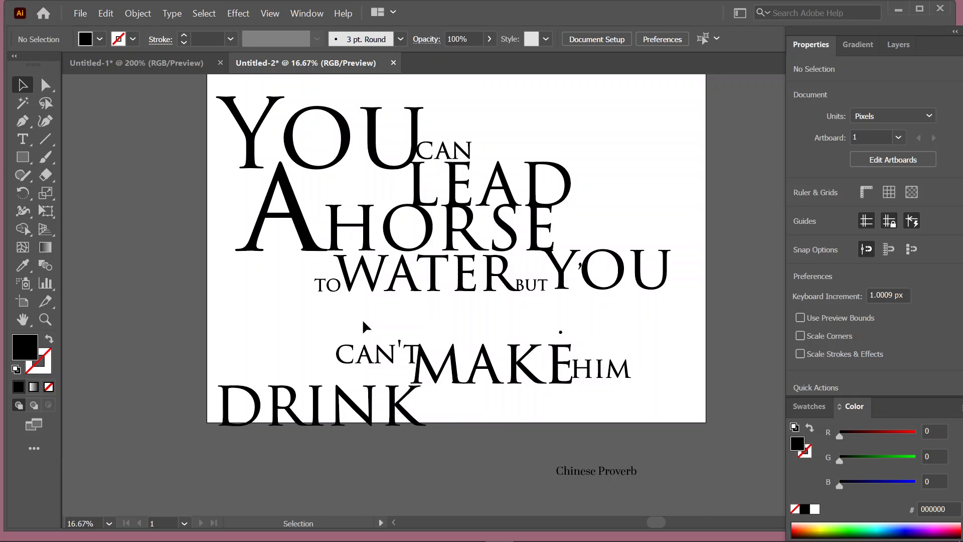
Select A and HORSE together and nudge them down about 8 px, away from LEAD.
scroll(363, 322, up, 1)
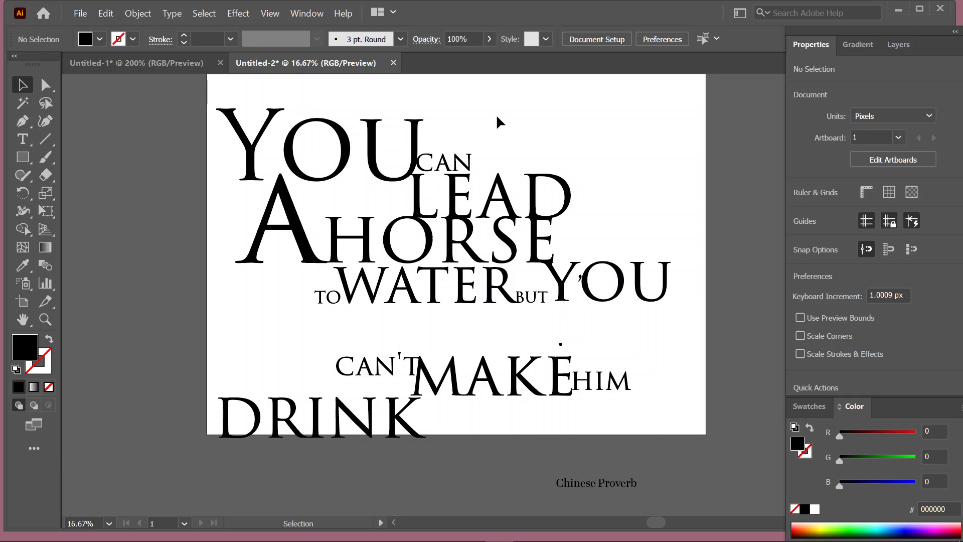
drag(557, 232, 277, 260)
click(616, 241)
drag(562, 241, 286, 245)
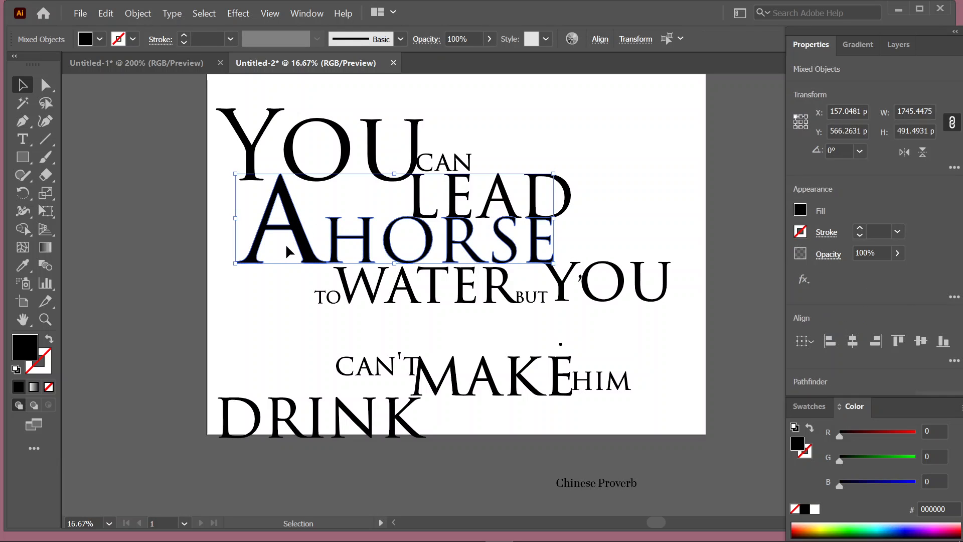
key(Down)
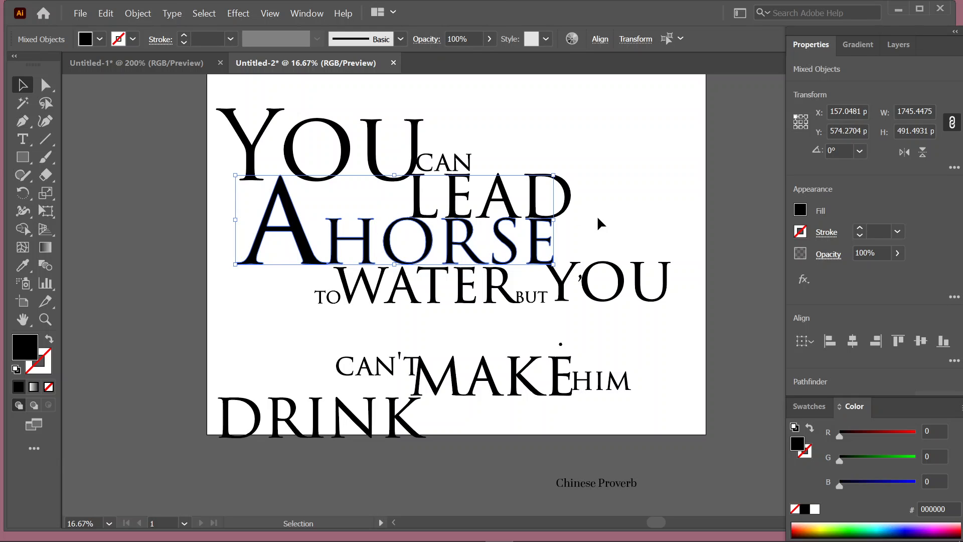
click(609, 222)
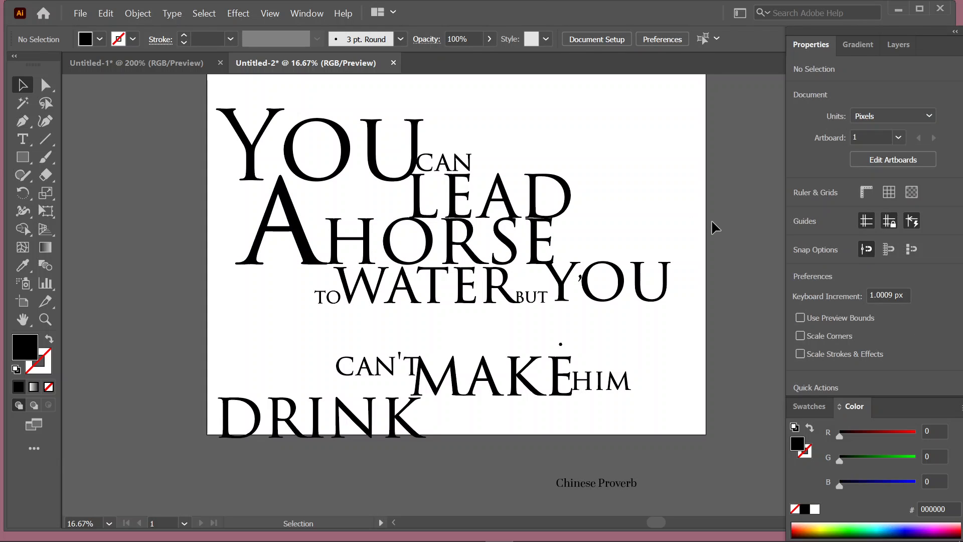
Select the row TO WATER BUT YOU and nudge it down about 10 px below HORSE.
drag(677, 281, 298, 304)
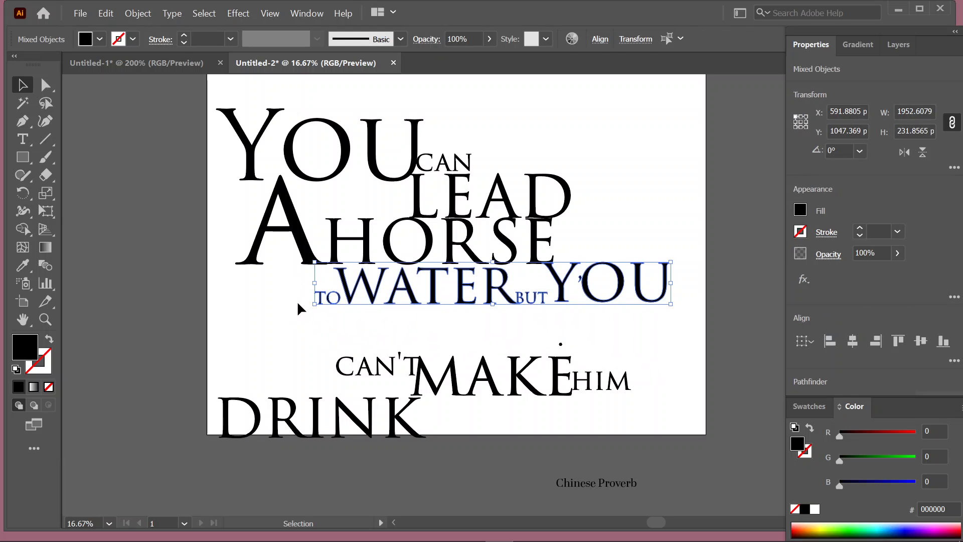
key(Down)
key(Down)
key(Down)
key(Down)
key(Down)
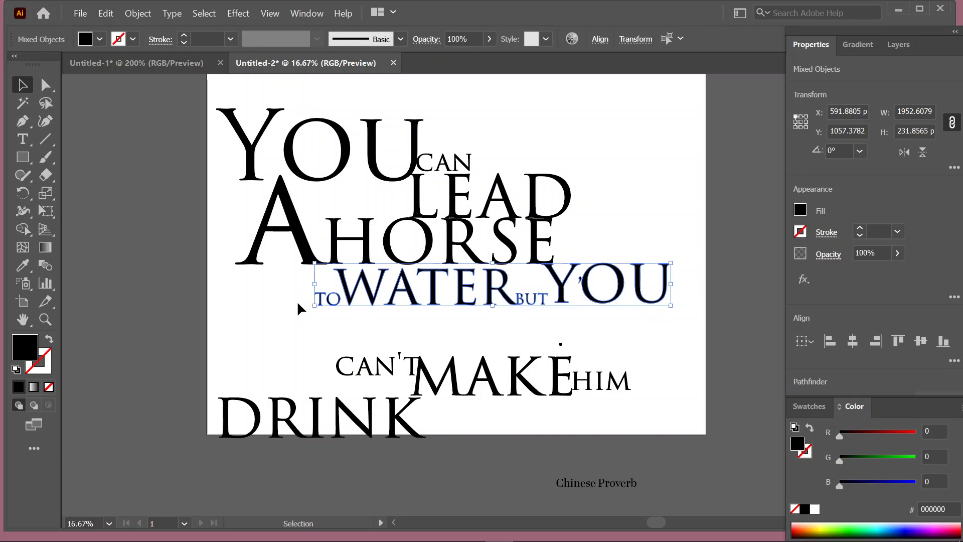
click(602, 233)
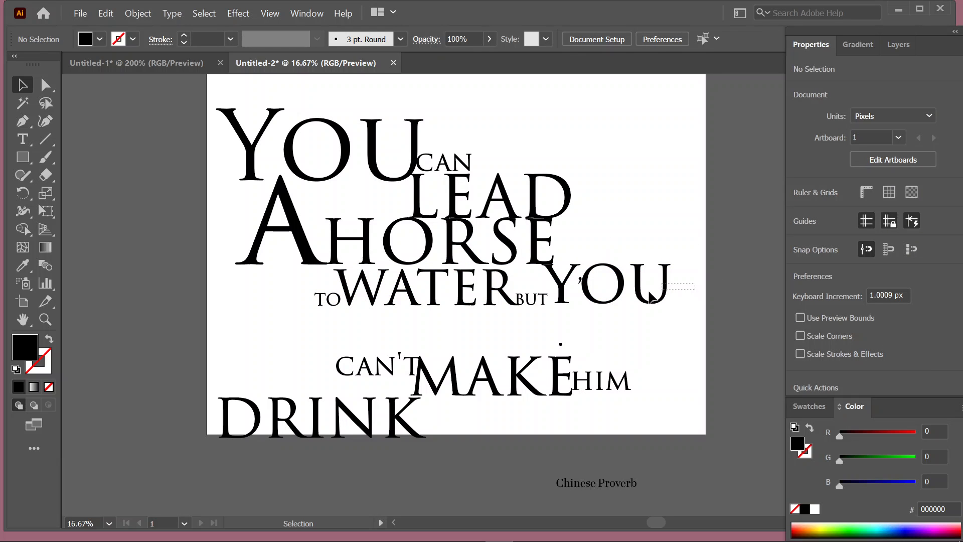
Enlarge the second YOU to about 852 × 265 px and move it right and slightly down, clear of BUT.
click(601, 297)
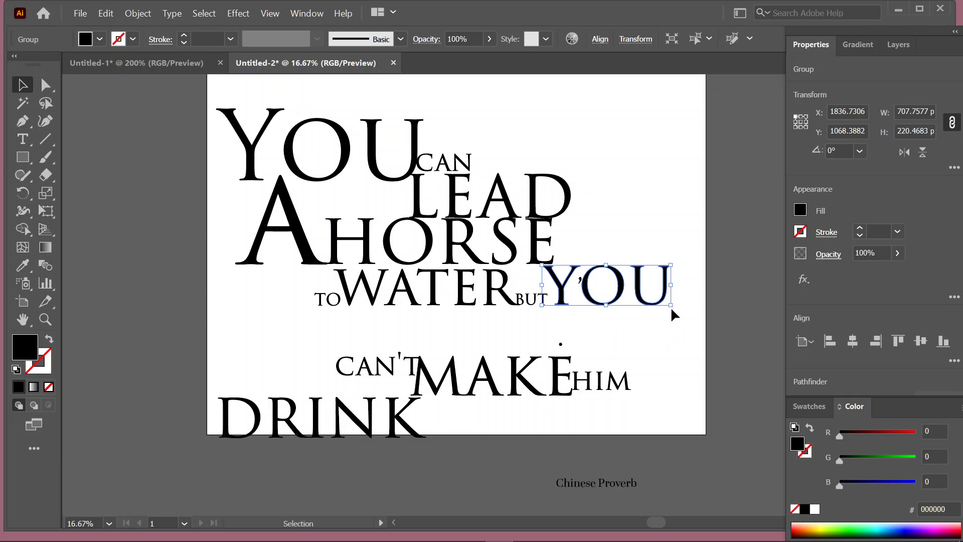
drag(672, 307, 684, 310)
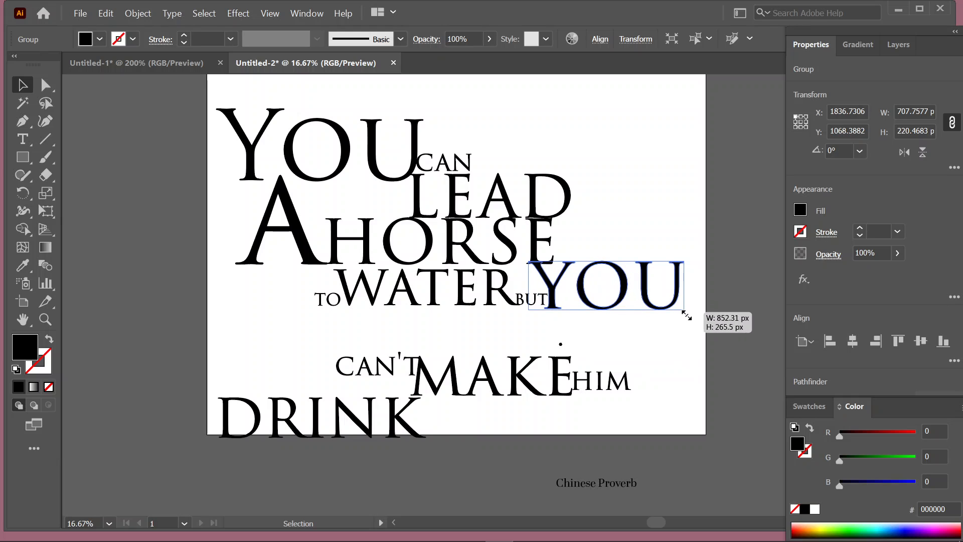
mouse_move(559, 280)
mouse_down()
mouse_move(600, 293)
mouse_move(578, 284)
mouse_up()
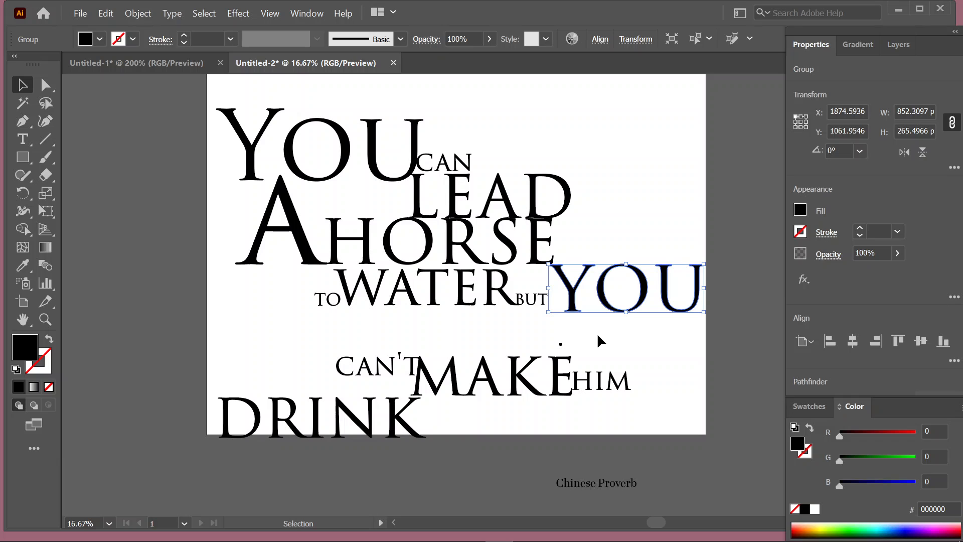
Nudge the enlarged second YOU left about 13 px so it sits closer to BUT.
key(Left)
key(Left)
key(Left)
key(Left)
key(Left)
key(Left)
key(Left)
key(Left)
key(Left)
key(Left)
key(Left)
key(Left)
key(Left)
key(Left)
key(Left)
key(Left)
key(Left)
key(Left)
key(Left)
key(Left)
key(Left)
key(Left)
key(Left)
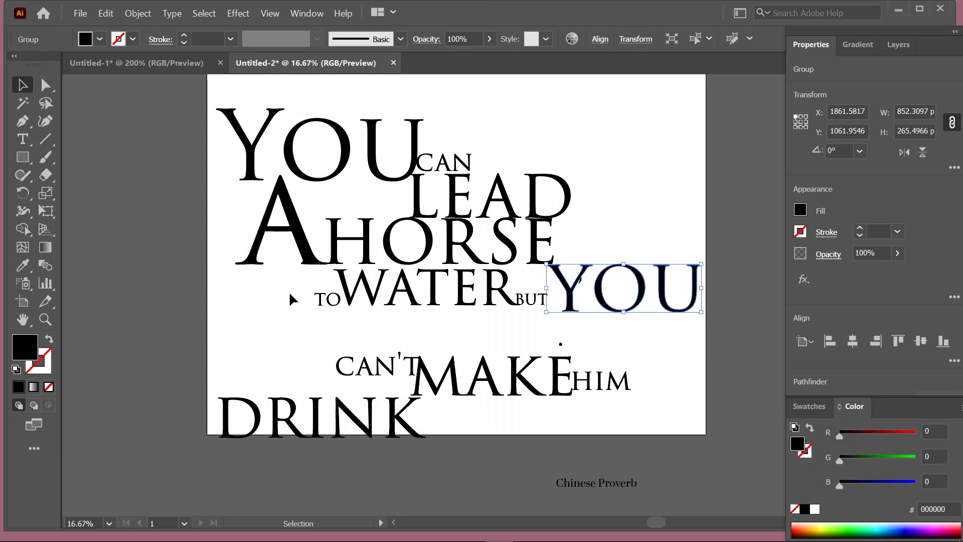
click(442, 321)
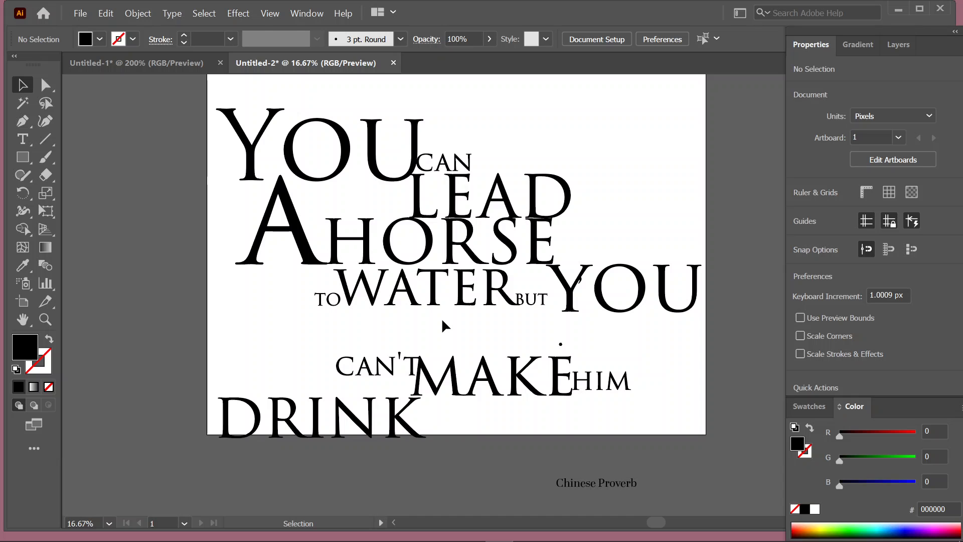
Move MAKE up beneath WATER and place CAN'T, reduced to about 341 × 96 px, directly before it.
drag(364, 371, 276, 351)
drag(429, 380, 430, 339)
click(311, 337)
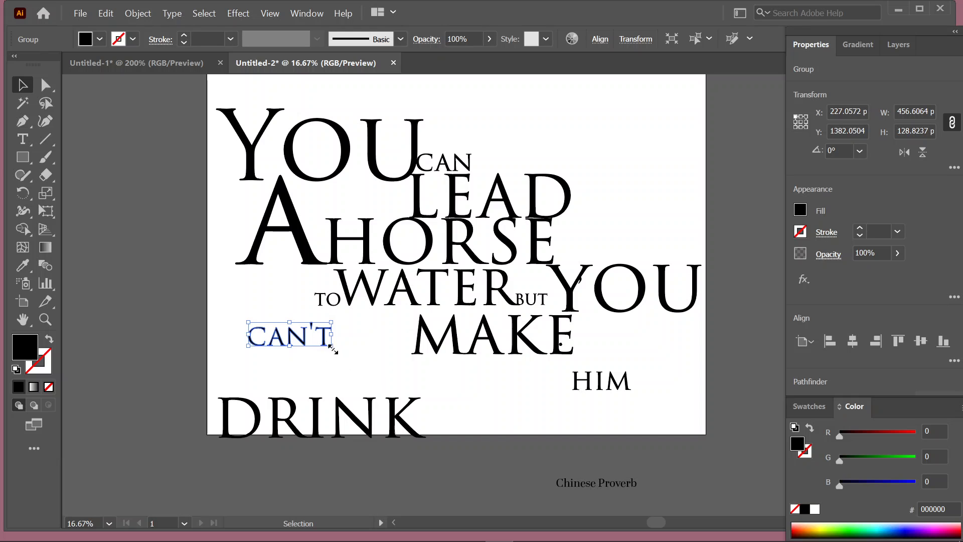
drag(333, 345, 387, 340)
key(Down)
key(Down)
key(Down)
key(Down)
key(Down)
key(Down)
key(Down)
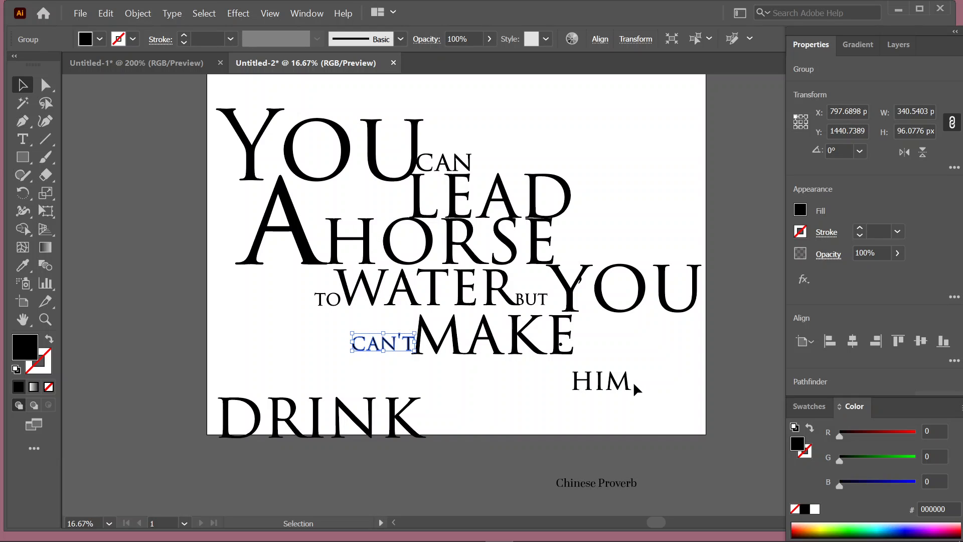
Reduce HIM to about 242 × 76 px and place it directly after MAKE.
drag(621, 385, 595, 344)
click(622, 371)
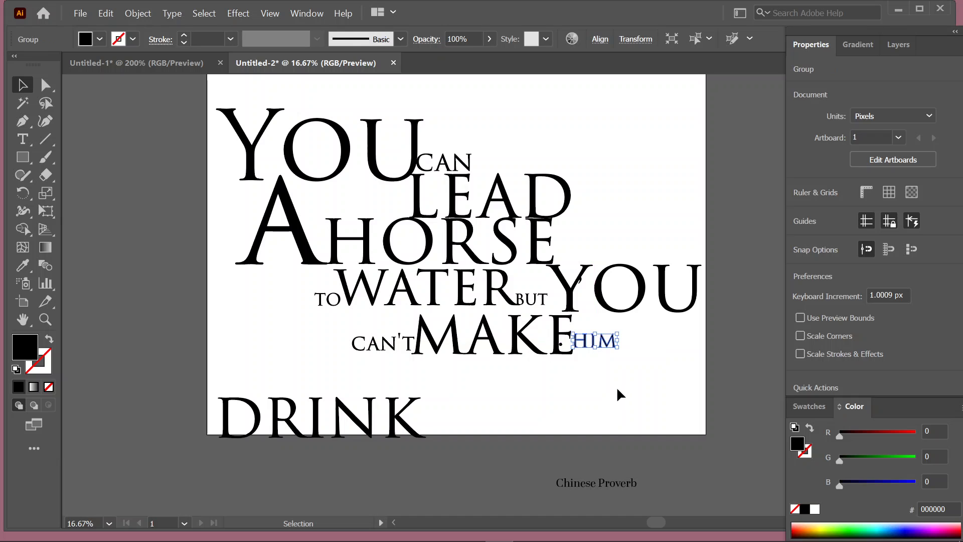
click(619, 390)
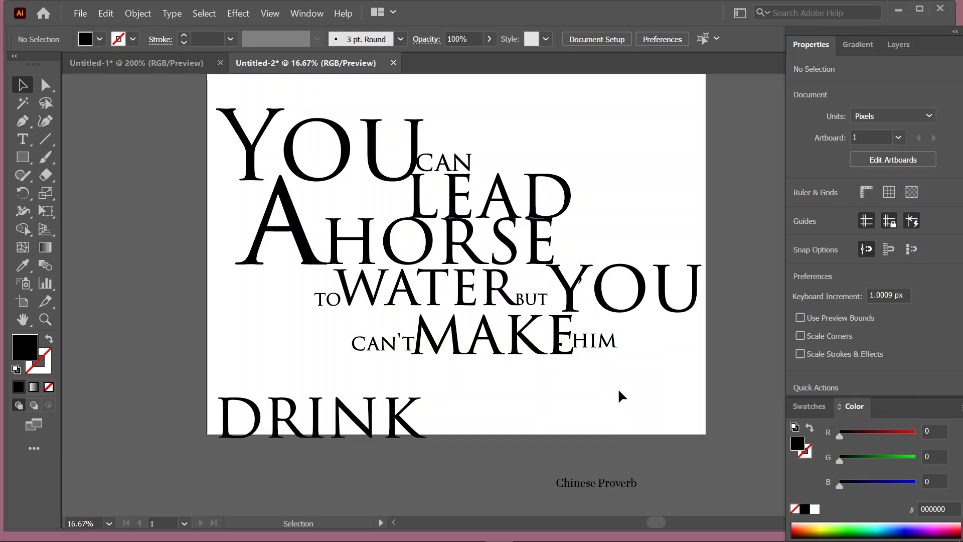
Move DRINK below and to the right of MAKE, and place HIM directly before the top of its D.
drag(368, 410, 682, 386)
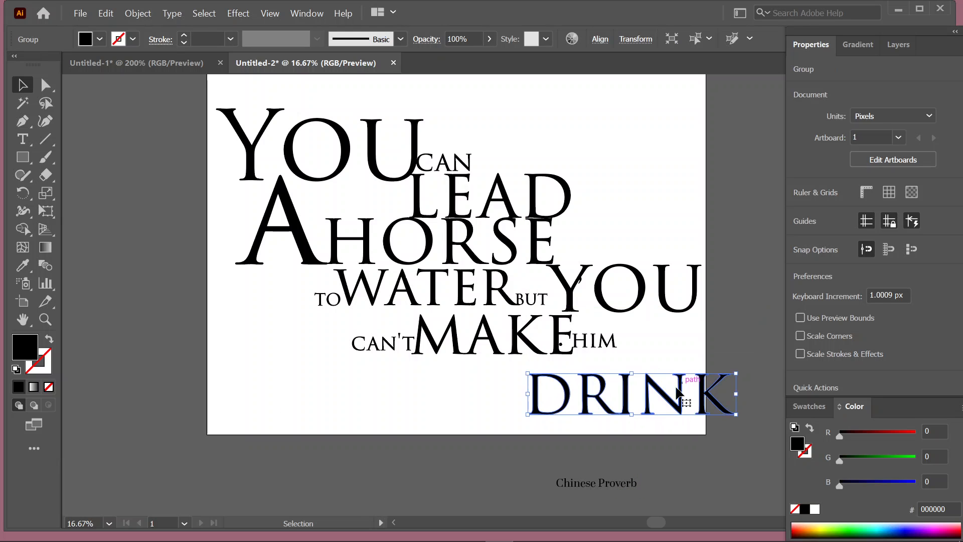
drag(612, 349, 515, 370)
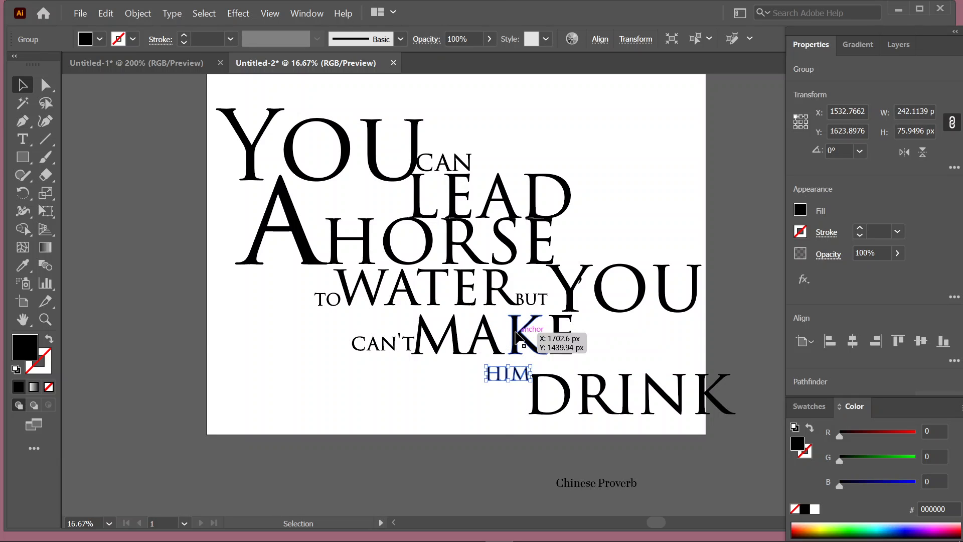
click(618, 345)
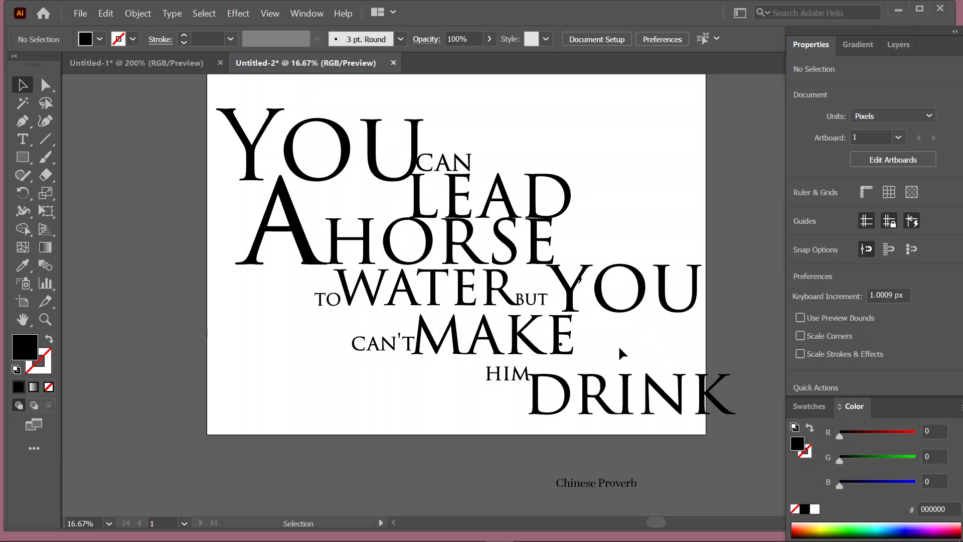
Group all the arranged proverb words and rotate the group about 22° counterclockwise.
scroll(618, 345, up, 1)
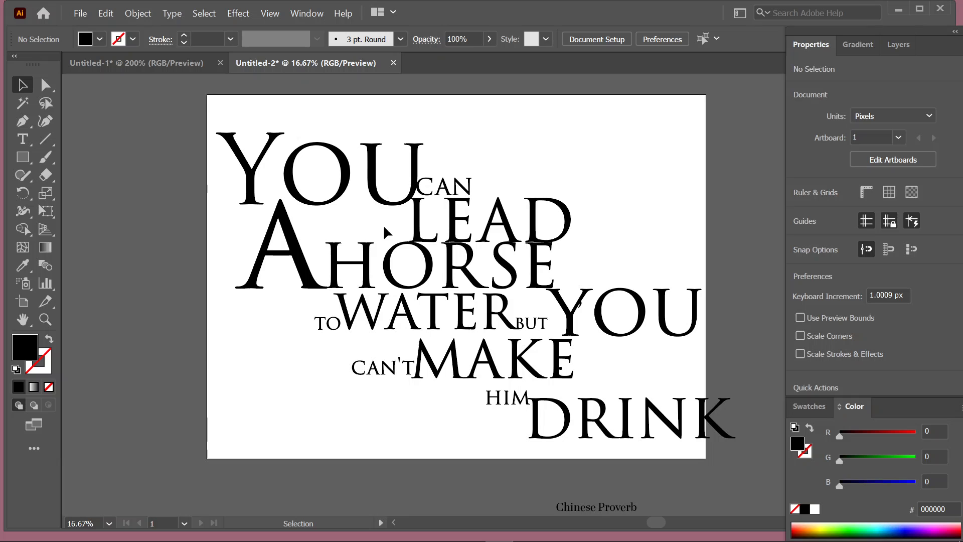
drag(214, 110, 703, 440)
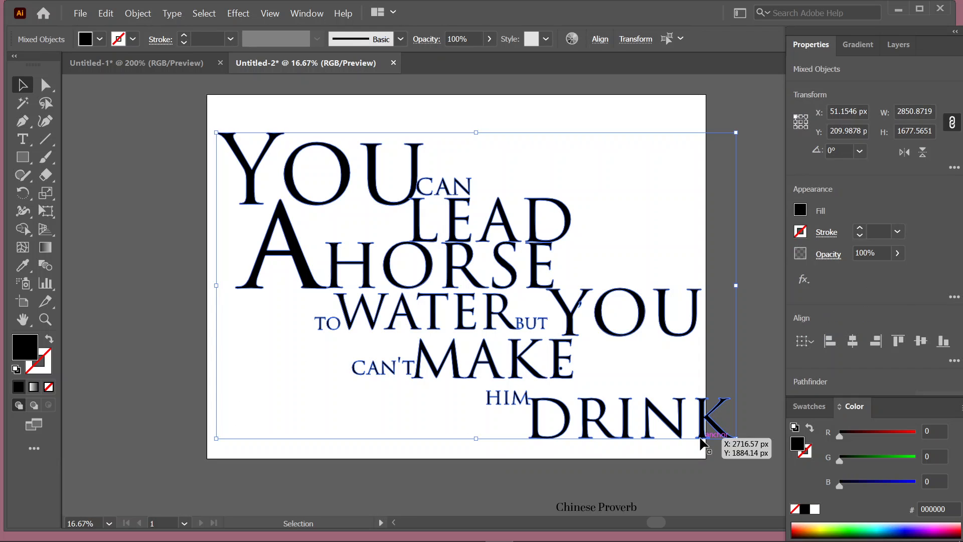
key(ctrl+g)
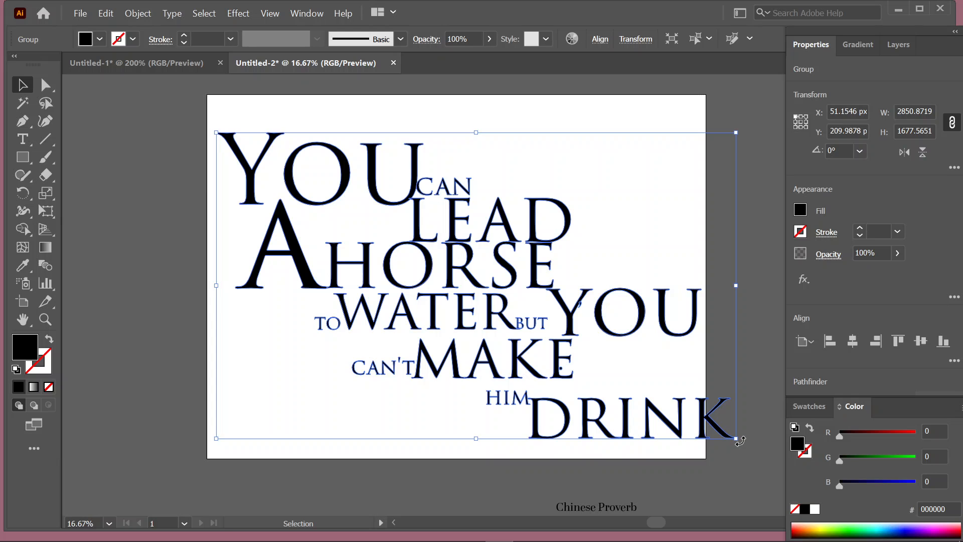
drag(740, 440, 776, 329)
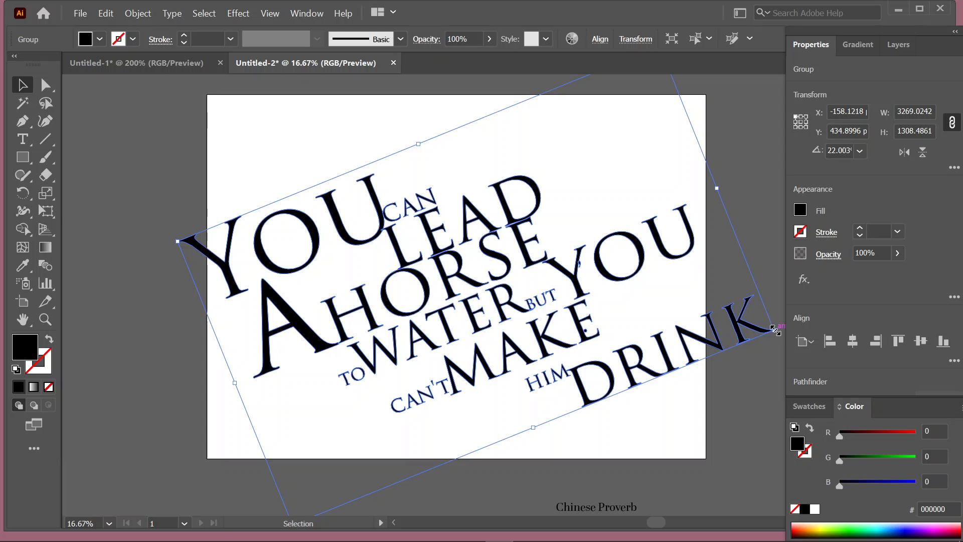
Reduce the rotated group to about 2243 × 898 px in the artboard's upper left, and move Chinese Proverb onto the artboard below DRINK.
drag(775, 330, 694, 310)
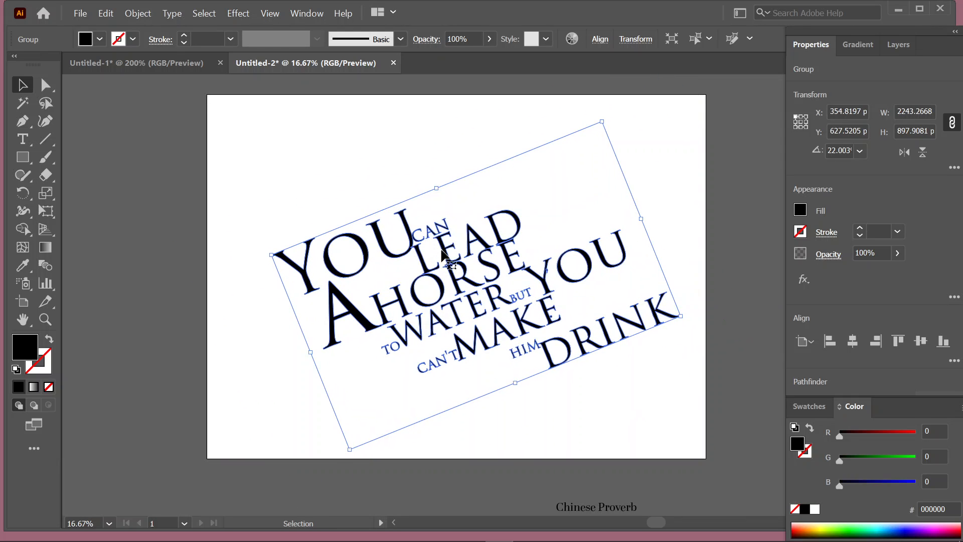
drag(410, 252, 382, 214)
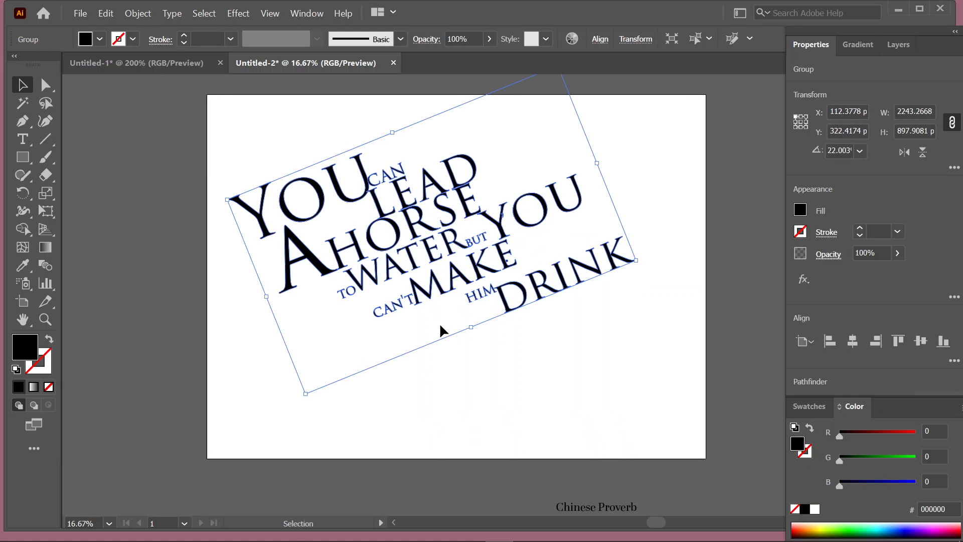
drag(601, 506, 609, 383)
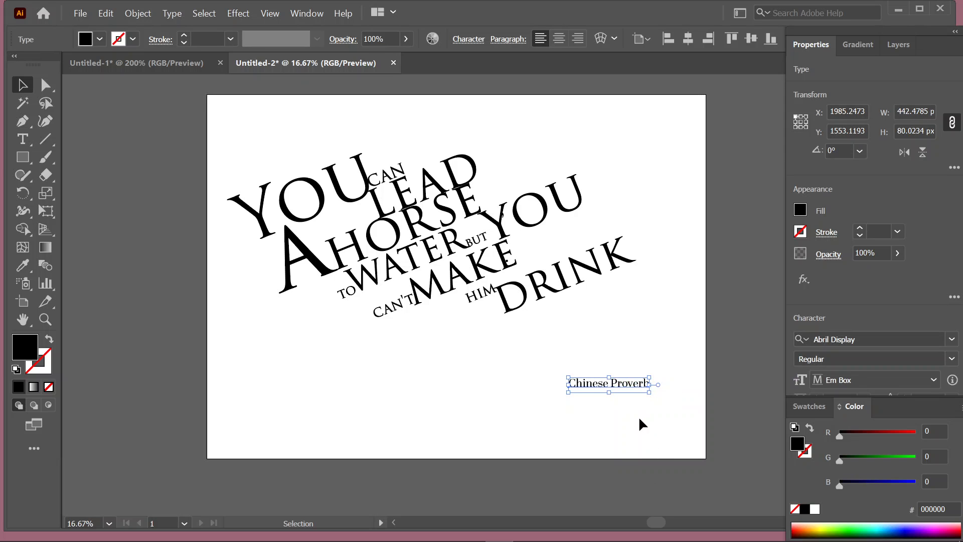
Enlarge the word group to about 2453 × 982 px and shift it right and down so it fits inside the artboard.
click(505, 266)
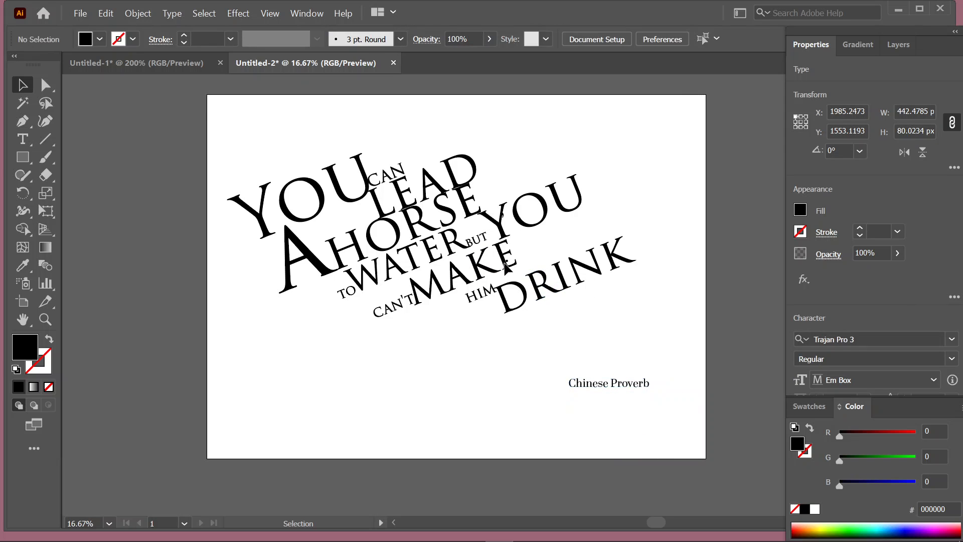
click(524, 202)
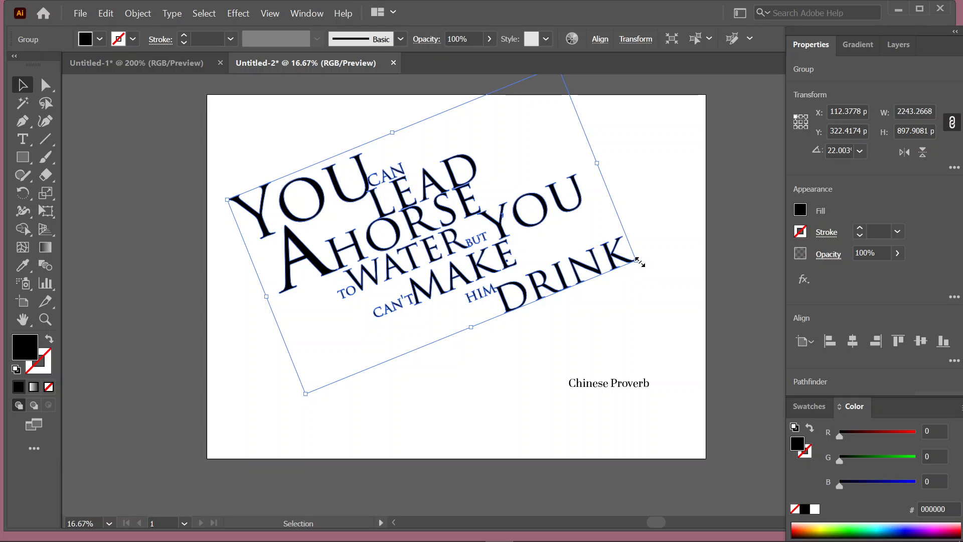
drag(637, 260, 658, 267)
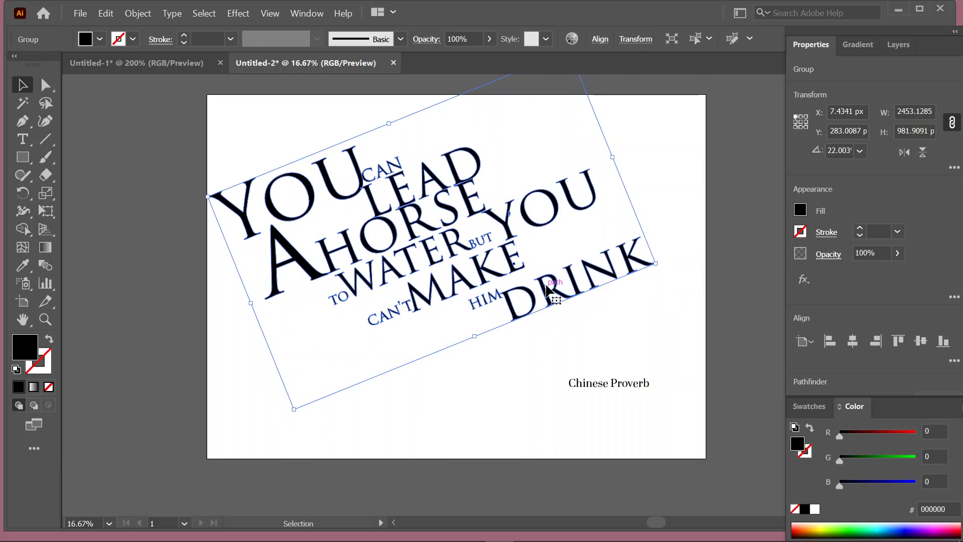
drag(539, 303, 548, 309)
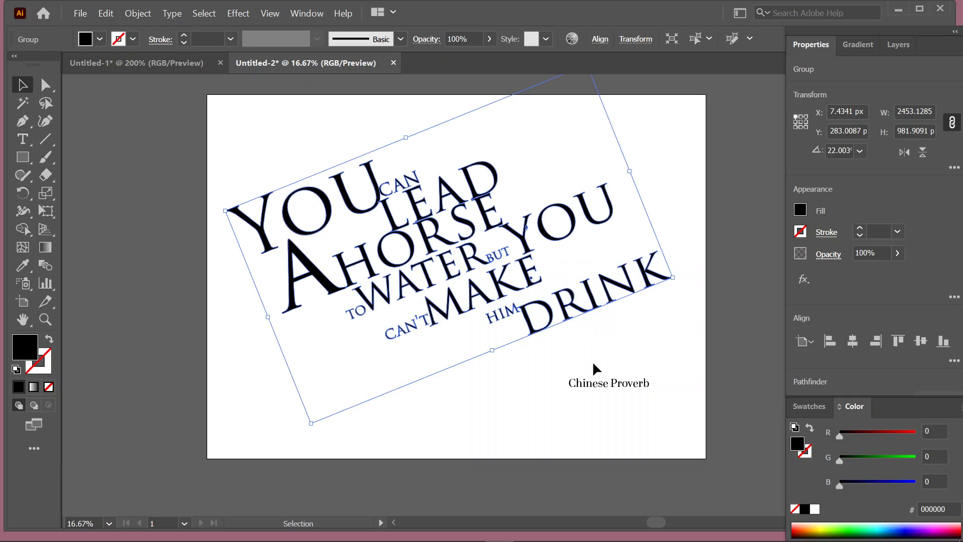
Rotate Chinese Proverb about 26° counterclockwise and place it just beneath the end of DRINK.
click(628, 389)
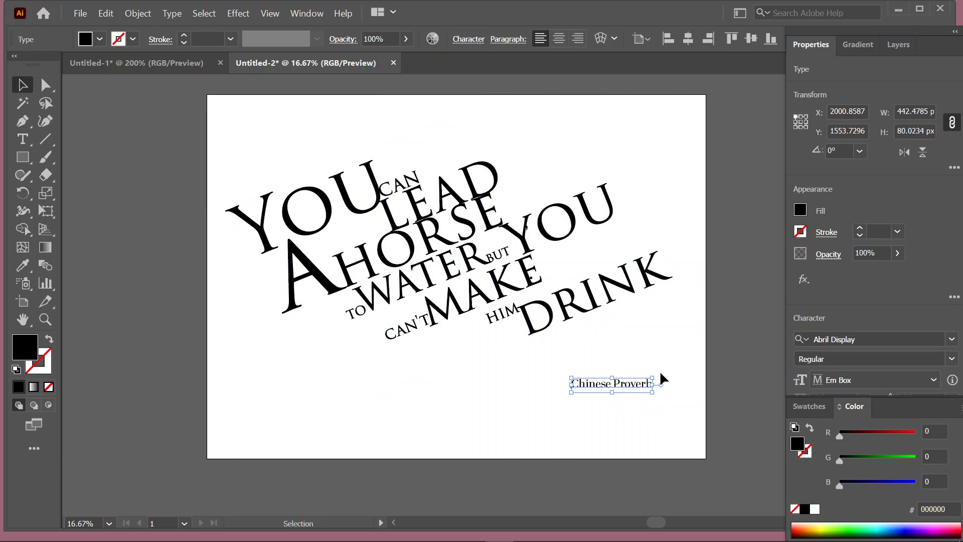
drag(661, 373, 658, 336)
click(315, 345)
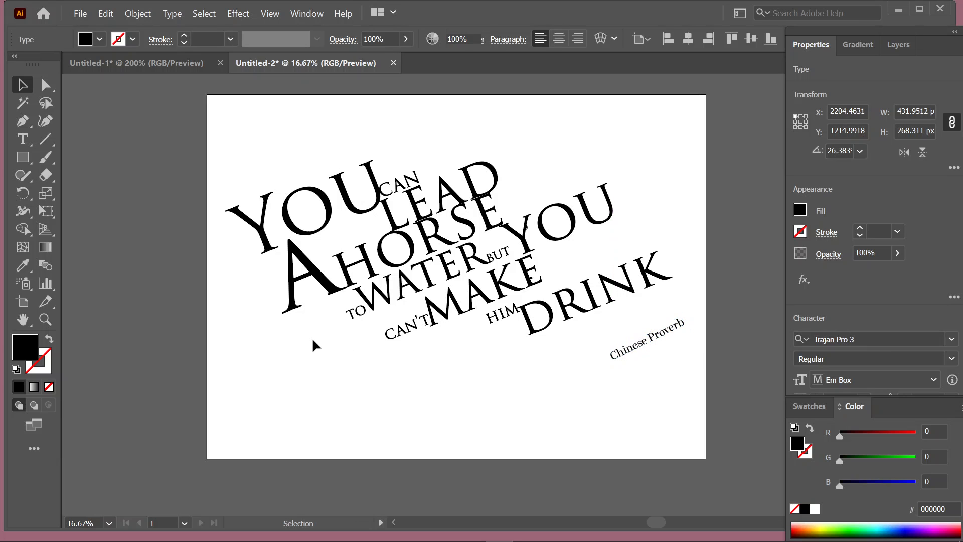
Draw a black rectangle about 2737 × 1530 px over the lettering, spanning the artboard's full width.
scroll(315, 345, up, 1)
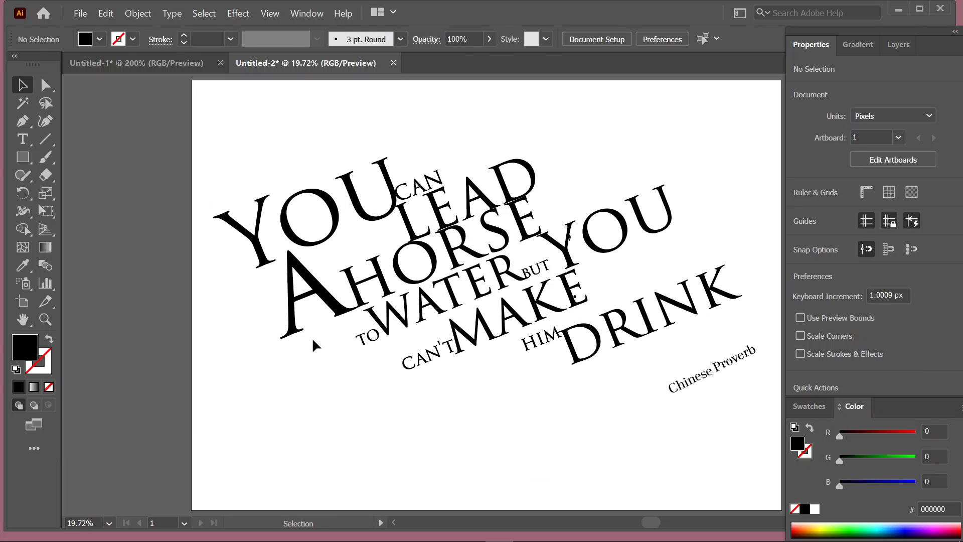
drag(490, 395, 393, 392)
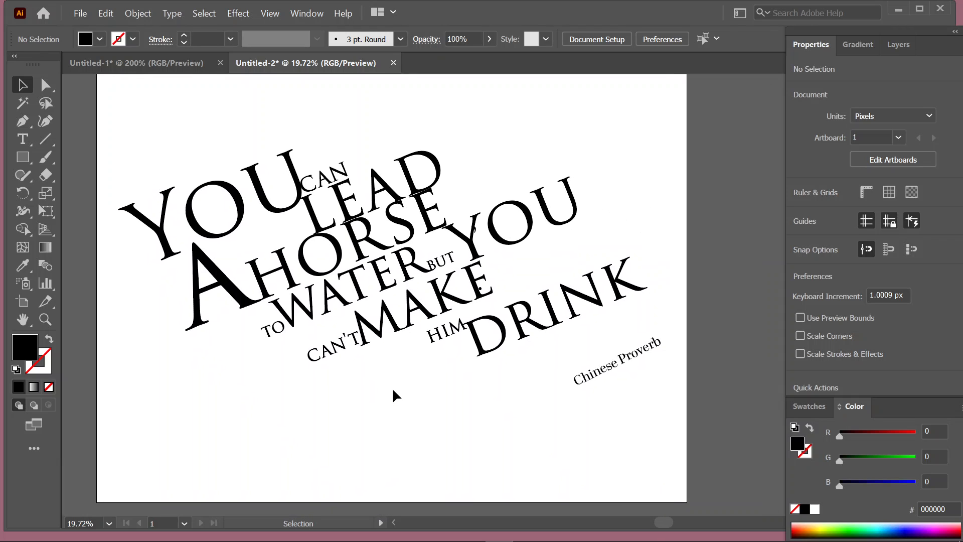
click(22, 158)
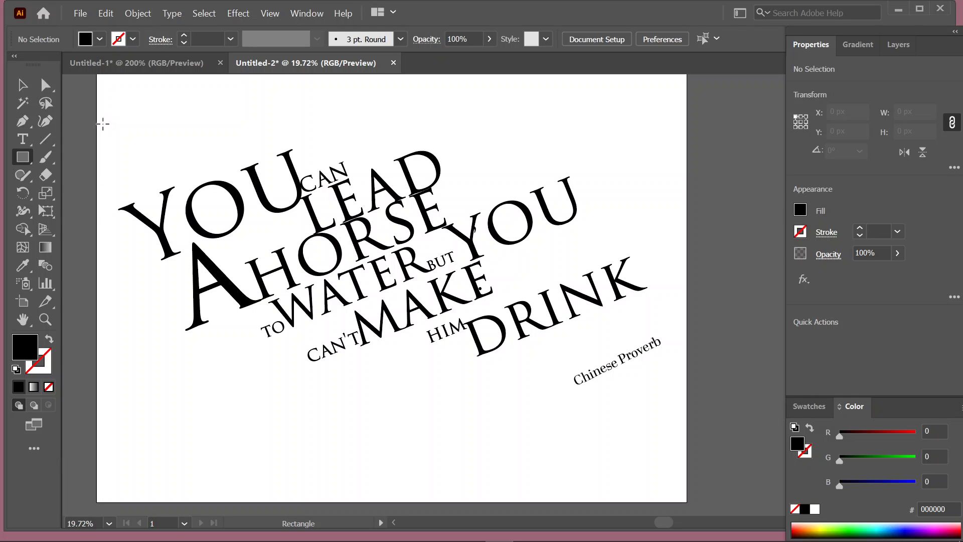
drag(103, 123, 688, 452)
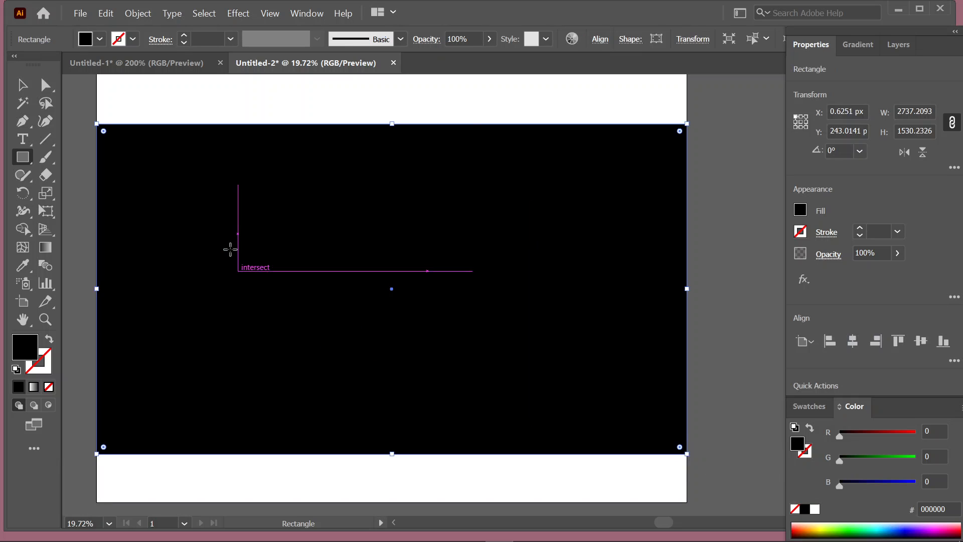
Fit the artboard to the bounds of the black rectangle.
click(23, 302)
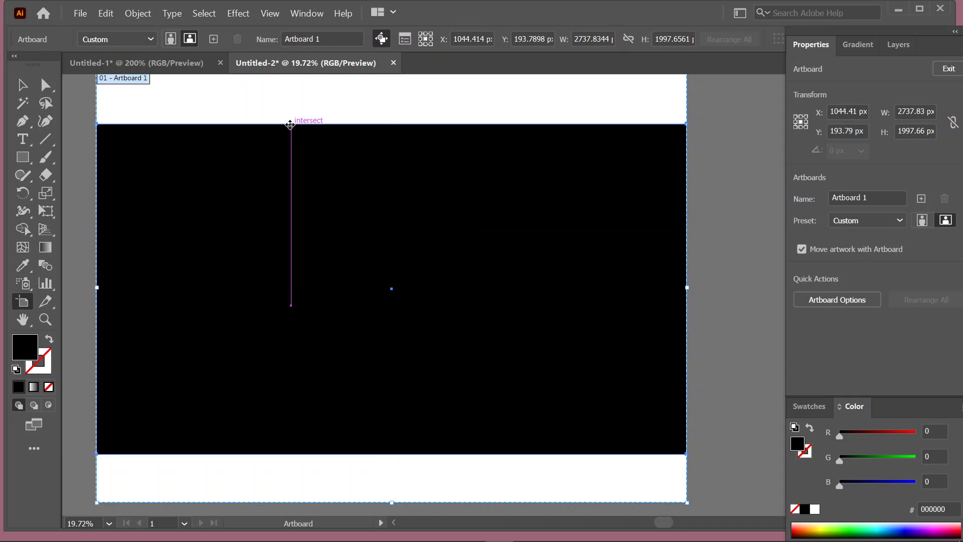
click(291, 124)
click(22, 84)
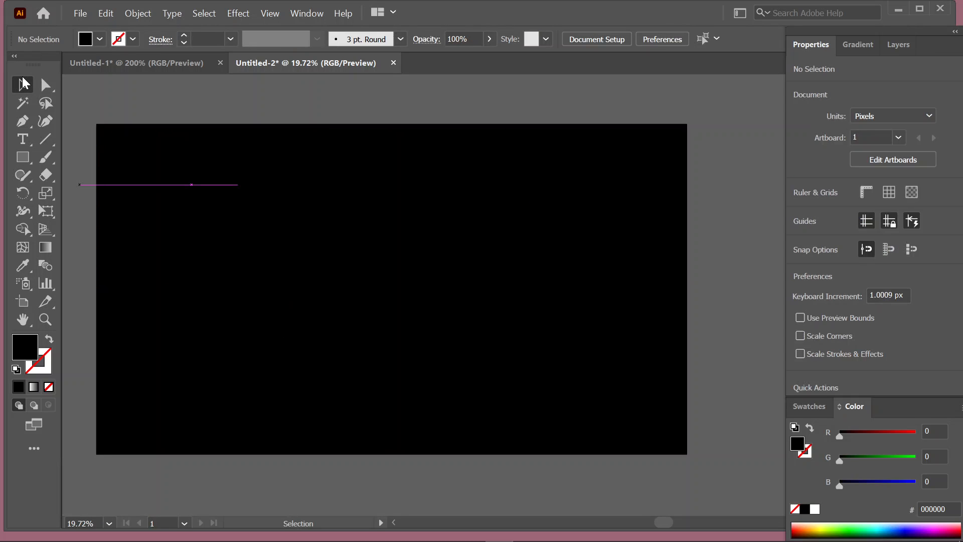
Send the black rectangle to the back, behind the lettering.
click(327, 160)
right_click(326, 157)
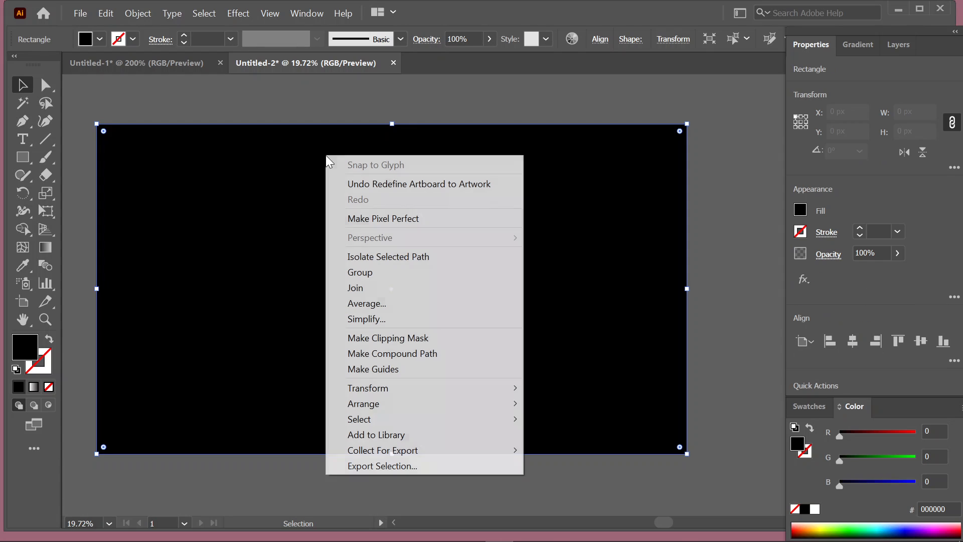
mouse_move(516, 404)
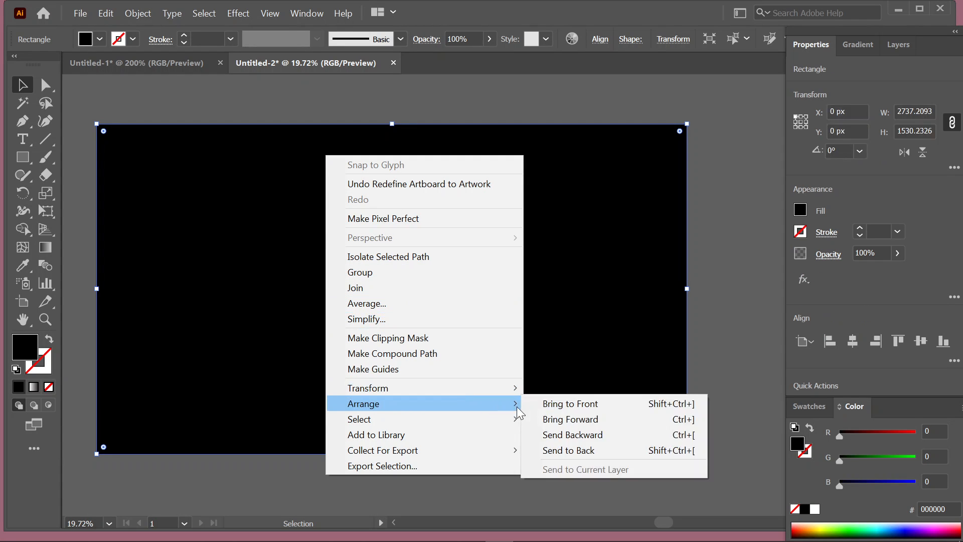
click(581, 449)
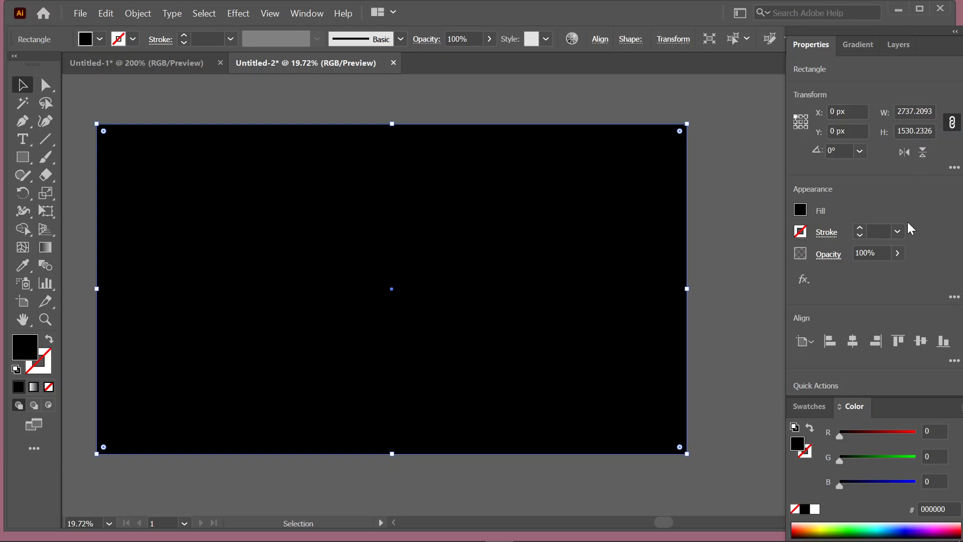
Try a red fill on the background rectangle, then fill it with the dark magenta swatch R=158 G=0 B=93.
click(816, 414)
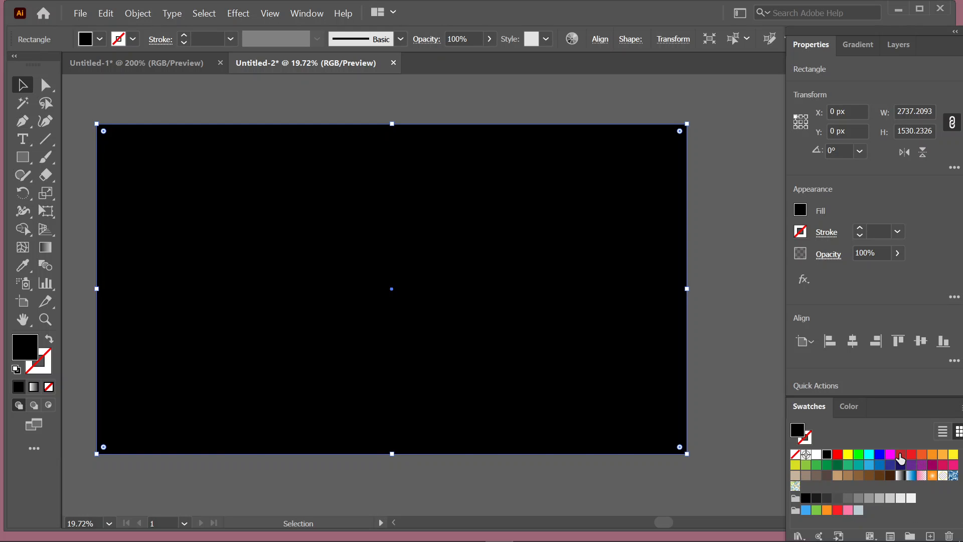
click(901, 454)
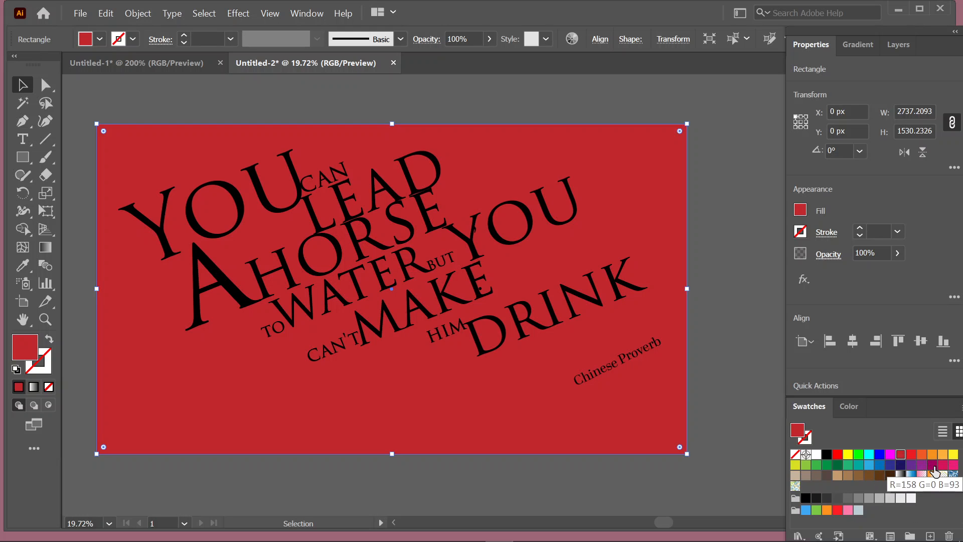
click(932, 465)
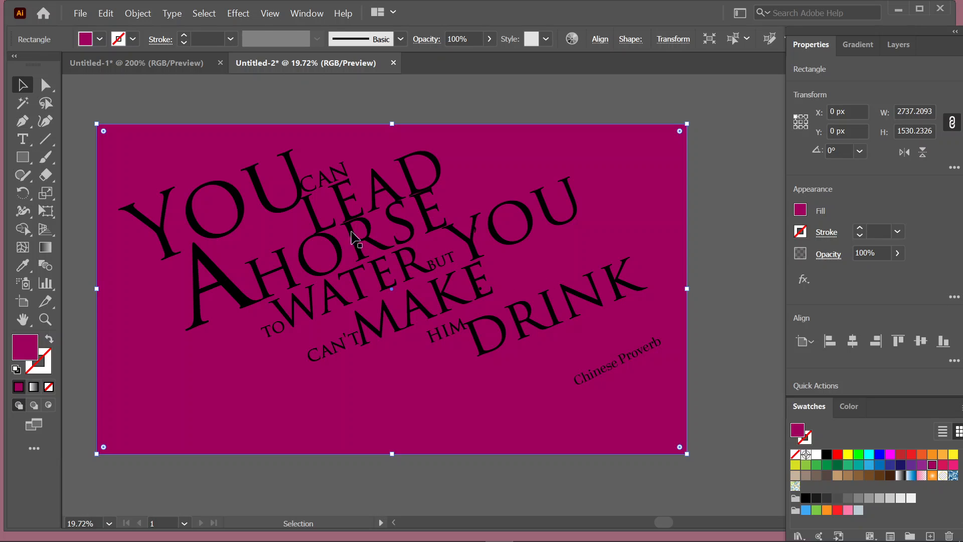
Recolour the proverb word group and the Chinese Proverb credit with the darkest brown swatch.
click(357, 246)
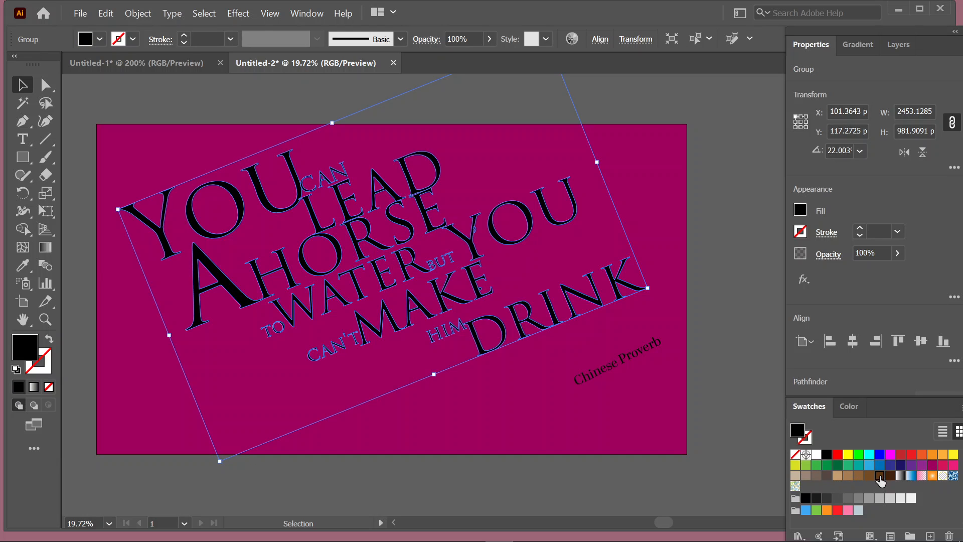
click(879, 477)
click(888, 476)
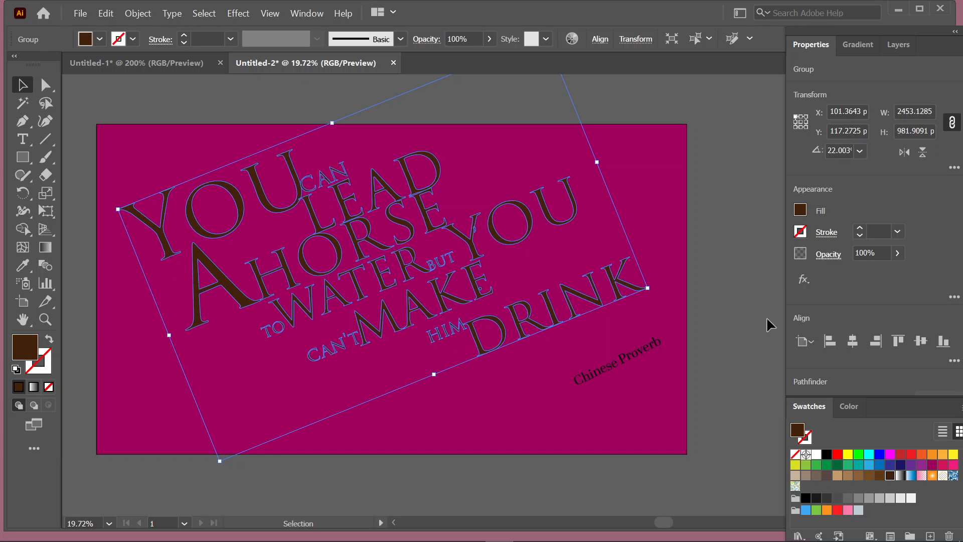
click(730, 197)
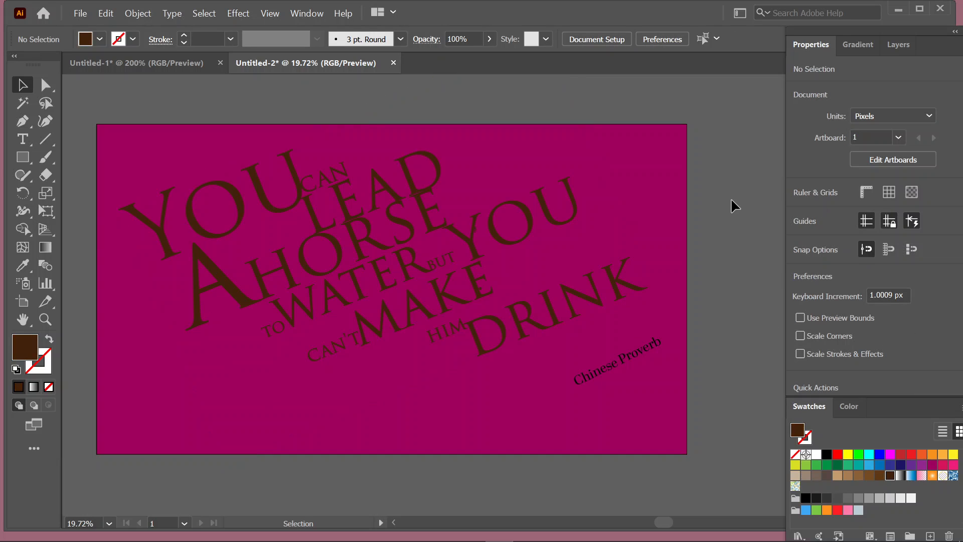
click(638, 366)
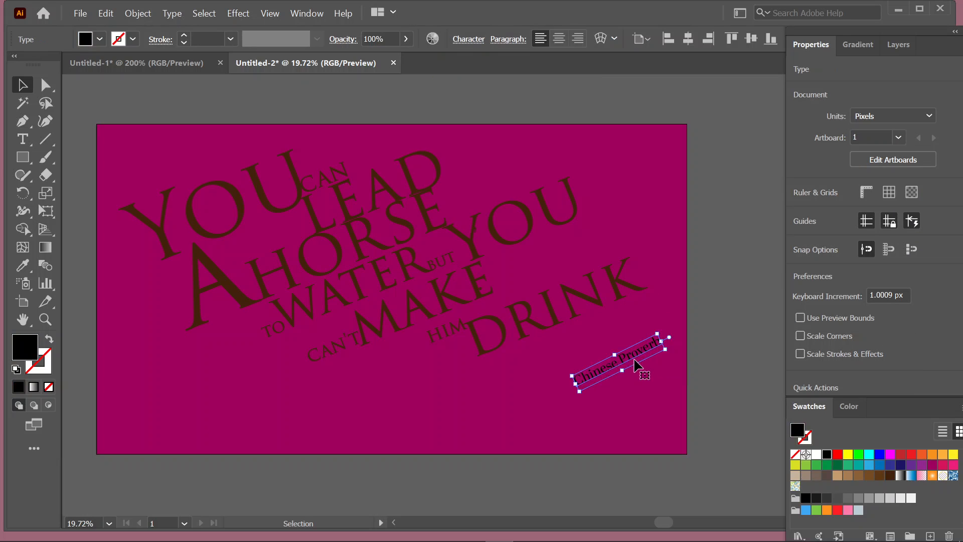
click(744, 303)
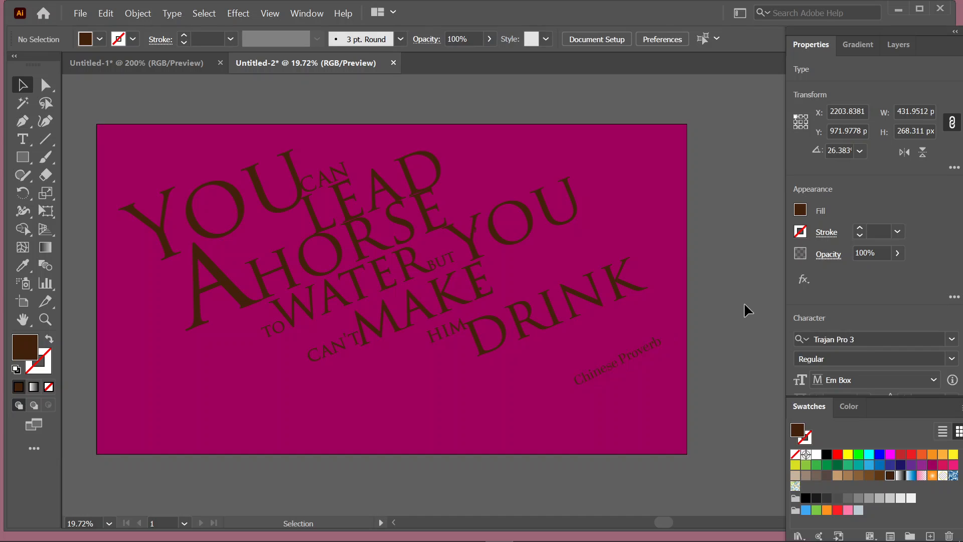
Compare red, orange, pink and dark magenta fills on the background rectangle, ending with the purple swatch.
click(636, 195)
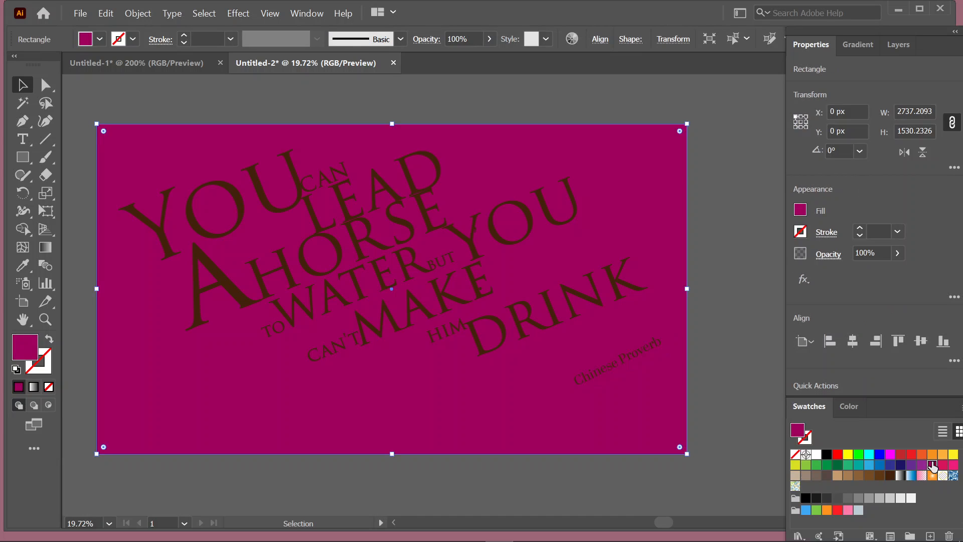
click(901, 457)
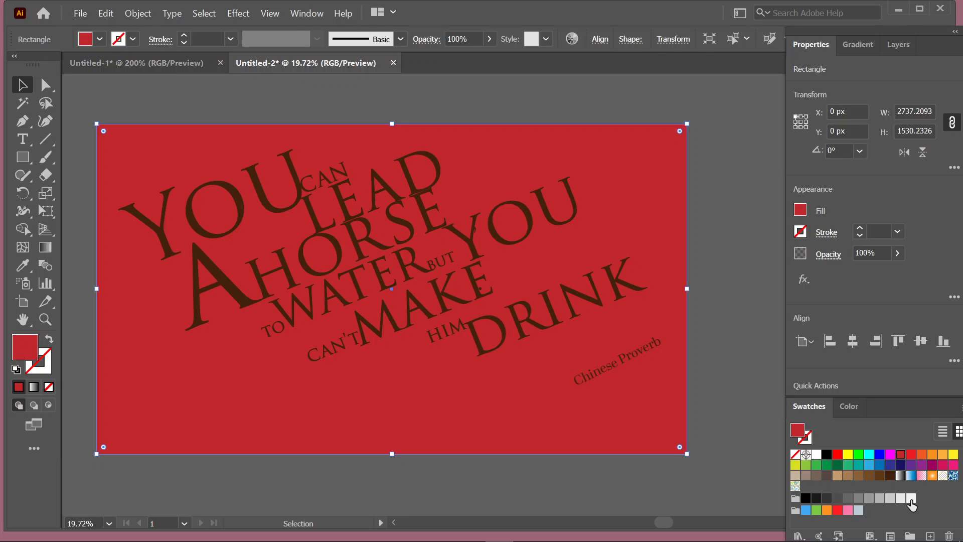
click(921, 456)
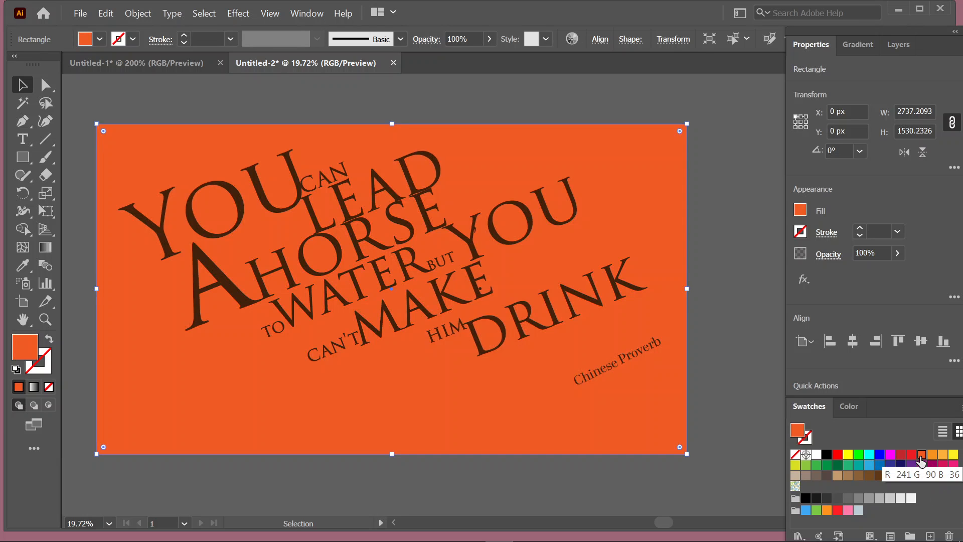
click(943, 466)
click(932, 465)
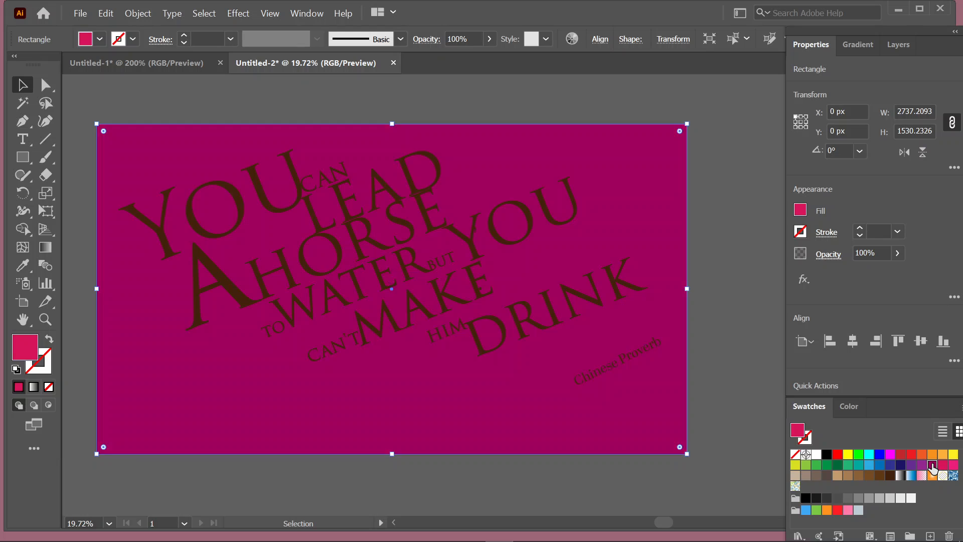
click(923, 466)
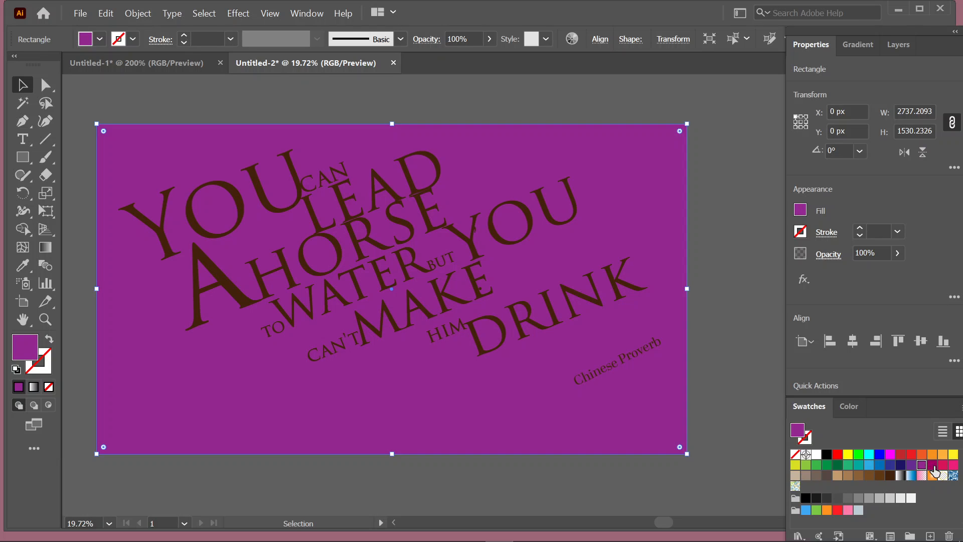
Fill the background rectangle with the R=158 G=0 B=93 swatch and adjust its brightness in HSB mode to about 61%.
click(932, 465)
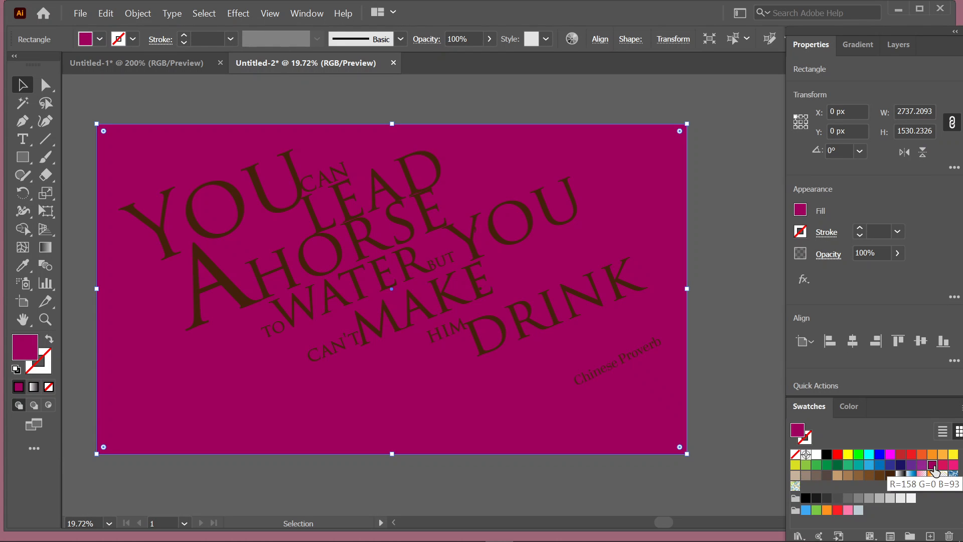
click(847, 407)
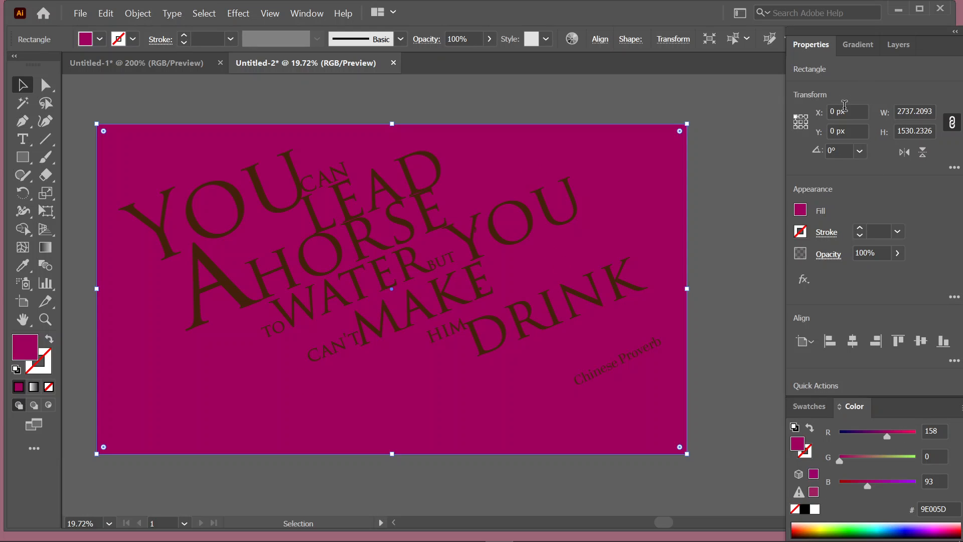
drag(901, 35, 862, 19)
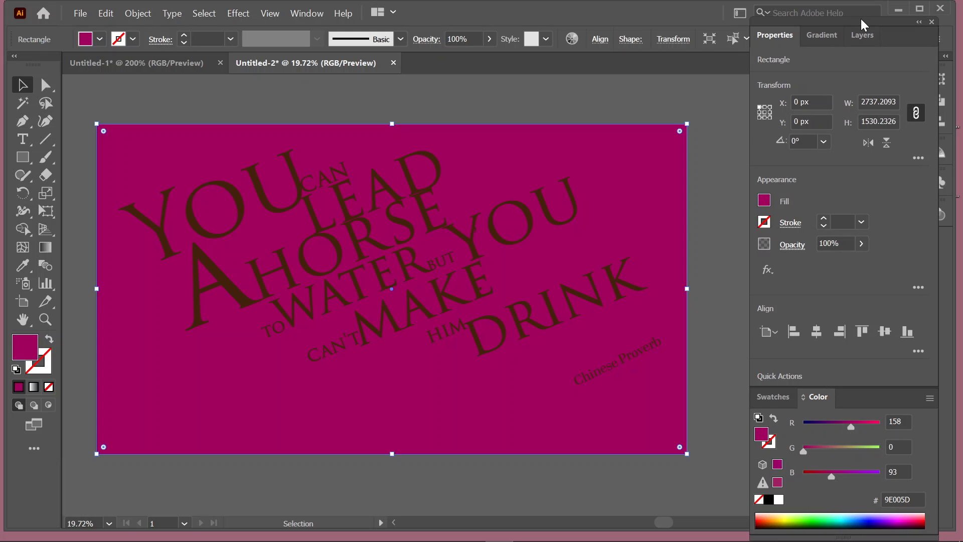
click(929, 399)
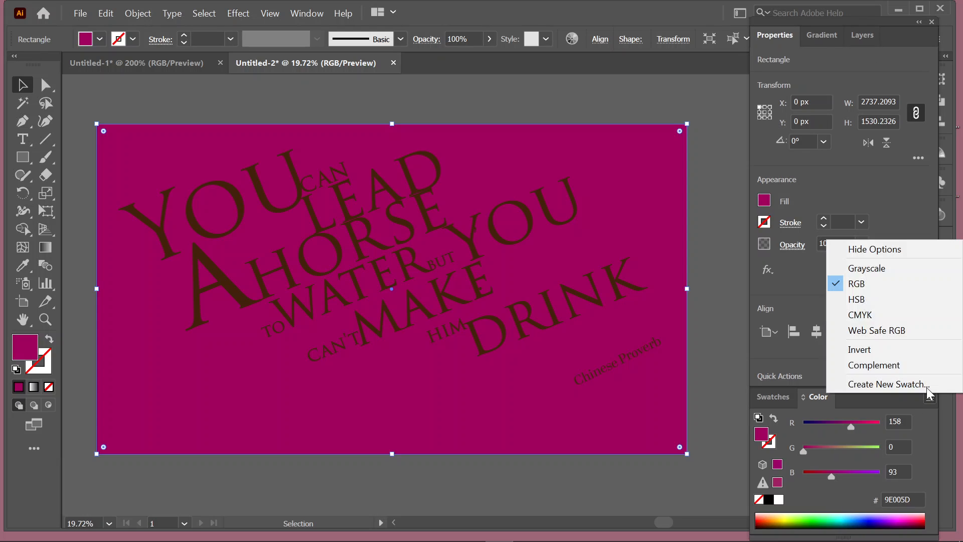
click(906, 298)
drag(846, 478, 831, 480)
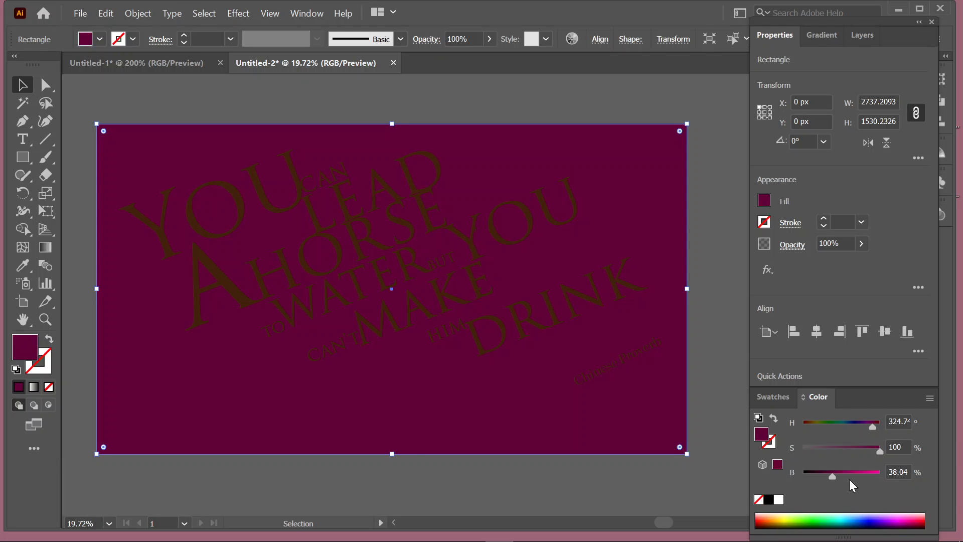
drag(833, 476, 854, 484)
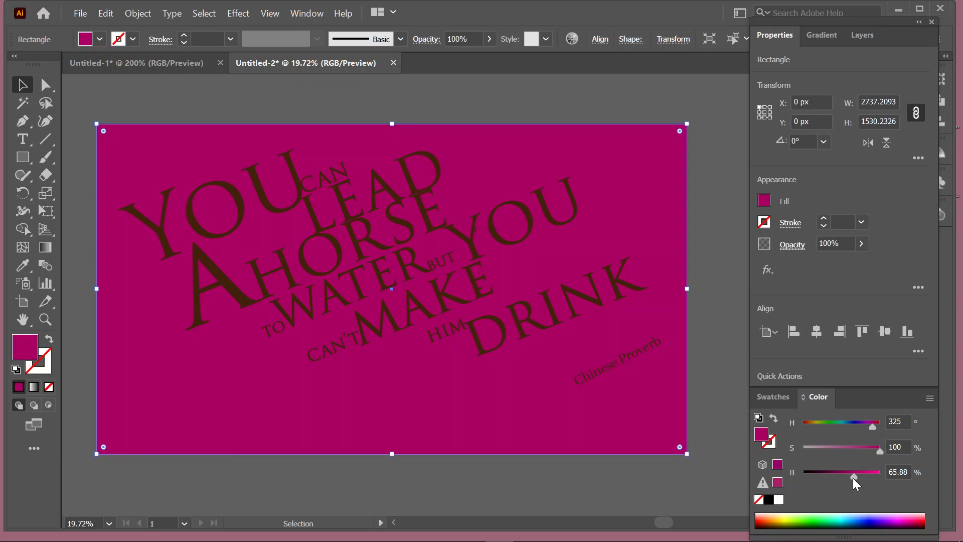
drag(853, 477, 850, 476)
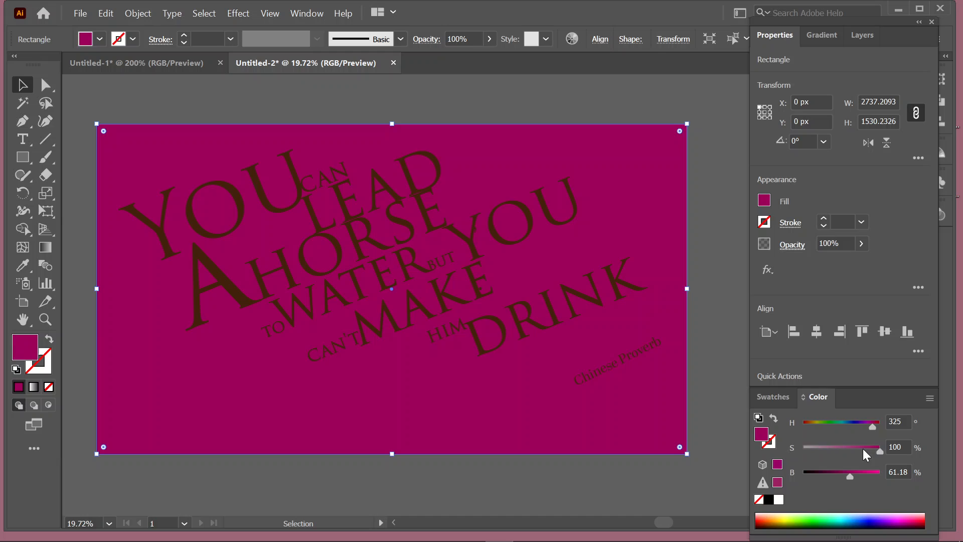
Reapply the R=158 G=0 B=93 swatch to the background rectangle, then try the crimson swatch with brightness lowered to about 73%.
click(776, 397)
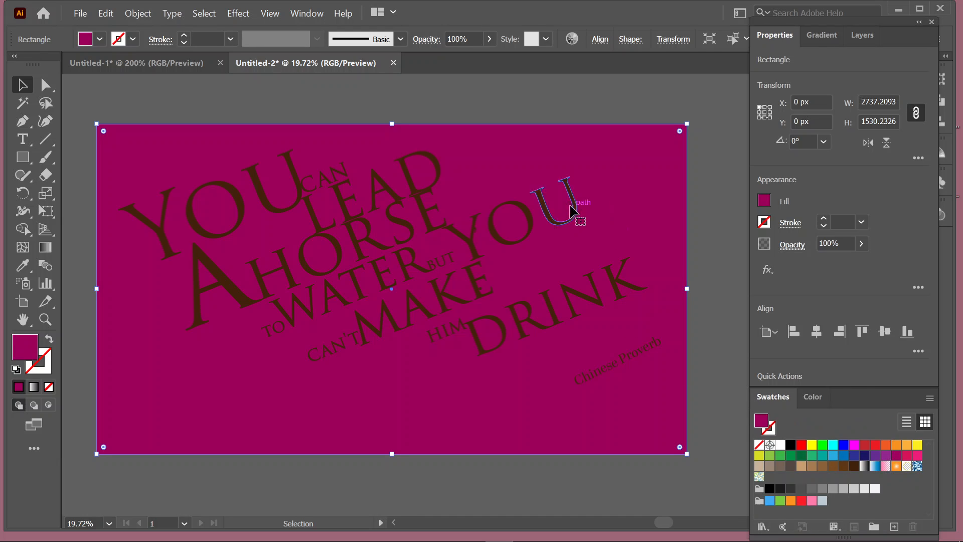
click(552, 218)
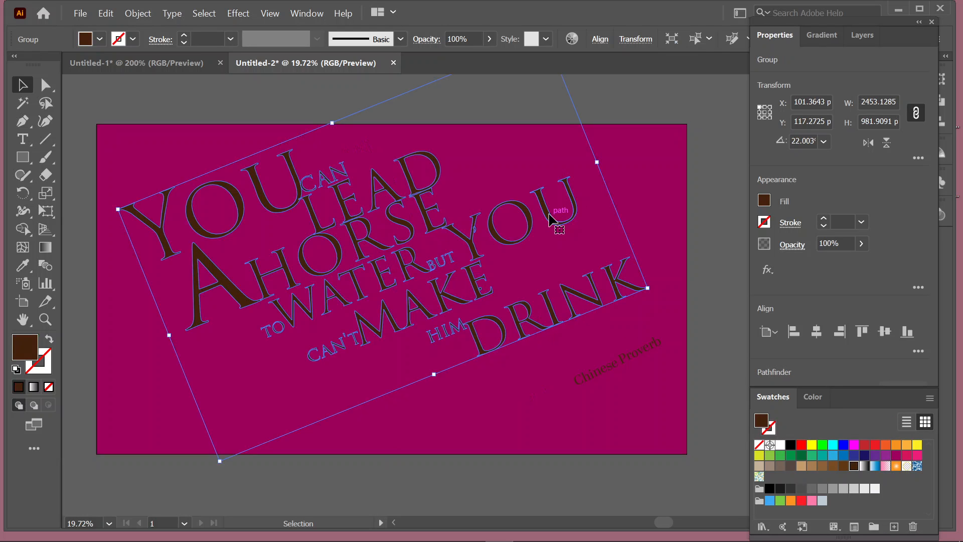
click(642, 188)
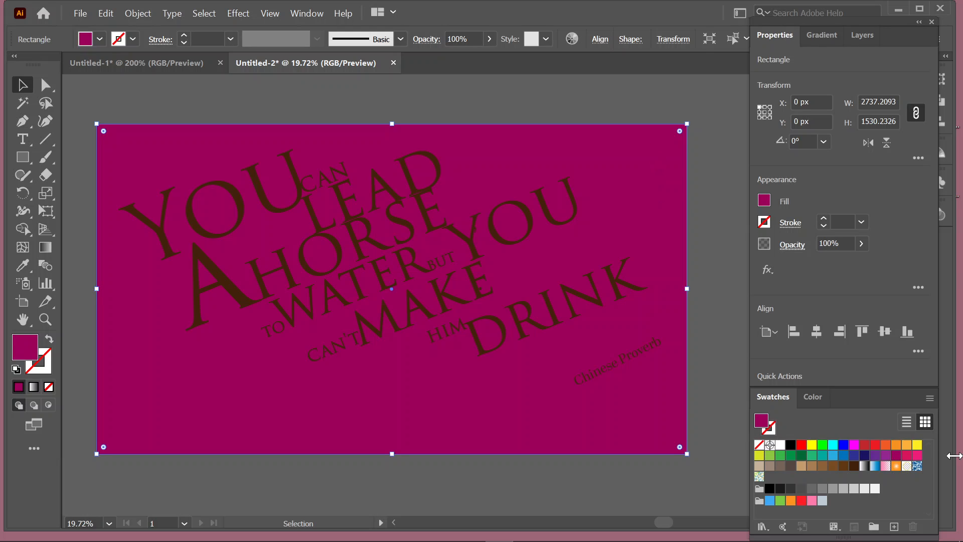
click(895, 457)
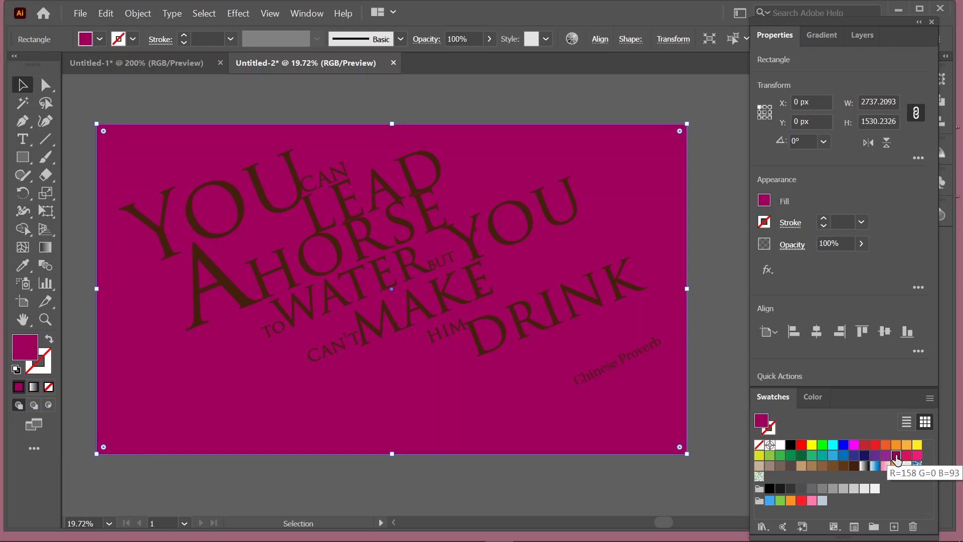
click(906, 457)
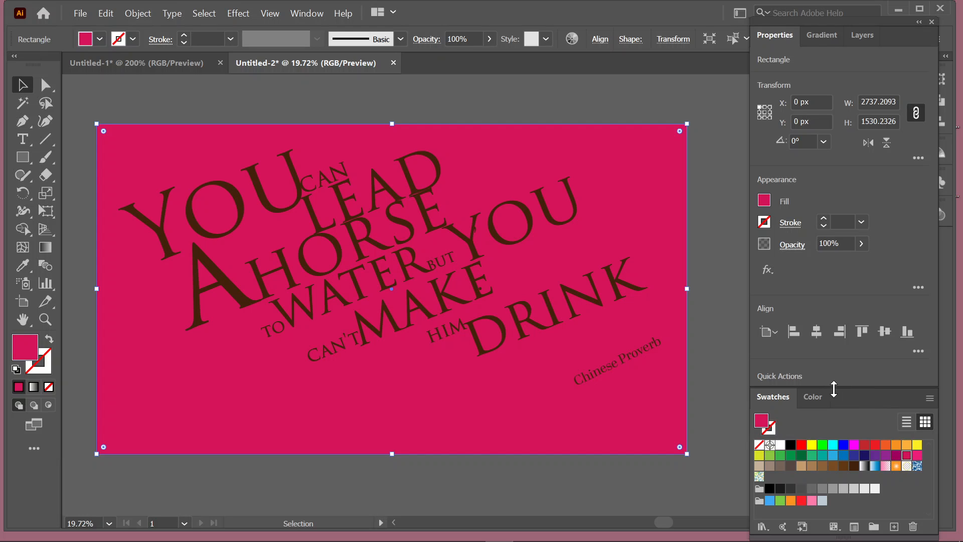
click(812, 399)
drag(866, 476, 859, 476)
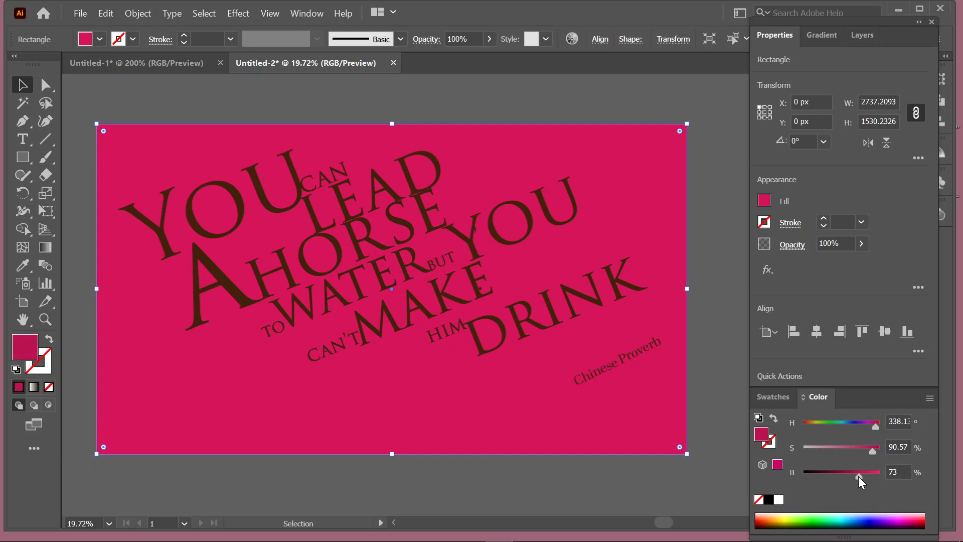
click(700, 255)
Examine the brown lettering against the crimson background up close and as a whole layout.
scroll(700, 257, up, 1)
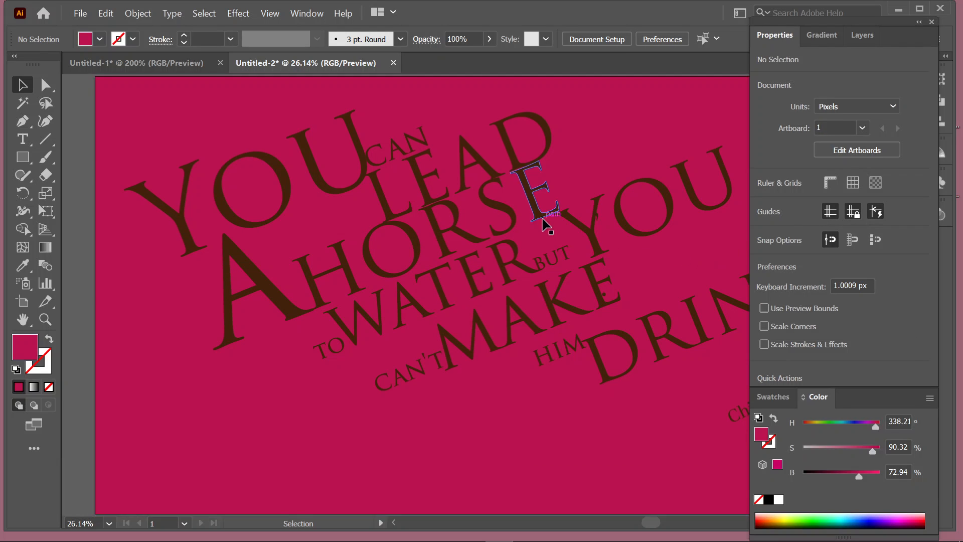
drag(524, 266, 383, 269)
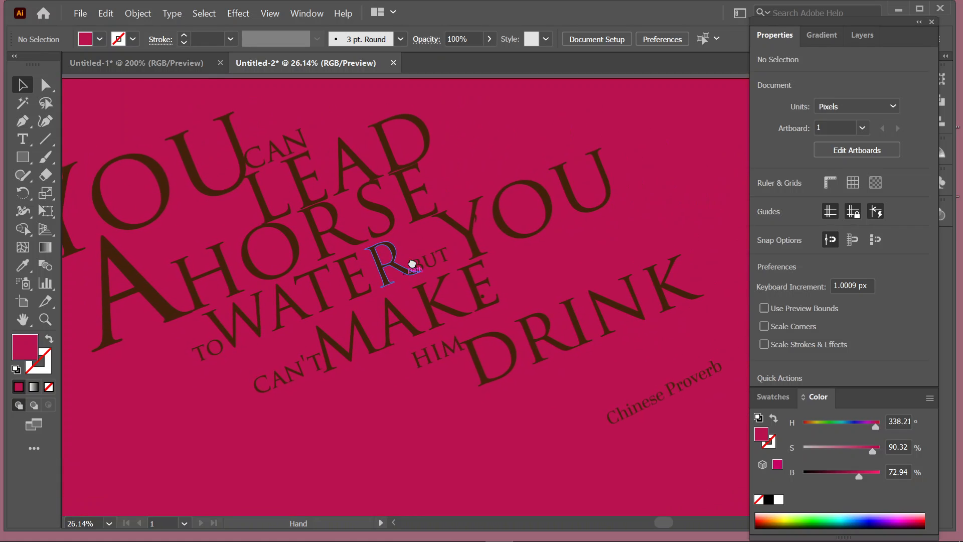
key(ctrl+0)
key(ctrl+minus)
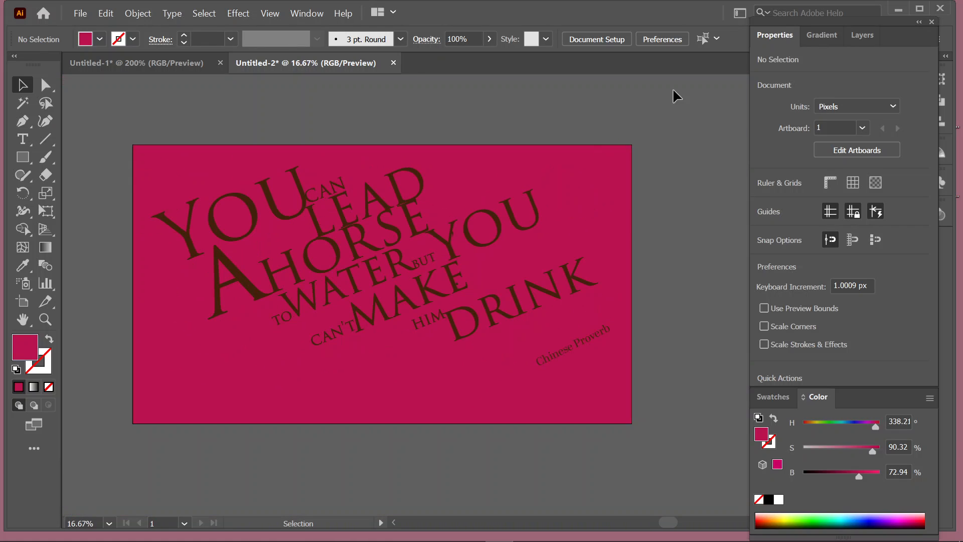
click(616, 160)
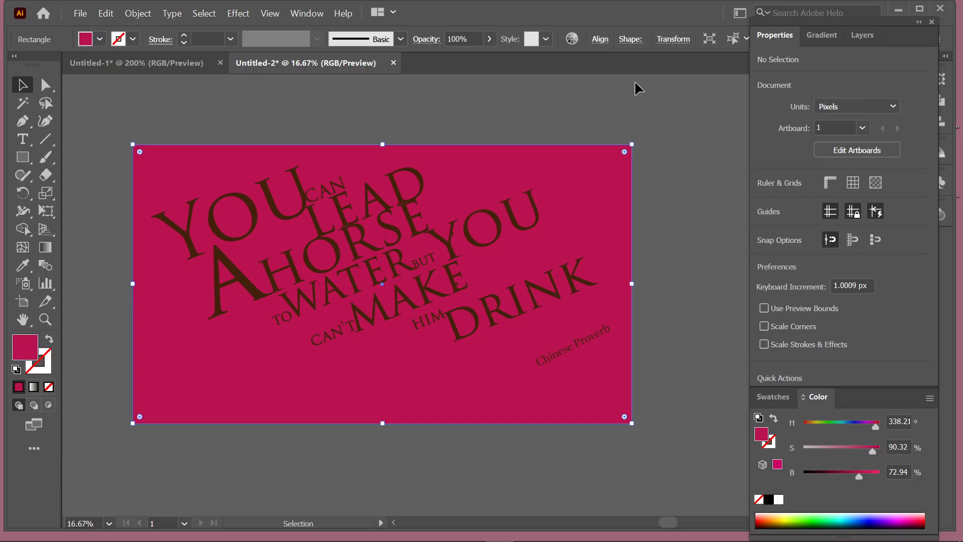
key(ctrl+h)
click(680, 112)
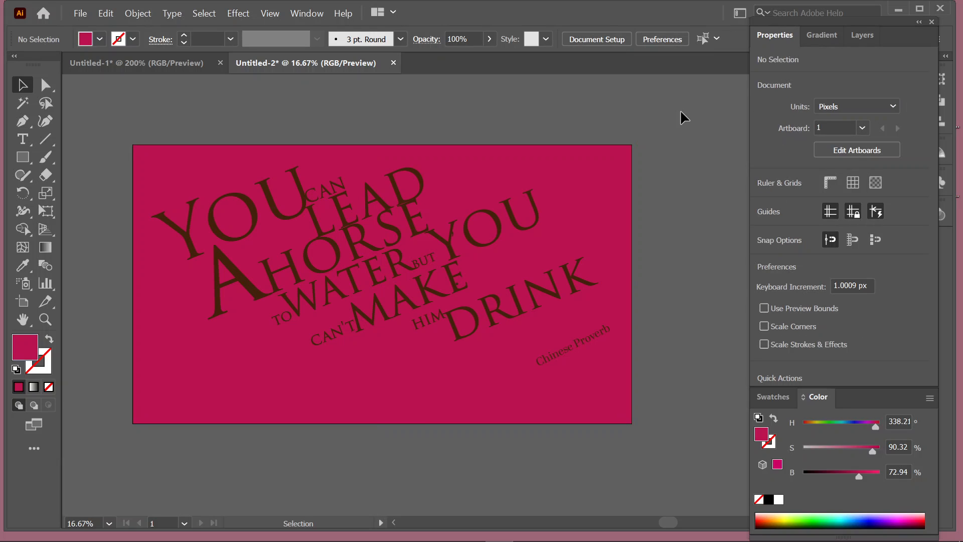
Try the dark navy swatch R=27 G=20 B=100 as the background rectangle's fill.
click(618, 190)
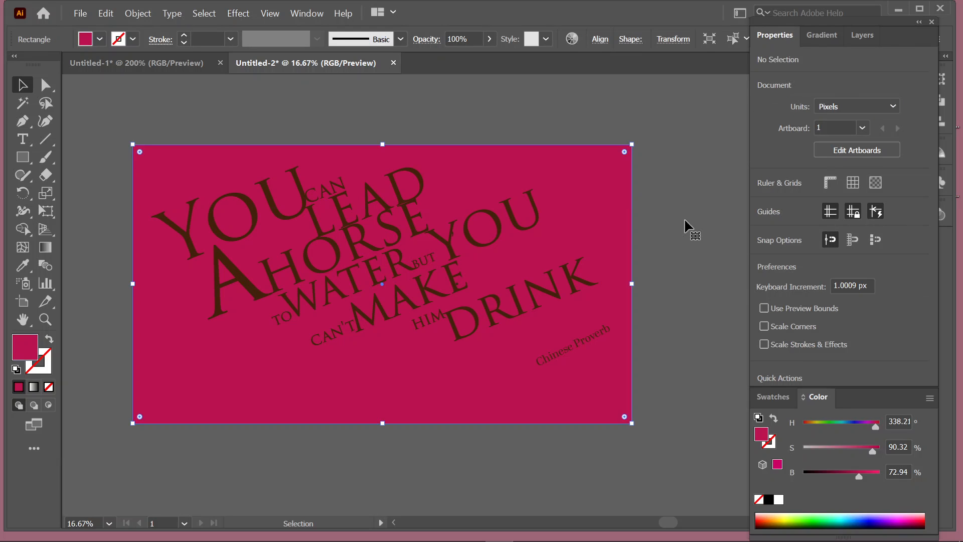
click(785, 397)
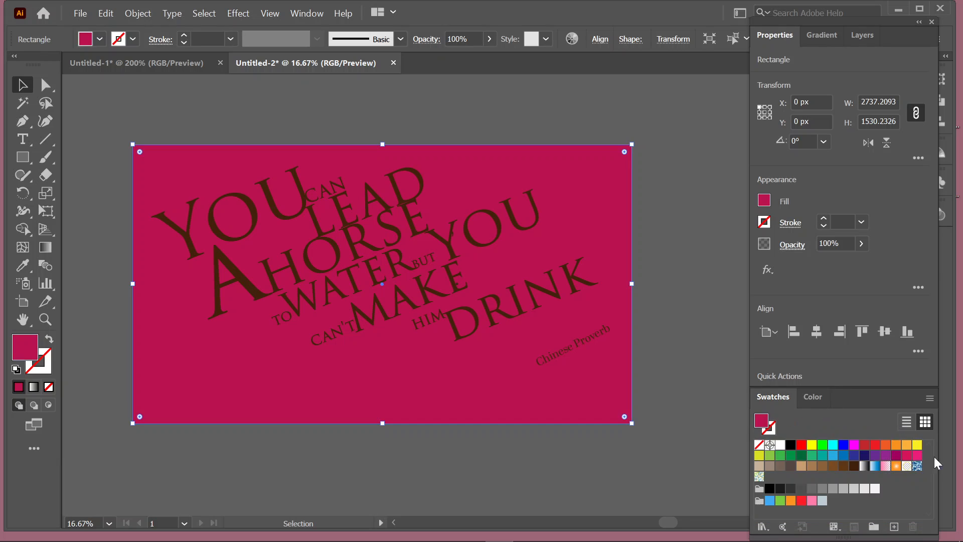
click(864, 456)
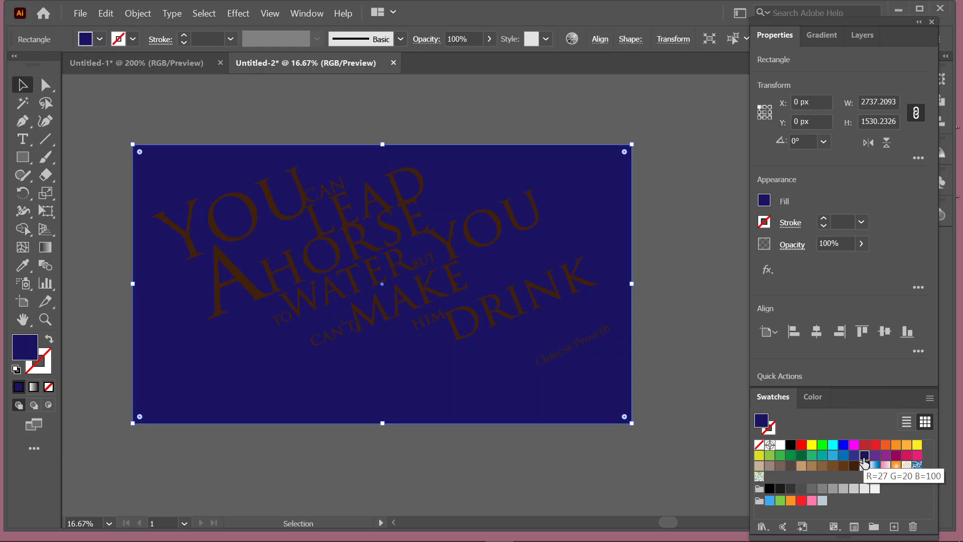
Compare a bright blue and a muted indigo fill on the proverb word group.
click(450, 242)
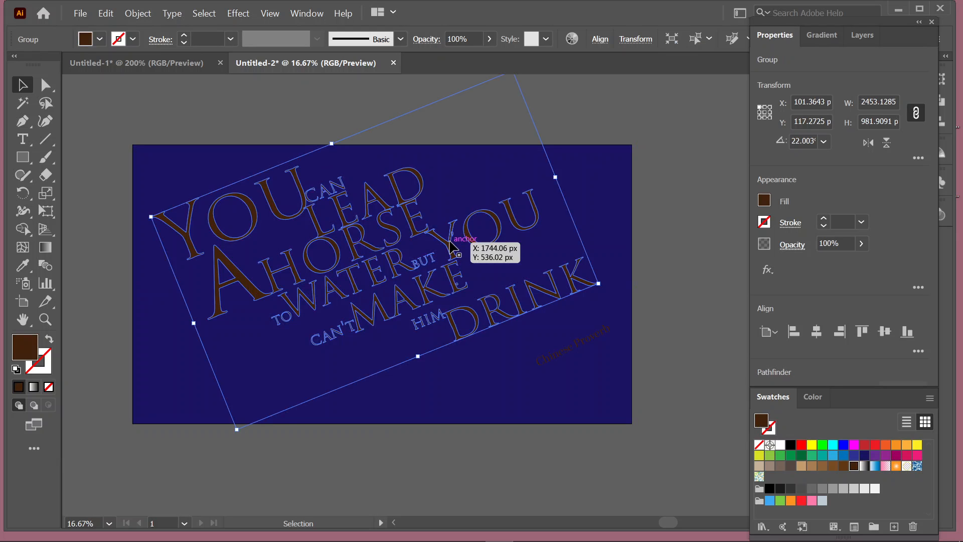
click(843, 446)
click(711, 282)
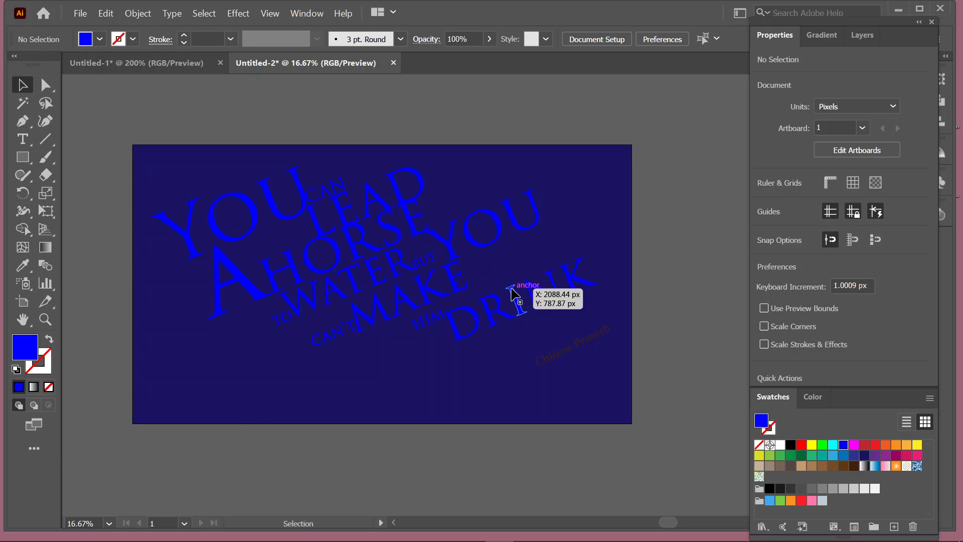
click(524, 288)
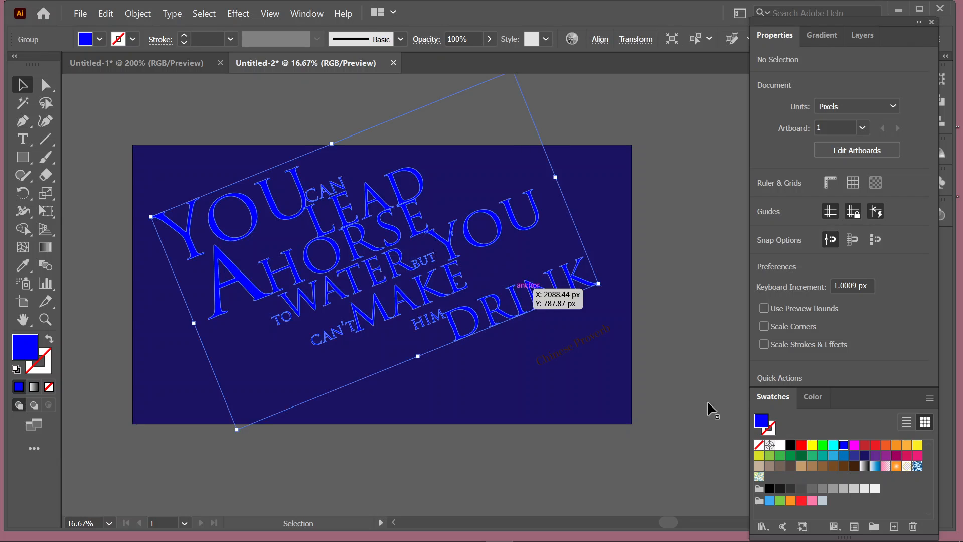
click(854, 456)
click(732, 320)
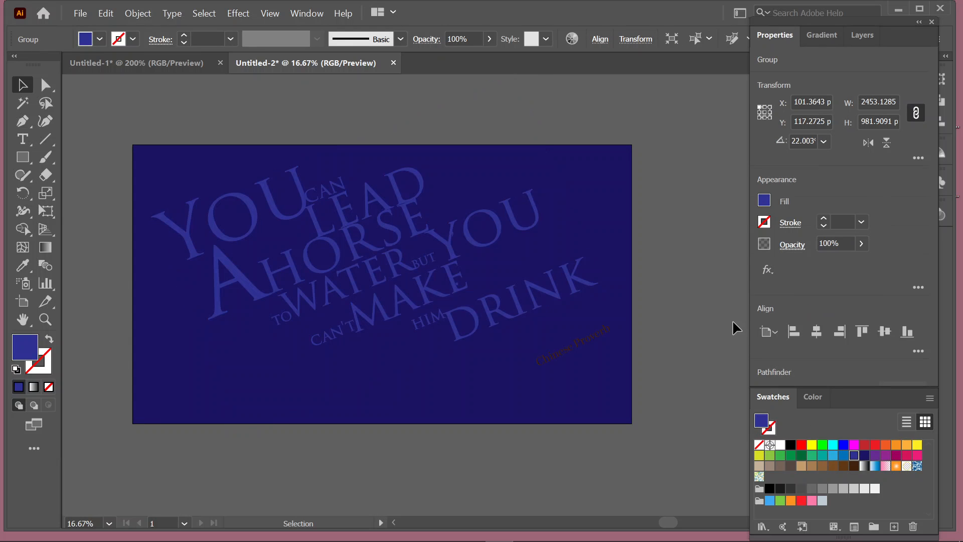
Recolour the proverb word group and the Chinese Proverb credit with the same medium green swatch.
click(480, 303)
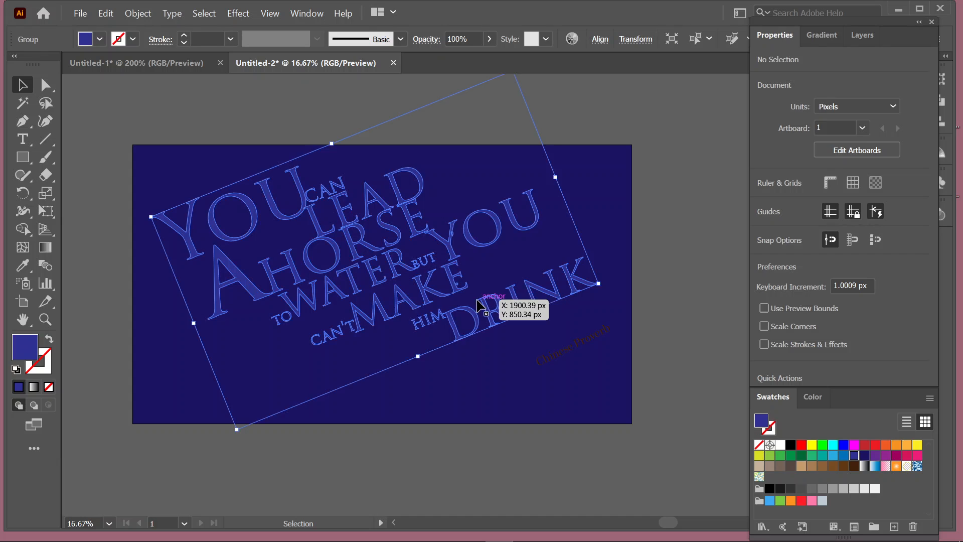
click(791, 455)
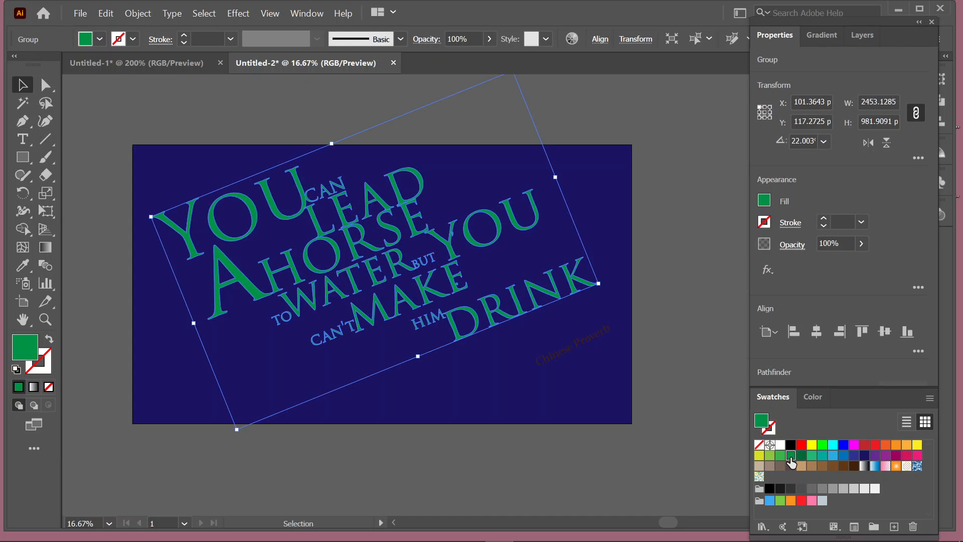
click(724, 338)
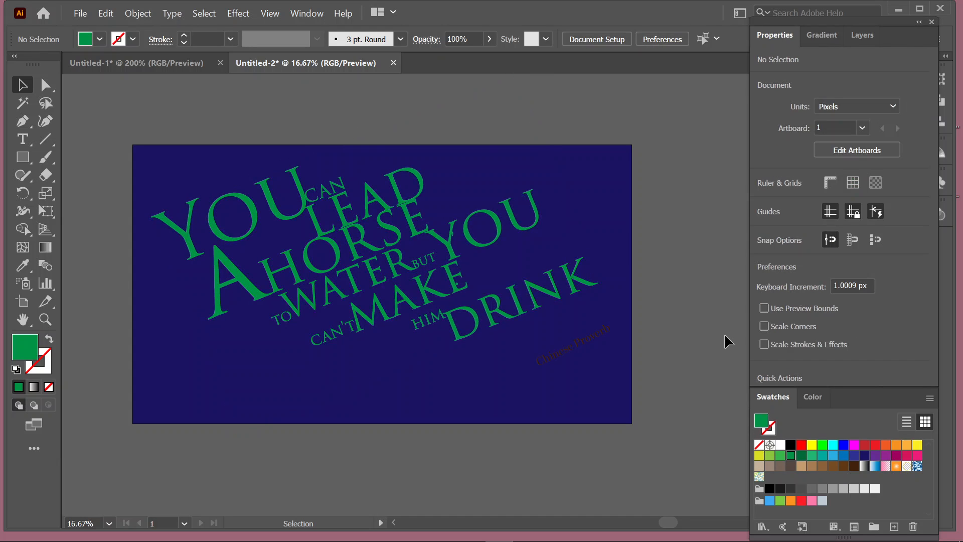
click(604, 335)
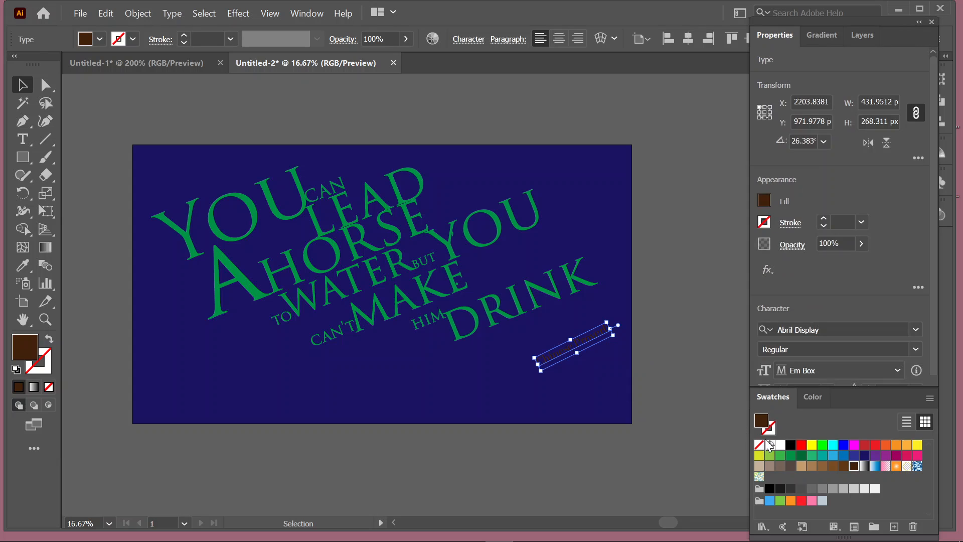
click(791, 456)
Try a dark green fill on the background rectangle, then fill it with the light green swatch R=140 G=198 B=63.
click(604, 399)
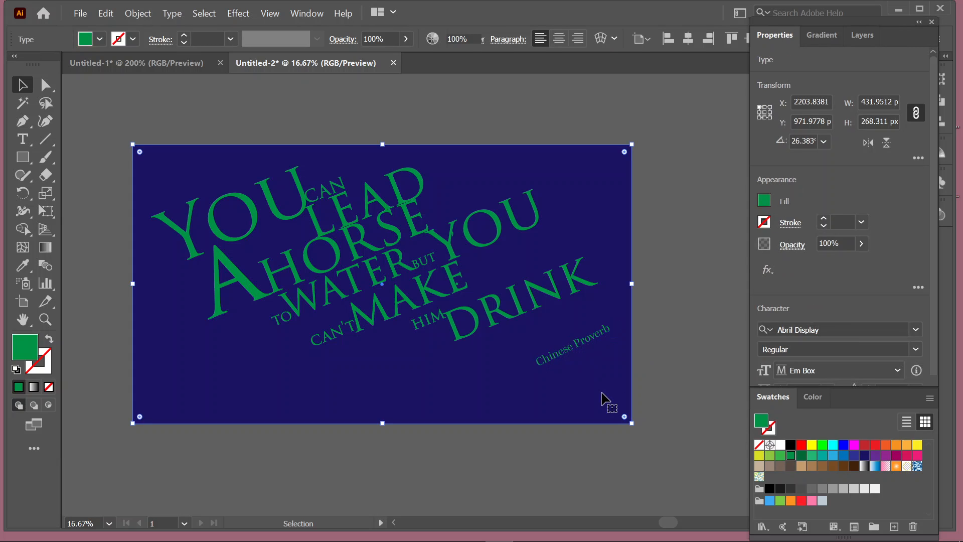
click(801, 454)
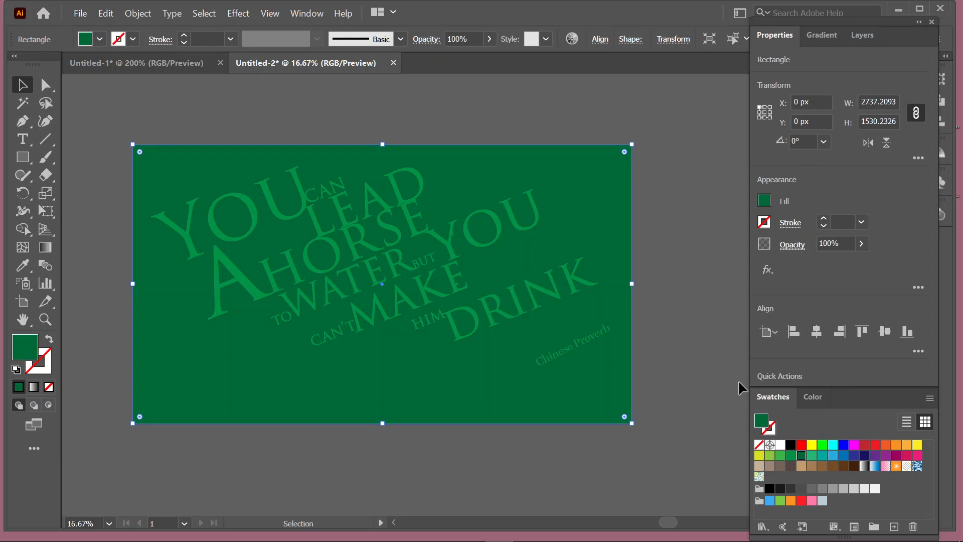
click(683, 301)
click(595, 248)
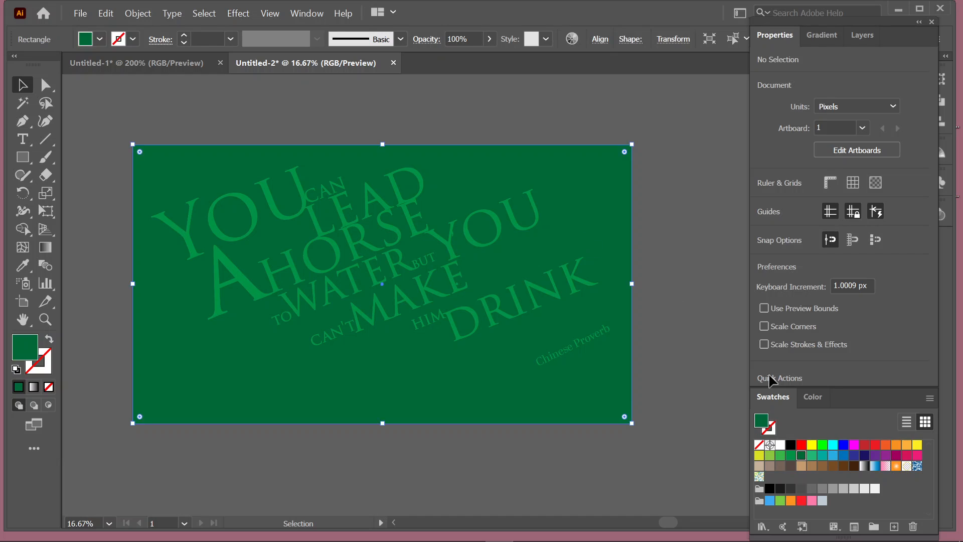
click(770, 455)
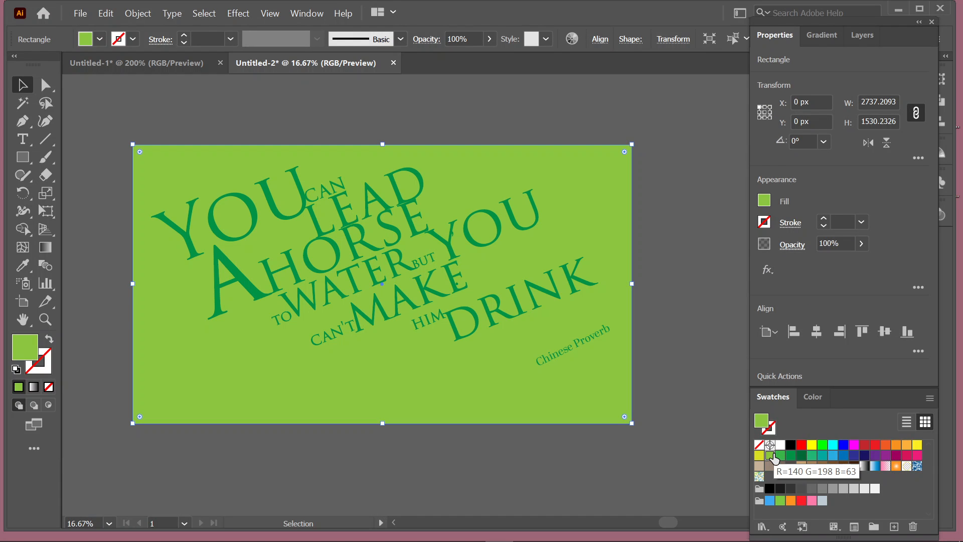
click(664, 318)
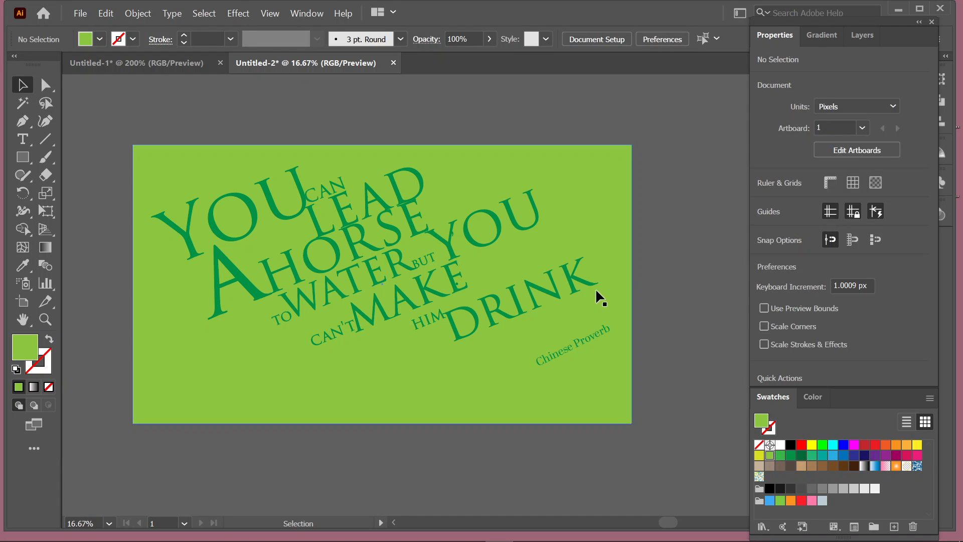
Recolour the proverb word group and the Chinese Proverb credit with the same dark green swatch.
click(550, 287)
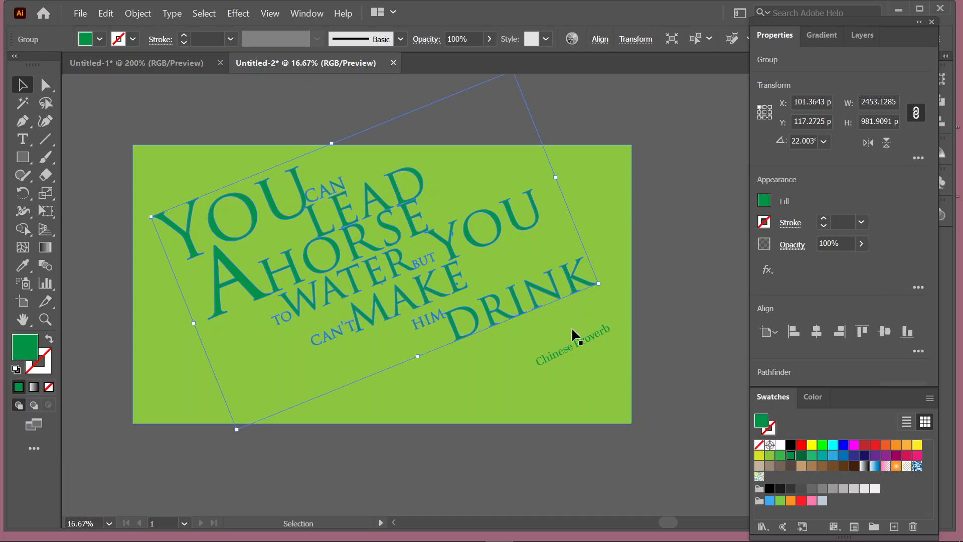
click(812, 456)
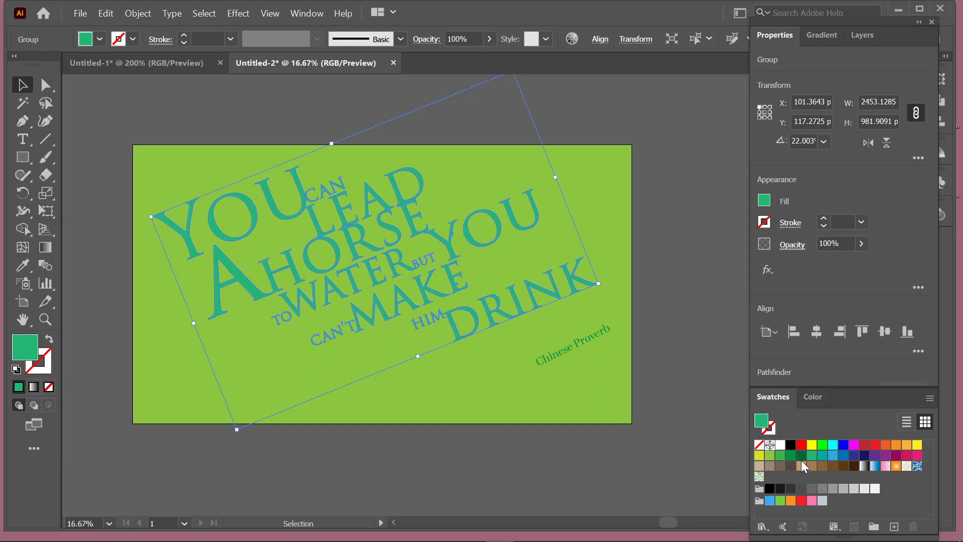
click(801, 459)
click(697, 315)
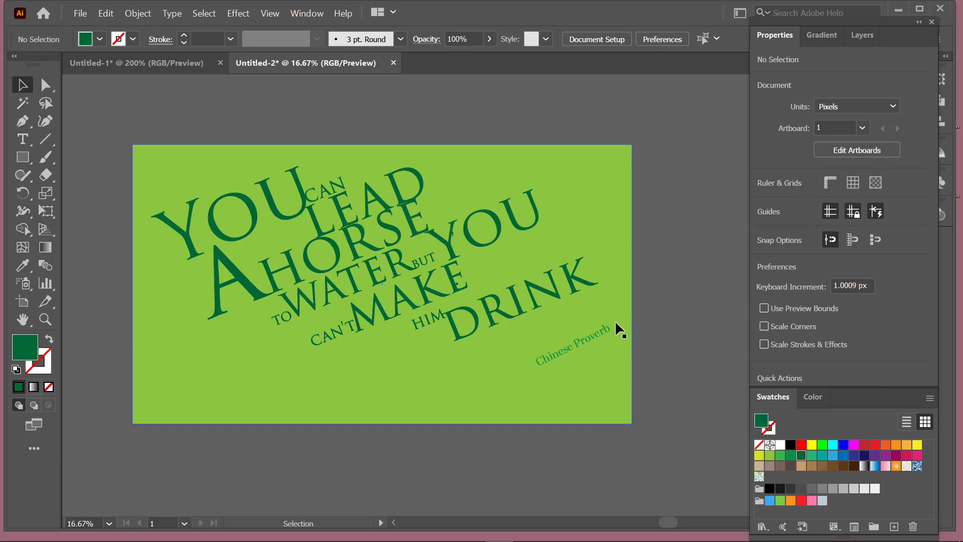
click(588, 338)
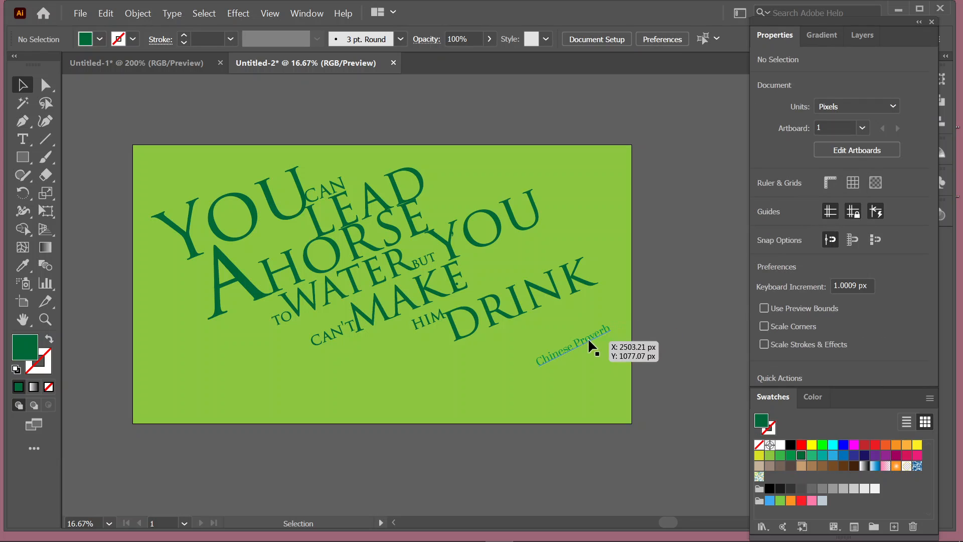
click(802, 458)
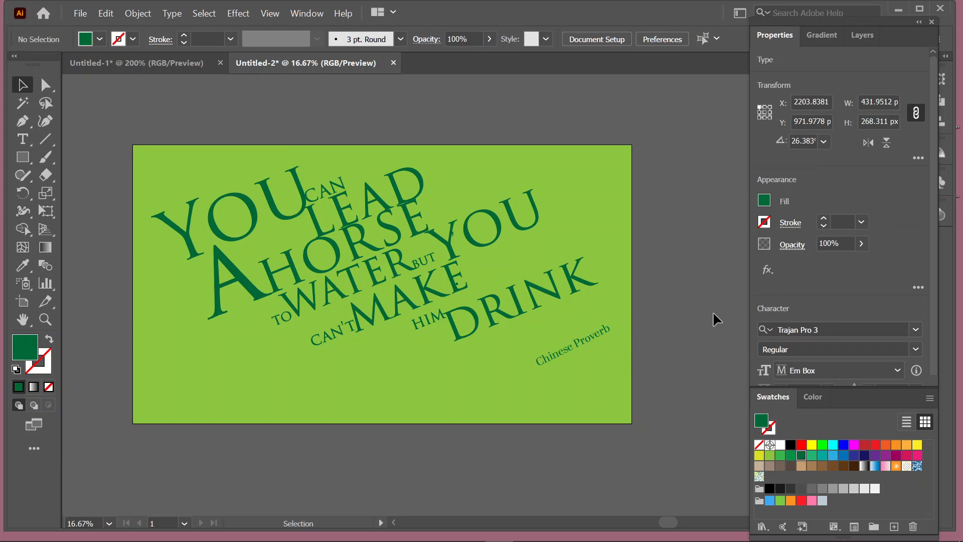
scroll(713, 319, up, 2)
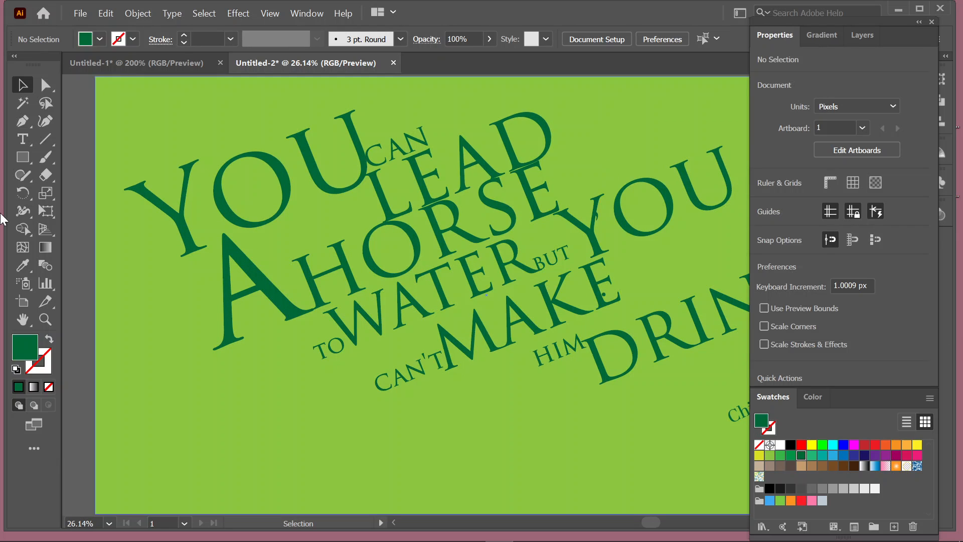
Start a point text object on the blank artboard of the Untitled-1 document.
click(173, 59)
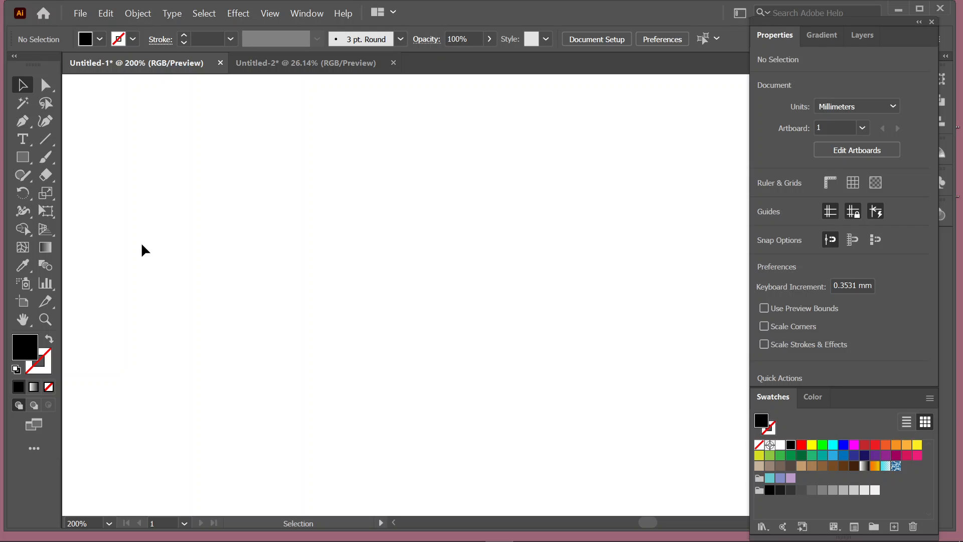
click(26, 140)
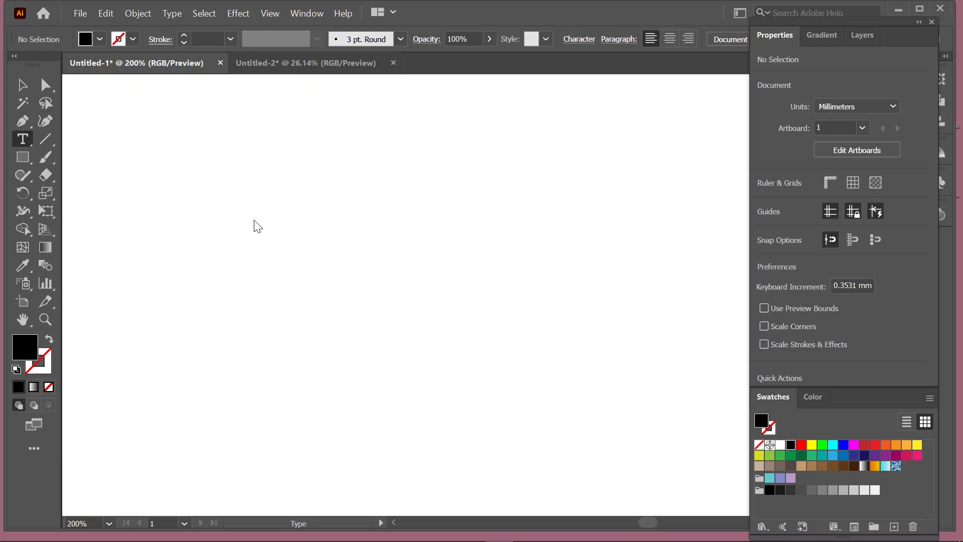
click(252, 220)
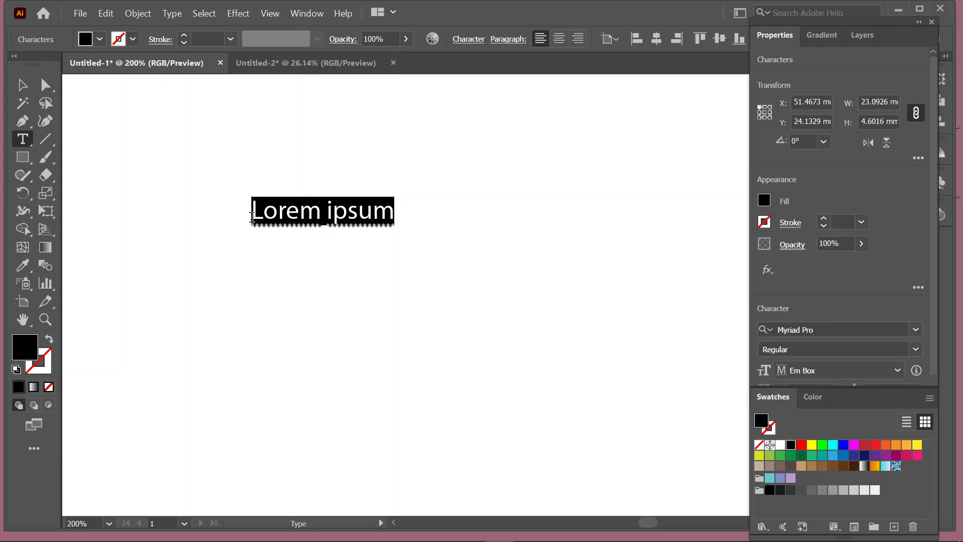
text(ডীোজ)
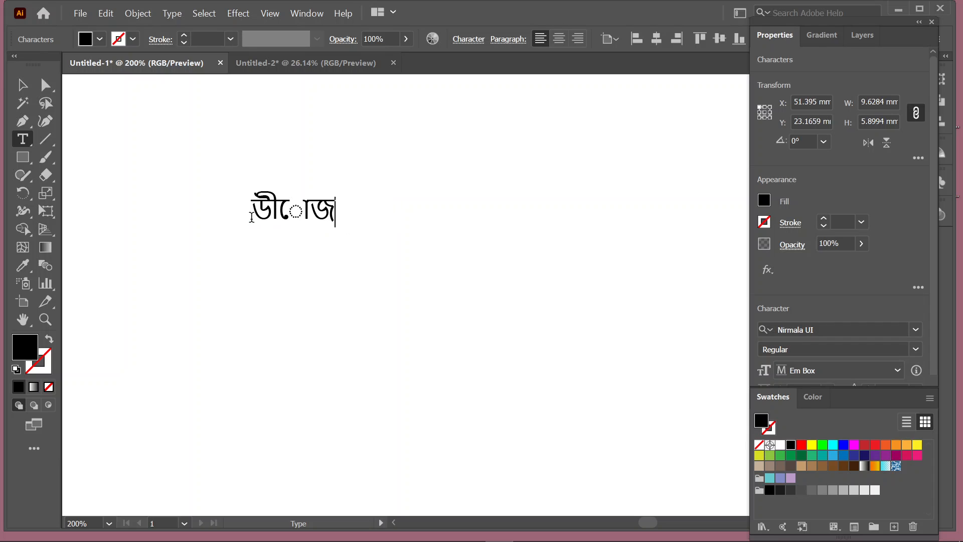
text(পগমে্ােগুল)
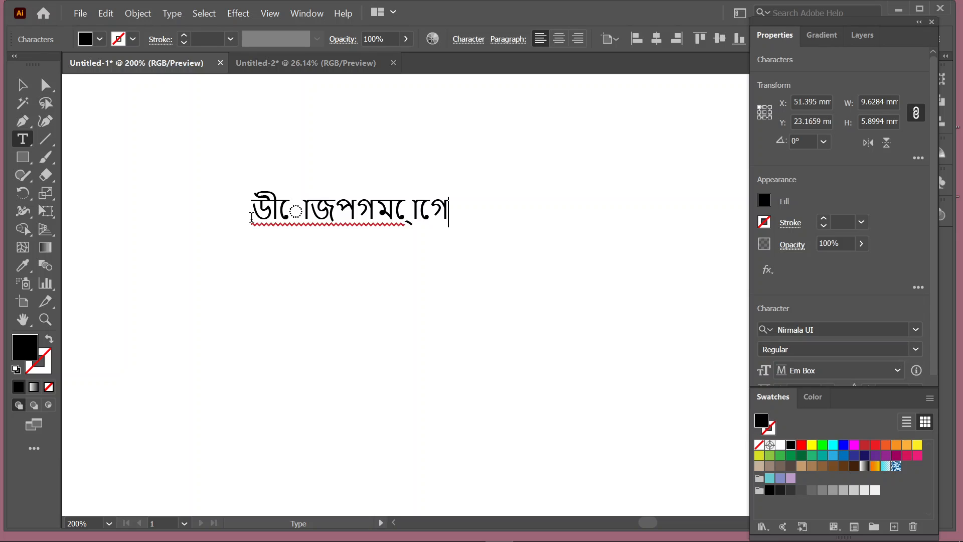
key(ctrl+a)
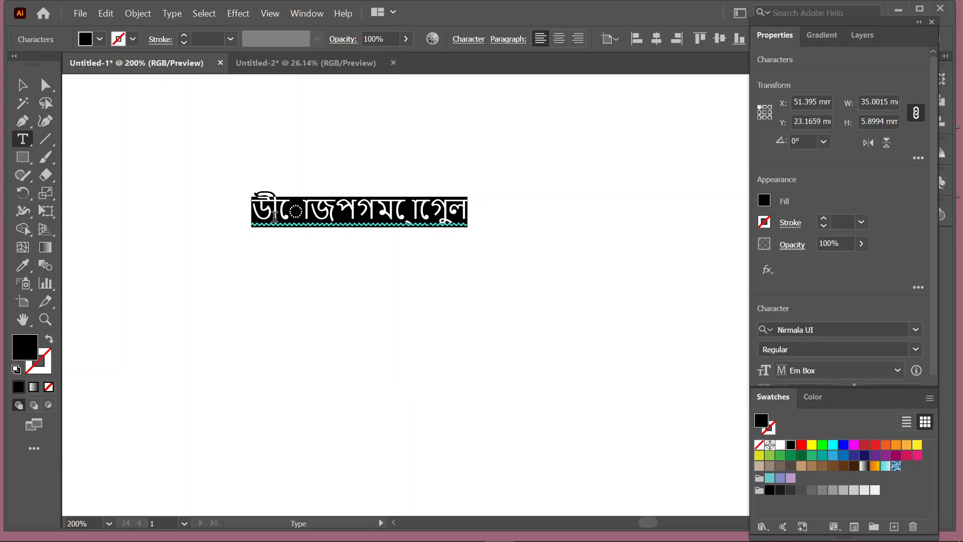
Switch the keyboard input language to English and make the text object read "GRAPHICS DESIGN".
mouse_move(869, 535)
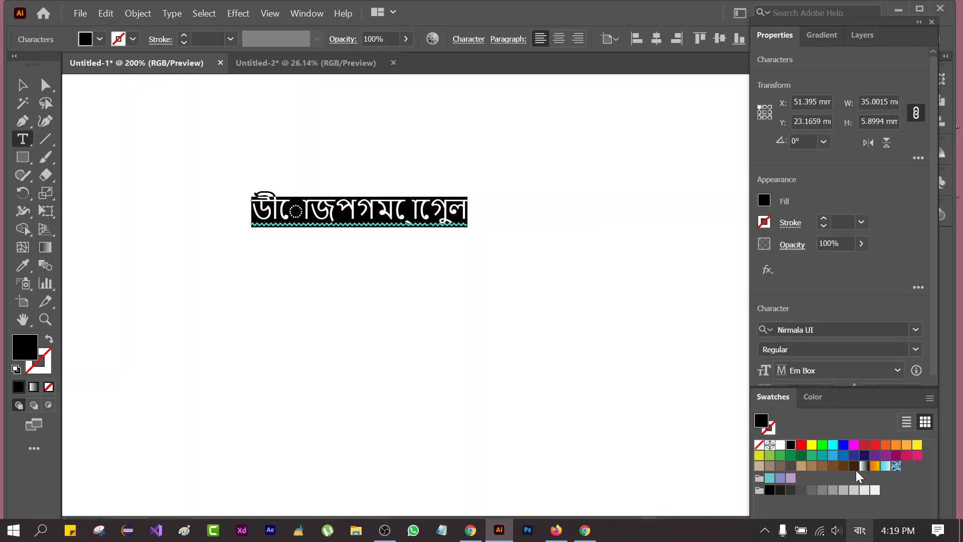
click(859, 530)
click(811, 414)
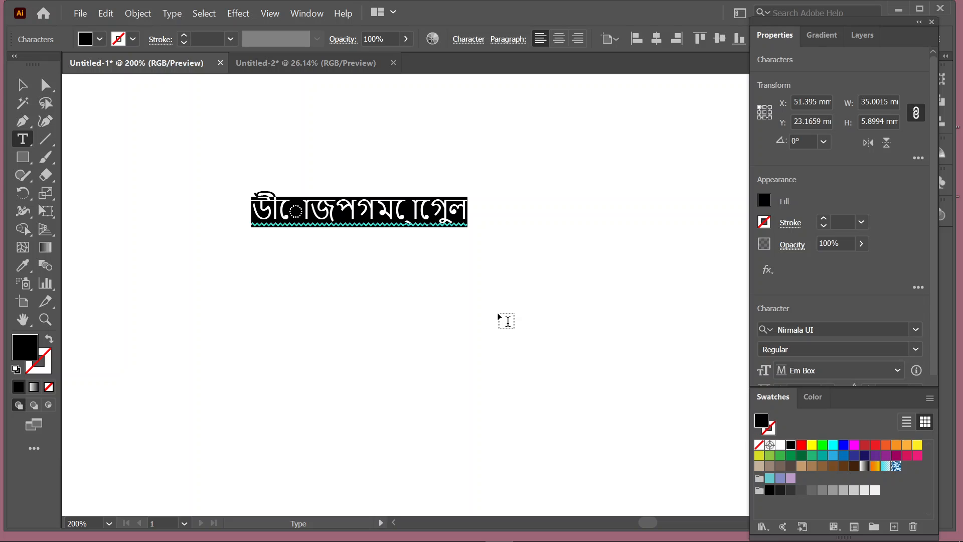
text(GRAPH)
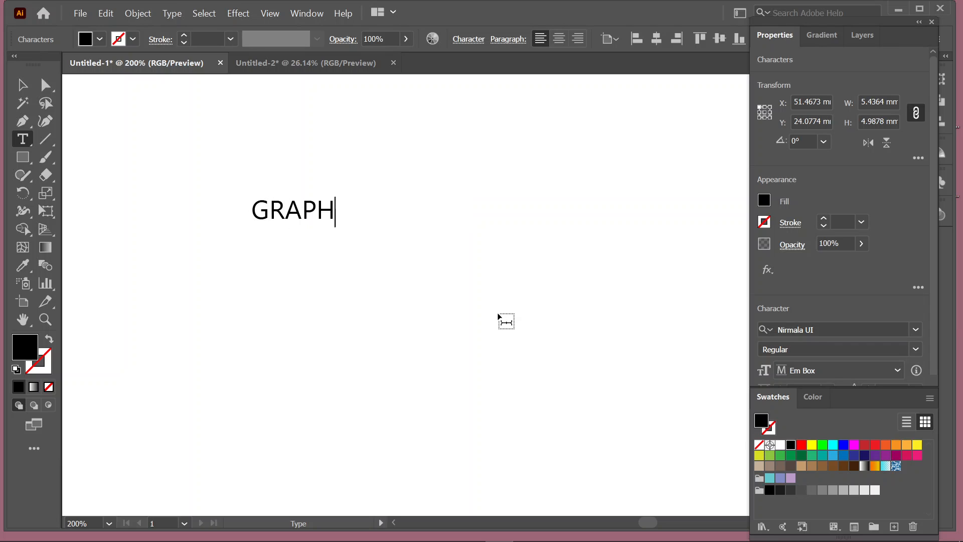
text(ICS DESI)
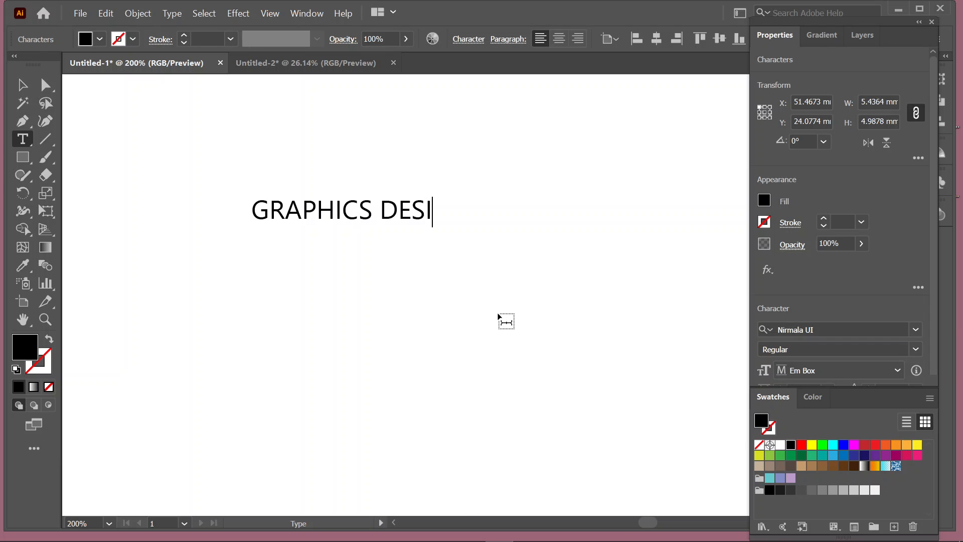
text(GN)
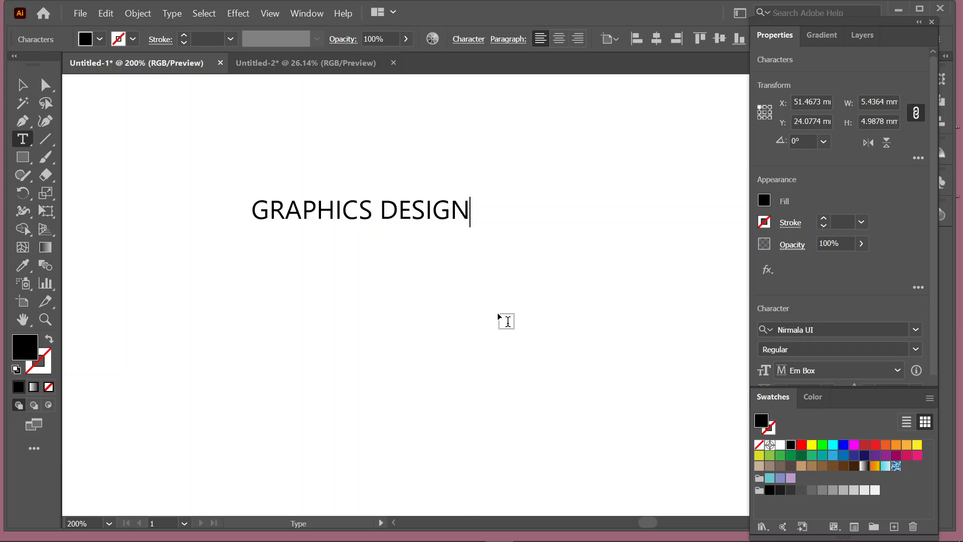
click(22, 84)
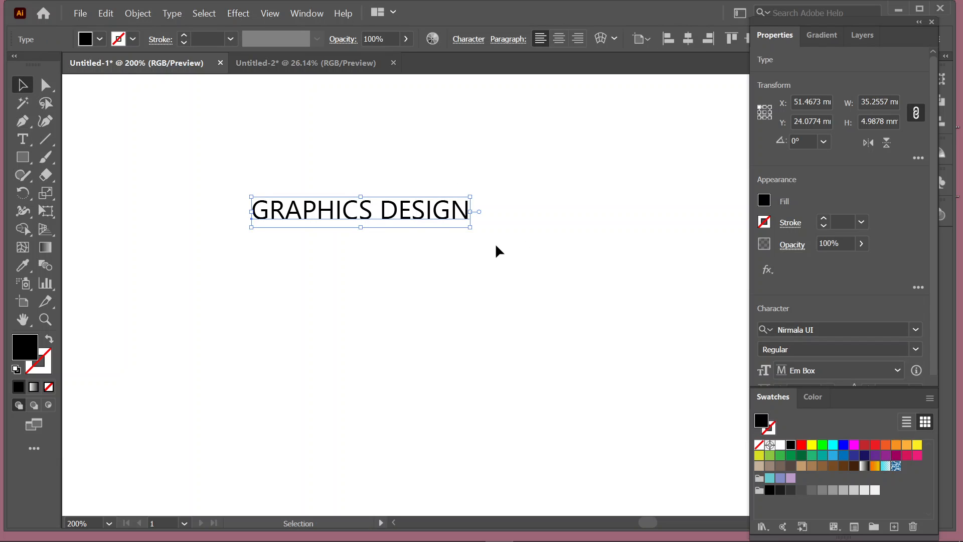
Change the font list's classification filter from Serif to Sans Serif, then clear it to list all fonts.
click(915, 329)
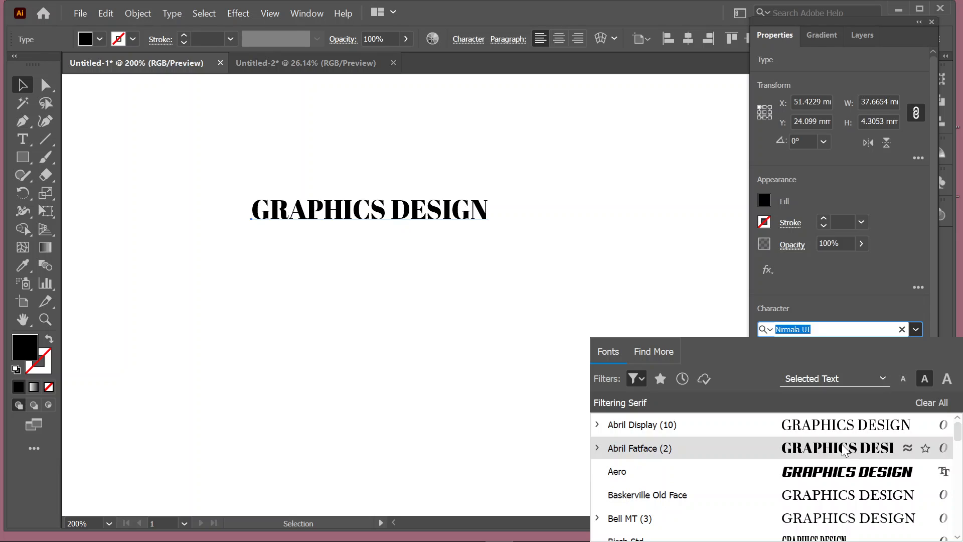
click(641, 379)
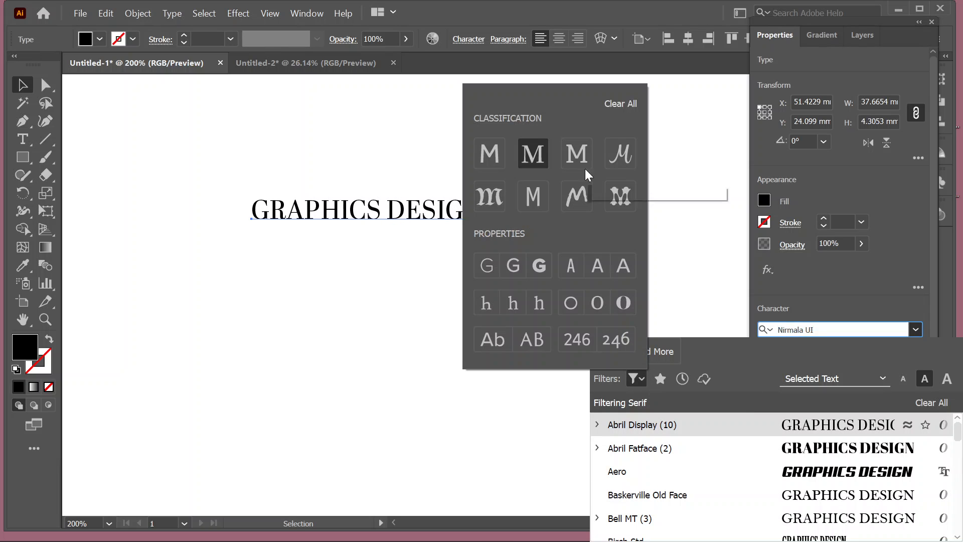
click(499, 152)
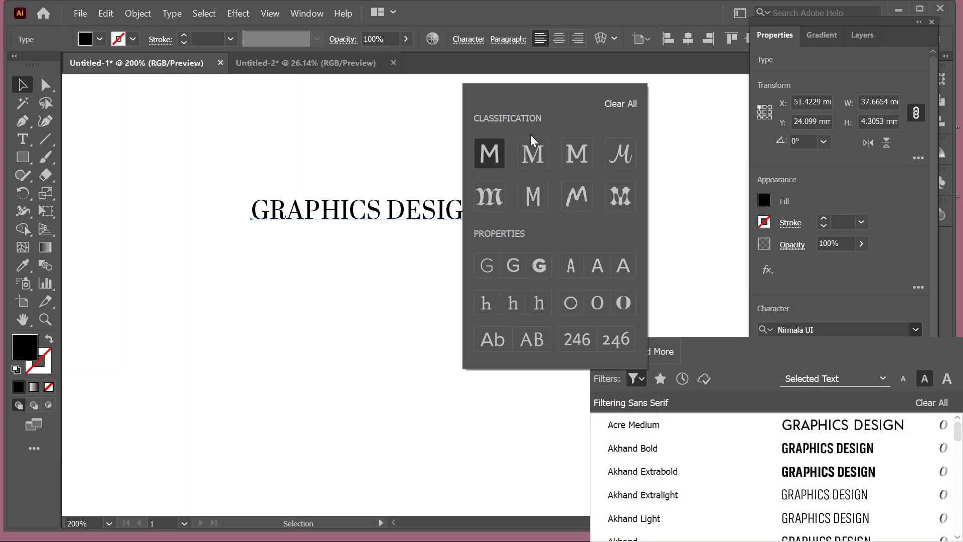
click(490, 149)
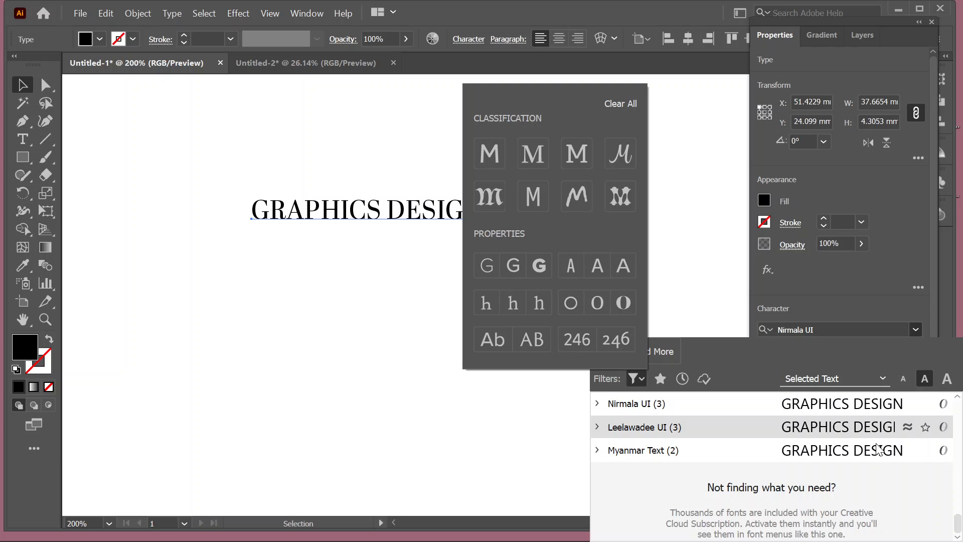
click(865, 349)
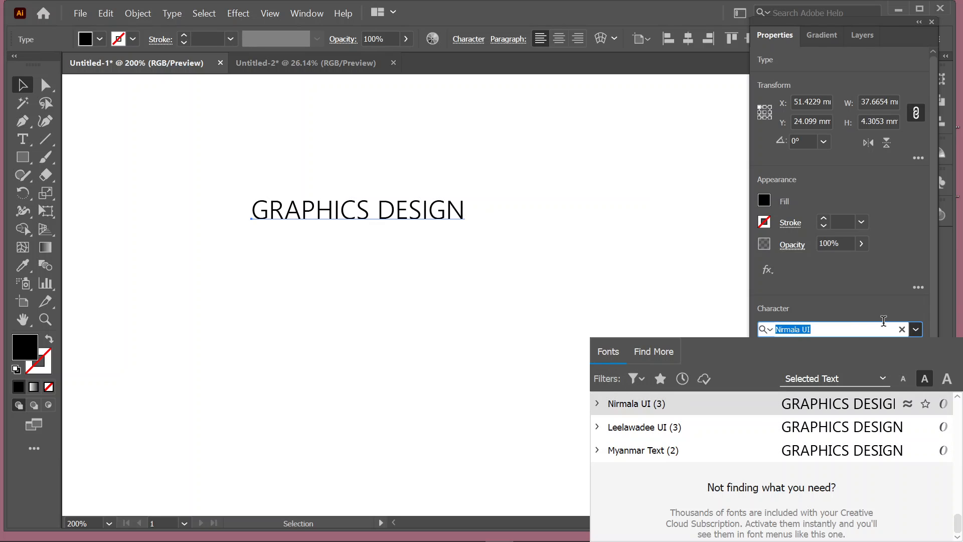
click(883, 291)
Examine the font classification filters, such as Slab Serif, without applying one.
click(914, 331)
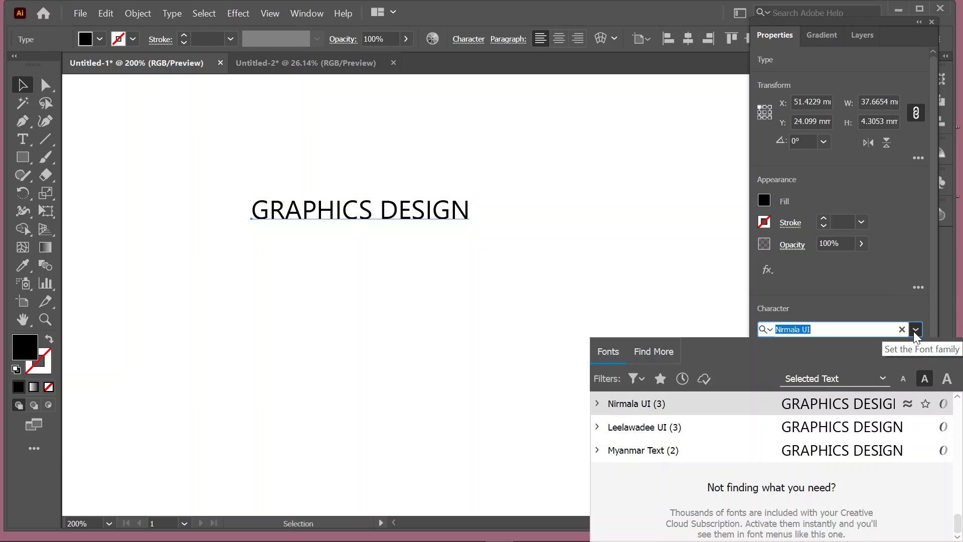
click(637, 378)
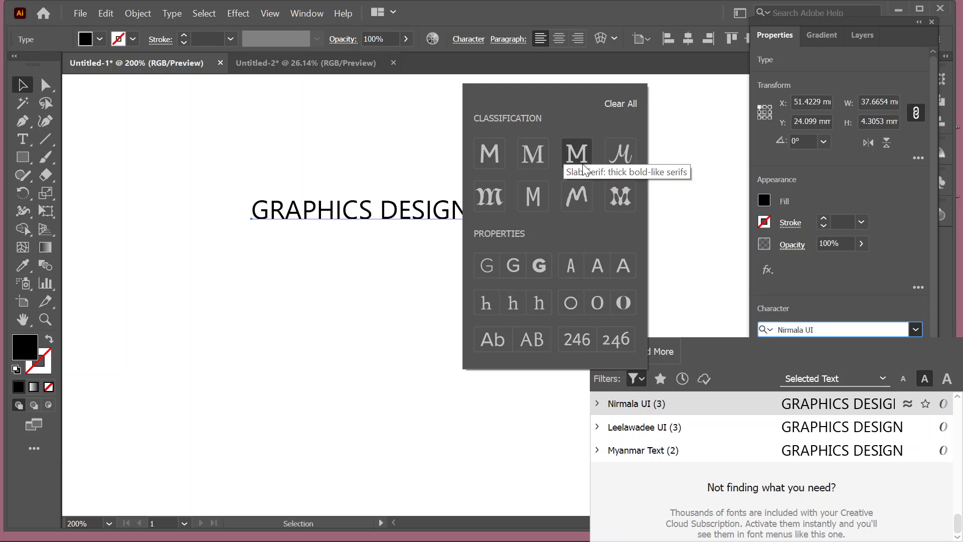
key(Escape)
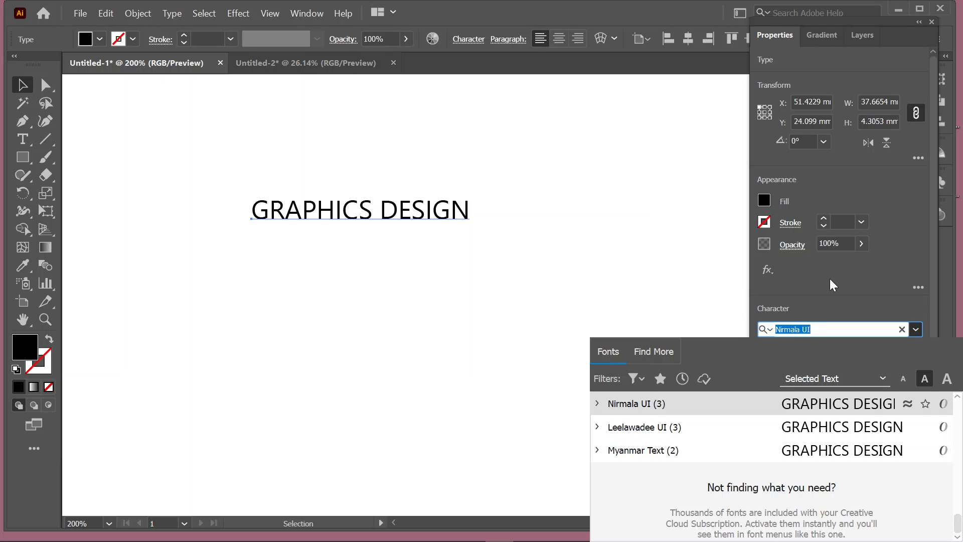
key(Escape)
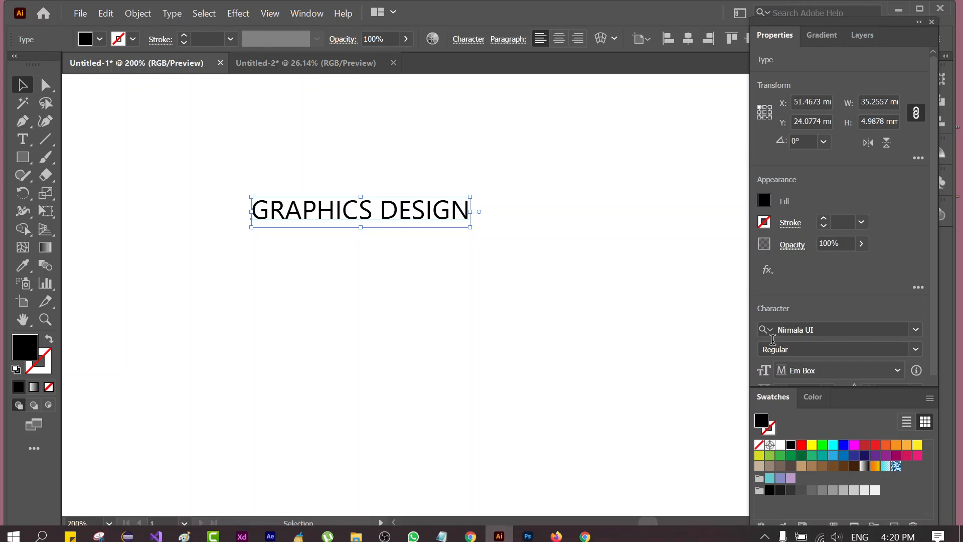
Set the GRAPHICS DESIGN text in Bahnschrift and scale it proportionally about its centre to about 69 mm wide.
click(916, 333)
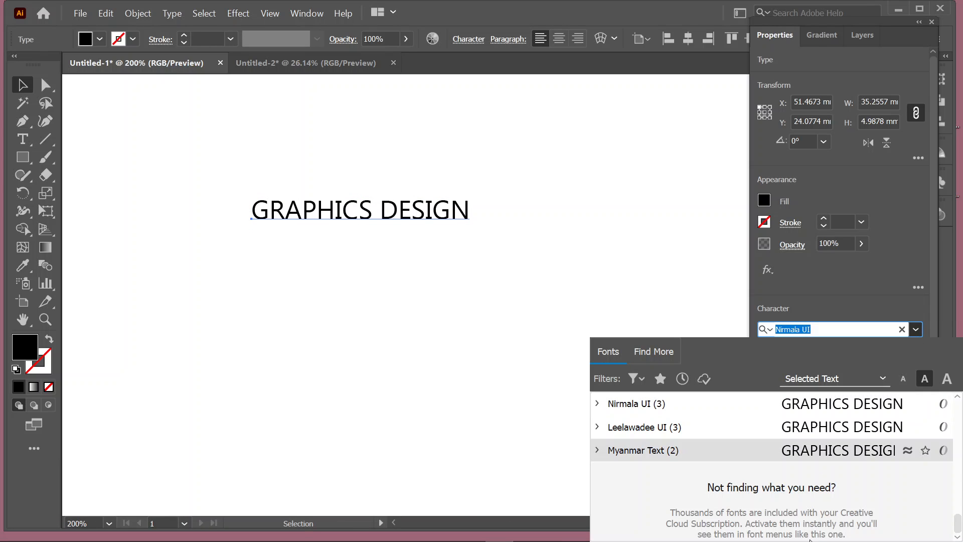
scroll(805, 486, up, 2)
scroll(804, 486, up, 5)
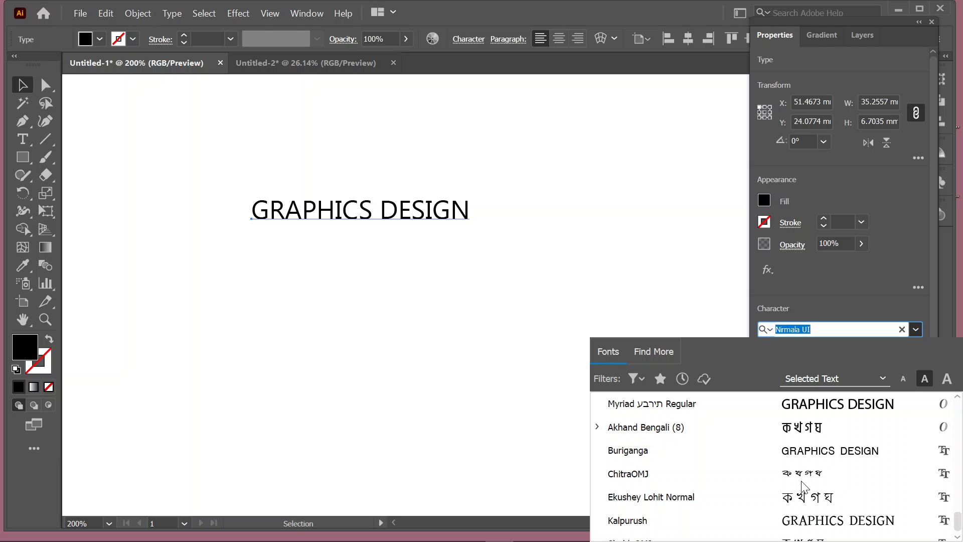
scroll(802, 482, up, 5)
scroll(908, 401, up, 5)
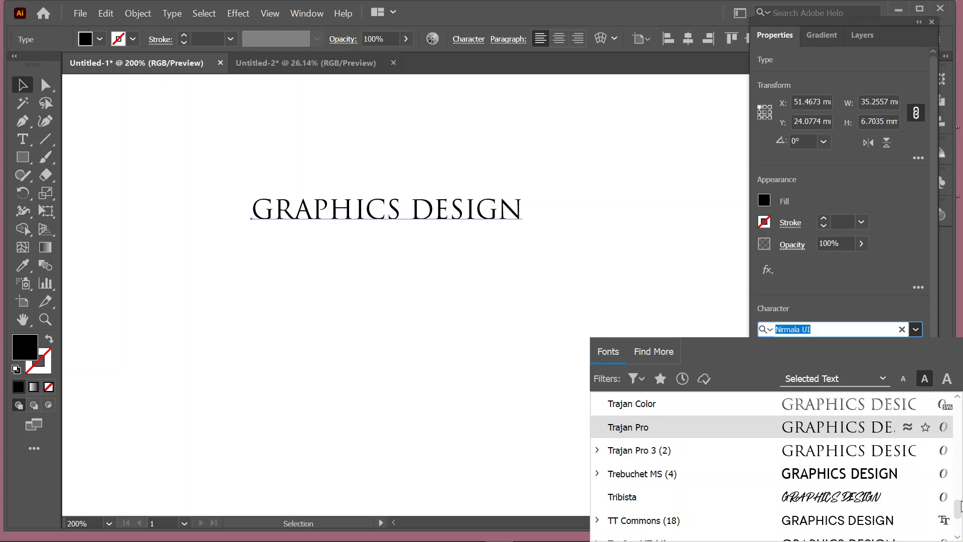
drag(958, 509, 959, 384)
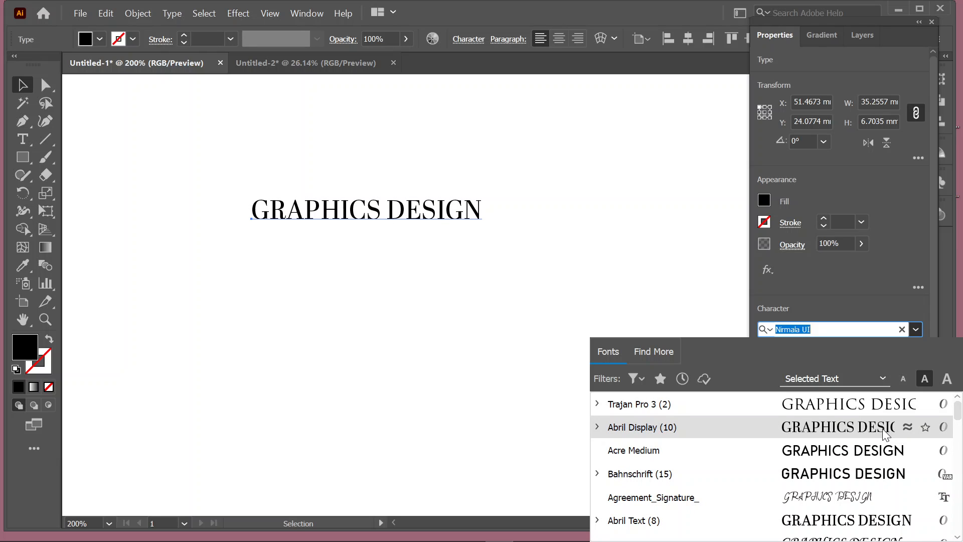
click(872, 473)
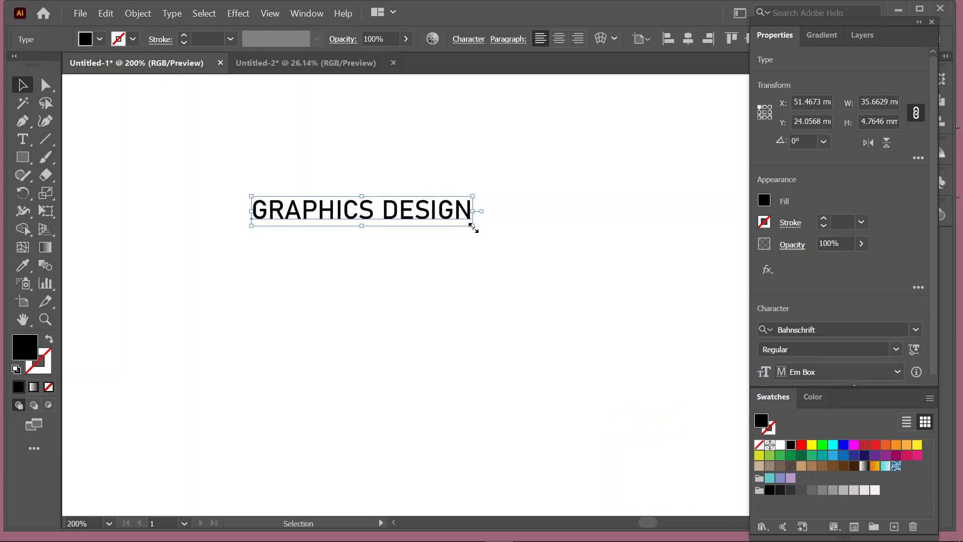
drag(473, 227, 584, 297)
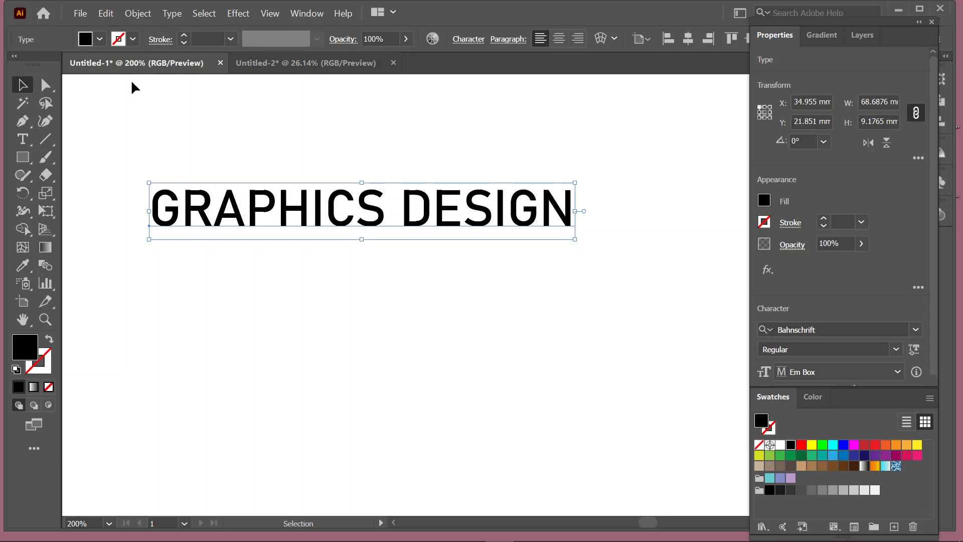
Start an Envelope Distort Make with Warp on the GRAPHICS DESIGN text with the Arc style and a 28% bend.
click(132, 19)
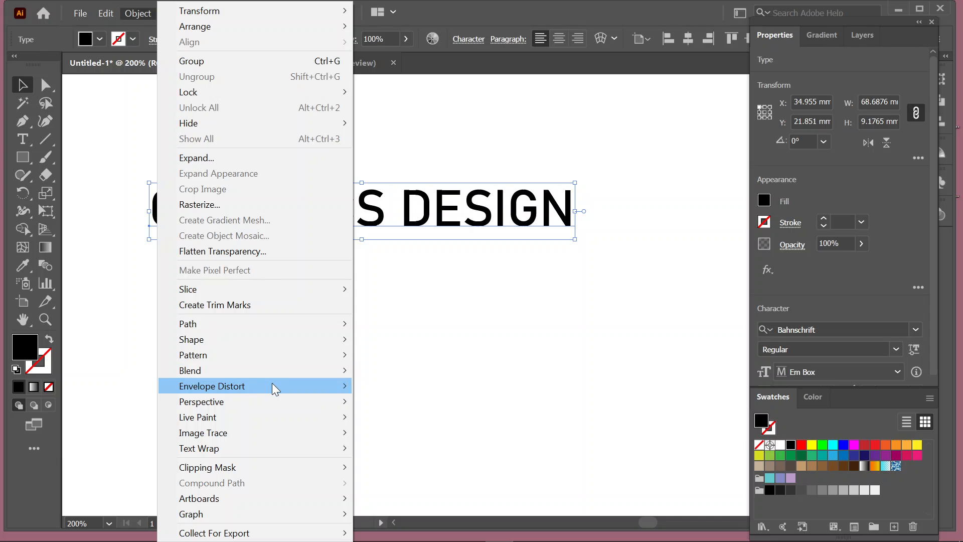
mouse_move(271, 385)
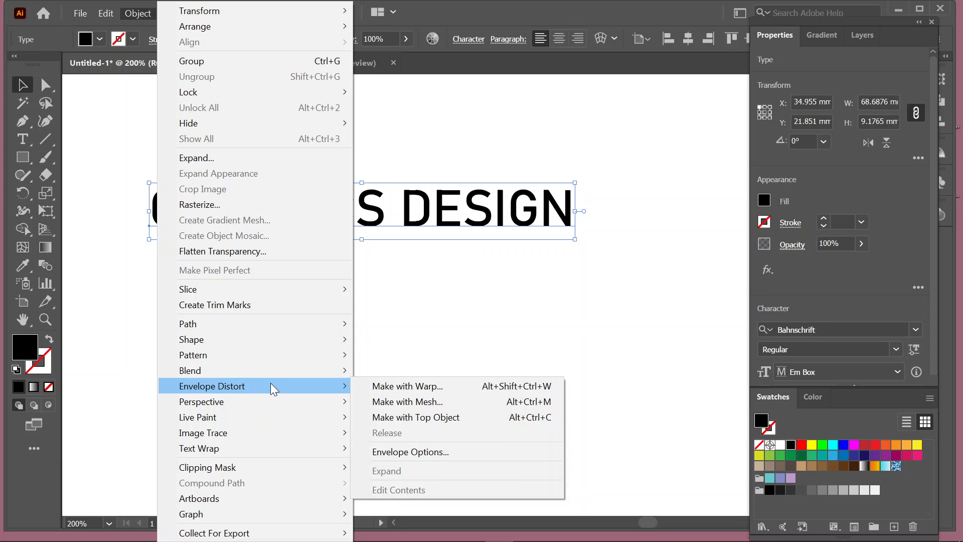
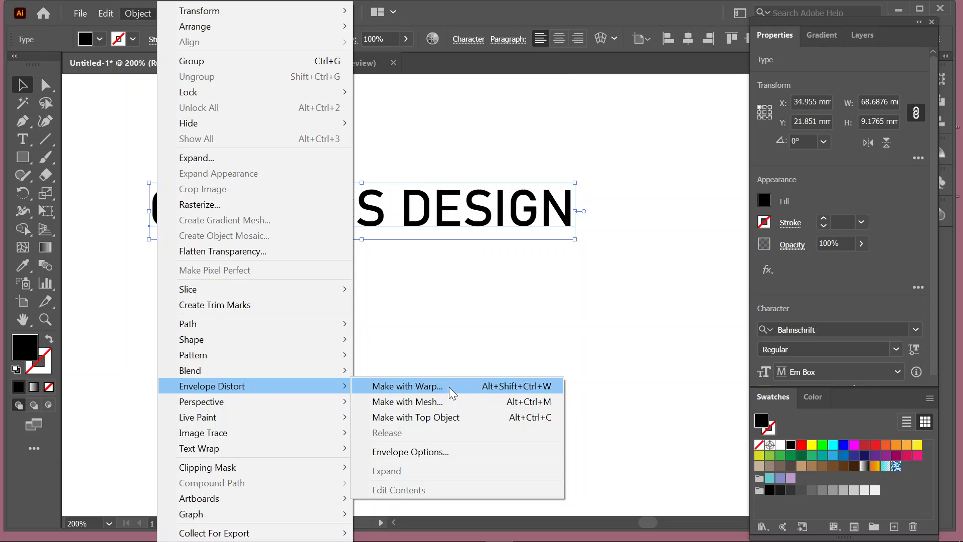
click(424, 388)
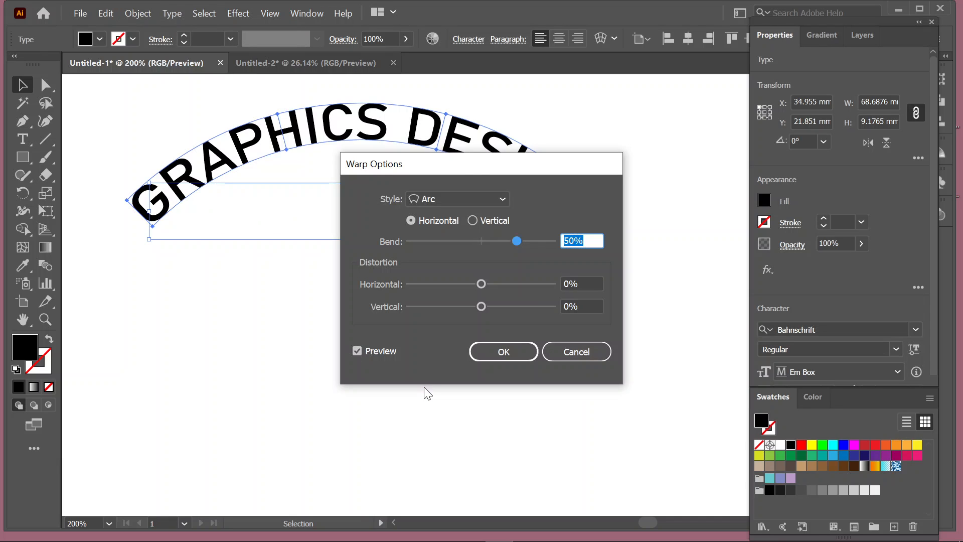
drag(480, 170, 413, 252)
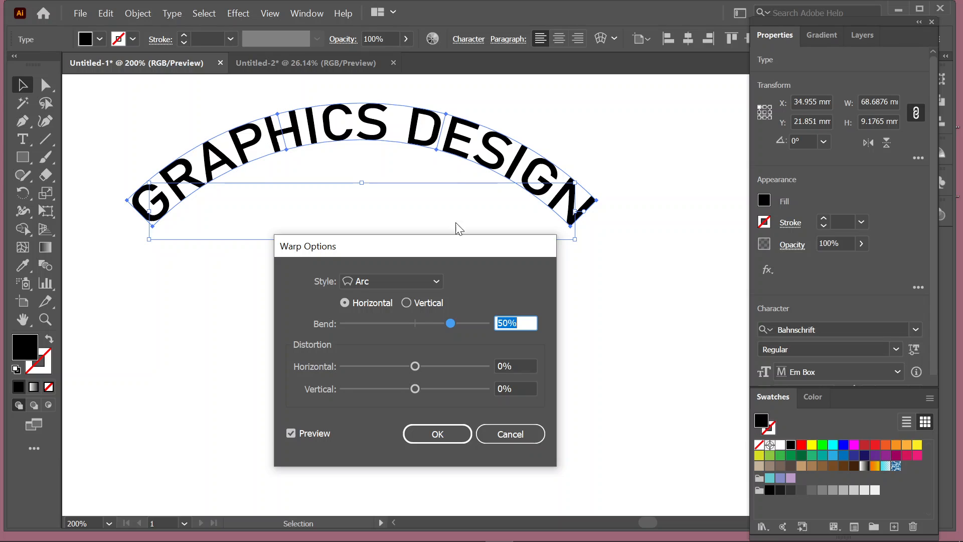
drag(447, 323, 432, 325)
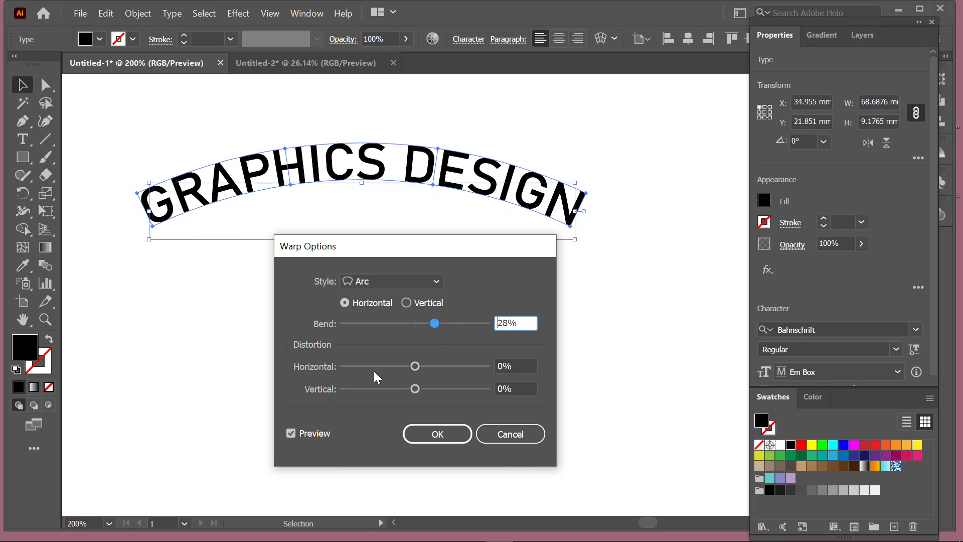
Try vertical distortions of 74% and -35% on the arc warp, and preview it in vertical orientation before returning to horizontal.
mouse_move(410, 365)
mouse_down()
mouse_move(467, 369)
mouse_move(416, 369)
mouse_move(375, 389)
mouse_move(469, 402)
mouse_up()
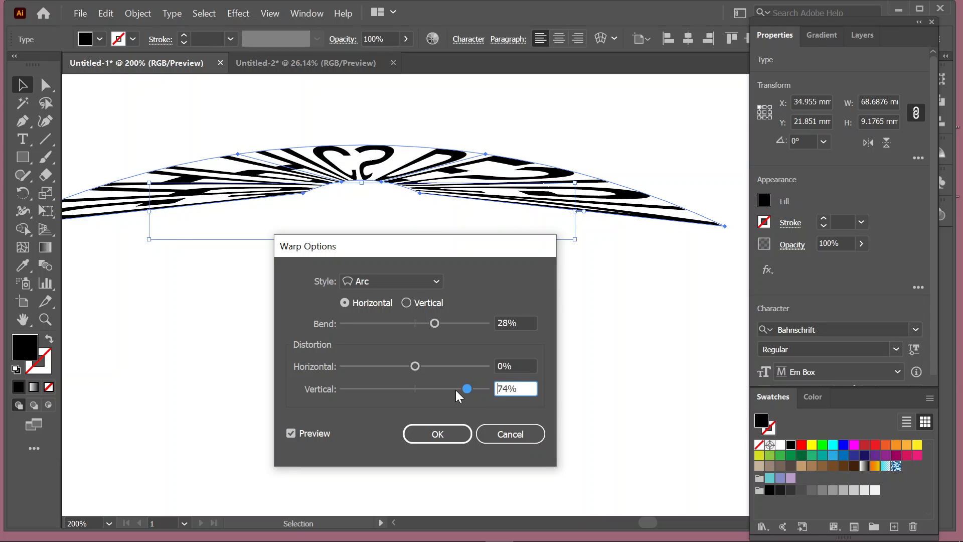
drag(467, 390, 389, 382)
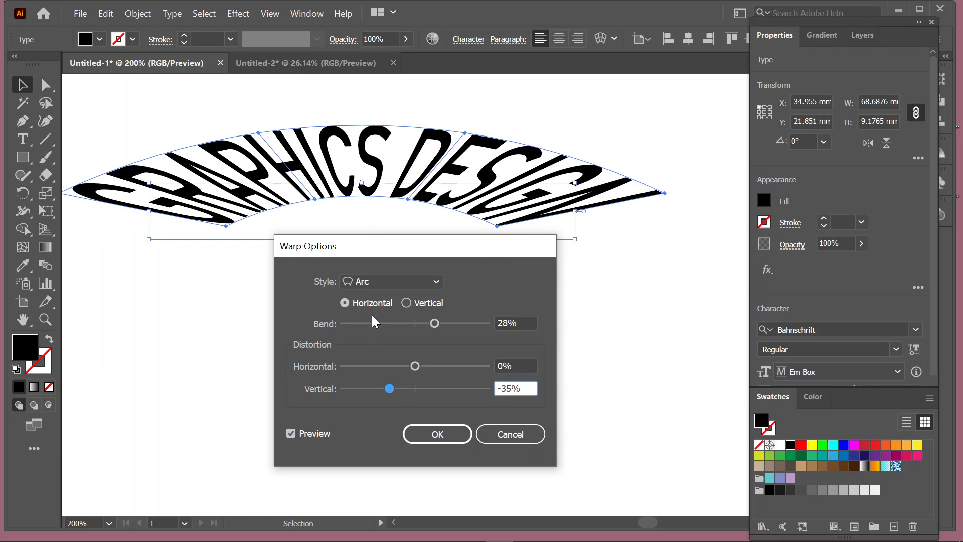
click(404, 303)
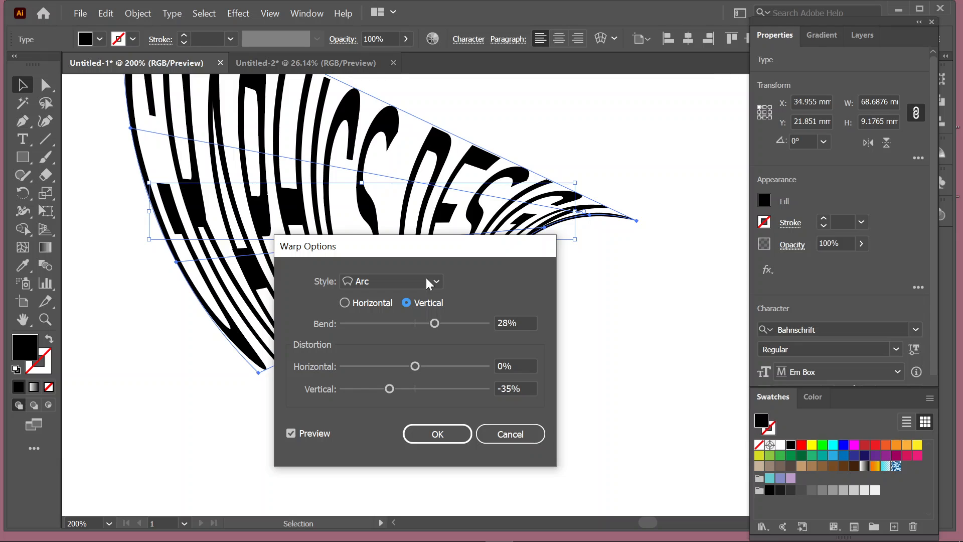
drag(430, 249, 527, 277)
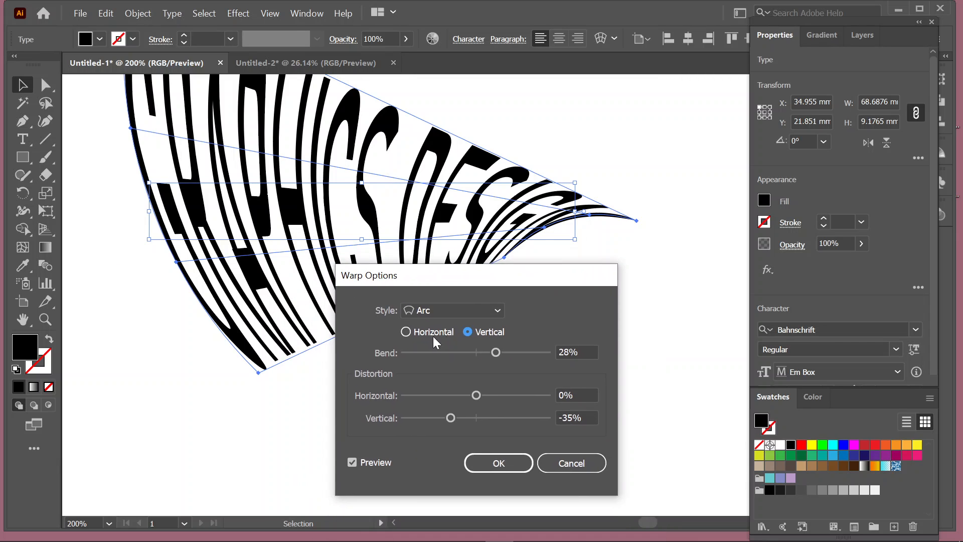
click(412, 331)
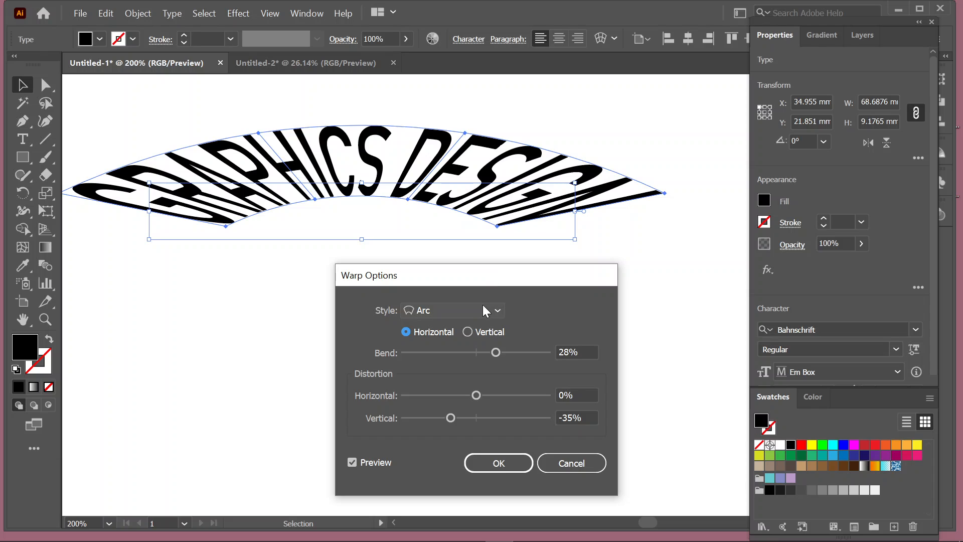
Reset the warp's horizontal distortion, vertical distortion and bend to 0%.
double_click(577, 391)
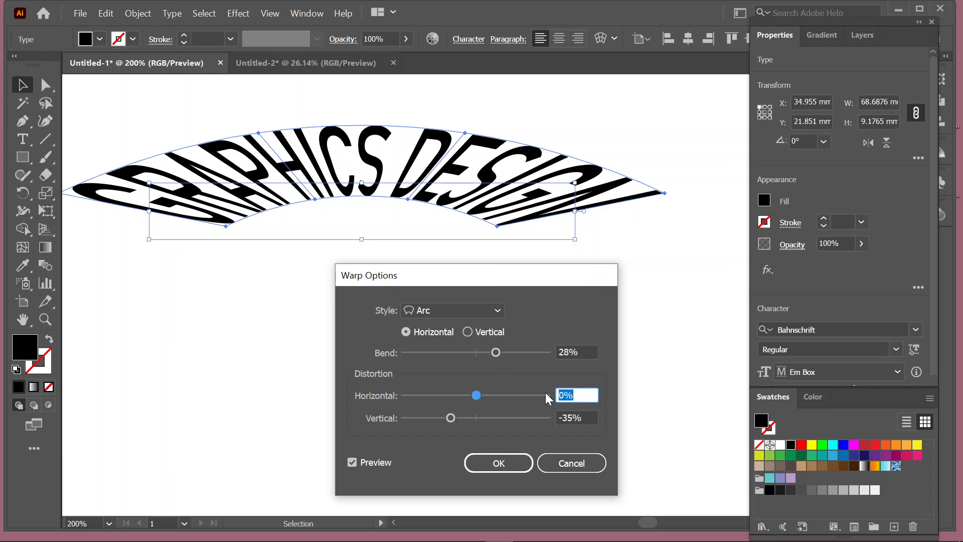
text(0)
double_click(587, 417)
text(0)
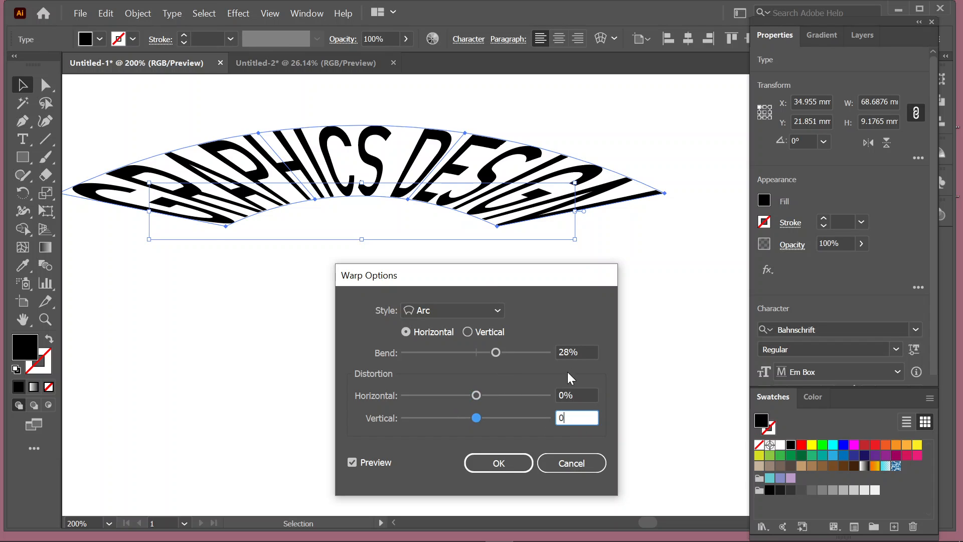
double_click(578, 351)
text(0)
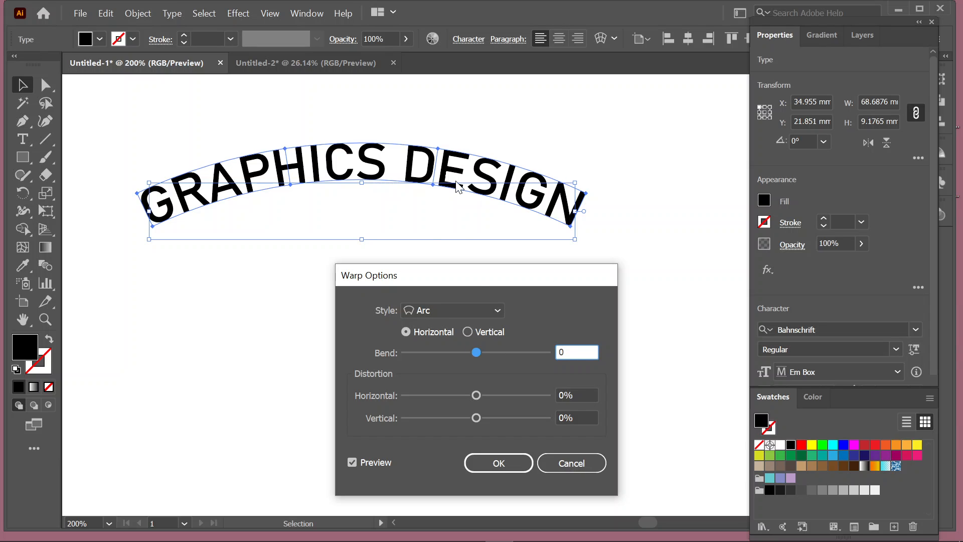
Change the warp style to Arc Lower and set the bend to 39%.
click(459, 306)
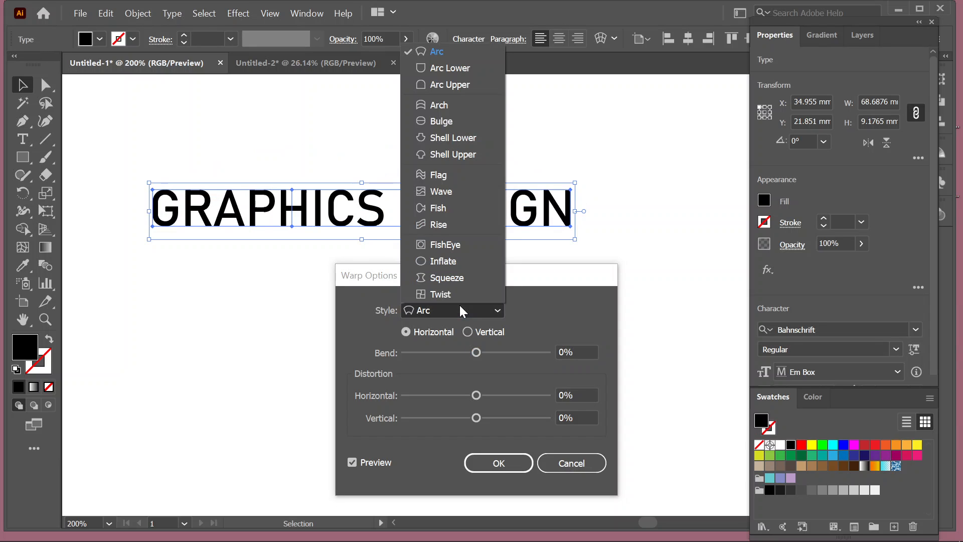
click(537, 279)
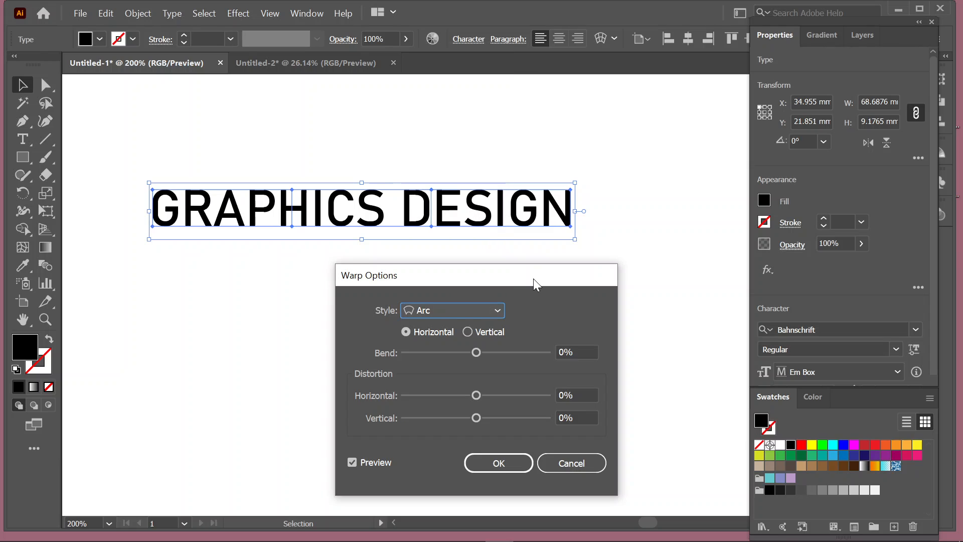
drag(534, 279, 598, 298)
click(535, 329)
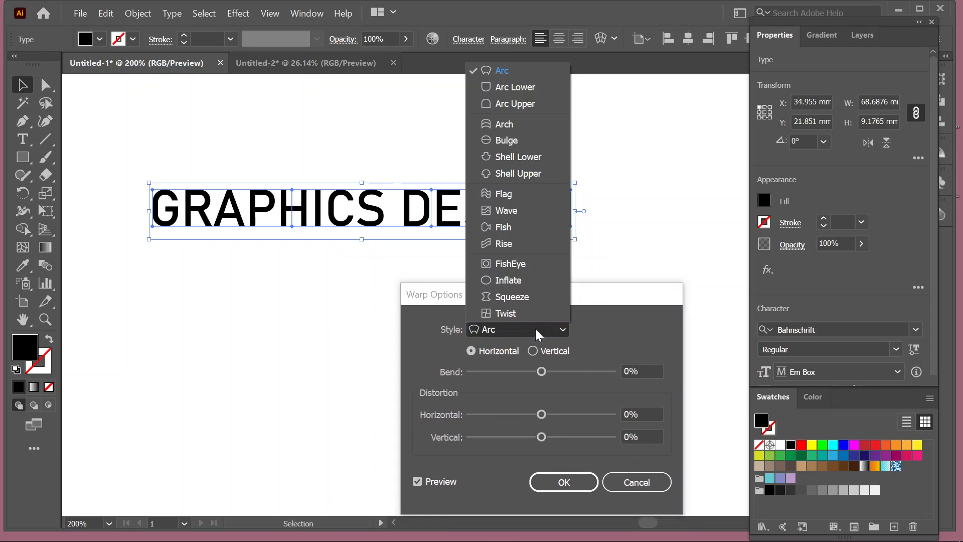
click(535, 329)
click(535, 329)
click(512, 88)
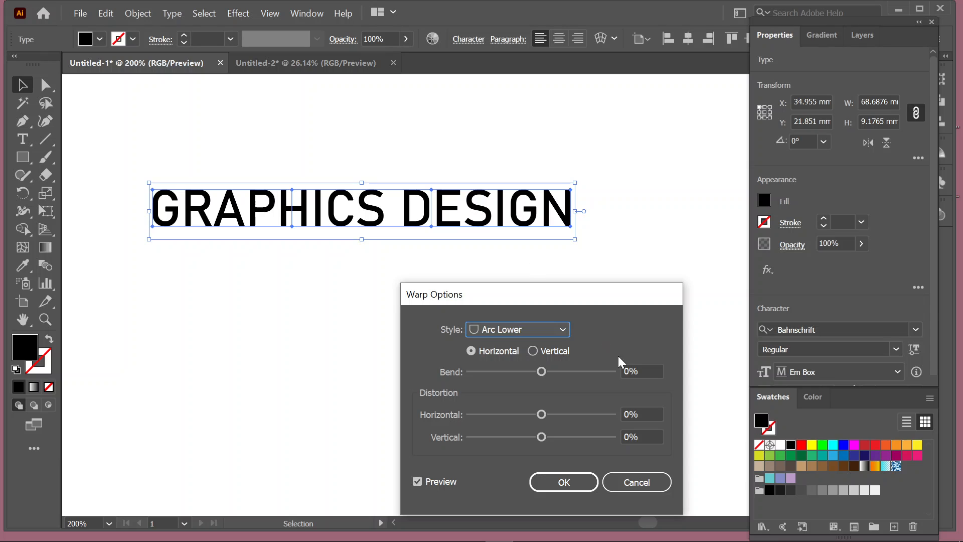
click(645, 369)
drag(541, 371, 569, 372)
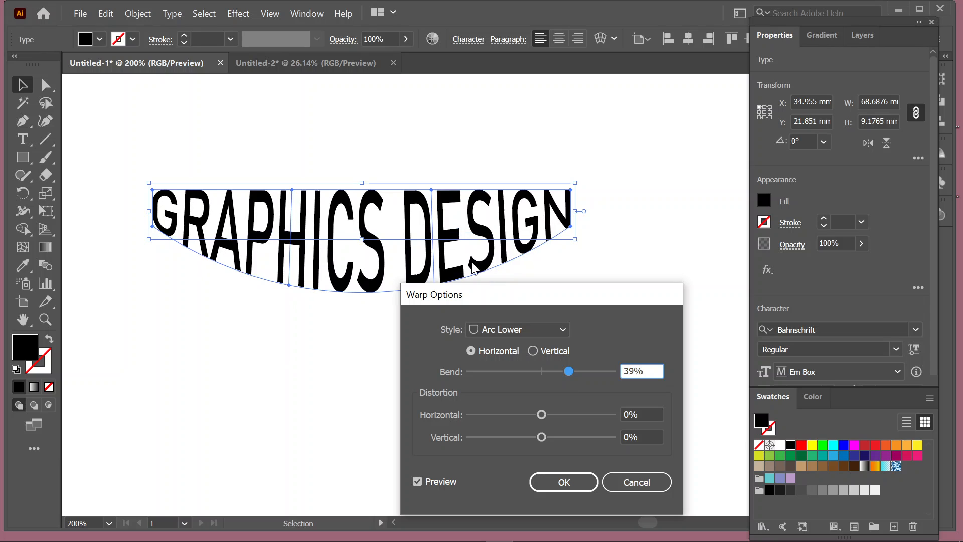
Preview the Arc Upper, Bulge, Arch, Shell Lower and Shell Upper warp styles on the text.
click(543, 330)
click(487, 103)
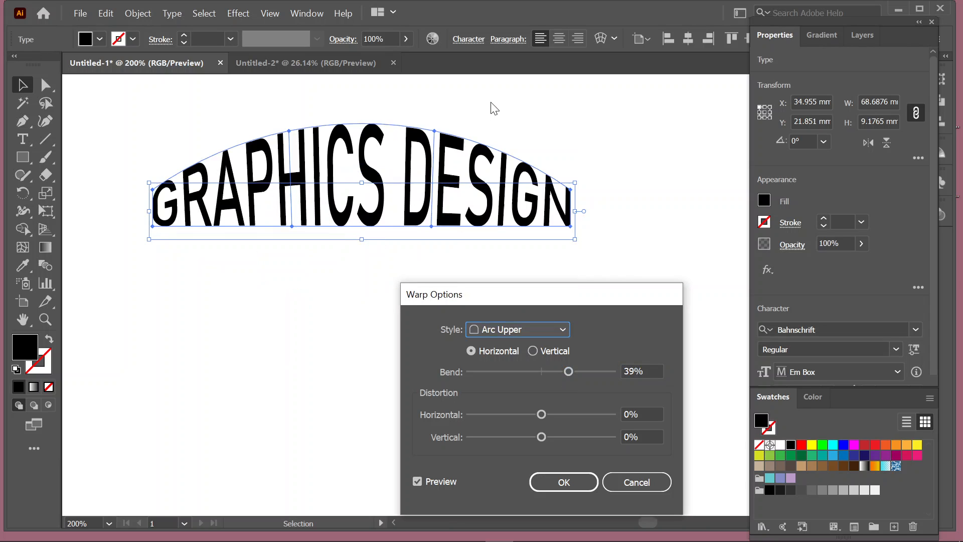
click(540, 334)
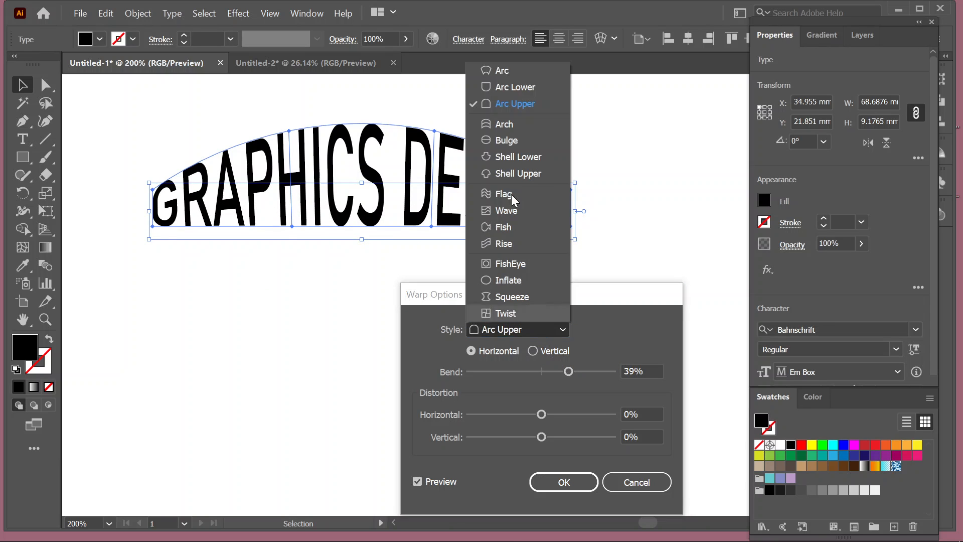
click(513, 140)
click(537, 333)
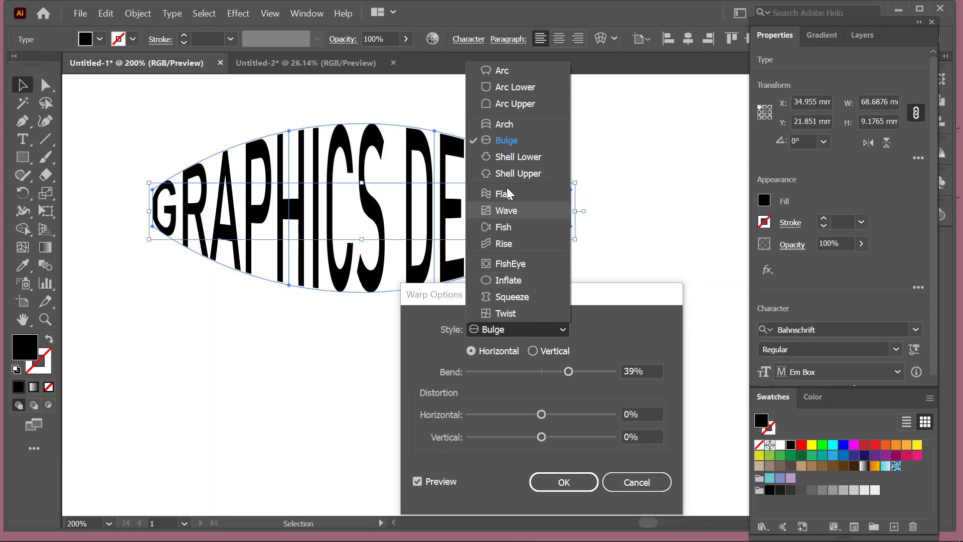
click(504, 123)
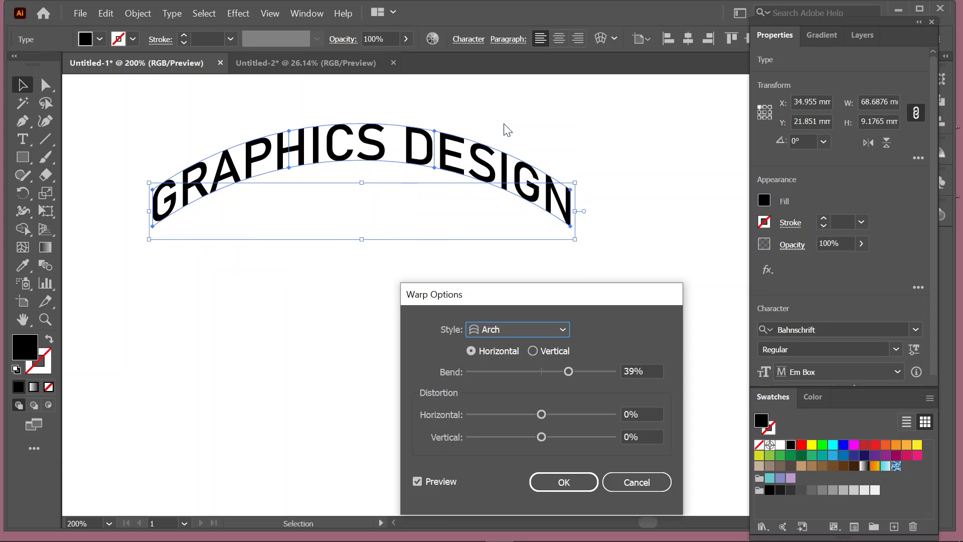
click(546, 328)
click(509, 161)
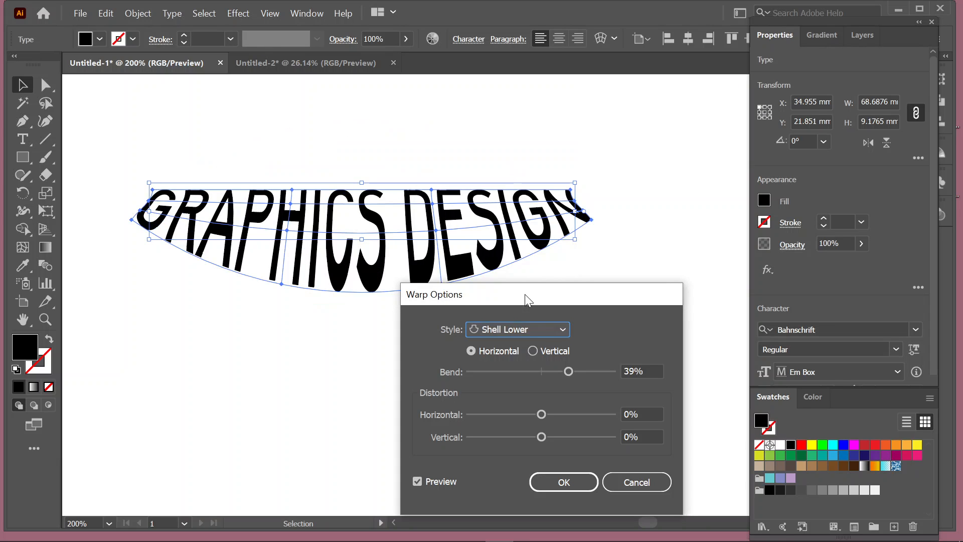
click(543, 333)
click(511, 174)
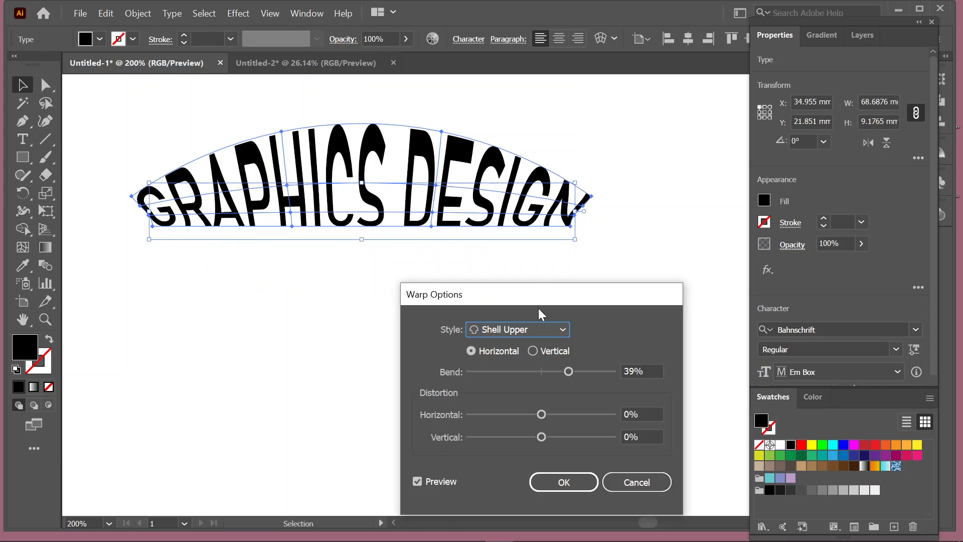
Apply the Flag warp style to the text and move the warped text slightly up and to the right.
click(549, 329)
click(504, 194)
click(537, 331)
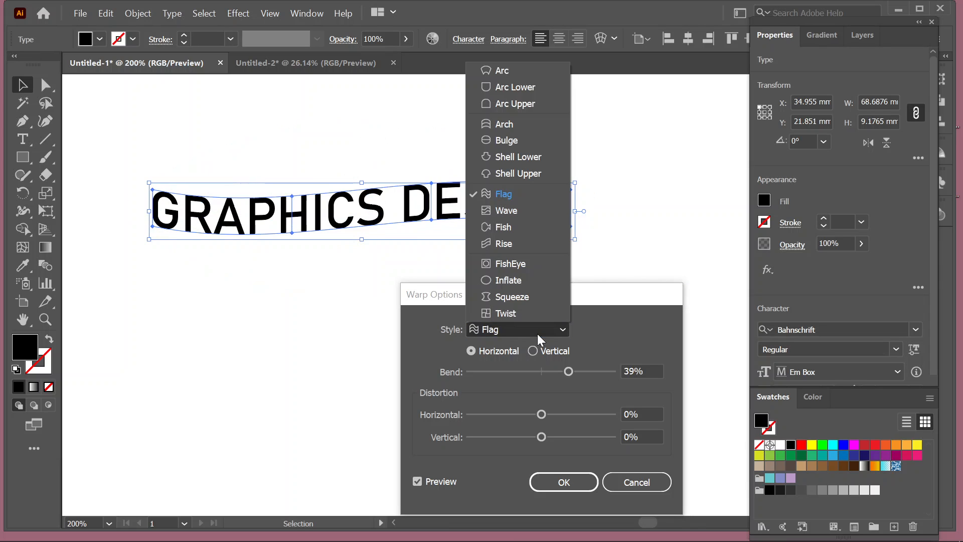
click(602, 216)
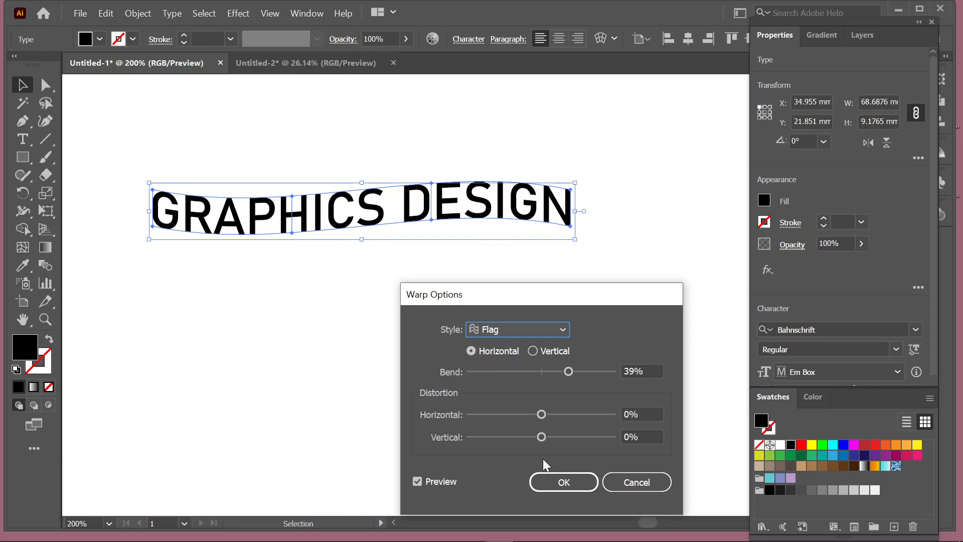
click(574, 483)
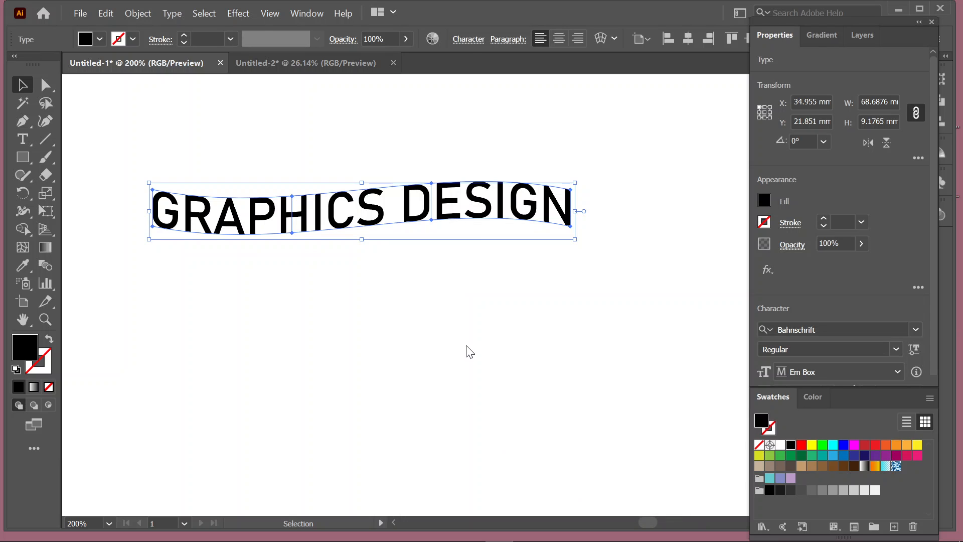
drag(339, 191, 362, 183)
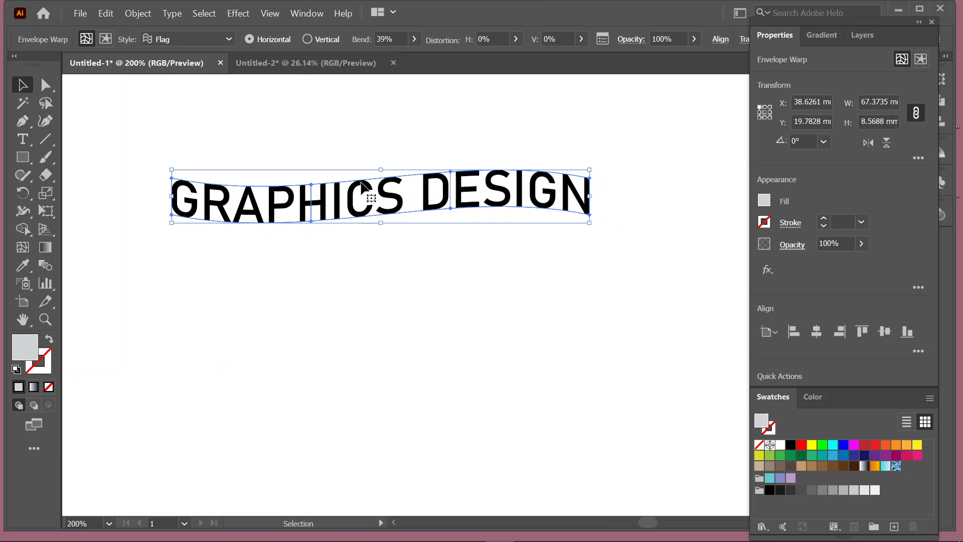
click(137, 13)
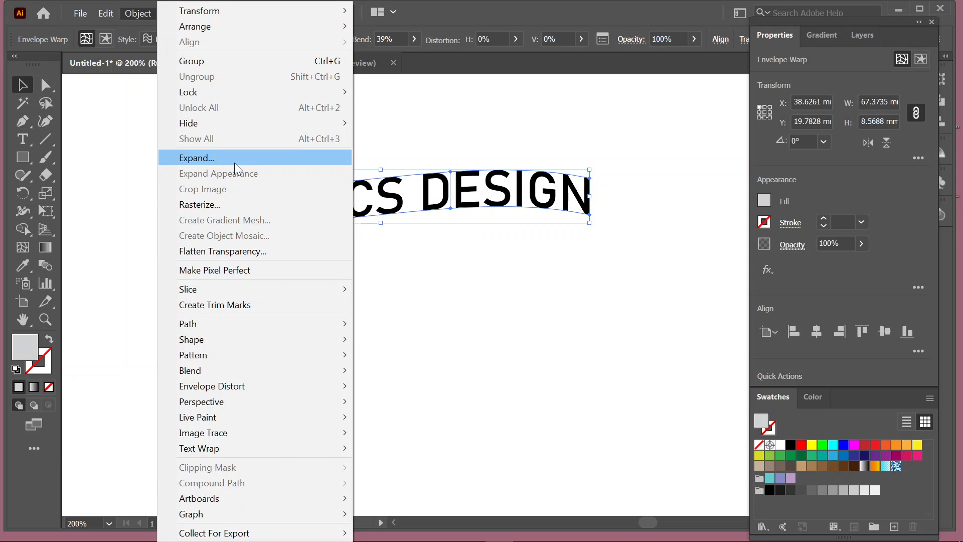
key(Escape)
click(404, 164)
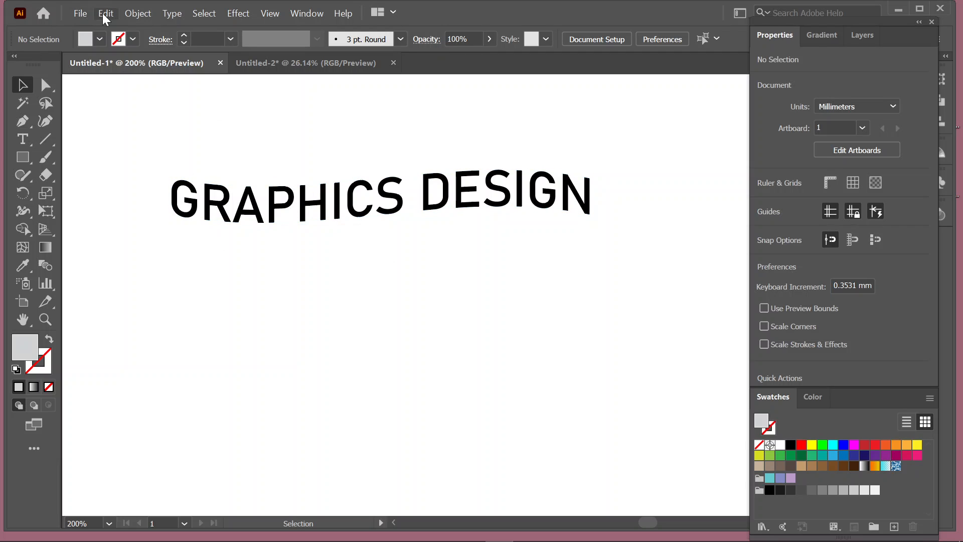
click(134, 15)
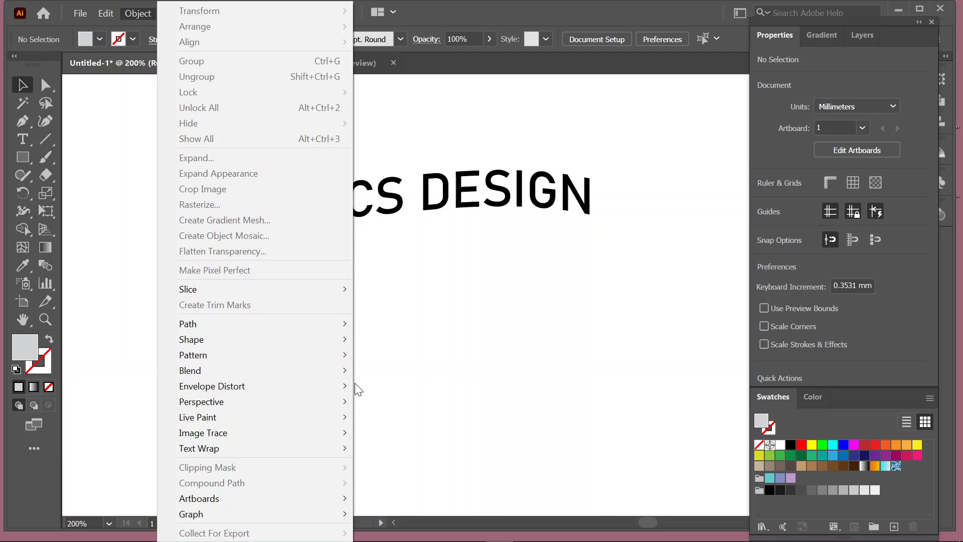
mouse_move(338, 384)
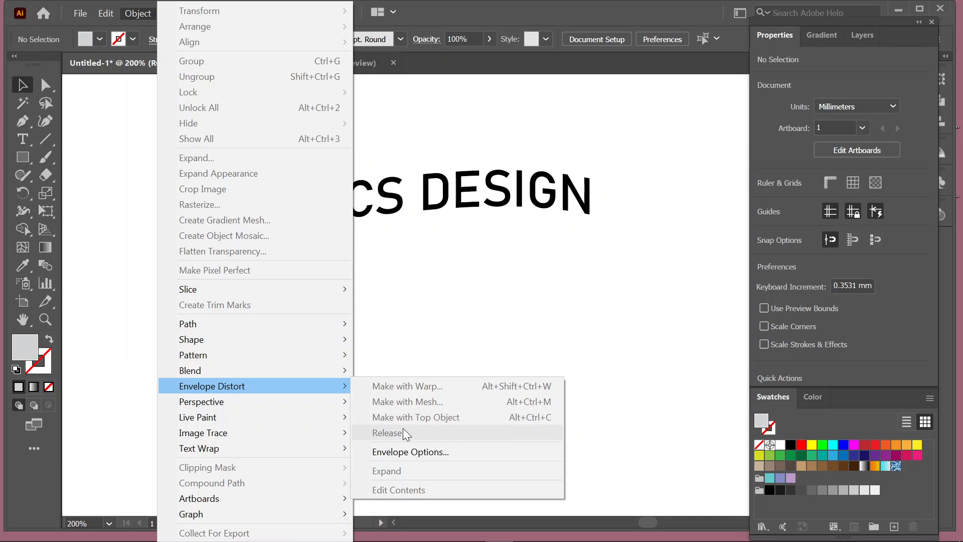
click(481, 256)
Edit the contents of the Flag-warped envelope, replacing the word GRAPHICS with MOTION, and deselect the text.
click(377, 195)
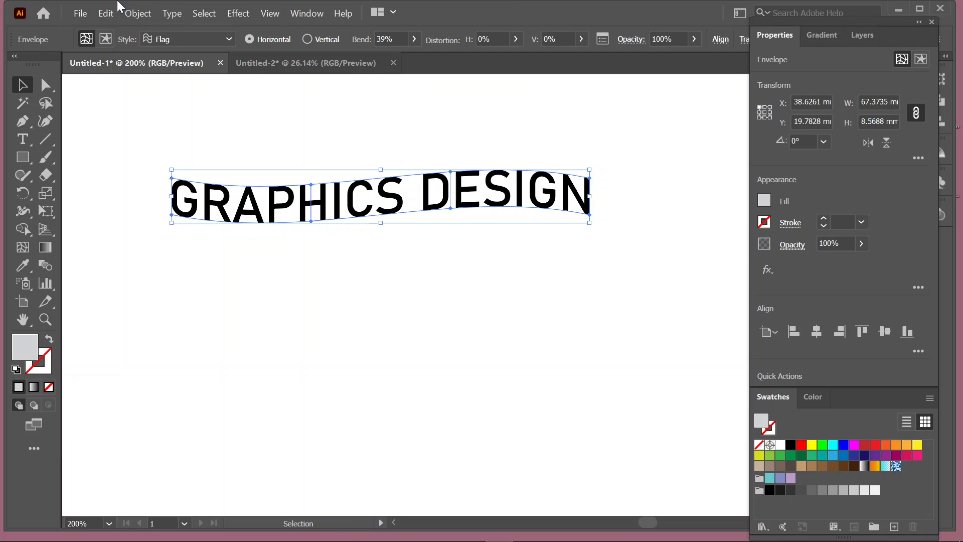
click(138, 13)
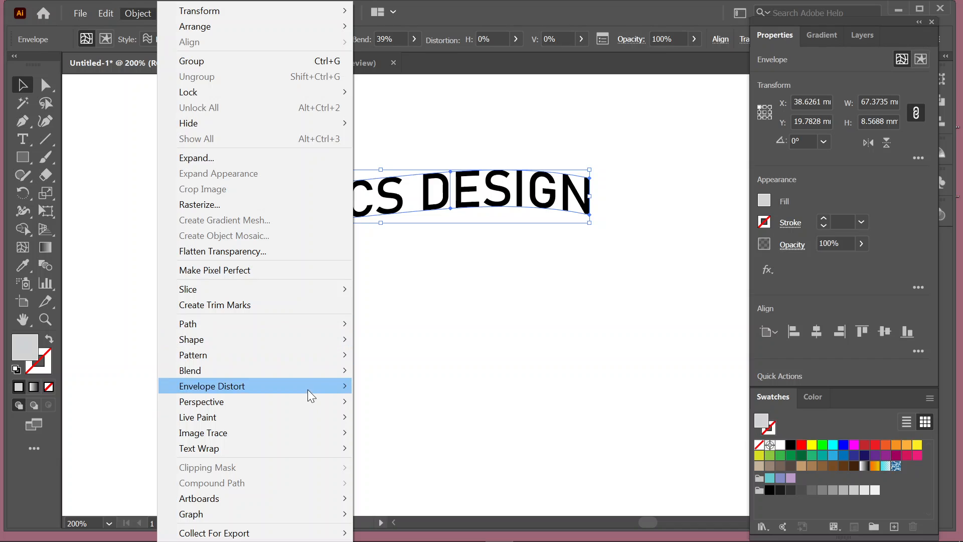
mouse_move(345, 389)
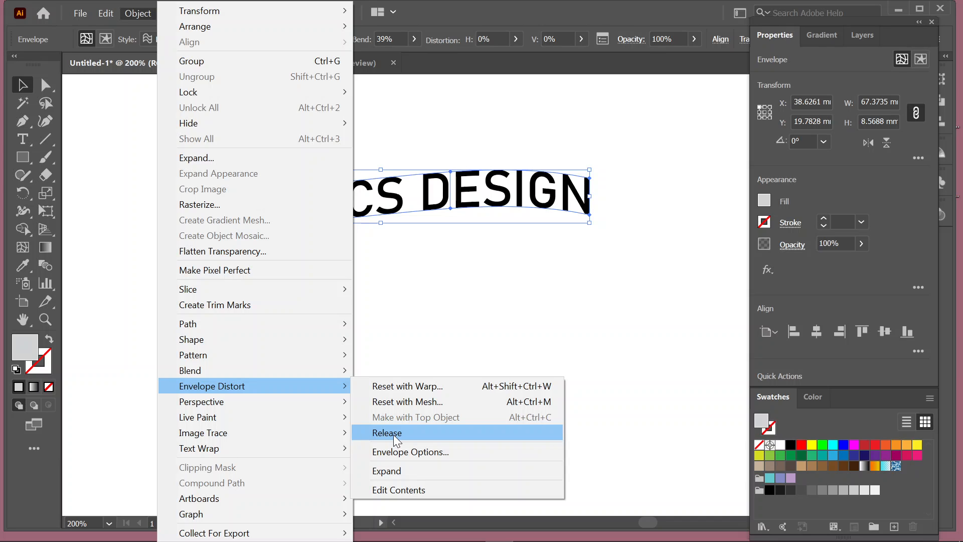
click(419, 490)
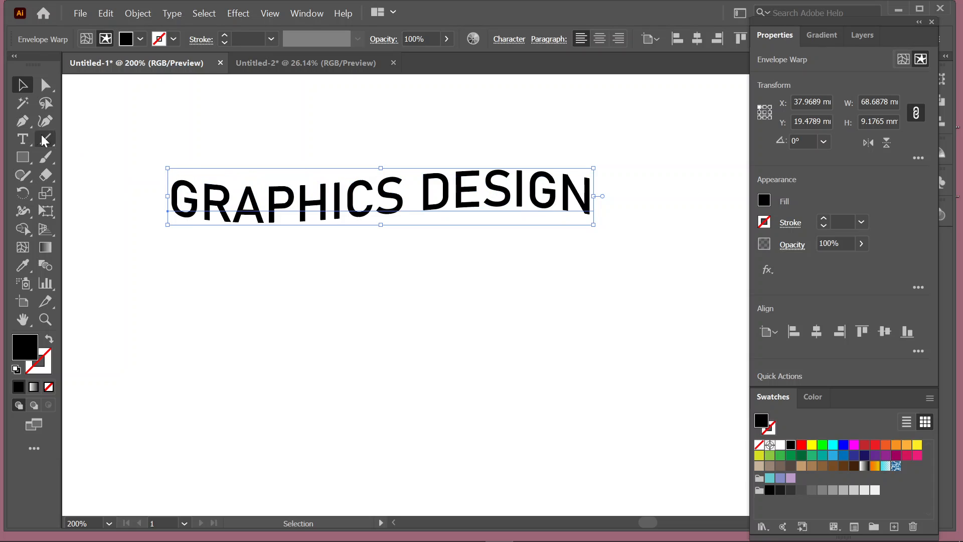
click(22, 138)
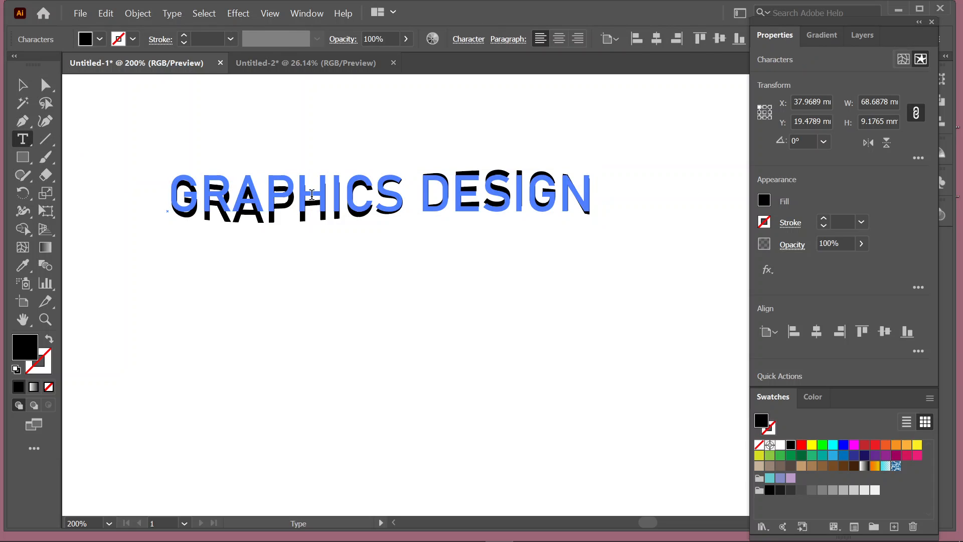
double_click(349, 187)
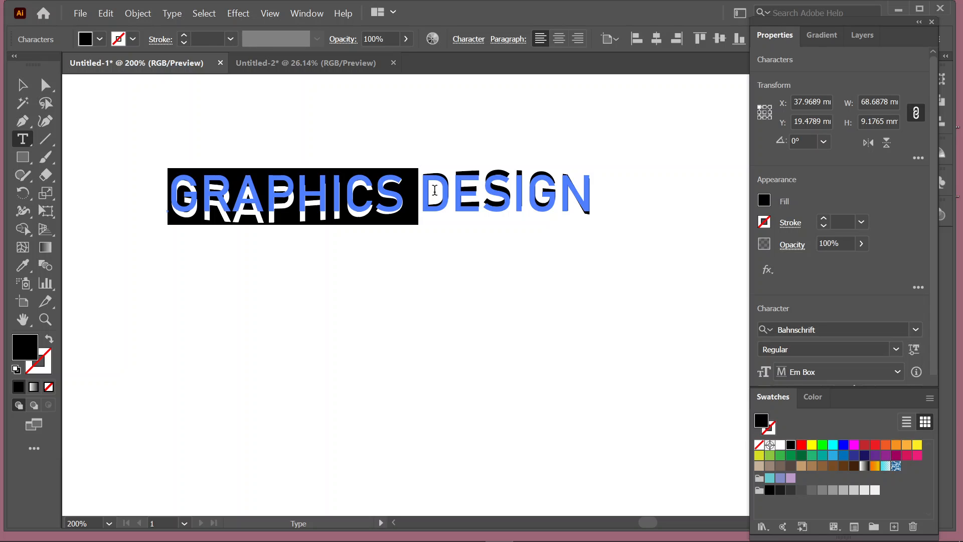
text(MOTION)
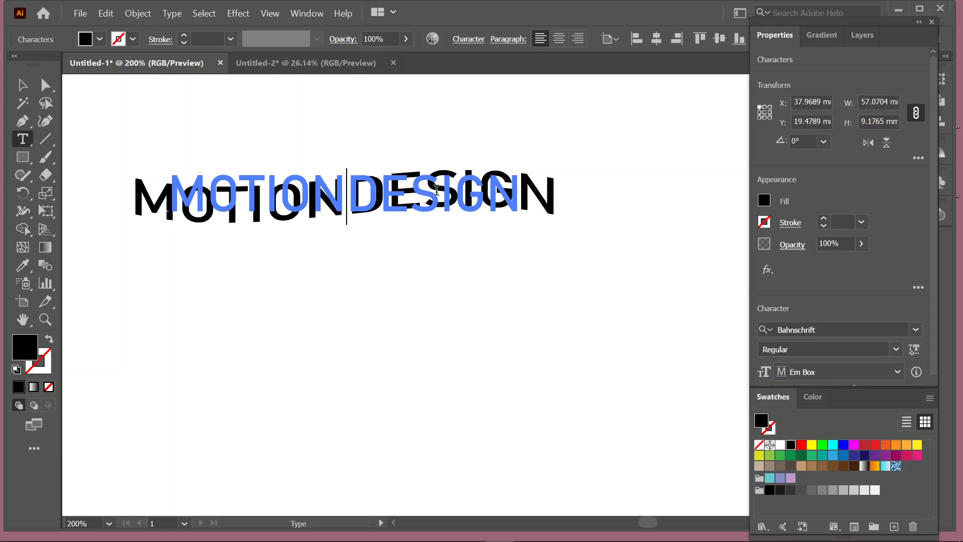
click(22, 84)
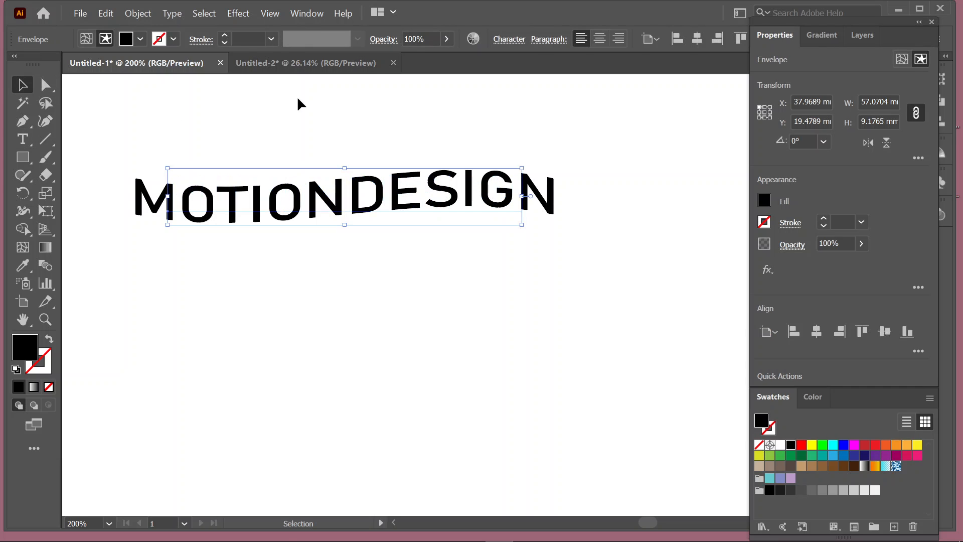
click(364, 157)
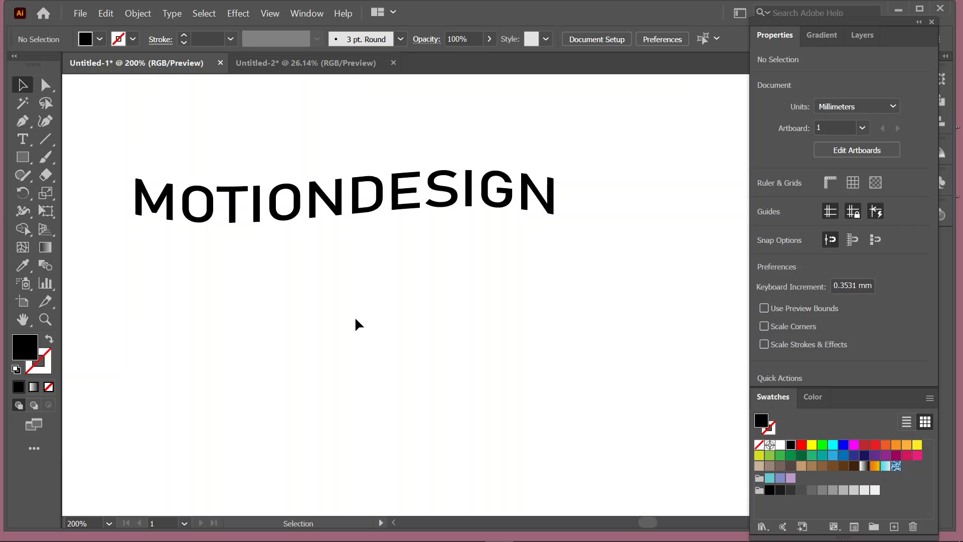
Release the MOTIONDESIGN text from its warp envelope.
click(300, 204)
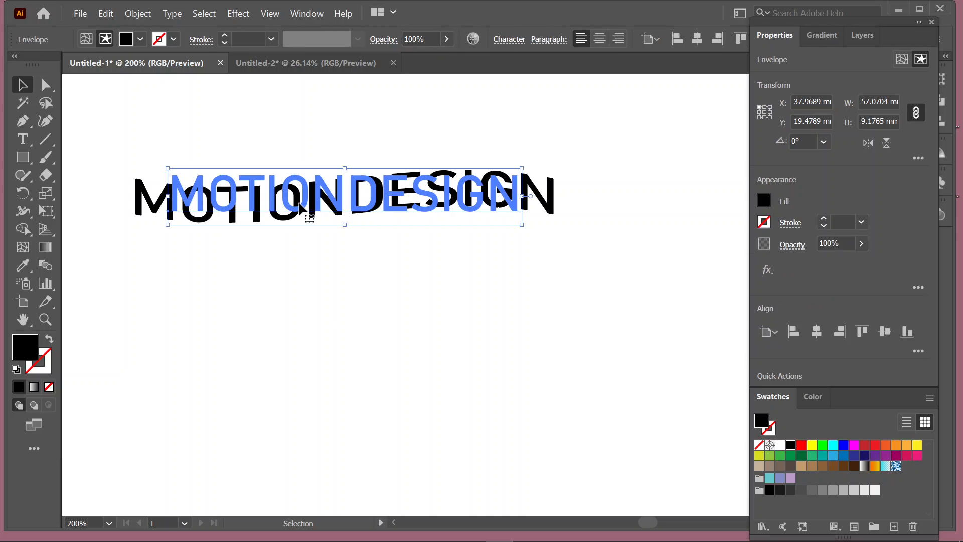
drag(163, 106, 381, 226)
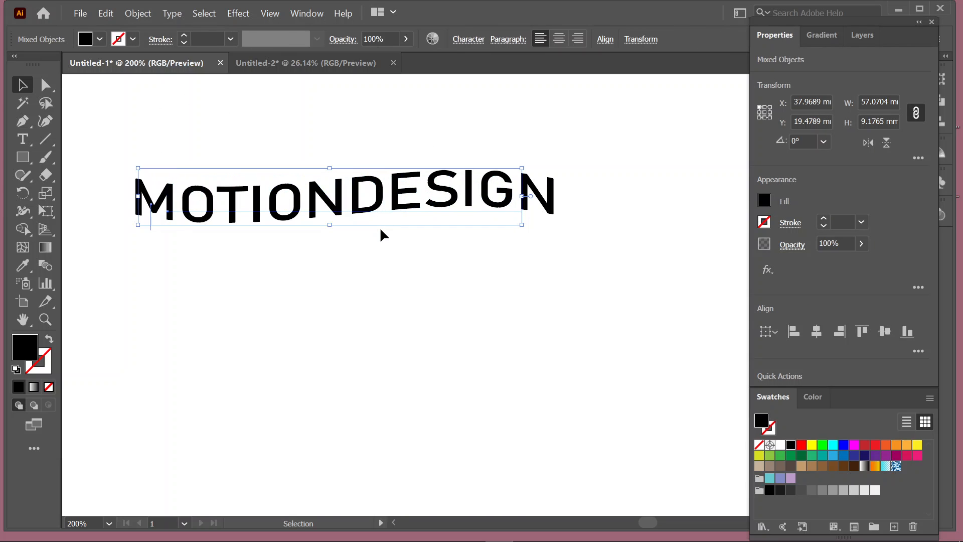
click(140, 13)
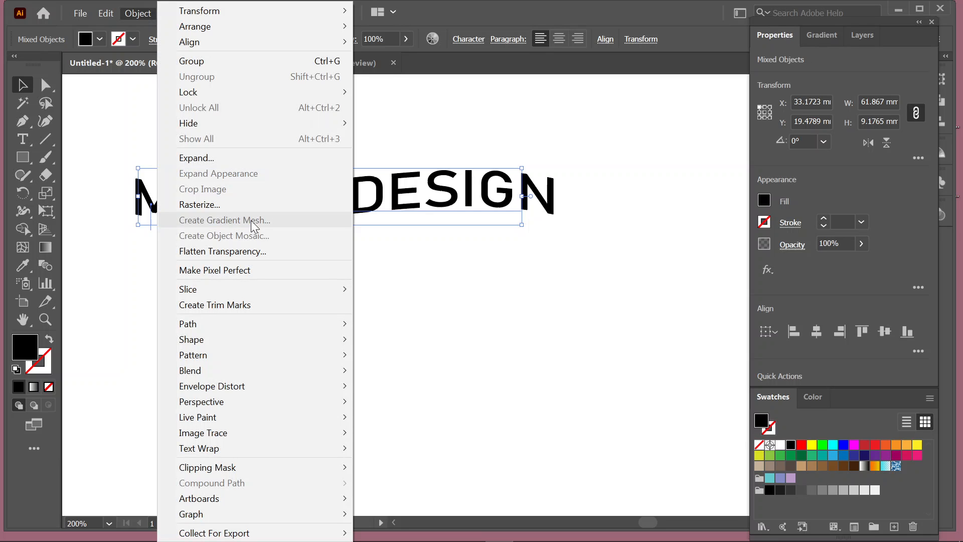
mouse_move(351, 297)
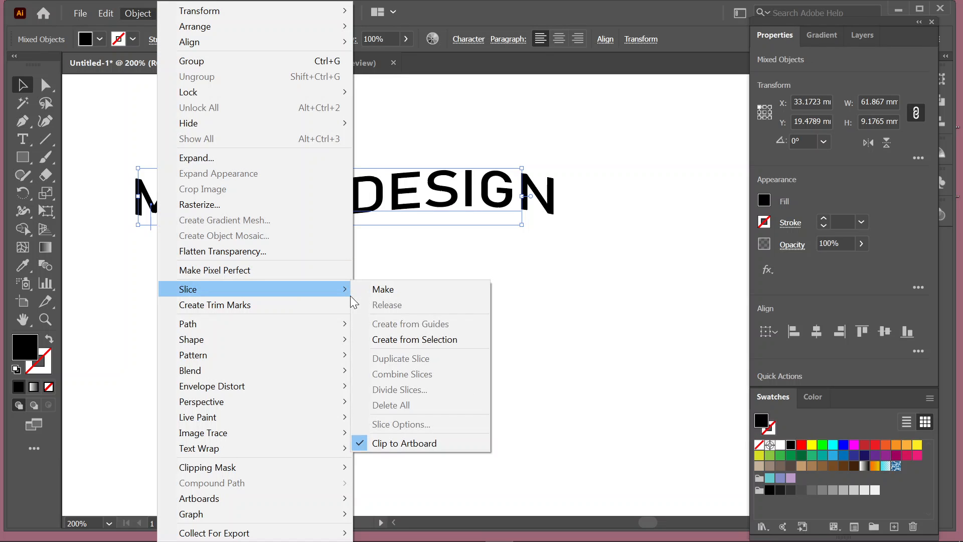
mouse_move(295, 444)
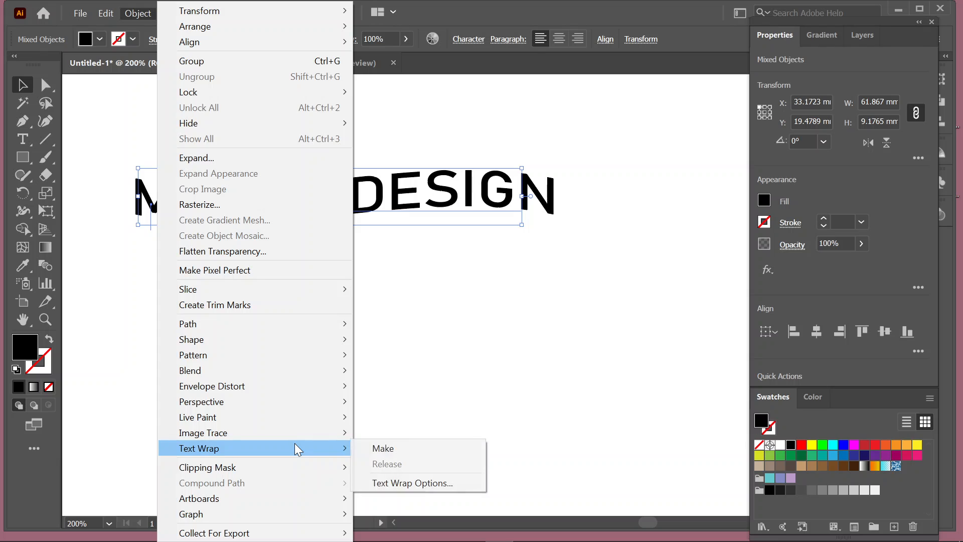
mouse_move(290, 354)
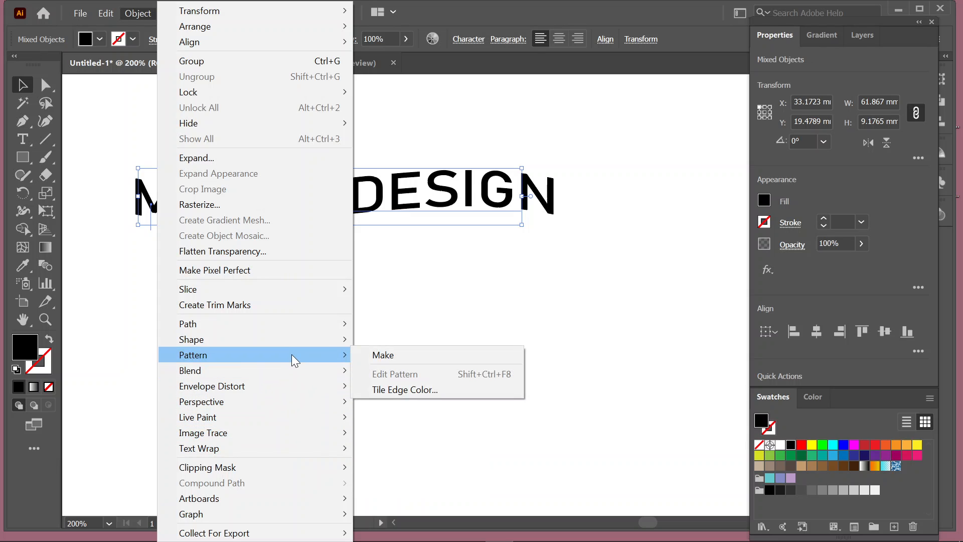
mouse_move(306, 384)
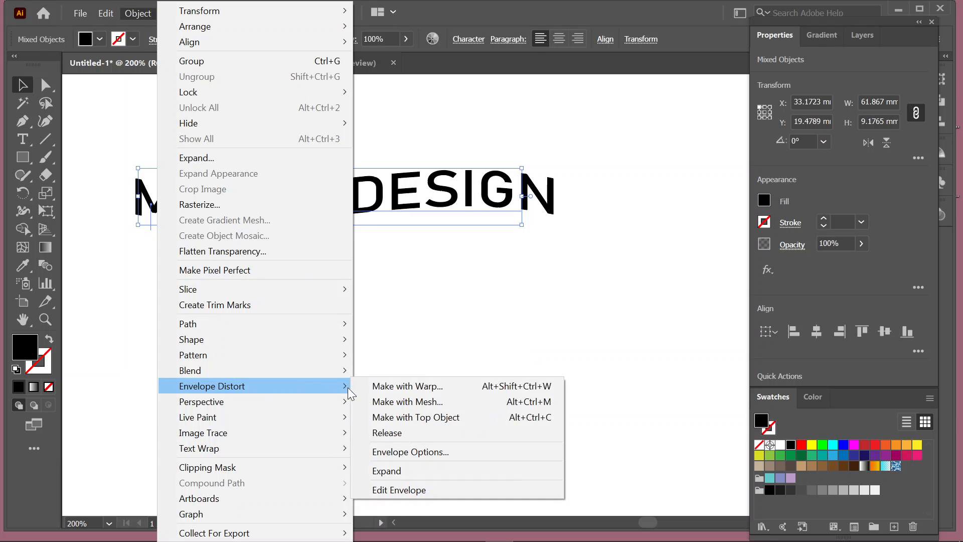
click(436, 432)
Separate the released pieces, shifting the text slightly down and right and the grey mesh shape well below it.
drag(347, 240, 434, 371)
click(417, 282)
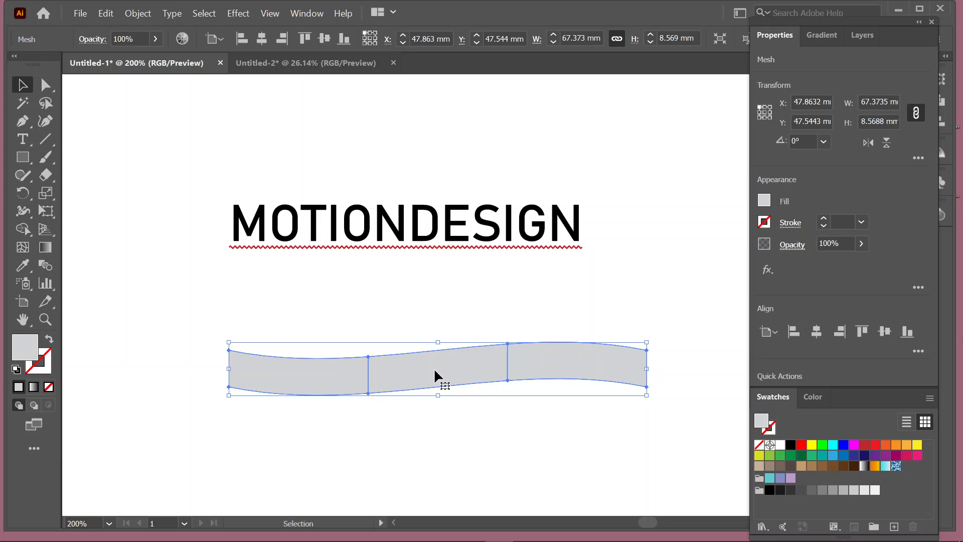
drag(434, 368, 400, 368)
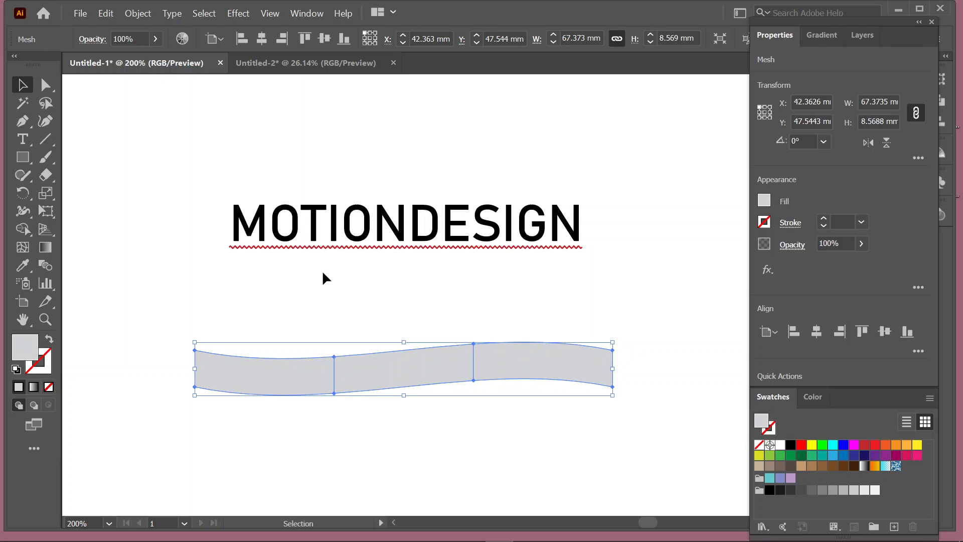
drag(218, 183, 648, 255)
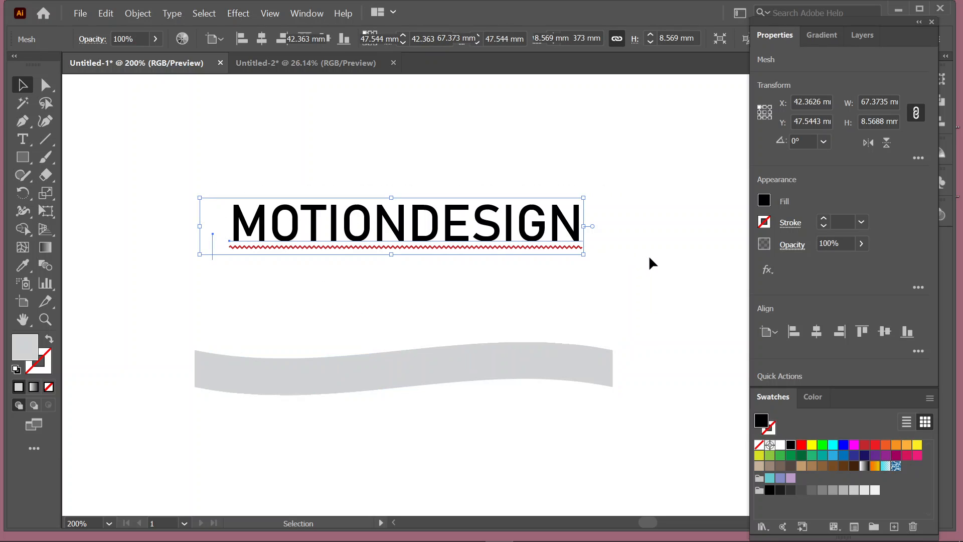
drag(456, 372, 547, 440)
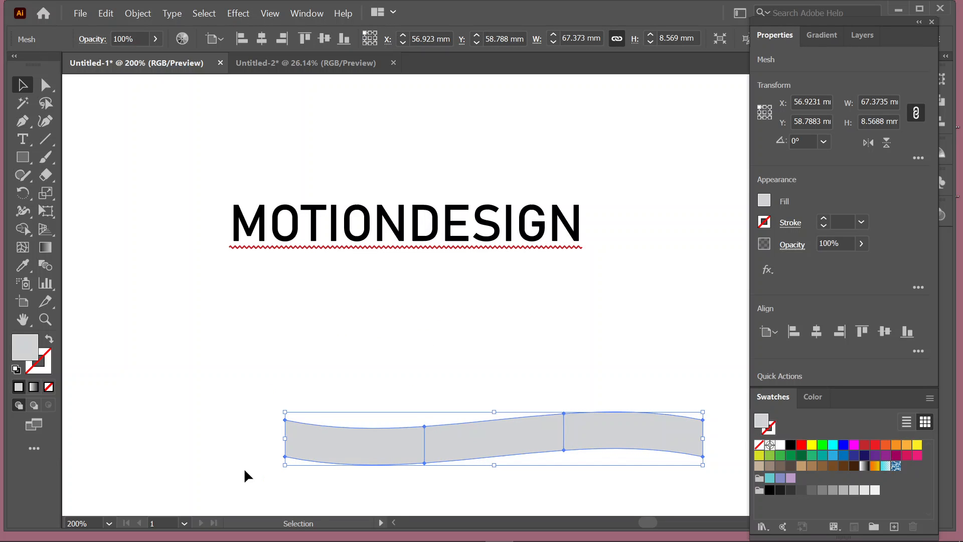
Pull an upper inner anchor point of the grey mesh far down and to the right, and delete the mesh.
click(46, 84)
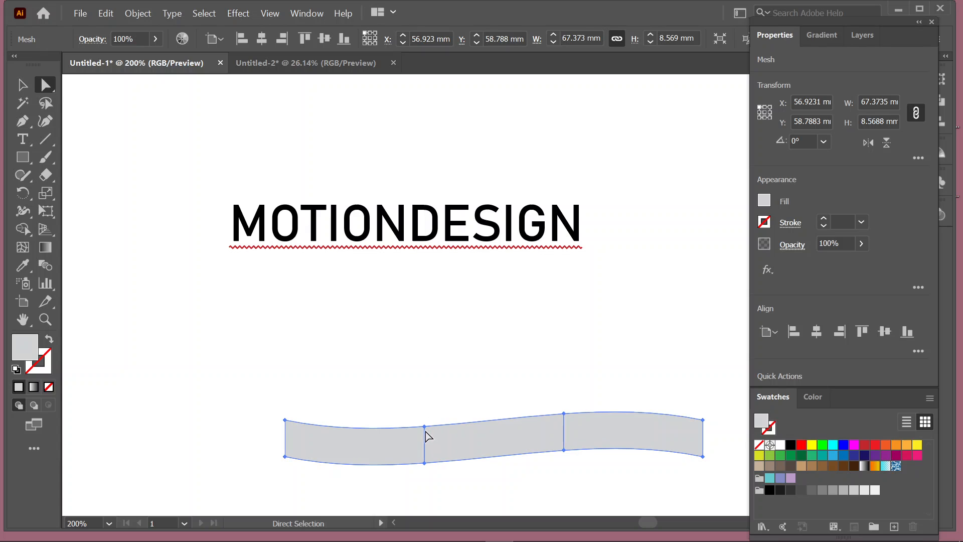
drag(425, 432, 636, 485)
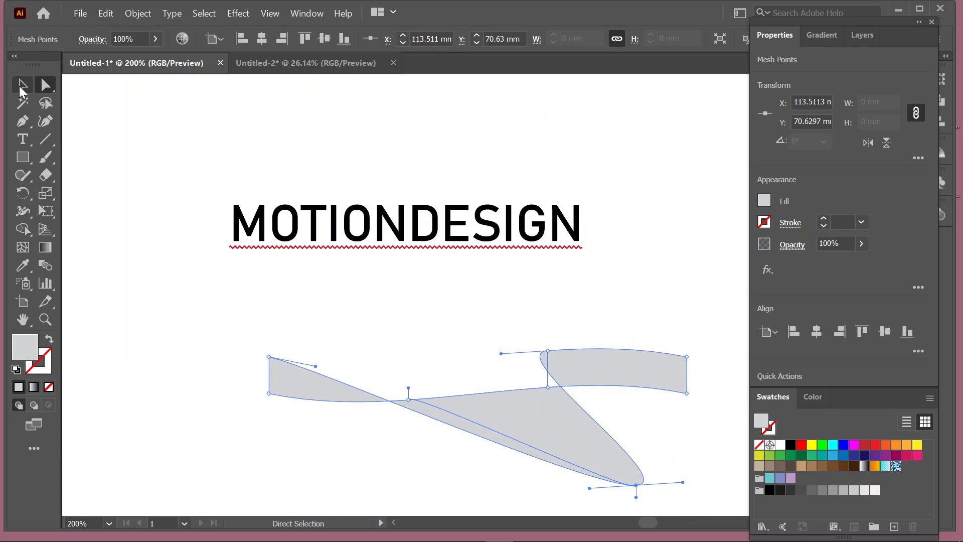
click(21, 86)
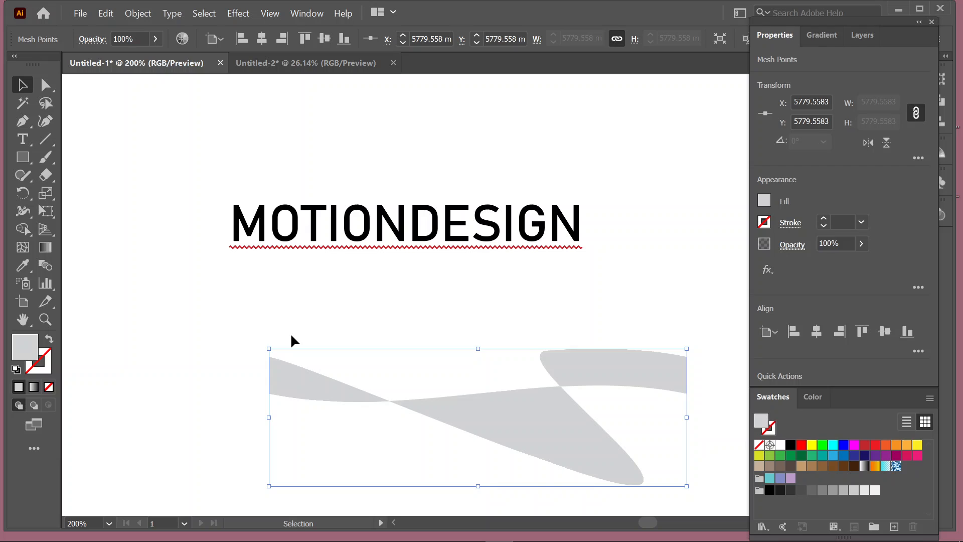
key(Delete)
Insert a space between MOTION and DESIGN in the text.
click(23, 137)
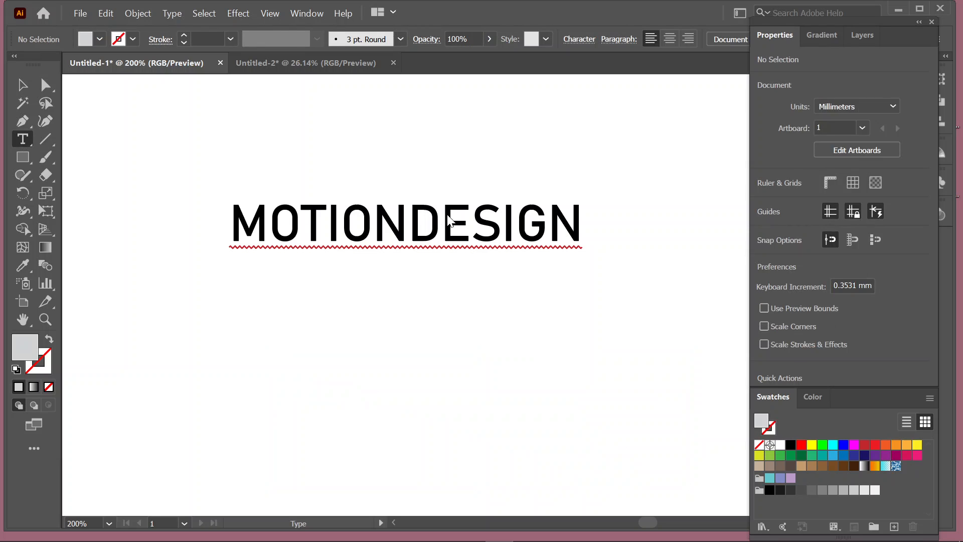
click(412, 216)
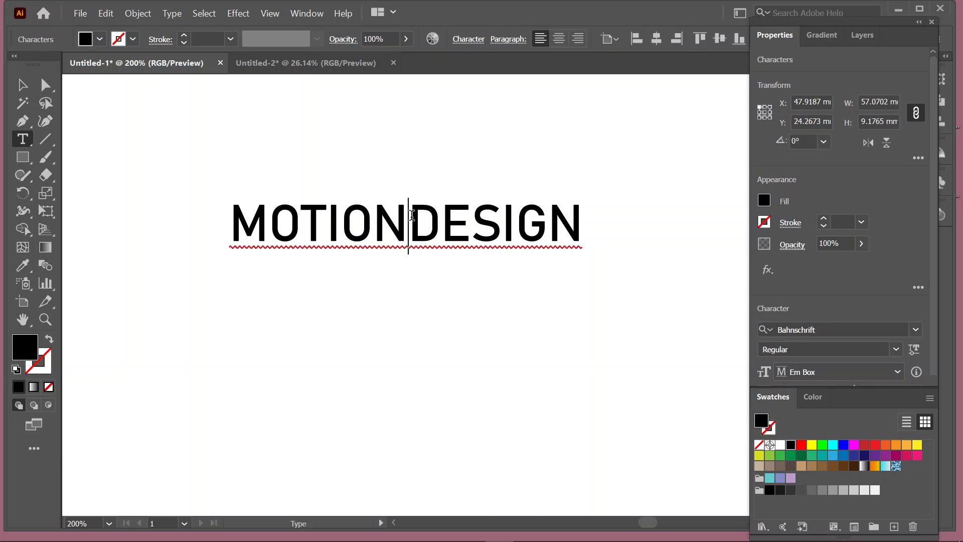
click(22, 84)
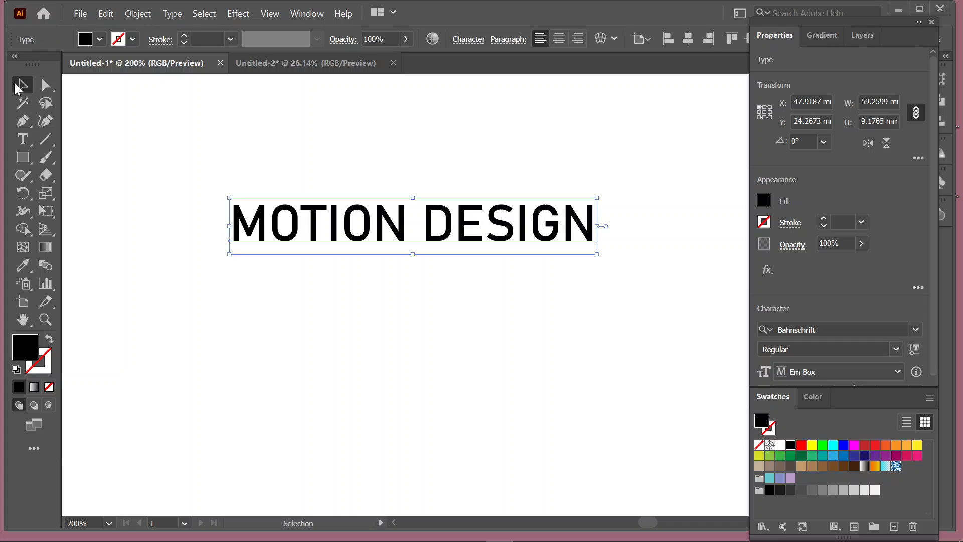
Select the MOTION DESIGN text and open the envelope mesh settings for it.
drag(182, 152, 547, 303)
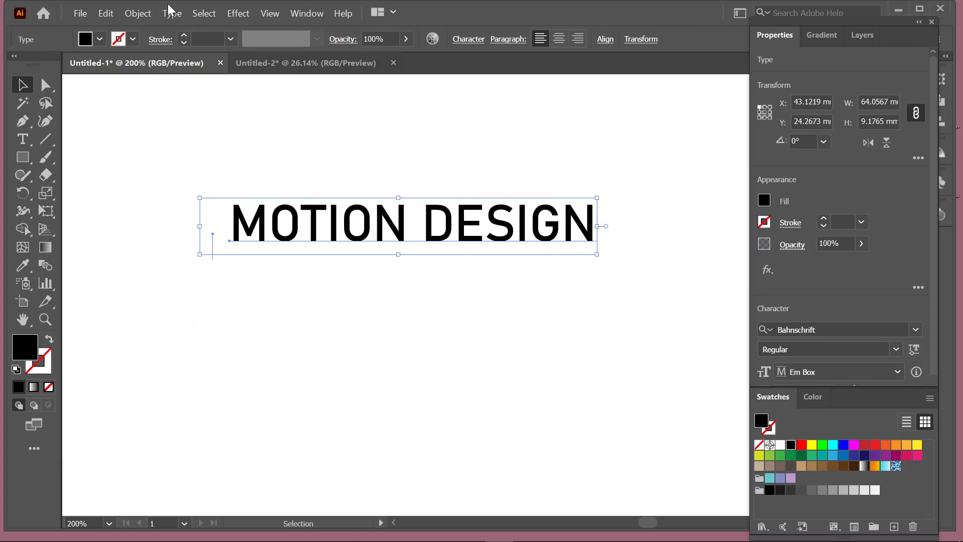
click(137, 13)
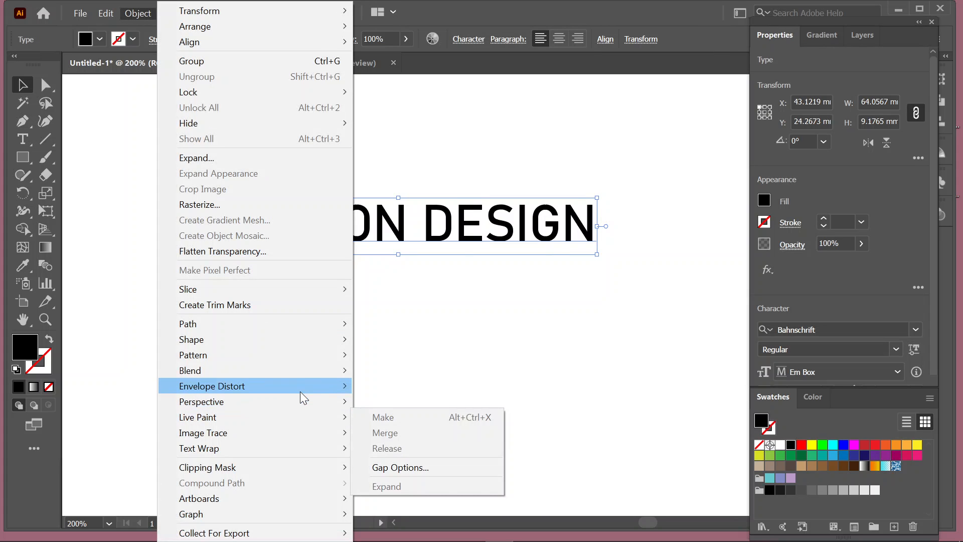
mouse_move(325, 396)
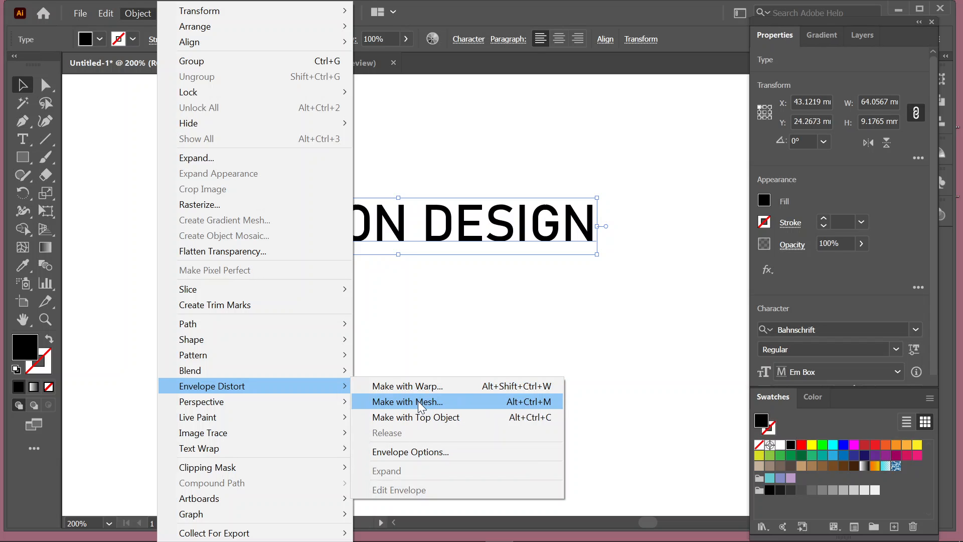
click(418, 402)
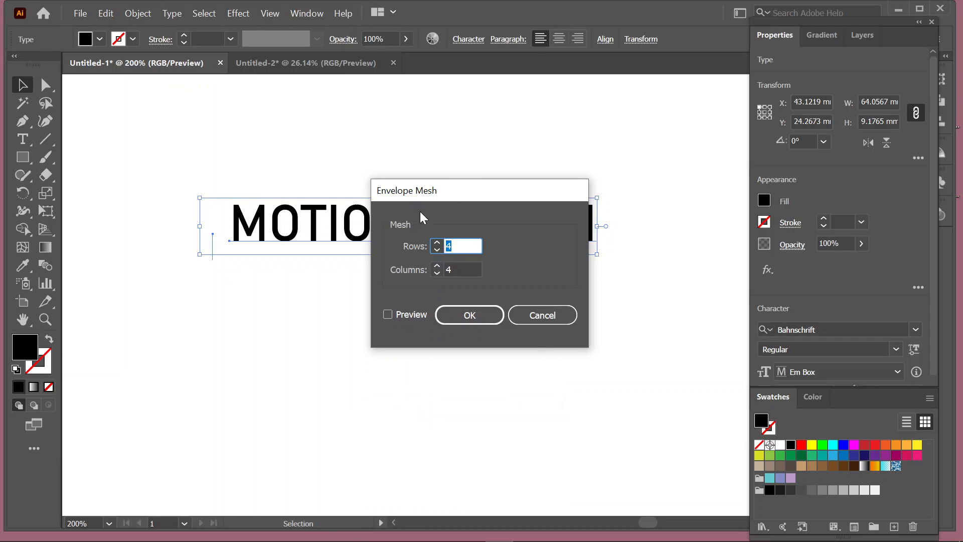
Apply an envelope mesh with 3 rows and 3 columns to the MOTION DESIGN text, with the preview enabled.
drag(491, 189, 328, 296)
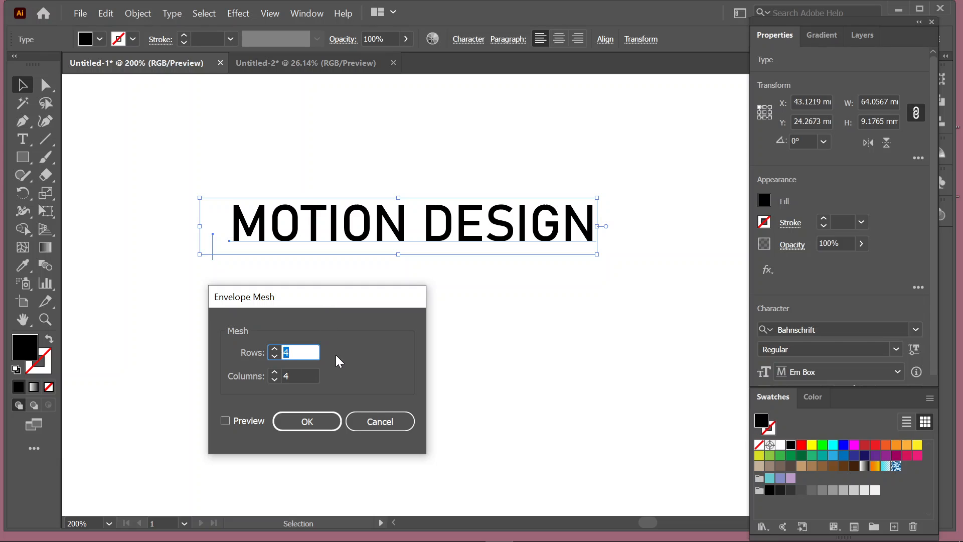
text(2)
click(276, 381)
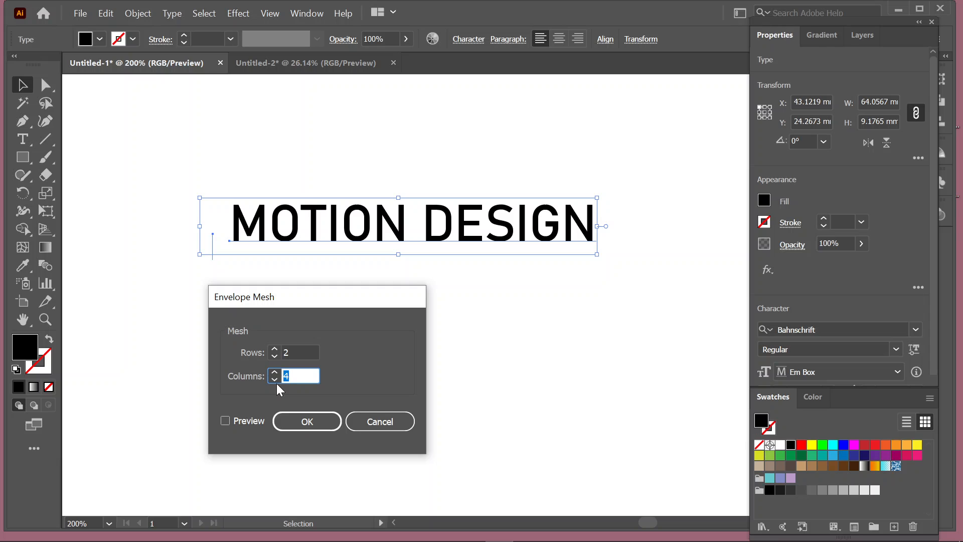
text(3)
click(289, 351)
text(3)
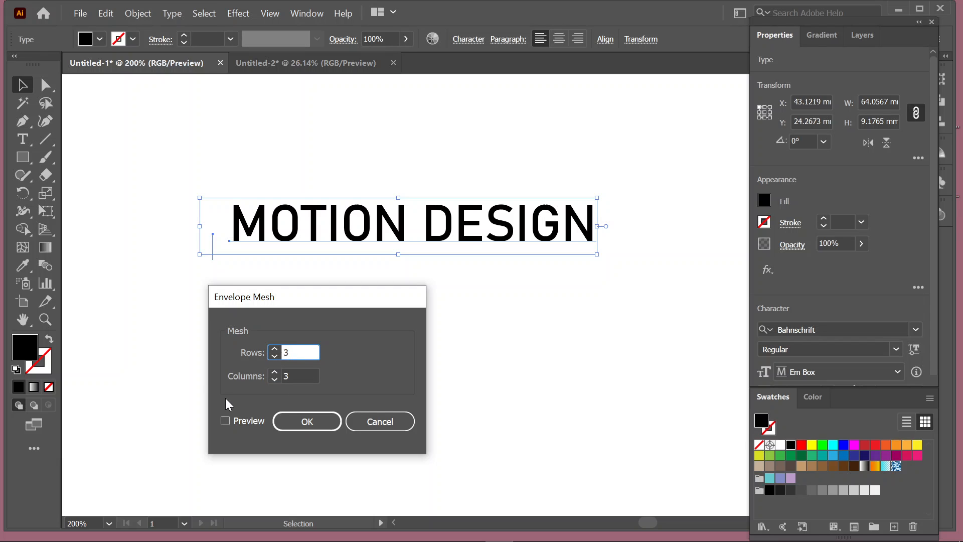
click(225, 420)
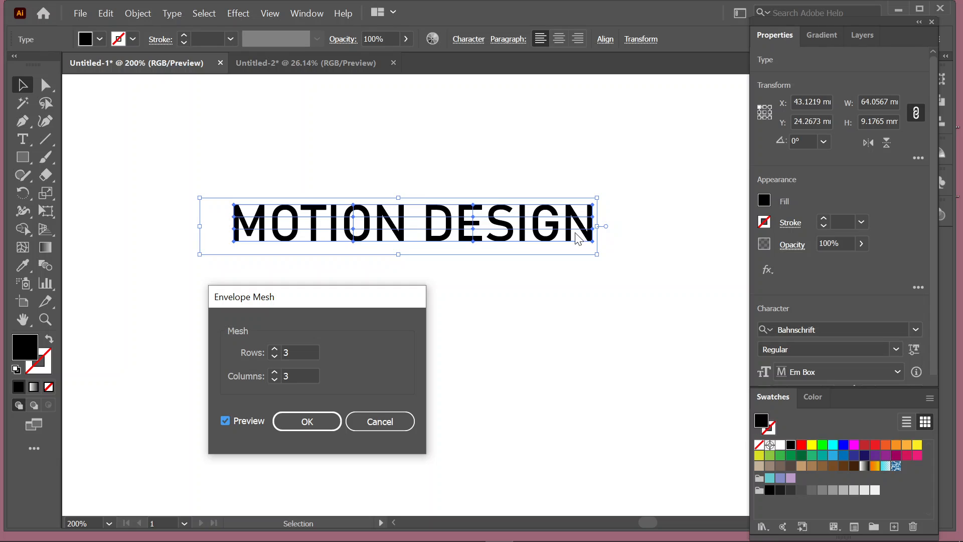
click(326, 426)
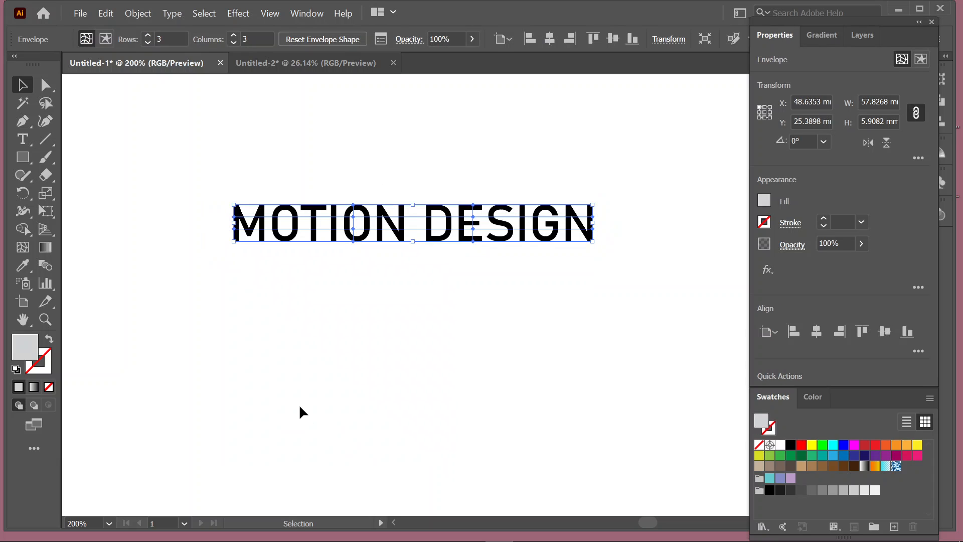
Pull the inner mesh point on MOTION's second O down to about Y 26.1 mm and raise the upper one above DESIGN to about Y 17.4 mm.
key(ctrl+plus)
key(space)
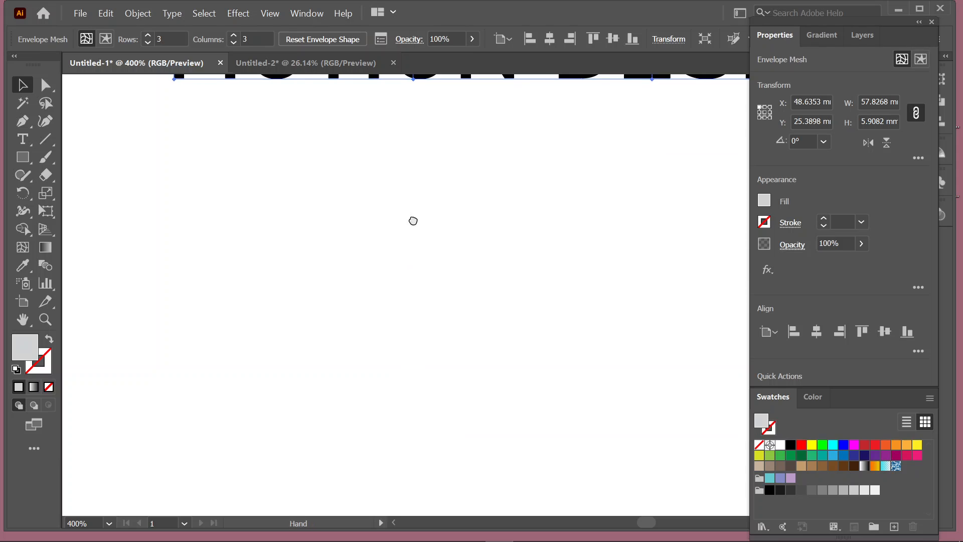
drag(412, 219, 333, 413)
scroll(332, 410, down, 1)
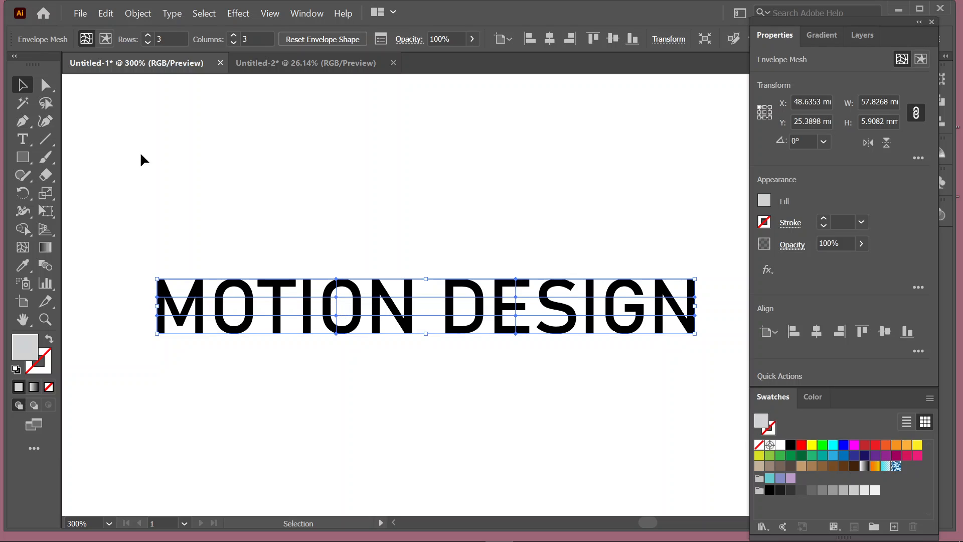
click(53, 92)
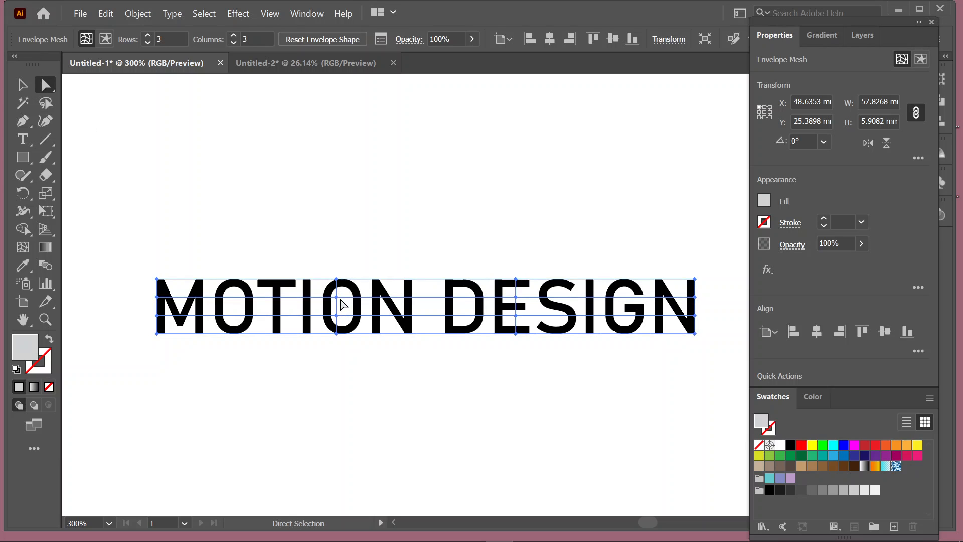
mouse_move(336, 298)
mouse_down()
mouse_move(360, 233)
mouse_move(368, 250)
mouse_move(336, 308)
mouse_move(349, 269)
mouse_move(343, 289)
mouse_up()
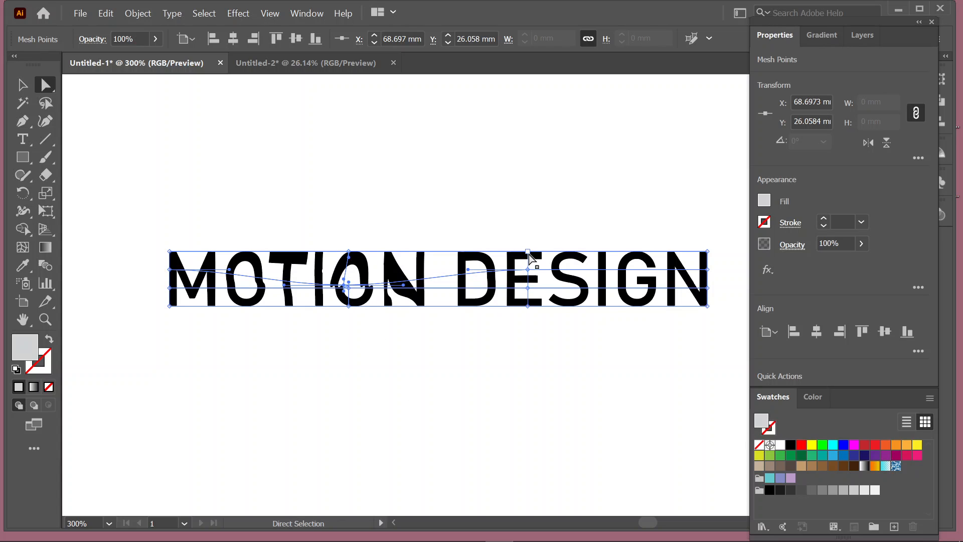
drag(528, 251, 519, 205)
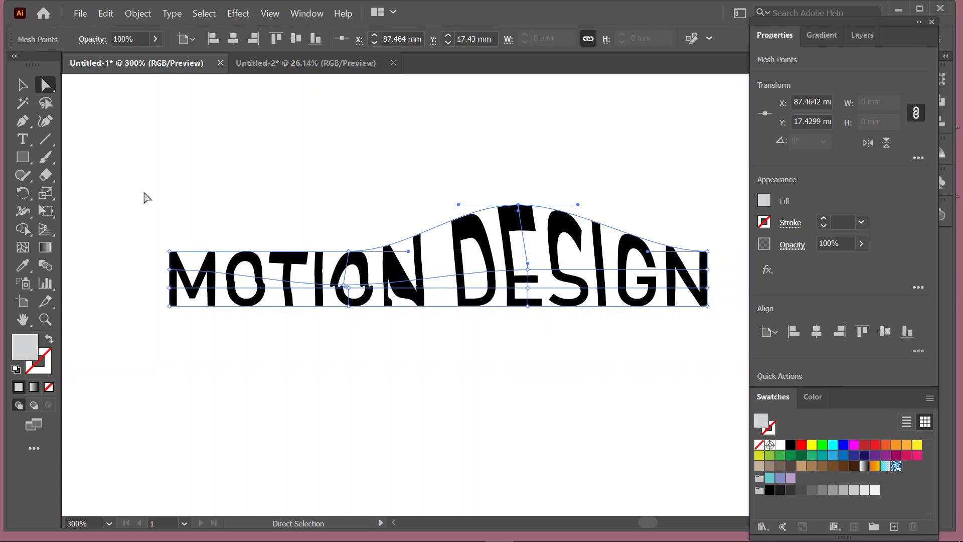
Raise the mesh point above DESIGN to about Y 10.6 mm with the Scale tool, undoing any excessive stretch.
click(46, 193)
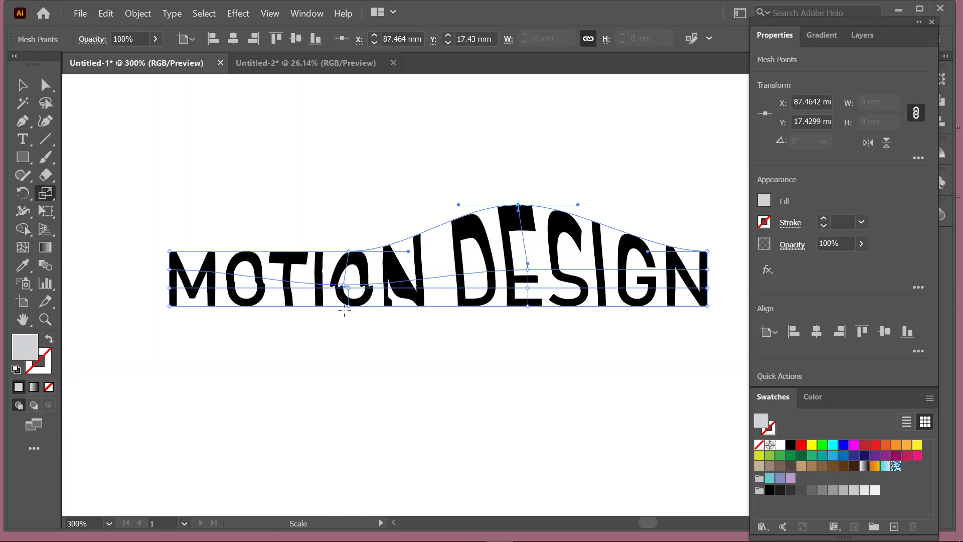
mouse_move(344, 311)
mouse_down()
mouse_move(348, 370)
mouse_move(344, 310)
mouse_up()
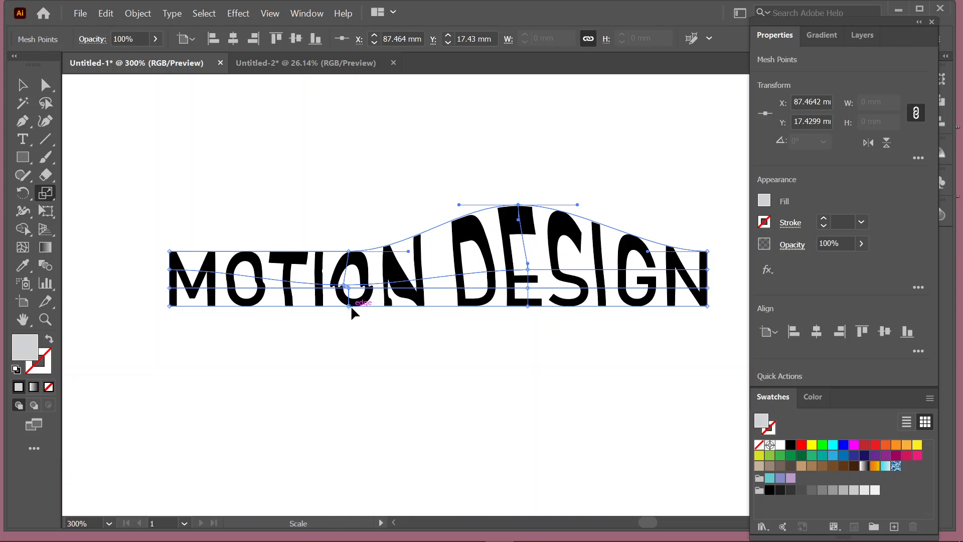
click(351, 352)
mouse_move(347, 303)
mouse_down()
mouse_move(359, 349)
mouse_move(401, 279)
mouse_move(335, 256)
mouse_move(266, 264)
mouse_move(396, 236)
mouse_move(357, 254)
mouse_move(377, 237)
mouse_move(346, 241)
mouse_move(364, 211)
mouse_move(351, 206)
mouse_move(372, 200)
mouse_move(345, 194)
mouse_move(355, 188)
mouse_move(360, 200)
mouse_move(392, 146)
mouse_move(355, 173)
mouse_move(332, 173)
mouse_up()
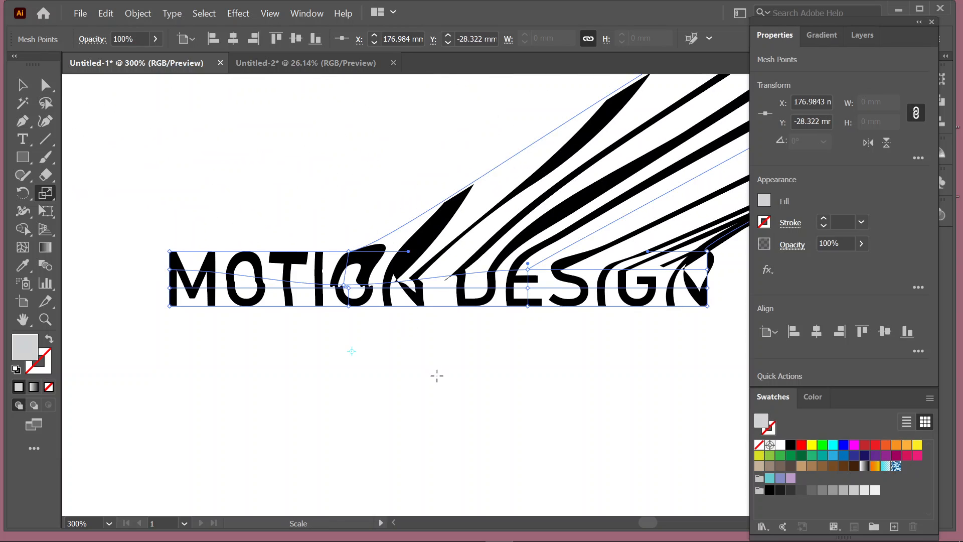
key(ctrl+z)
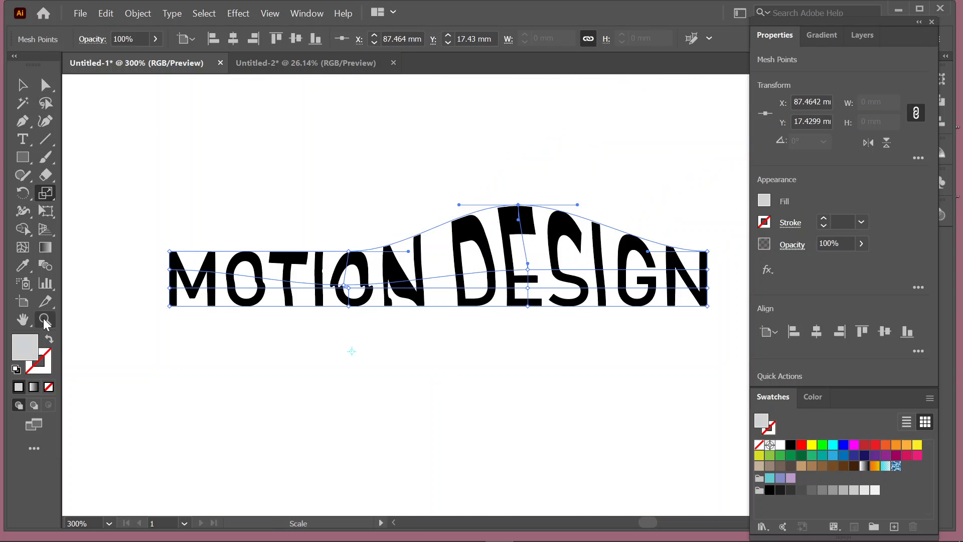
drag(171, 268, 171, 240)
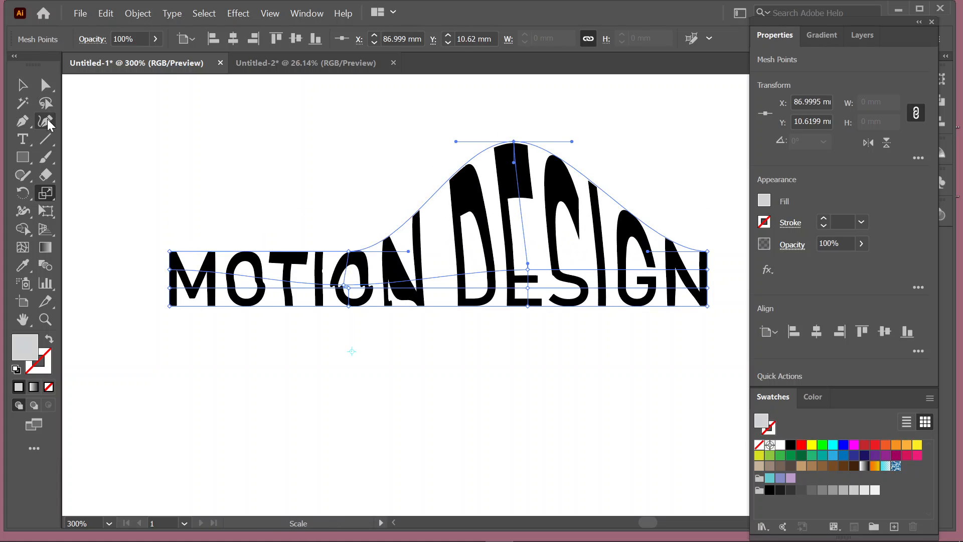
Scale the mesh points along the text's left edge vertically to about 41.6 mm tall, and deselect the envelope.
click(46, 84)
drag(134, 201, 259, 345)
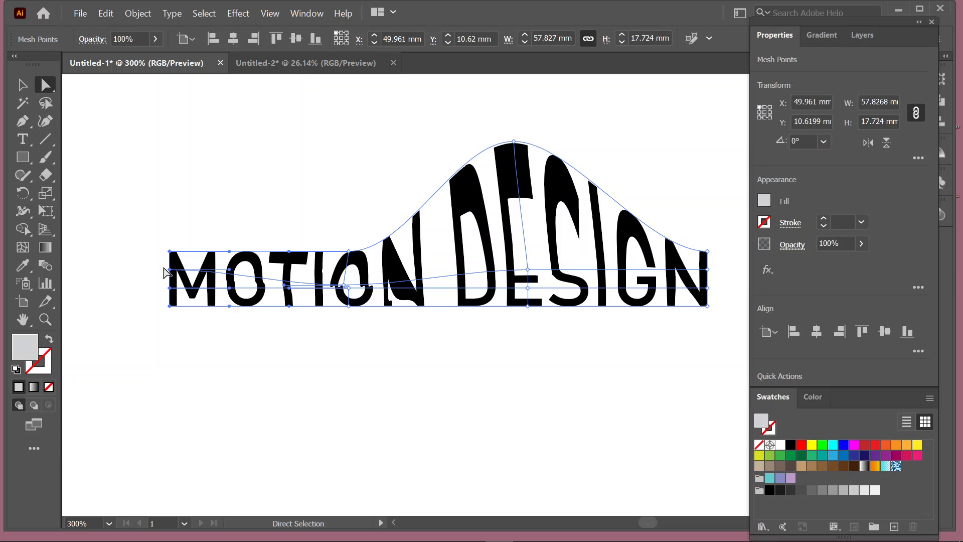
click(46, 193)
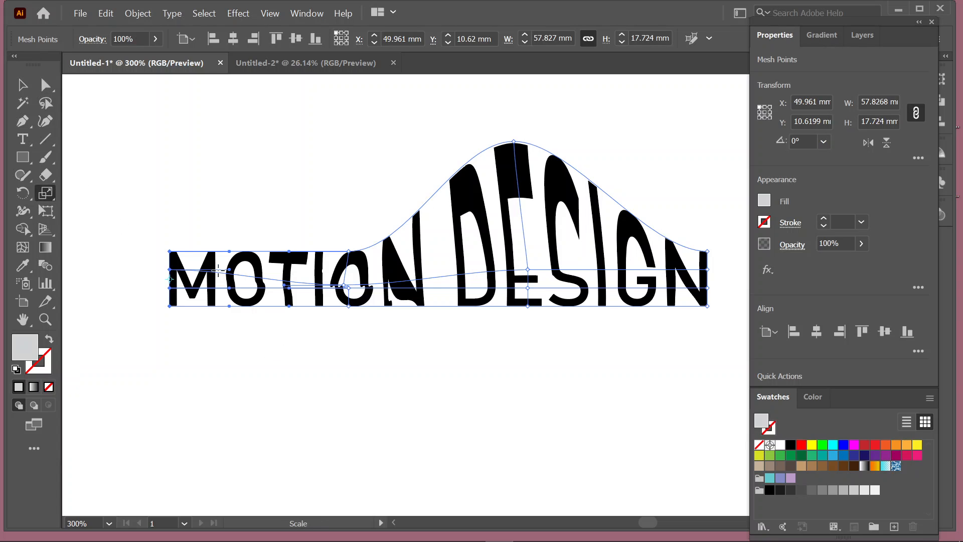
drag(173, 276, 172, 217)
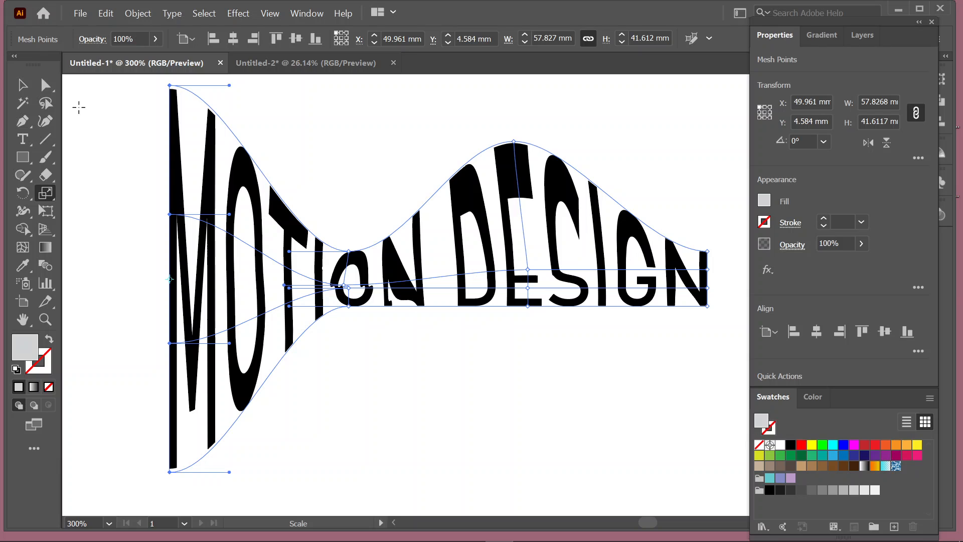
click(29, 88)
click(405, 314)
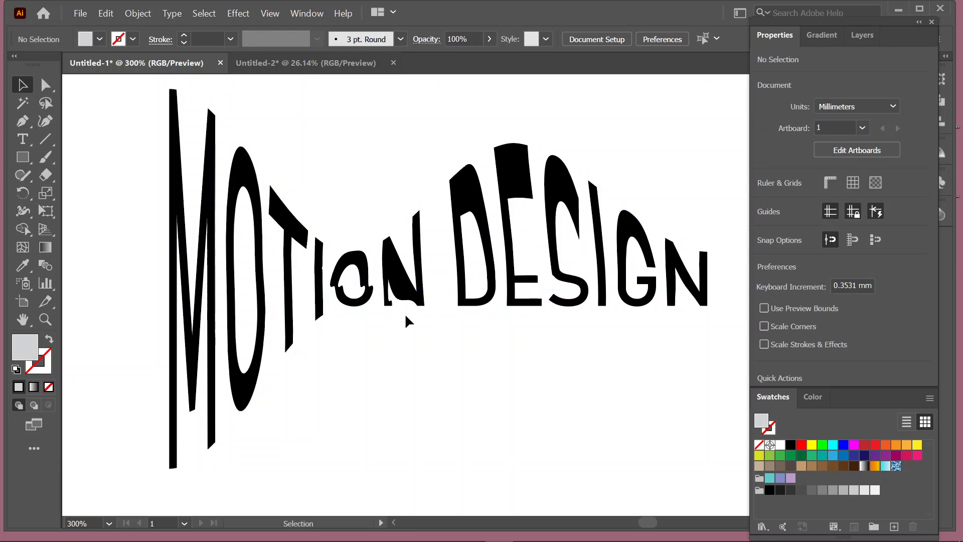
scroll(404, 313, down, 3)
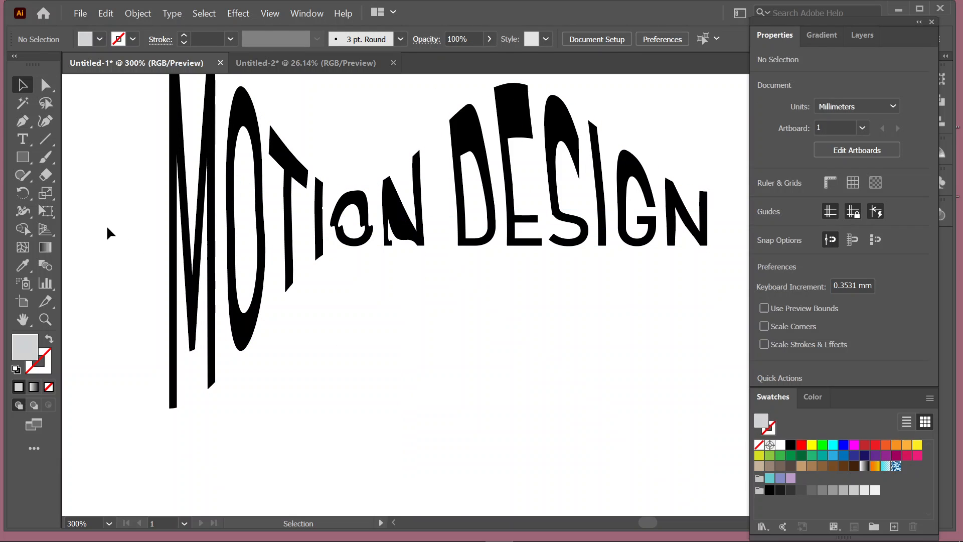
Release the distorted MOTION DESIGN text from its envelope mesh.
drag(114, 224, 600, 216)
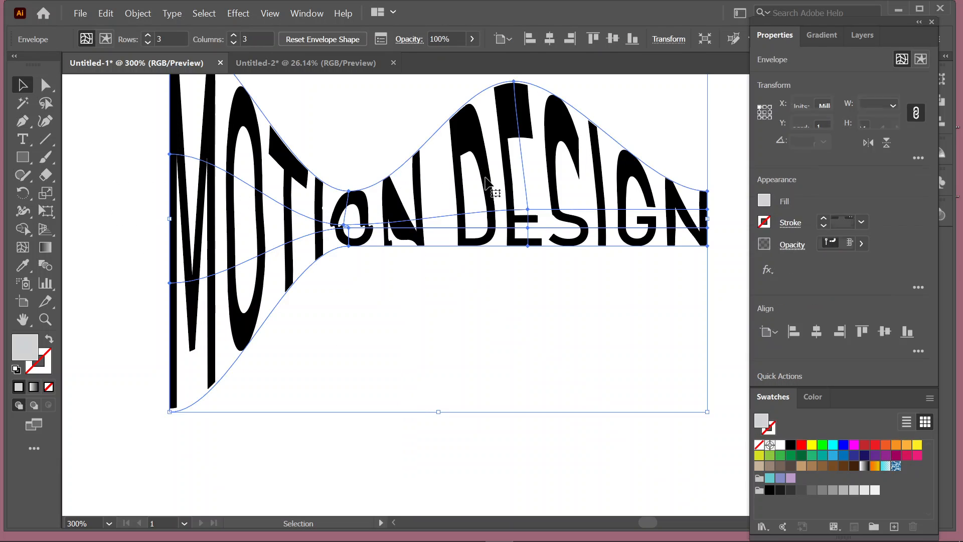
click(128, 17)
mouse_move(309, 387)
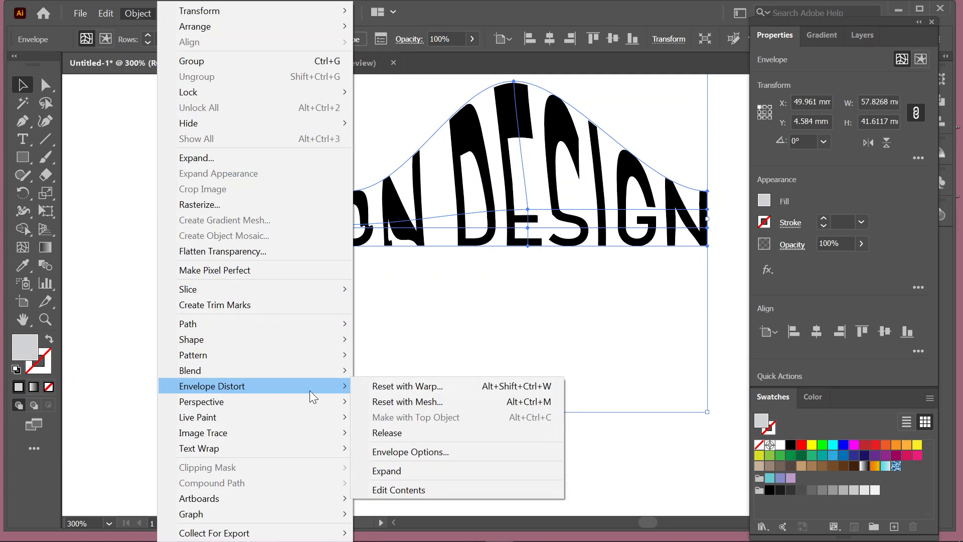
click(452, 432)
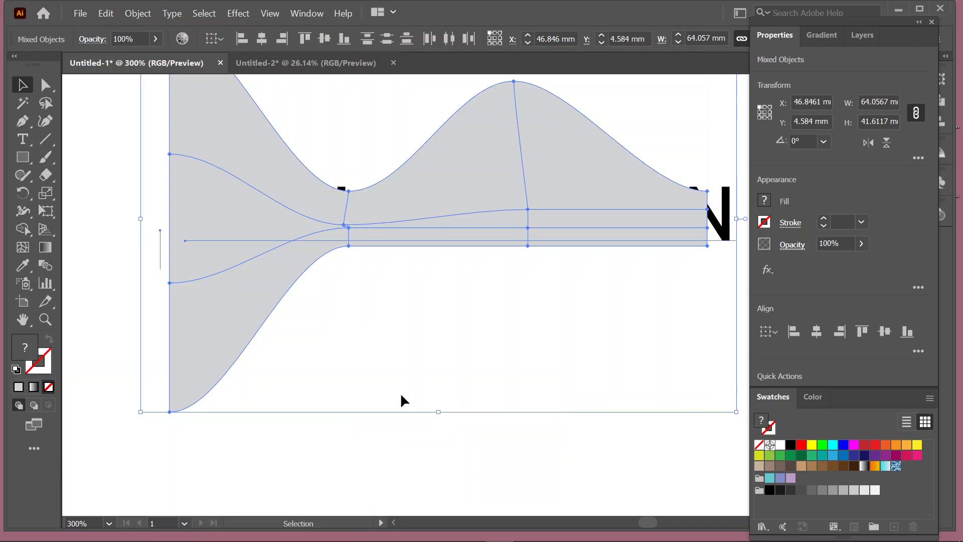
Try moving the released grey mesh shape away from the MOTION DESIGN text and back over it.
scroll(420, 379, down, 3)
mouse_move(381, 131)
mouse_down()
mouse_move(442, 336)
mouse_move(371, 139)
mouse_up()
right_click(433, 150)
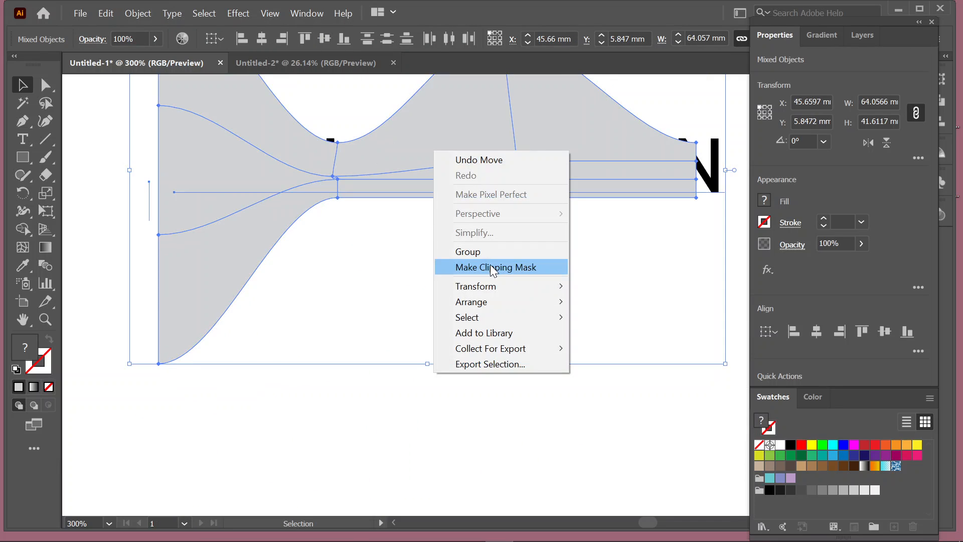
click(90, 219)
drag(327, 191, 282, 353)
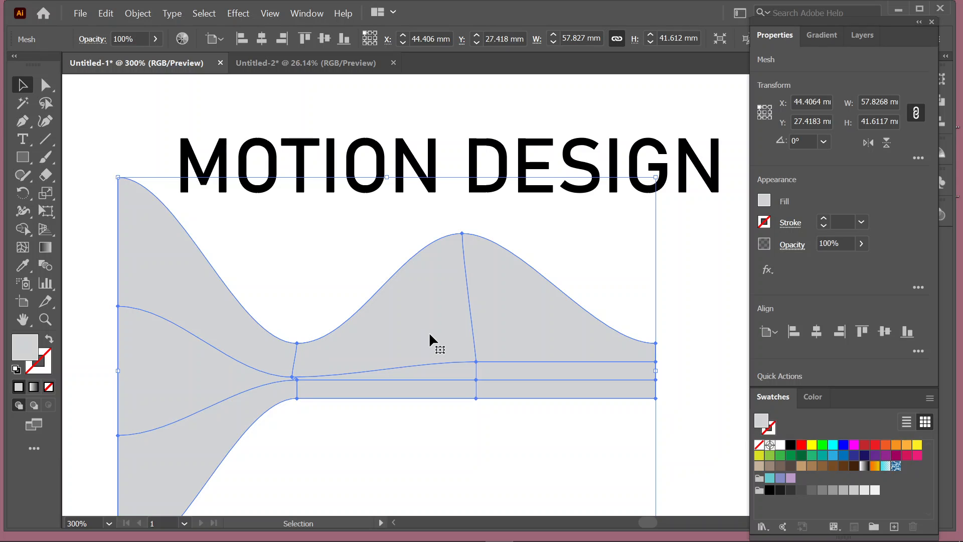
drag(430, 333, 507, 162)
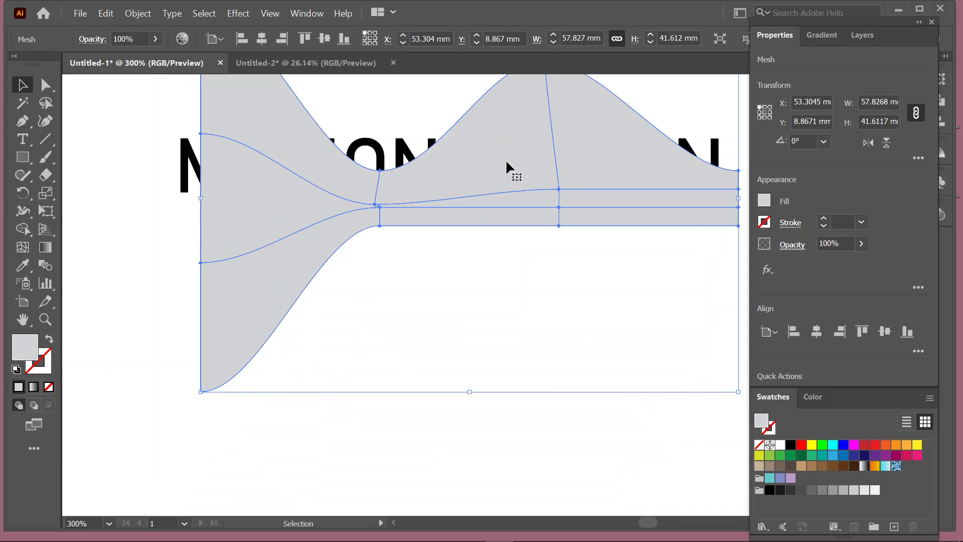
Undo the moves of the mesh and text, and restore the text's envelope distortion.
key(ctrl+z)
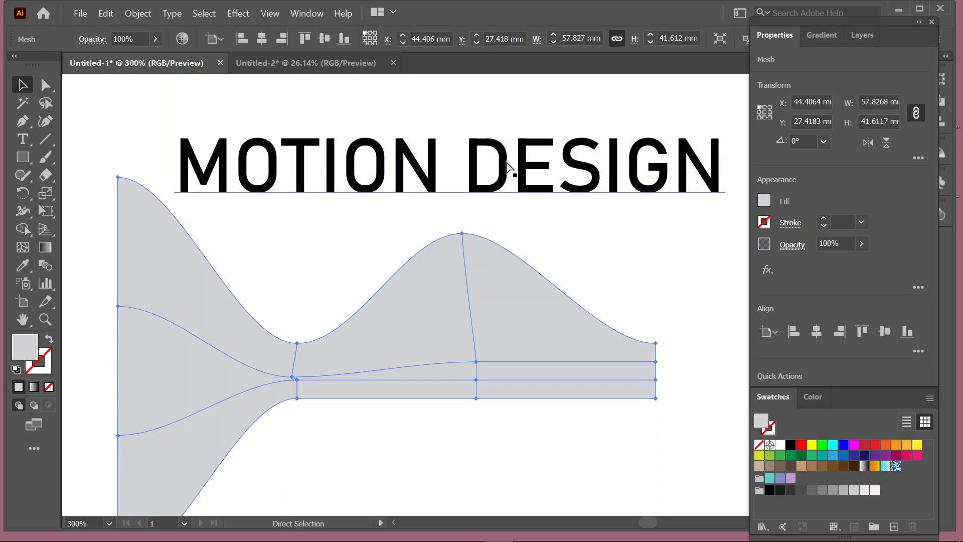
key(ctrl+z)
key(ctrl+a)
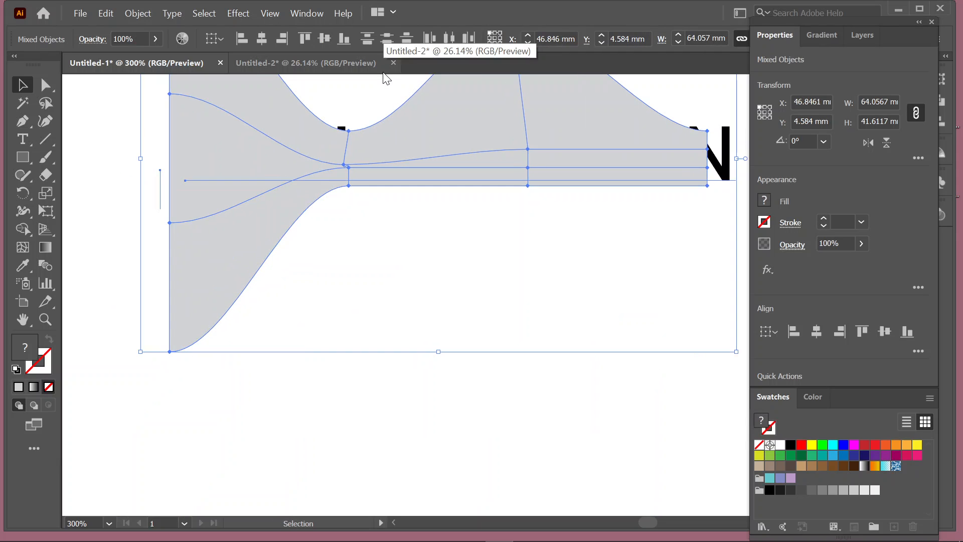
key(ctrl+alt+c)
Edit the contents of the envelope and replace the word MOTION with GRAPHICS in the distorted text.
click(152, 17)
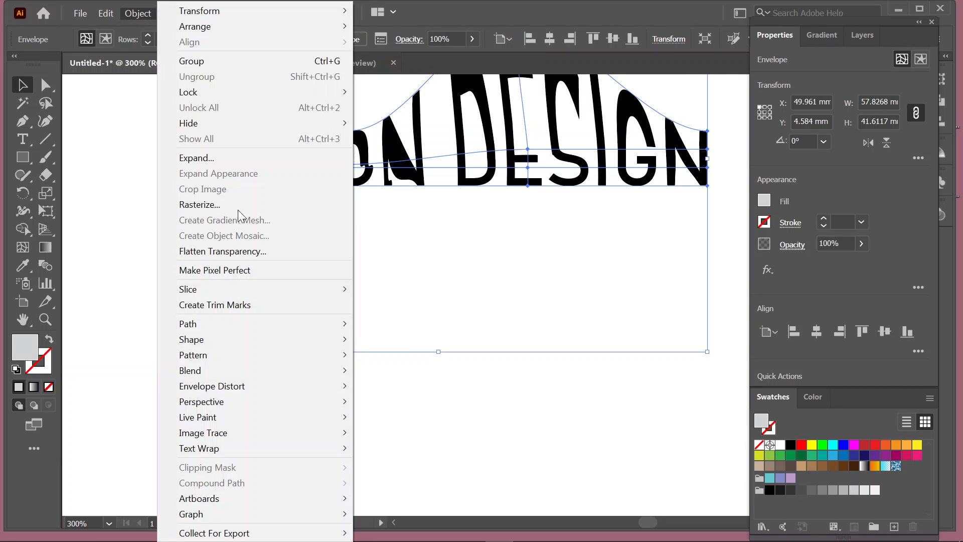
mouse_move(292, 387)
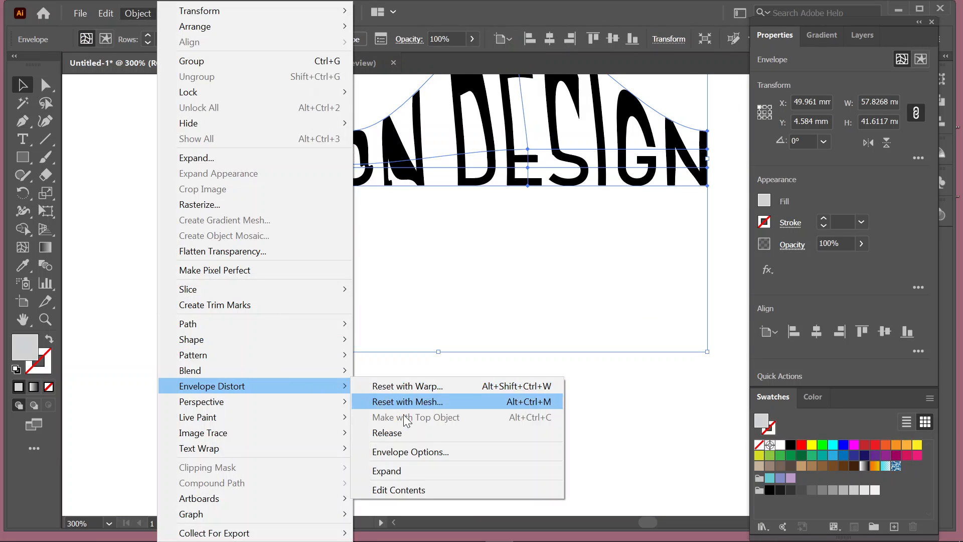
click(437, 491)
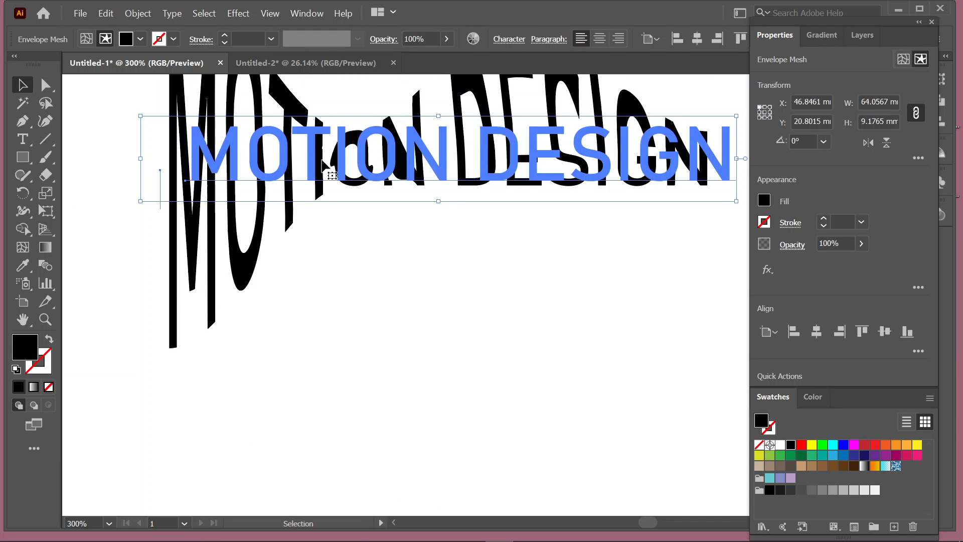
click(22, 138)
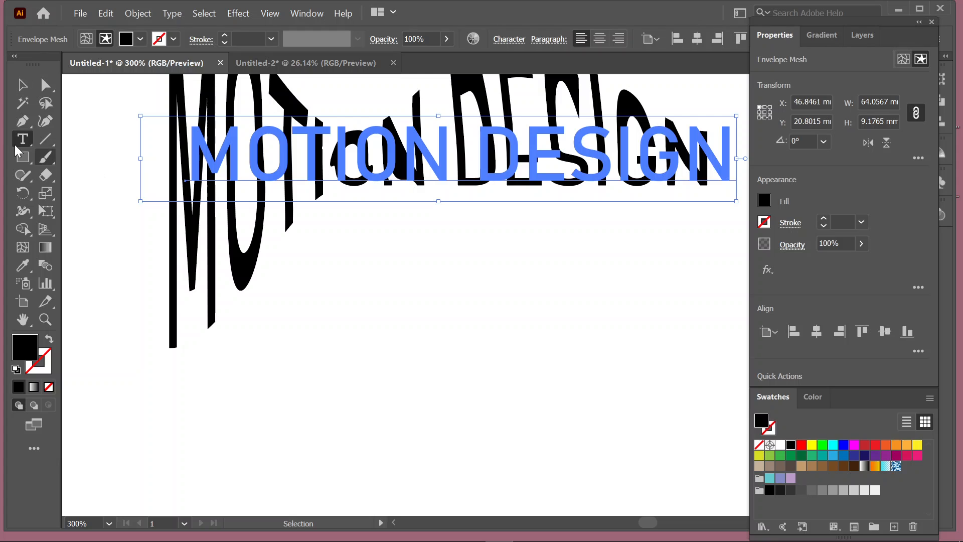
double_click(387, 152)
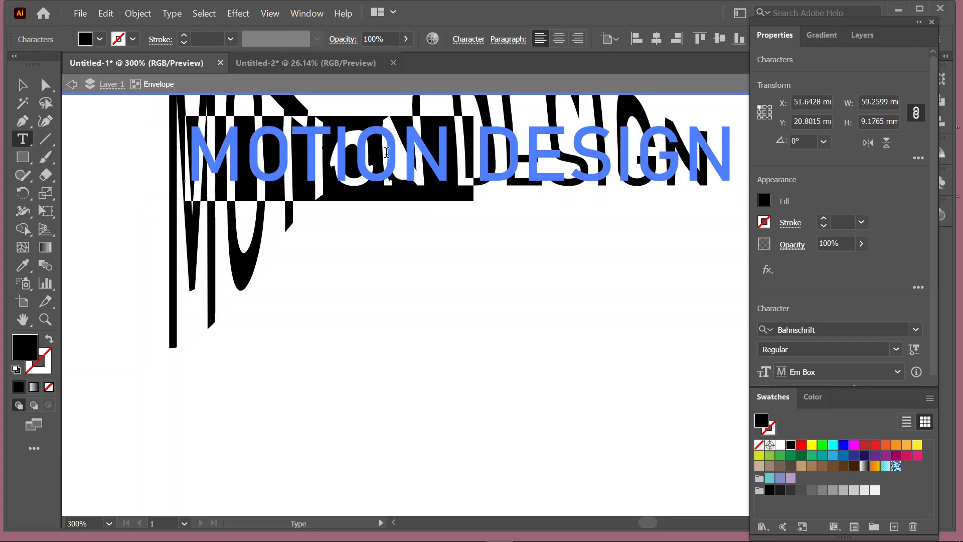
text(GRAPHI)
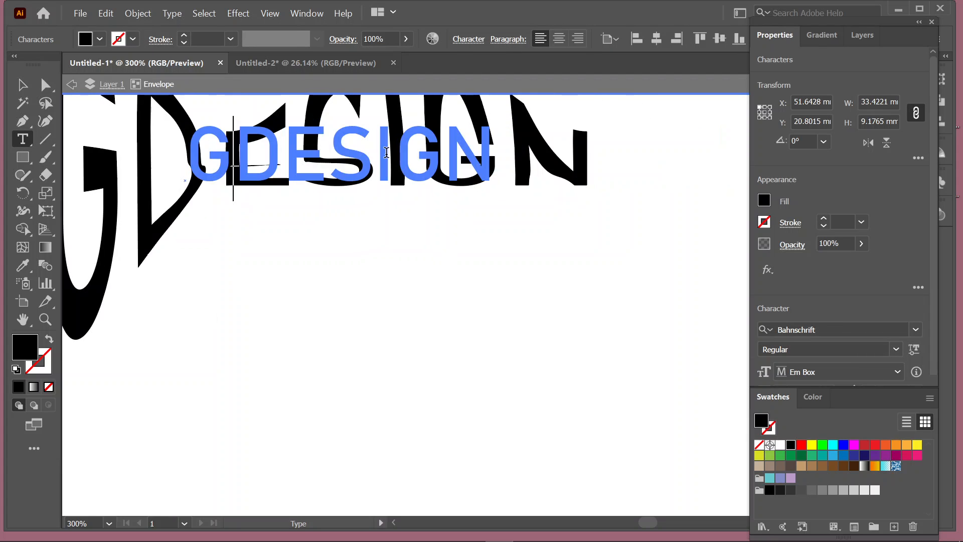
text(CS)
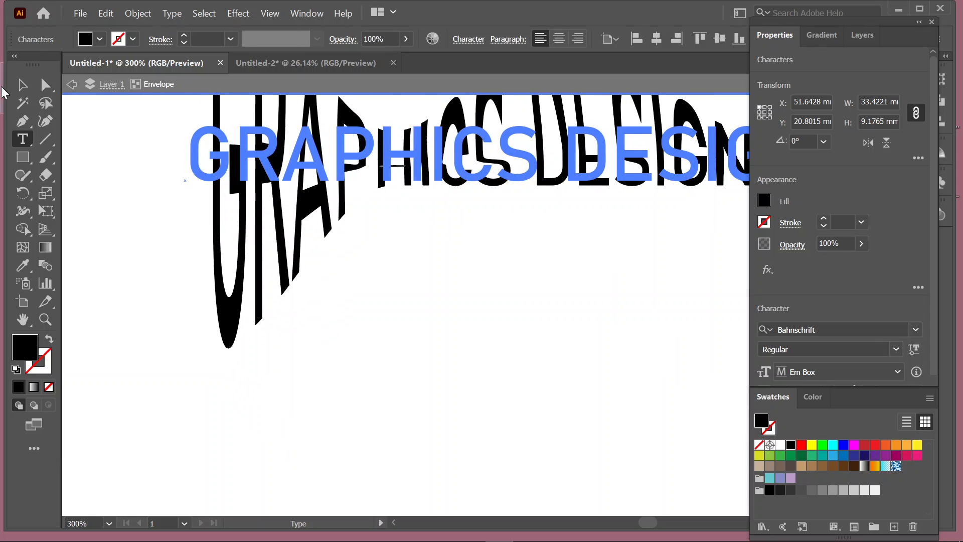
Exit editing of the envelope's contents and leave isolation mode for the GRAPHICS DESIGN text.
key(Escape)
click(70, 92)
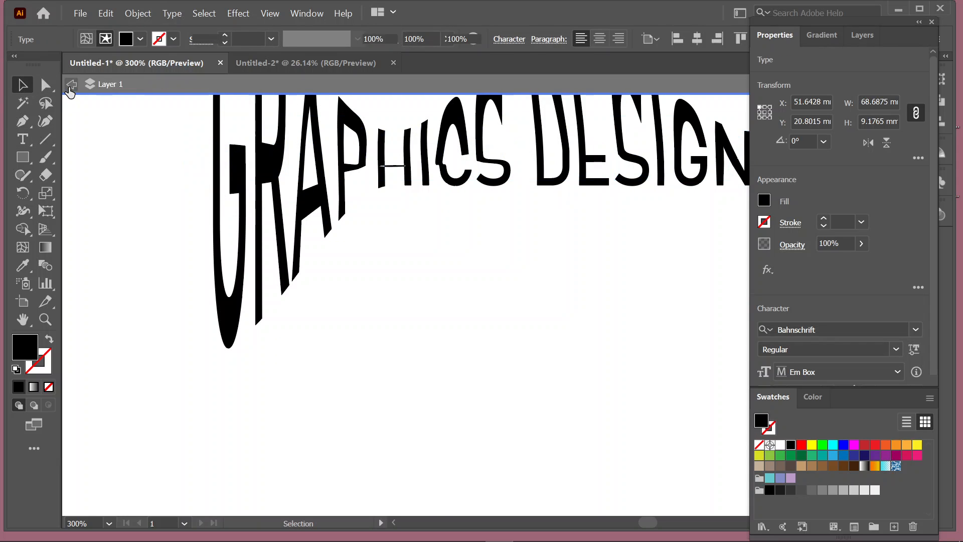
click(70, 92)
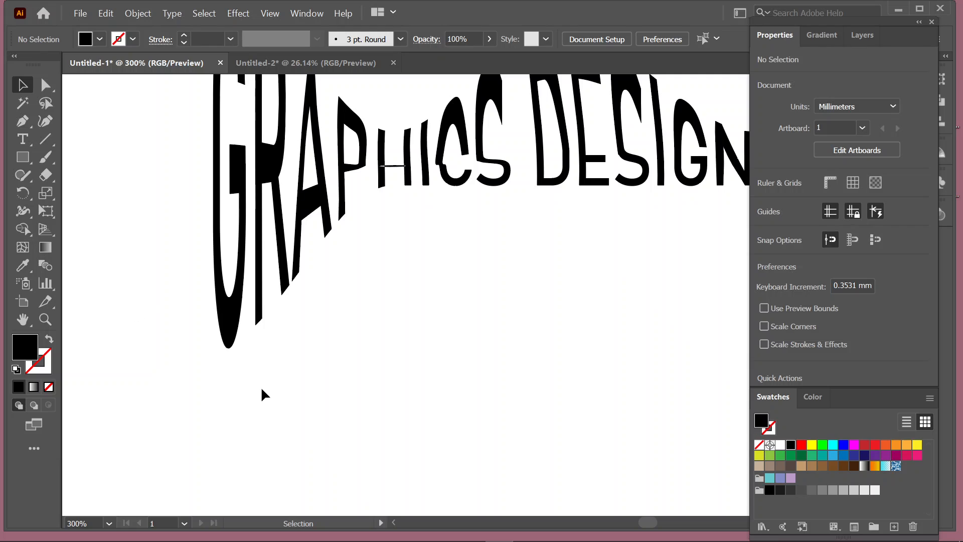
scroll(260, 393, up, 3)
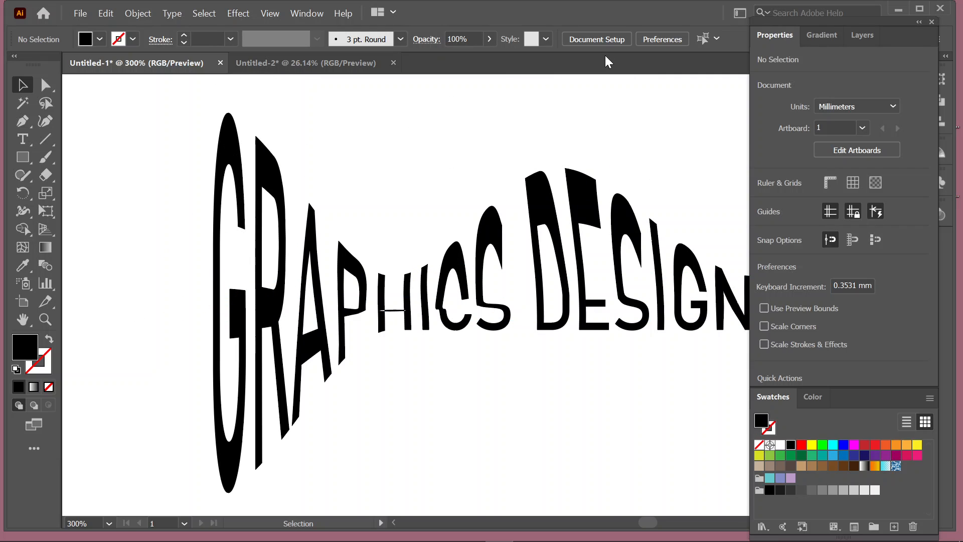
scroll(424, 139, down, 2)
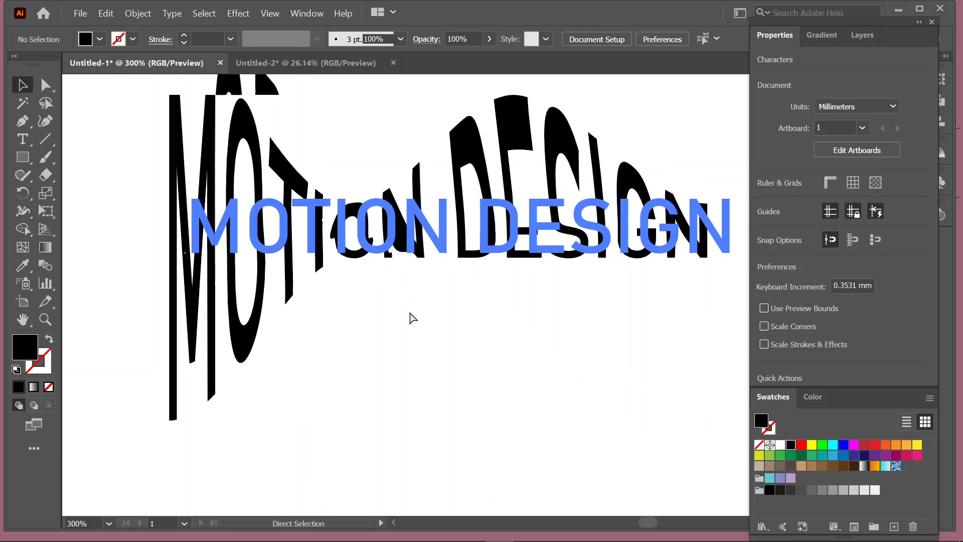
Undo the GRAPHICS text edit and the mesh point distortions, back to the undistorted MOTION DESIGN envelope mesh.
key(ctrl+z)
key(ctrl+z)
key(ctrl+z)
key(ctrl+z)
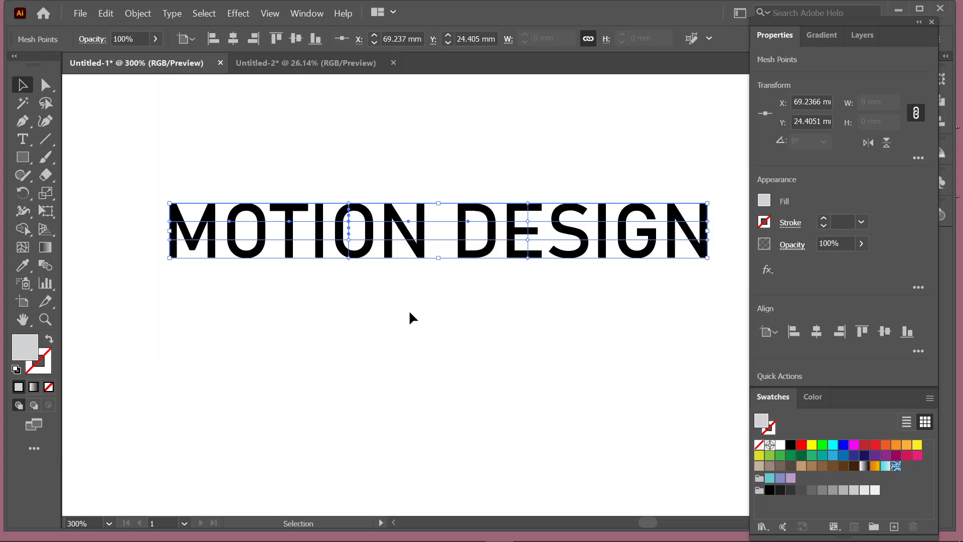
Move the MOTION DESIGN envelope slightly down and left, and scale it up to about 64 mm wide and 6.5 mm high.
click(404, 314)
drag(454, 242, 448, 283)
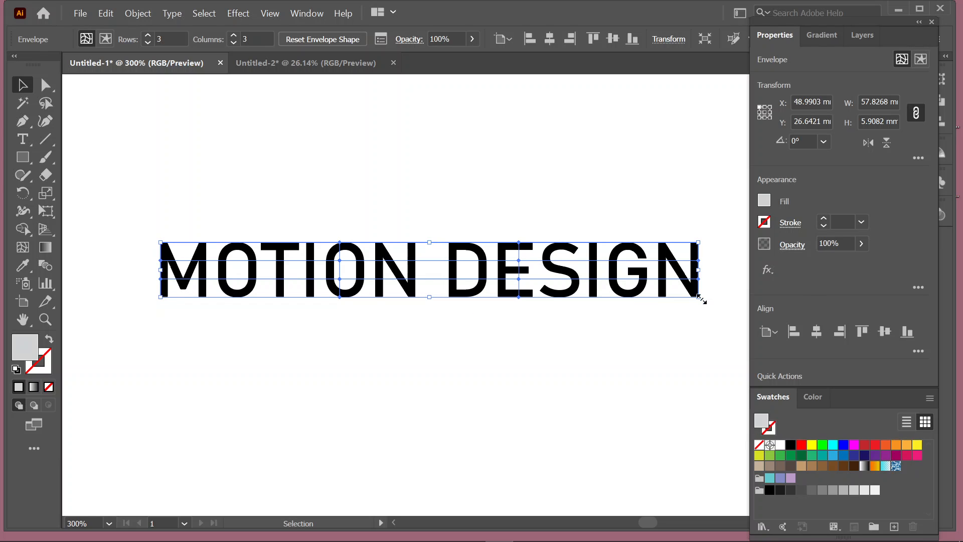
drag(701, 299, 727, 301)
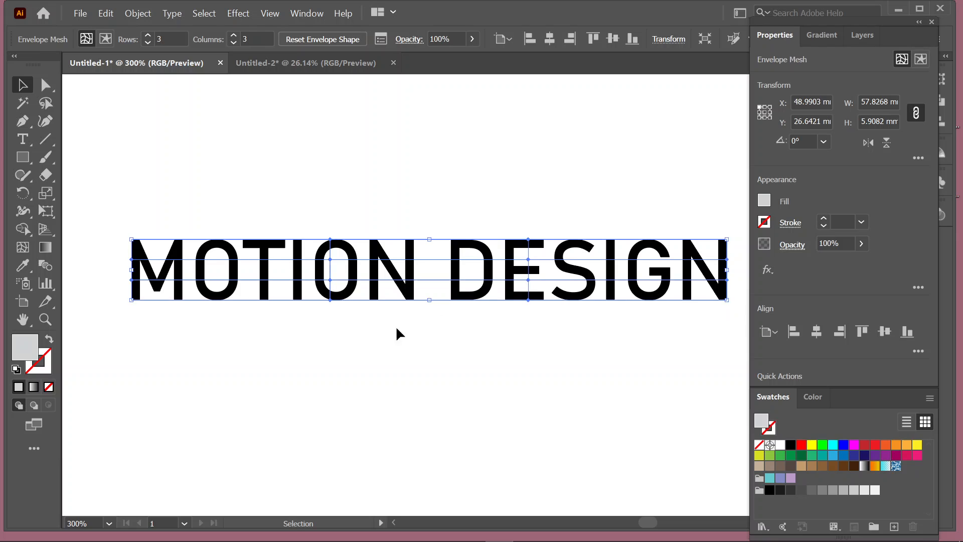
Draw a grey ellipse about 61 mm wide and 19.7 mm high below the MOTION DESIGN text.
click(22, 157)
click(71, 193)
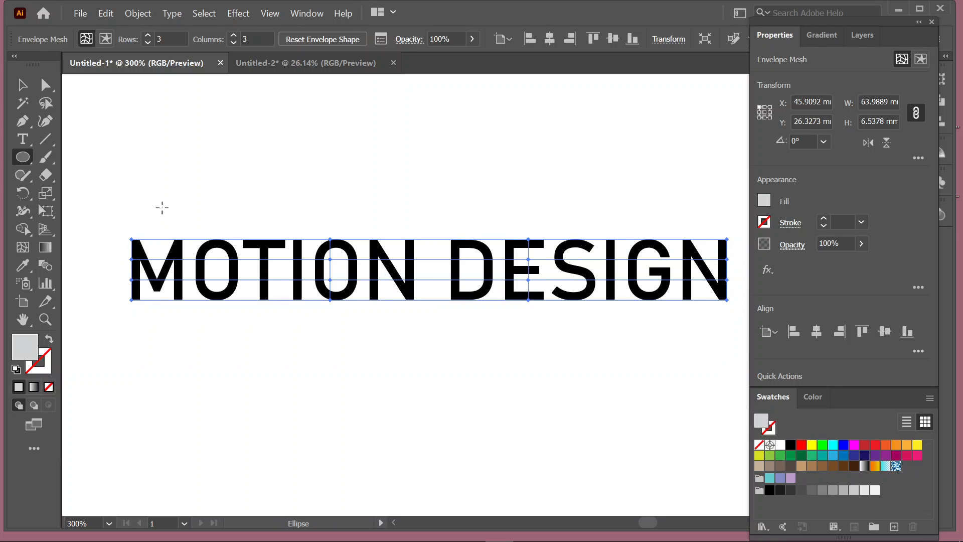
mouse_move(152, 209)
mouse_down()
mouse_move(424, 302)
mouse_move(705, 346)
mouse_move(739, 399)
mouse_move(717, 359)
mouse_move(731, 509)
mouse_move(690, 380)
mouse_move(696, 348)
mouse_move(687, 309)
mouse_up()
scroll(522, 350, down, 2)
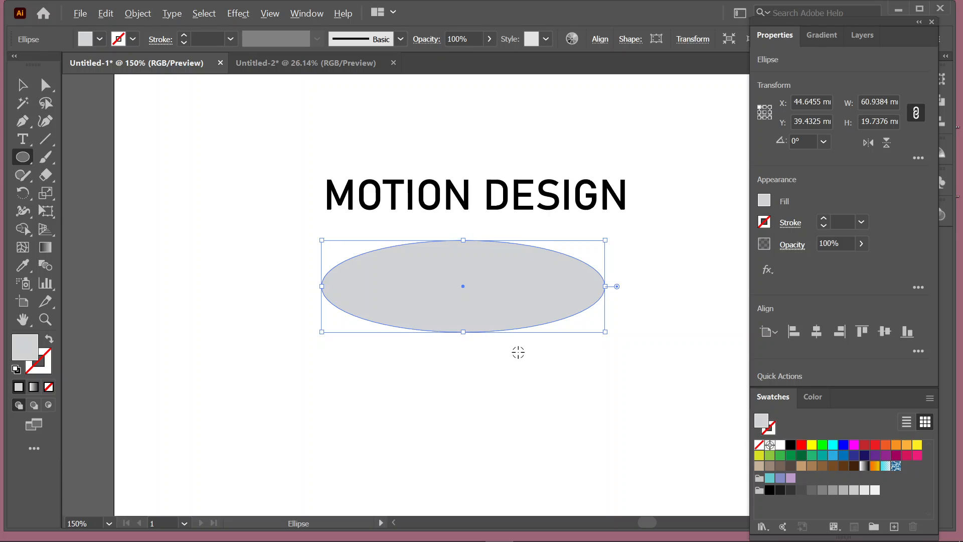
Try distorting the MOTION DESIGN text into the ellipse with Envelope Distort's Make with Top Object, and undo it.
scroll(521, 351, up, 1)
click(23, 85)
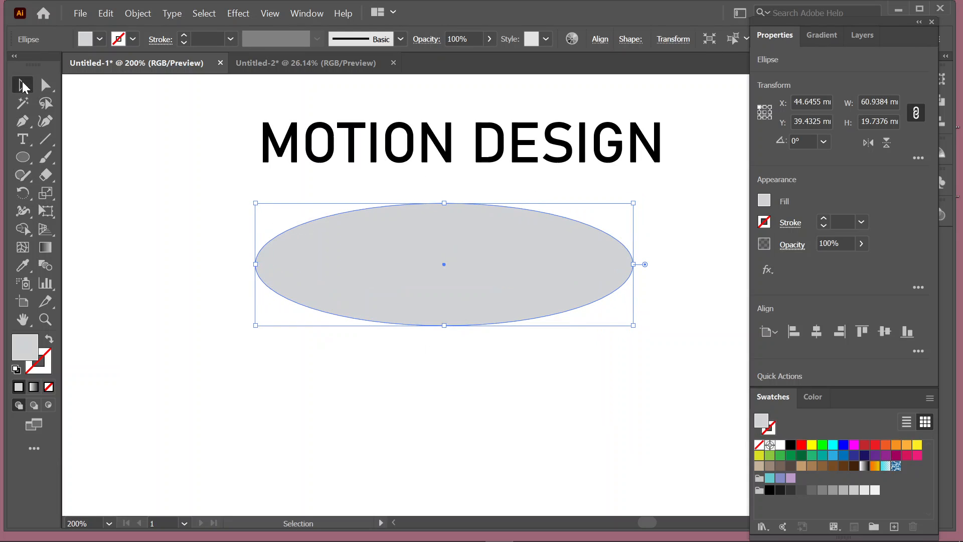
drag(232, 107, 451, 329)
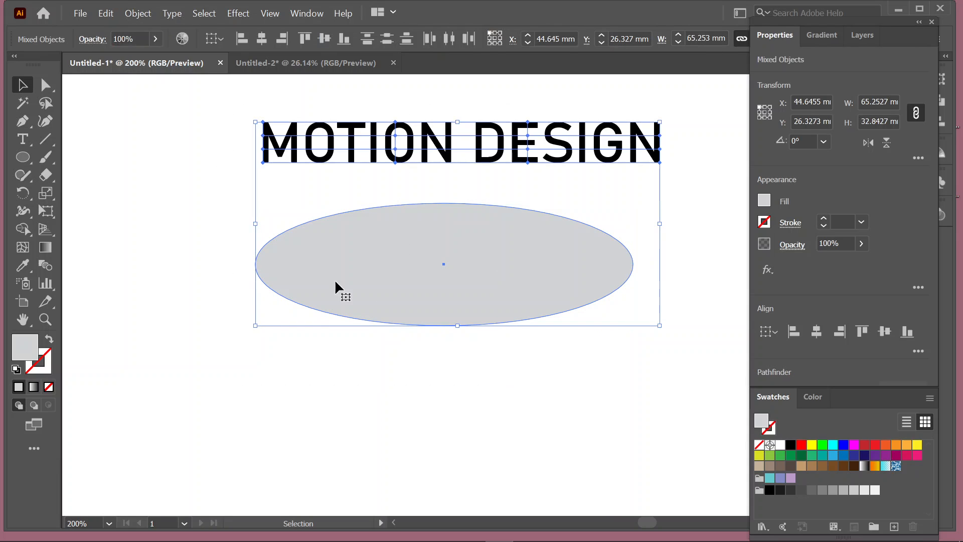
click(138, 12)
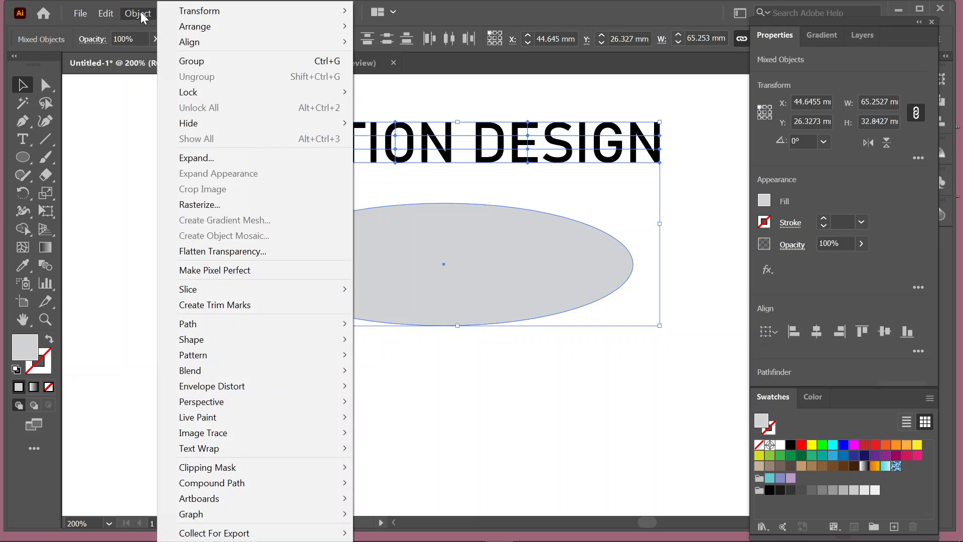
mouse_move(308, 390)
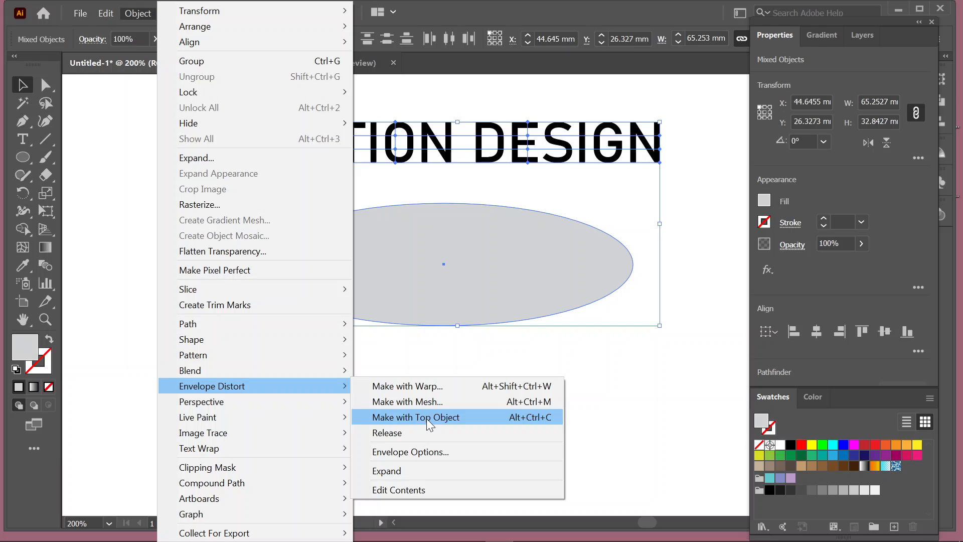
click(427, 418)
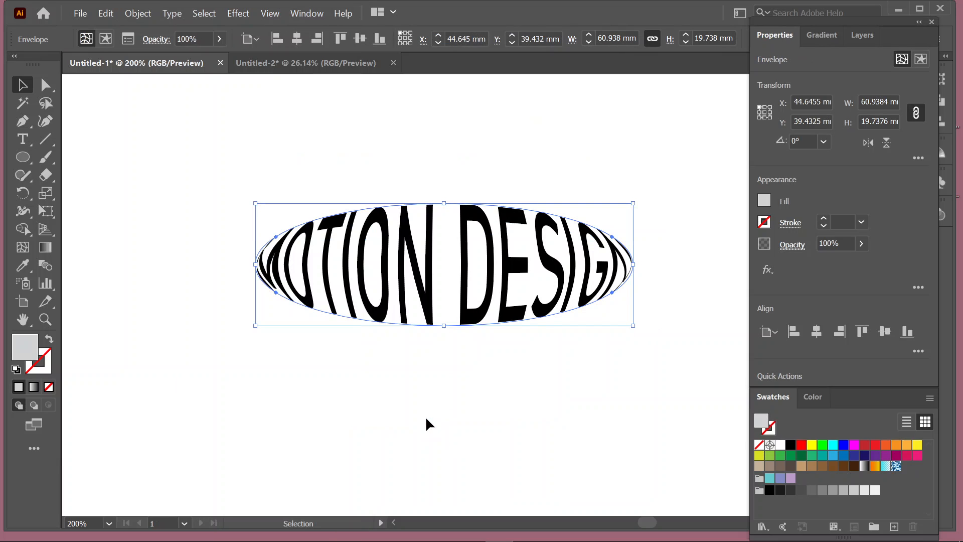
click(422, 424)
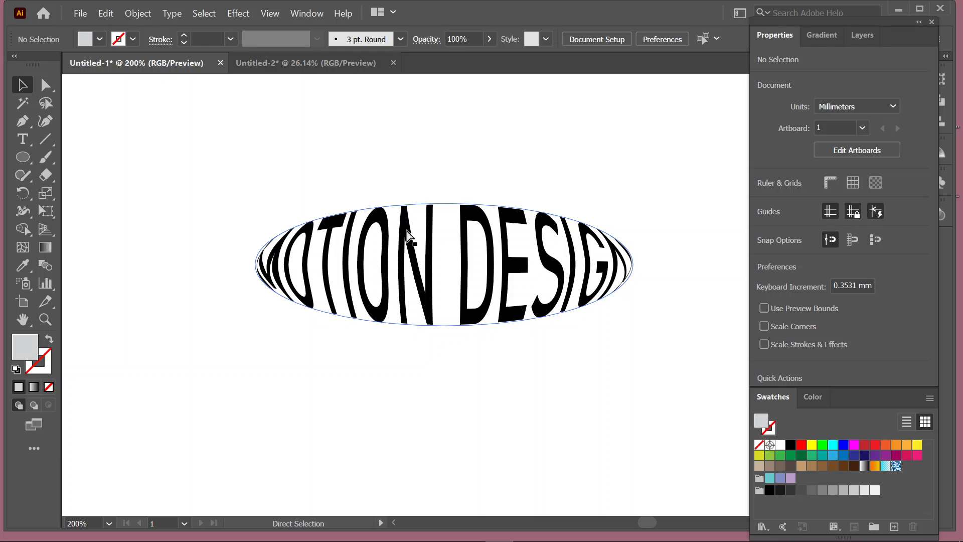
key(ctrl+z)
click(190, 195)
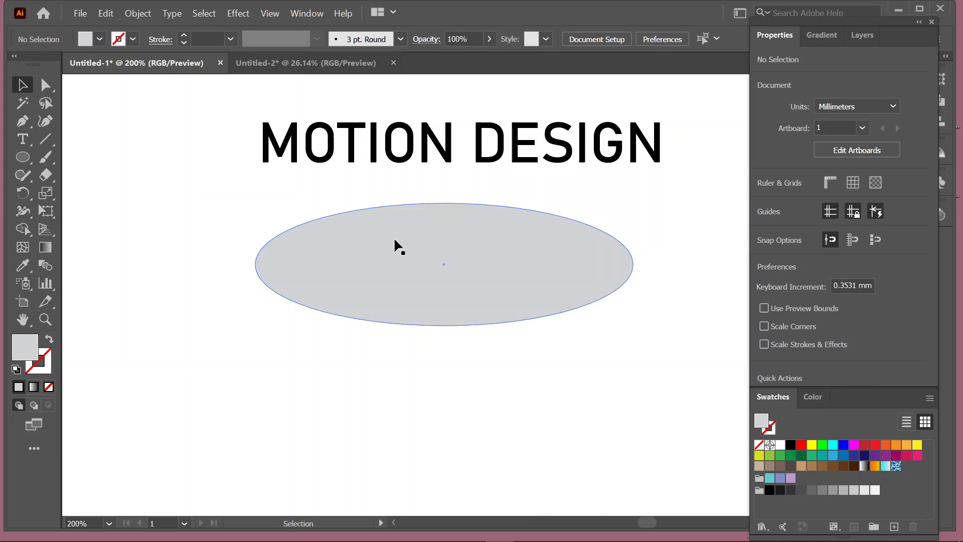
Enlarge the grey ellipse to about 71.3 mm wide and 23.3 mm high.
click(404, 245)
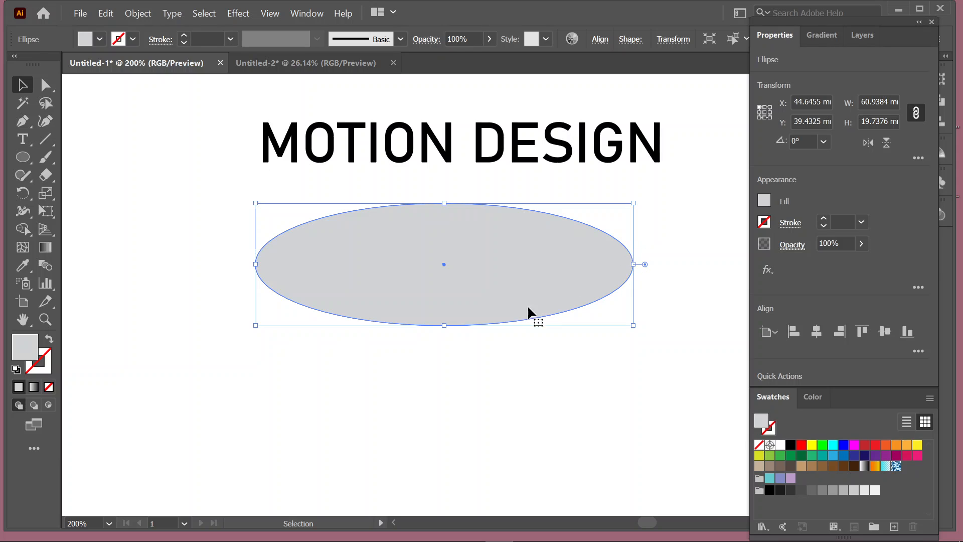
drag(444, 325, 445, 349)
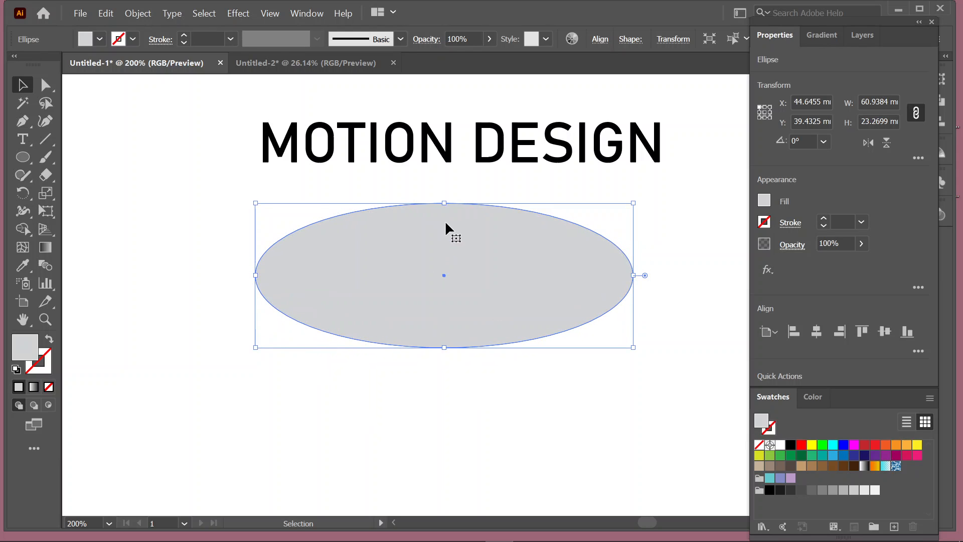
drag(695, 276, 698, 276)
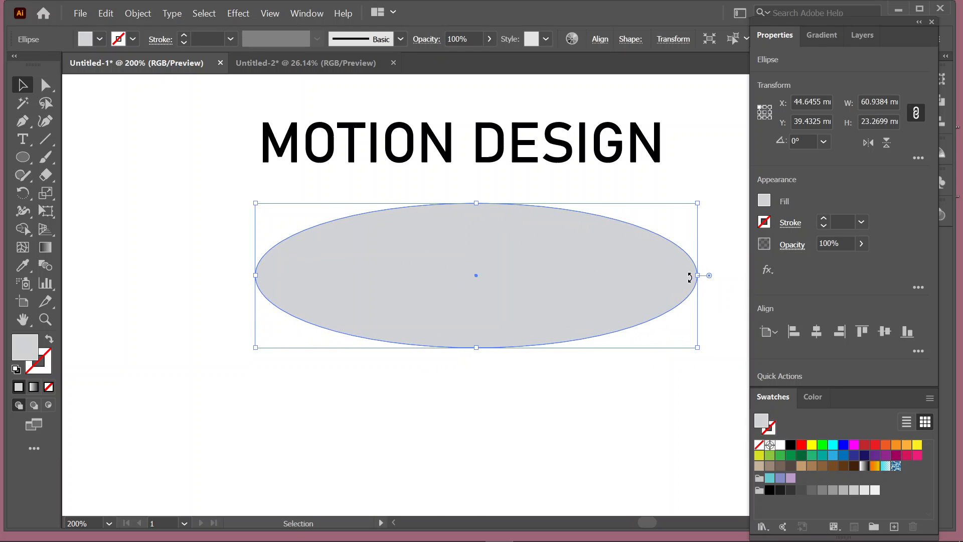
Distort the MOTION DESIGN text into the ellipse with Make with Top Object and move it to about X 28.4 mm, Y 24.4 mm.
drag(236, 113, 471, 288)
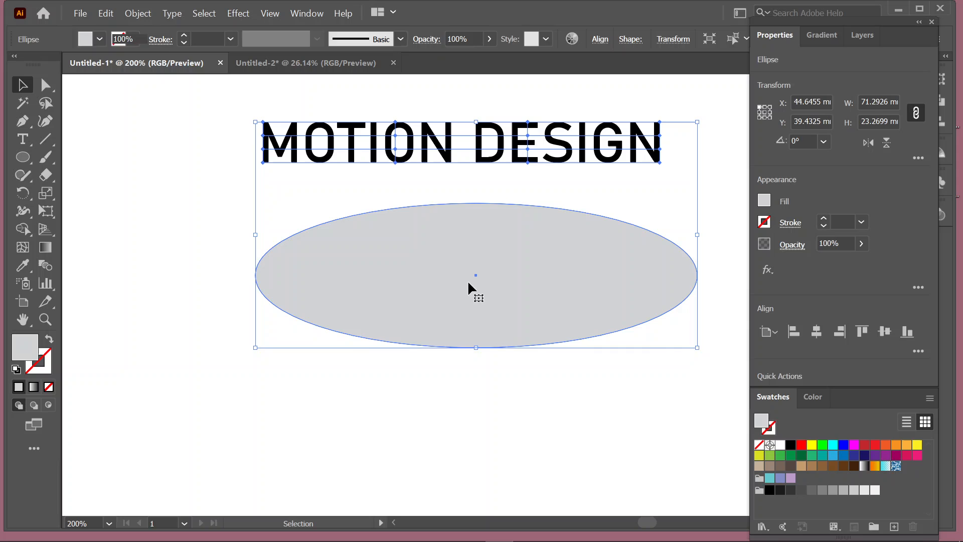
click(136, 13)
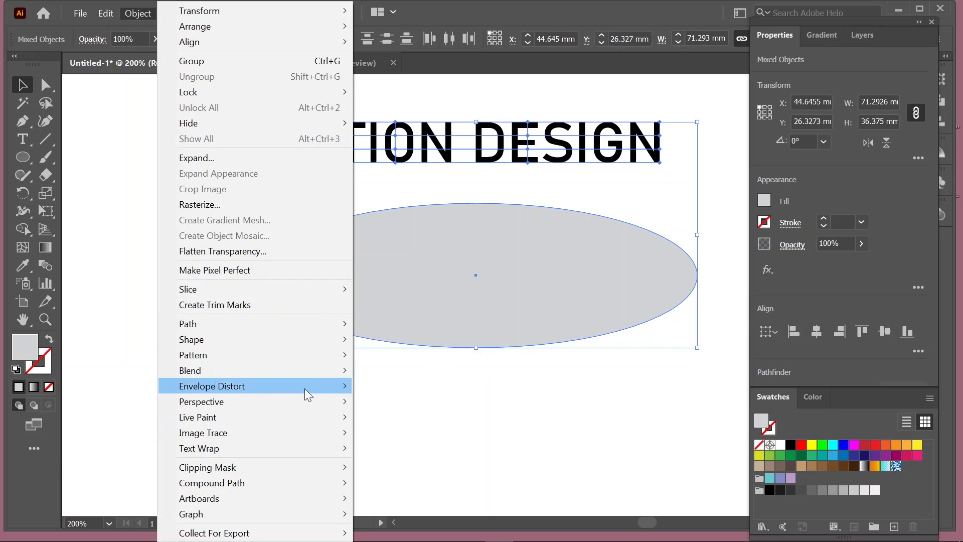
mouse_move(305, 386)
click(426, 420)
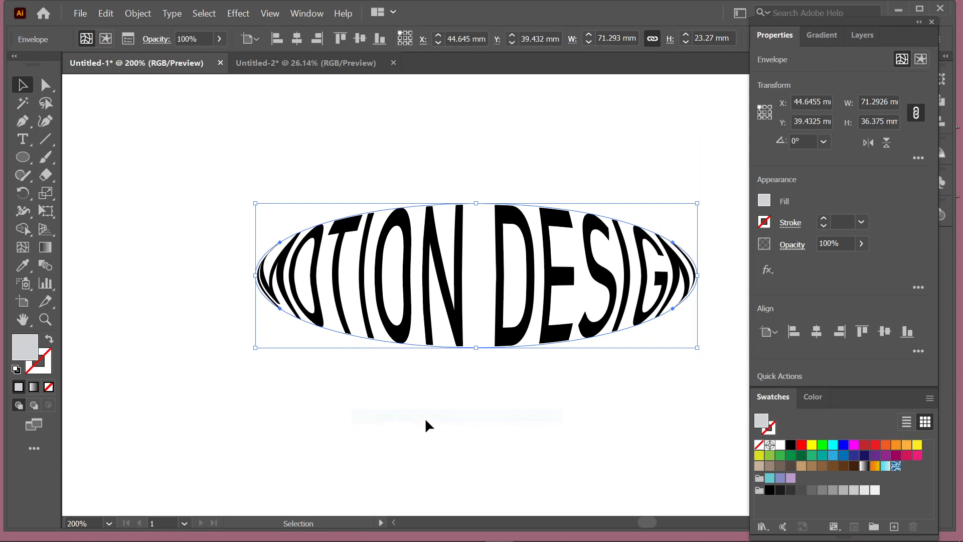
click(190, 251)
drag(299, 212, 195, 118)
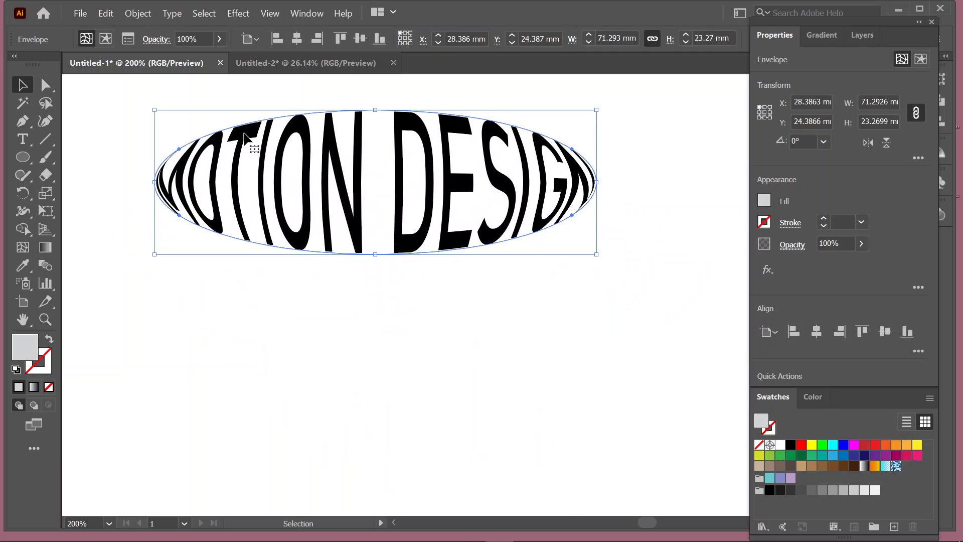
click(585, 530)
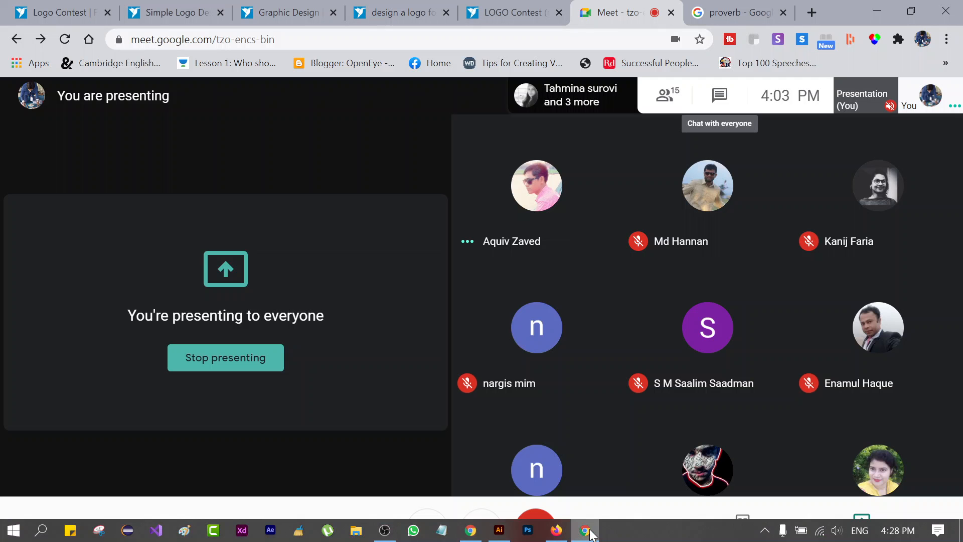
click(868, 7)
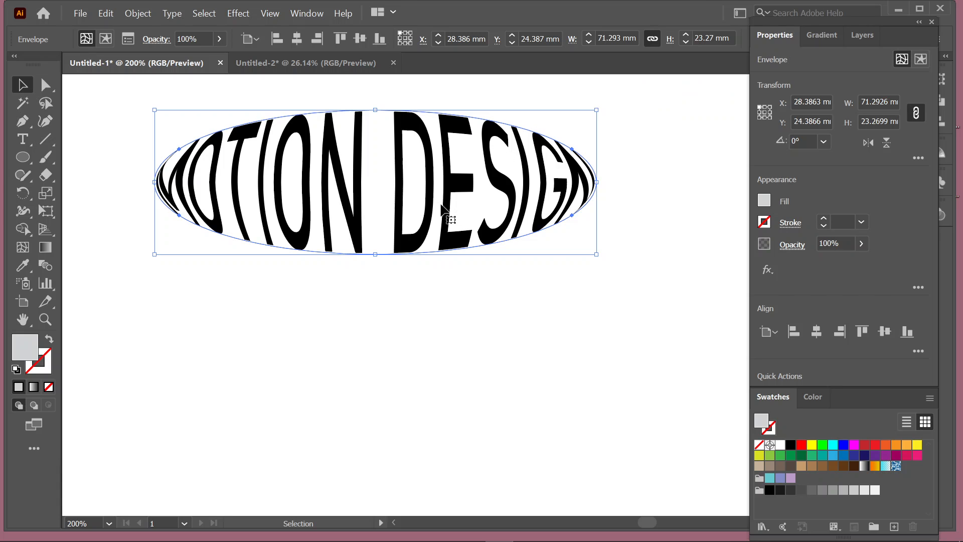
Draw a rectangle about 63.9 mm wide and 5.2 mm high below the distorted text and fill it with red.
click(24, 157)
click(74, 159)
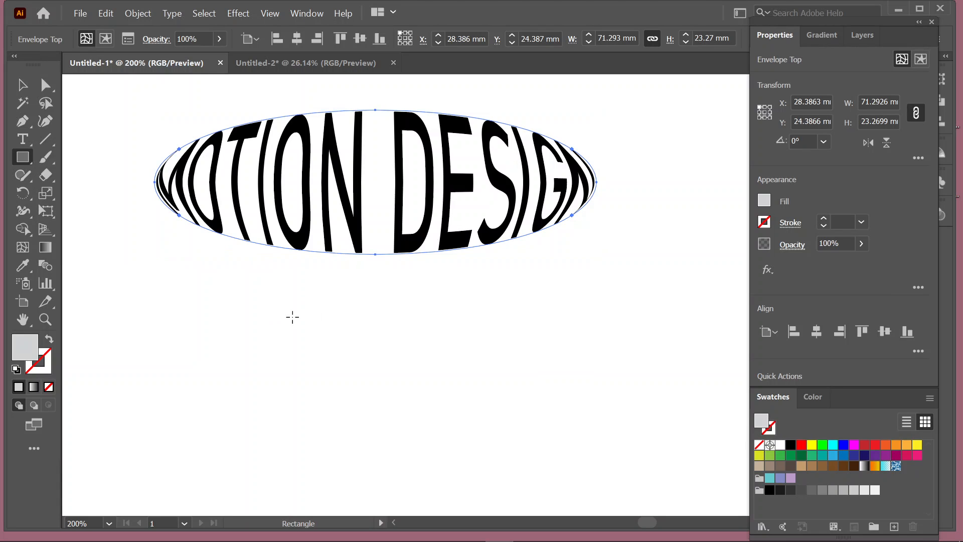
drag(200, 305, 596, 336)
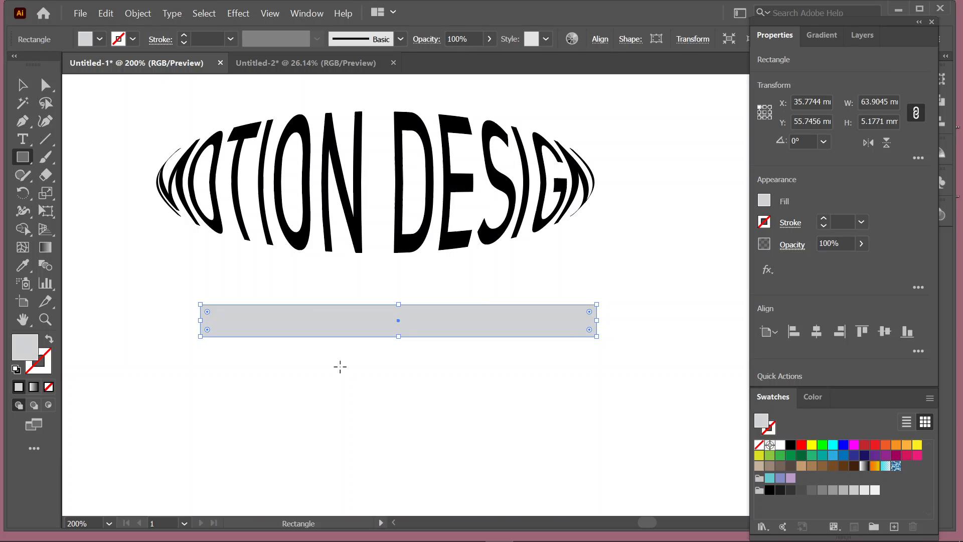
click(876, 446)
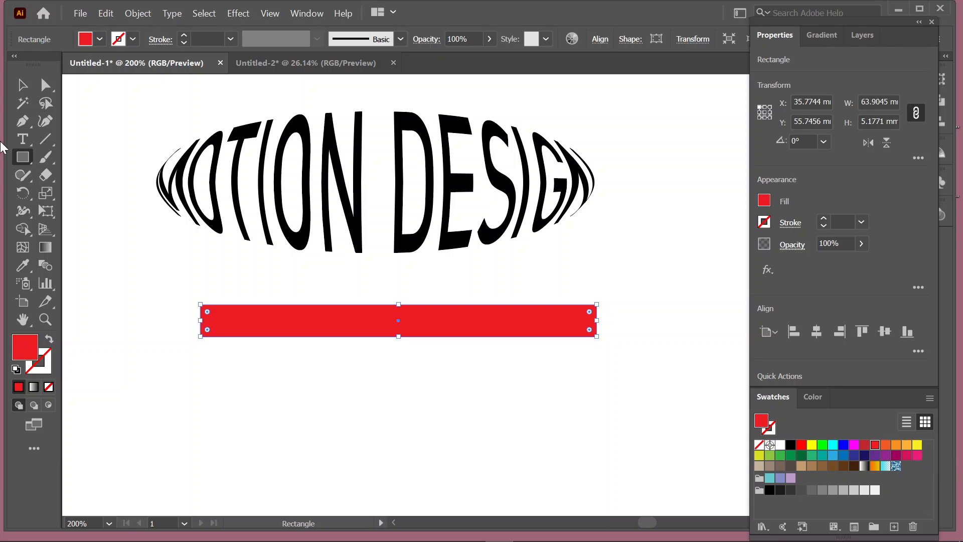
Duplicate the red rectangle twice straight down at equal spacing, at Y about 62.5 mm and 69.3 mm.
click(22, 85)
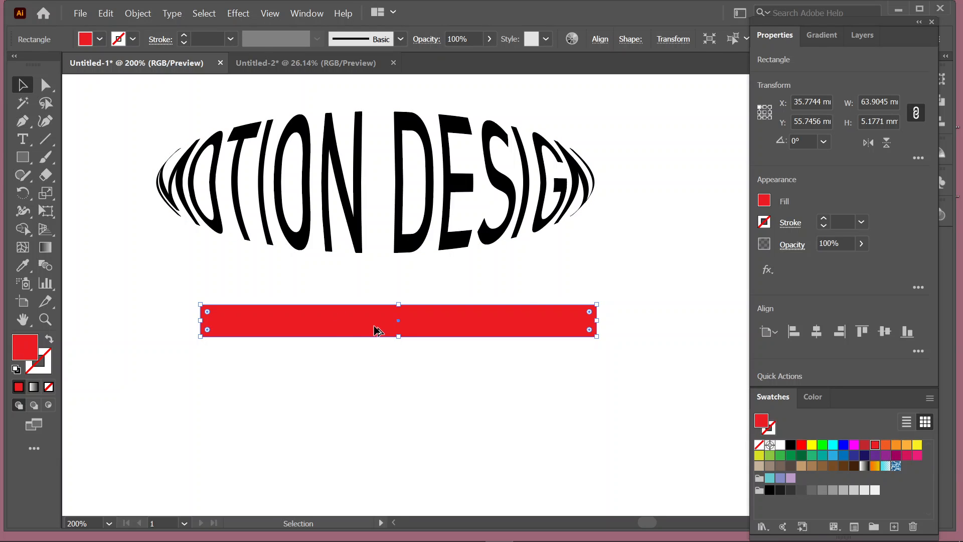
drag(377, 331, 374, 370)
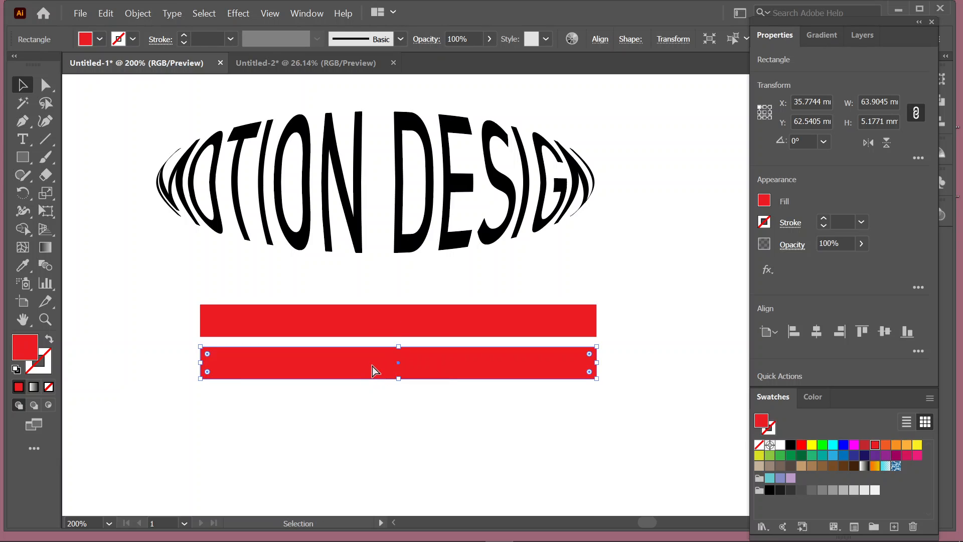
key(ctrl+d)
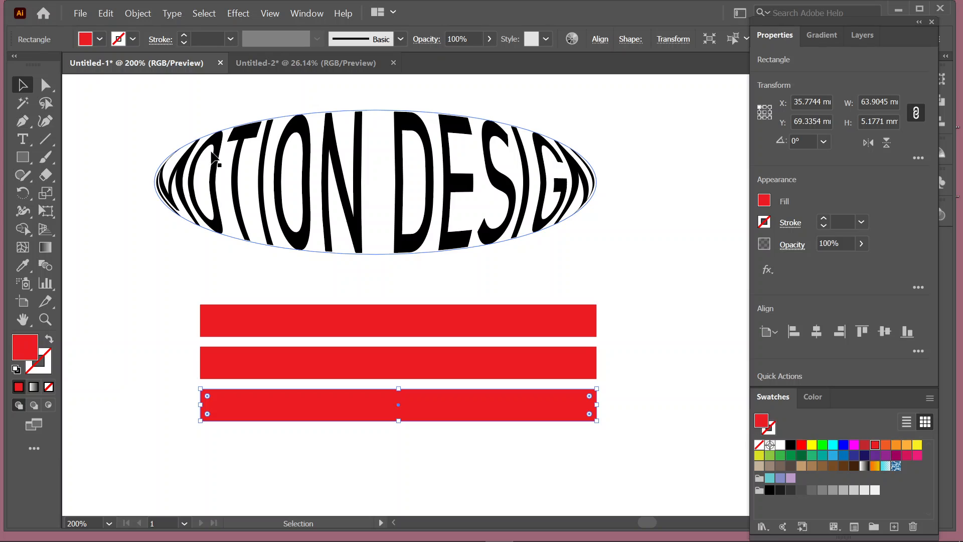
Try deleting the lowest red rectangle, restore it, and clear the selection.
key(Delete)
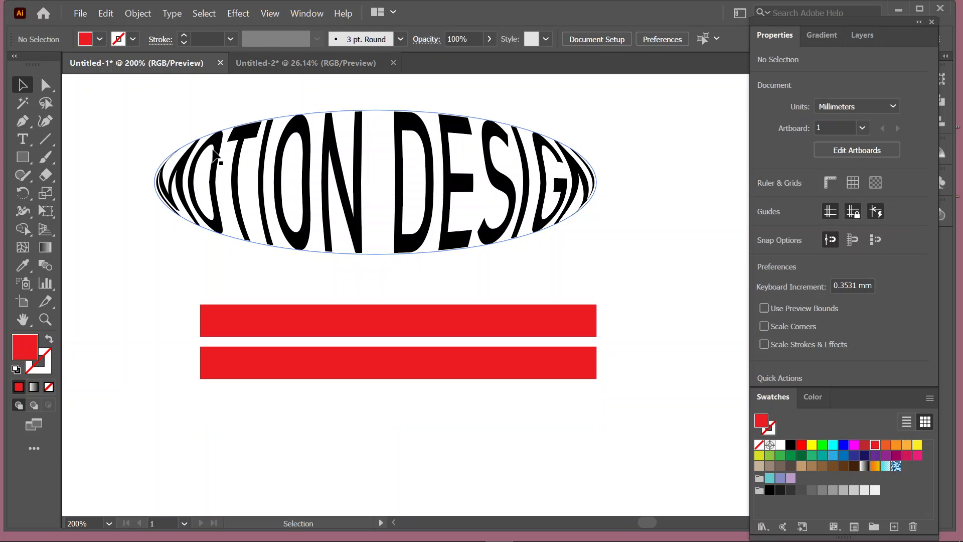
key(ctrl+z)
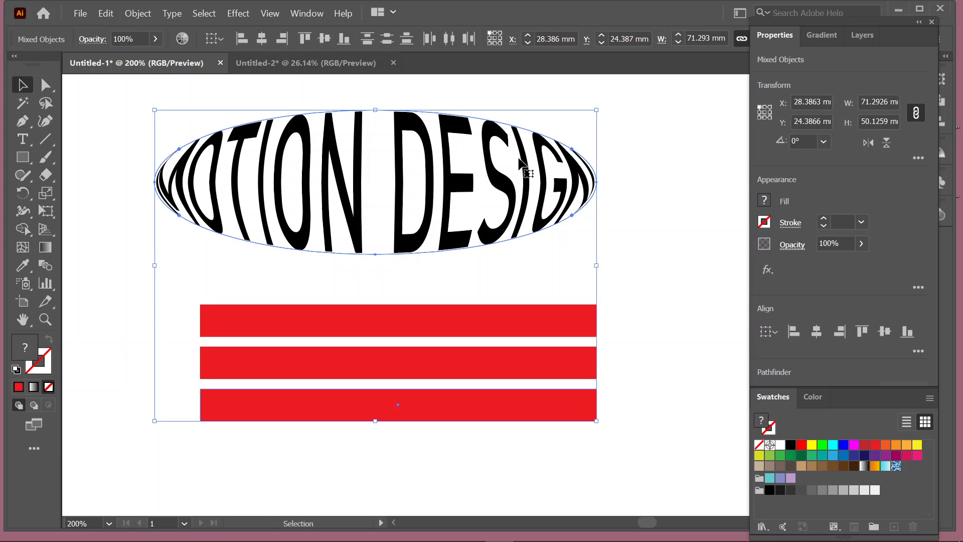
click(645, 151)
scroll(589, 296, up, 5)
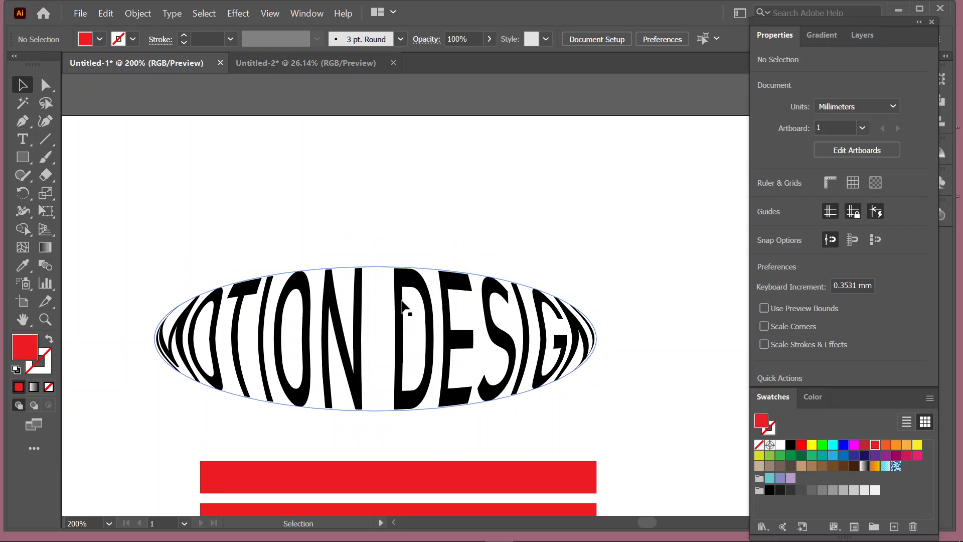
scroll(404, 306, down, 3)
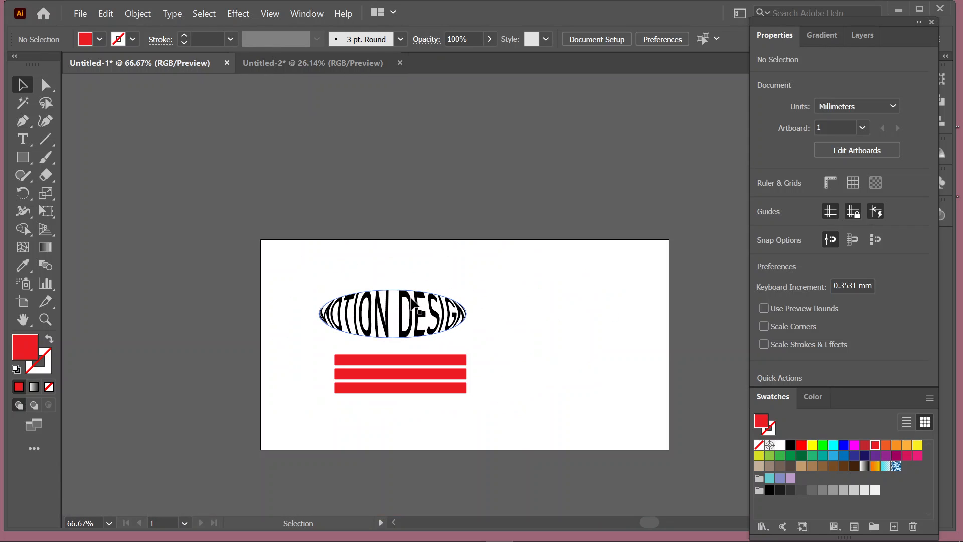
Move the distorted MOTION DESIGN text off the artboard, above its upper edge, to about X 51.2 mm, Y -56.4 mm.
drag(399, 317, 446, 150)
drag(475, 209, 476, 209)
scroll(436, 316, up, 2)
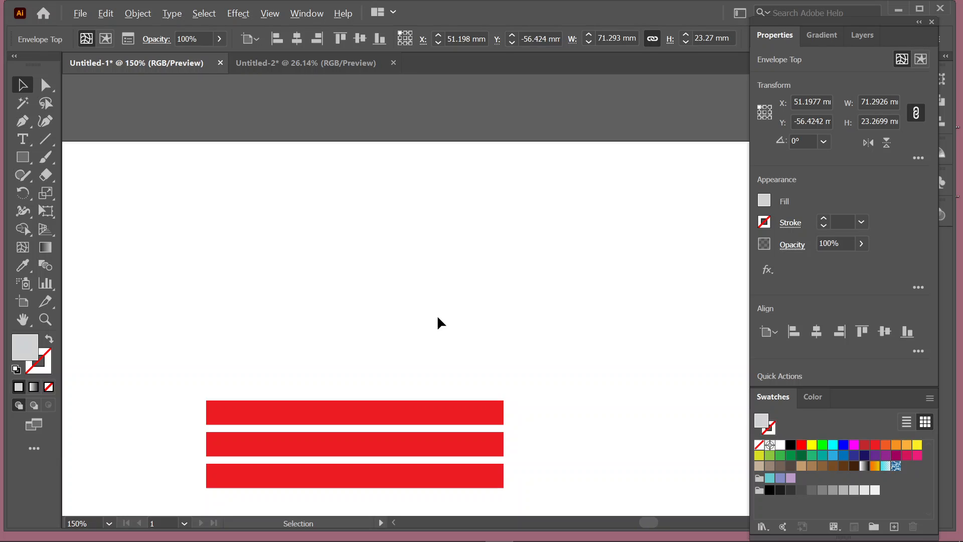
Draw an ellipse about 78.6 mm wide and 28.5 mm high above the three red rectangles and fill it with light green.
scroll(445, 351, down, 3)
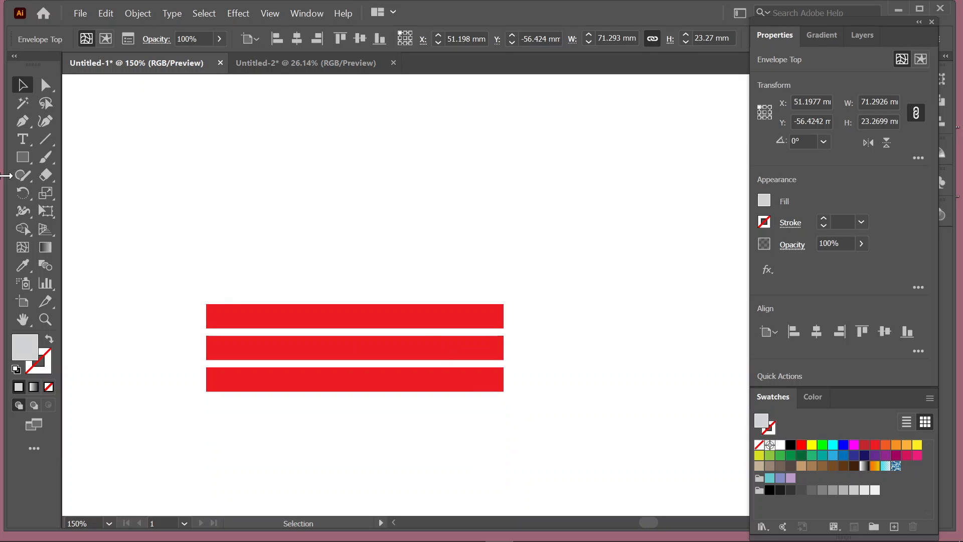
click(22, 157)
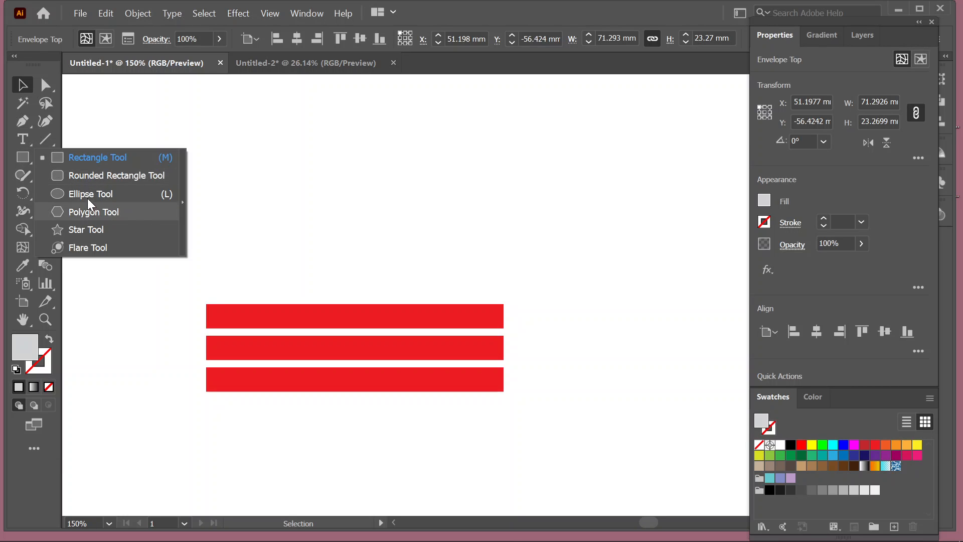
click(88, 196)
mouse_move(178, 134)
mouse_down()
mouse_move(446, 229)
mouse_move(564, 246)
mouse_move(552, 265)
mouse_move(543, 241)
mouse_move(534, 241)
mouse_up()
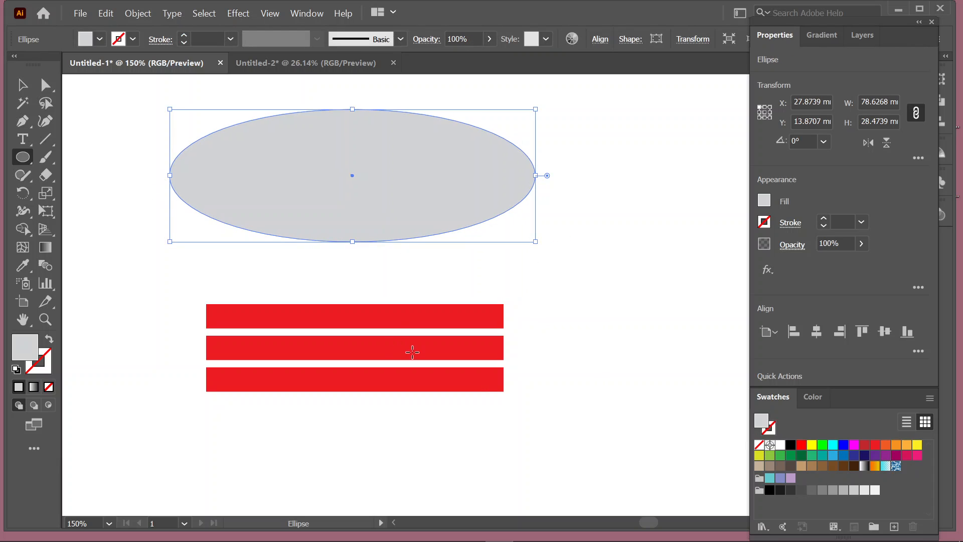
click(23, 85)
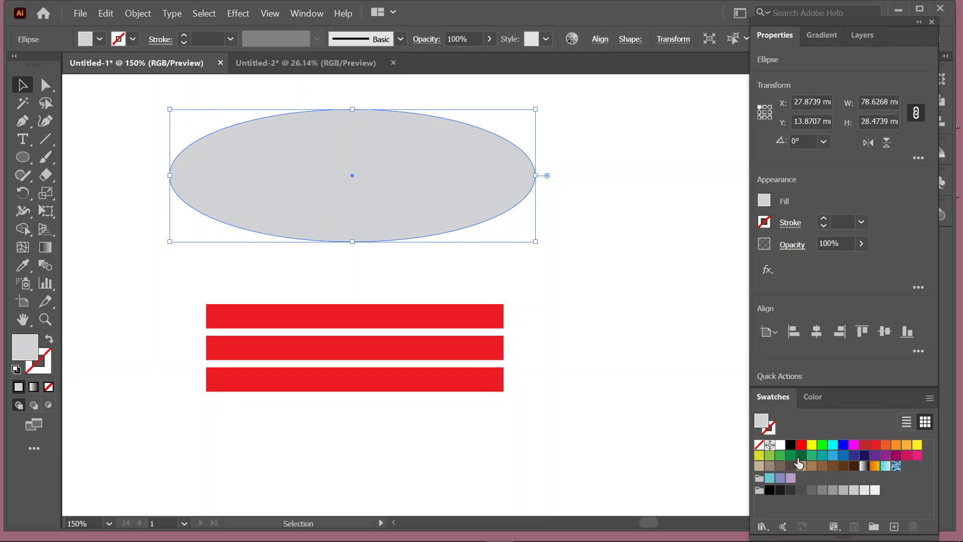
click(799, 458)
click(790, 455)
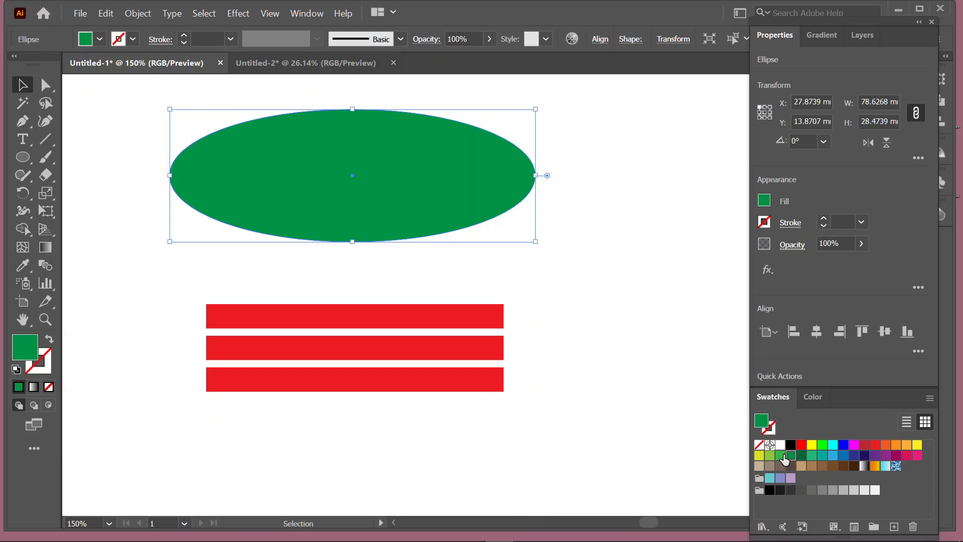
click(780, 455)
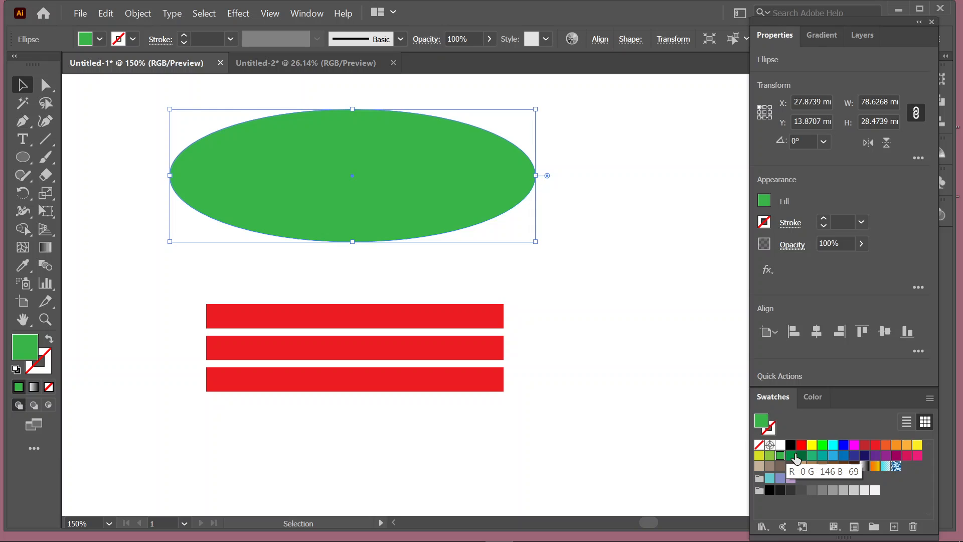
Distort the three red rectangles into the green ellipse with the envelope option Make with Top Object.
drag(97, 110, 351, 401)
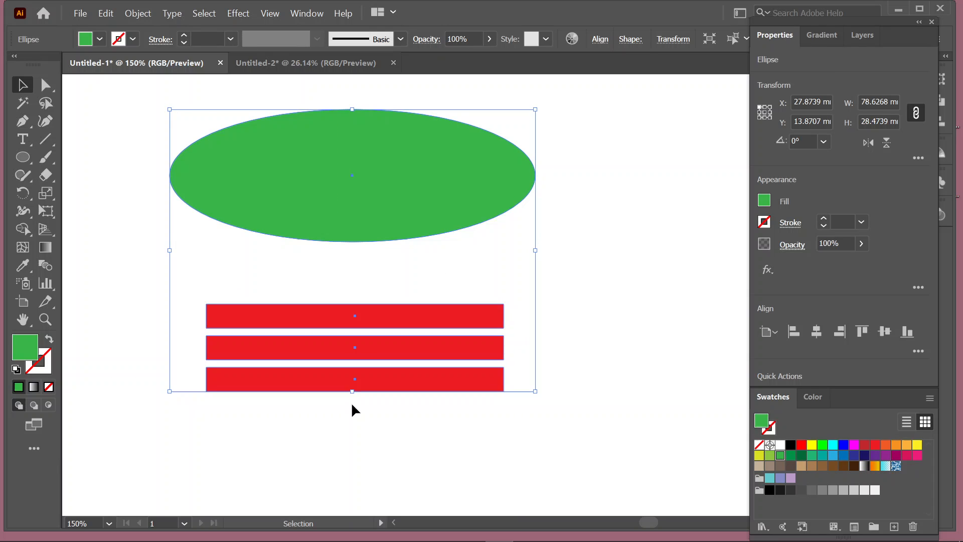
click(600, 339)
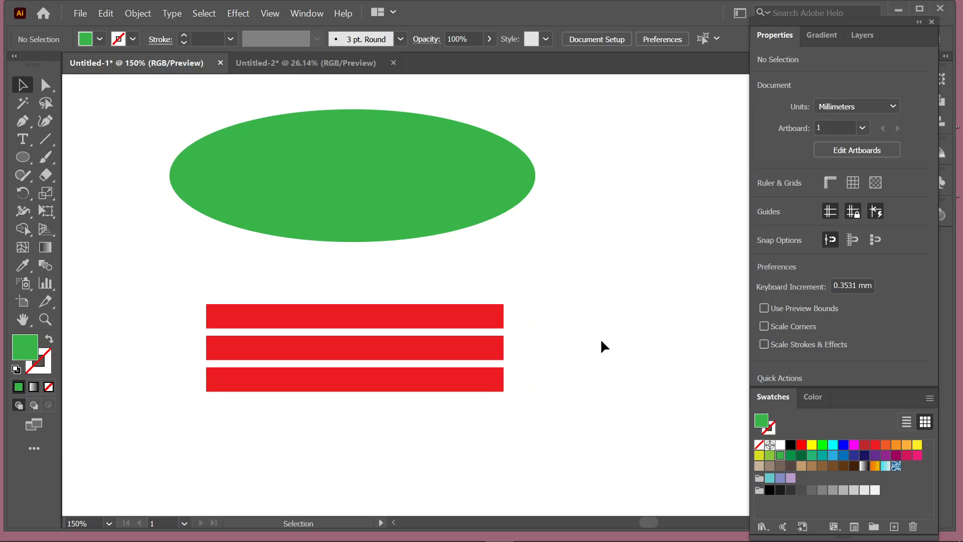
click(340, 156)
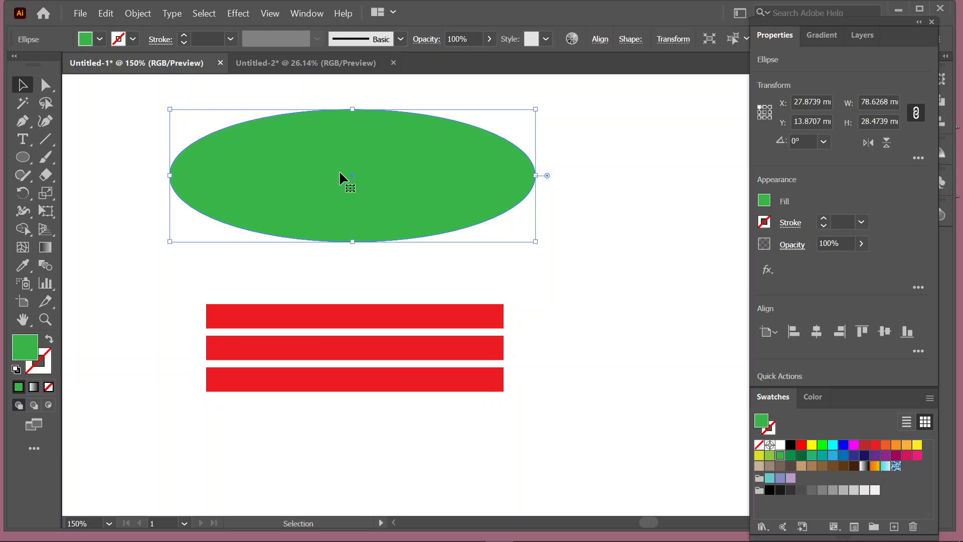
drag(136, 158, 295, 425)
click(137, 14)
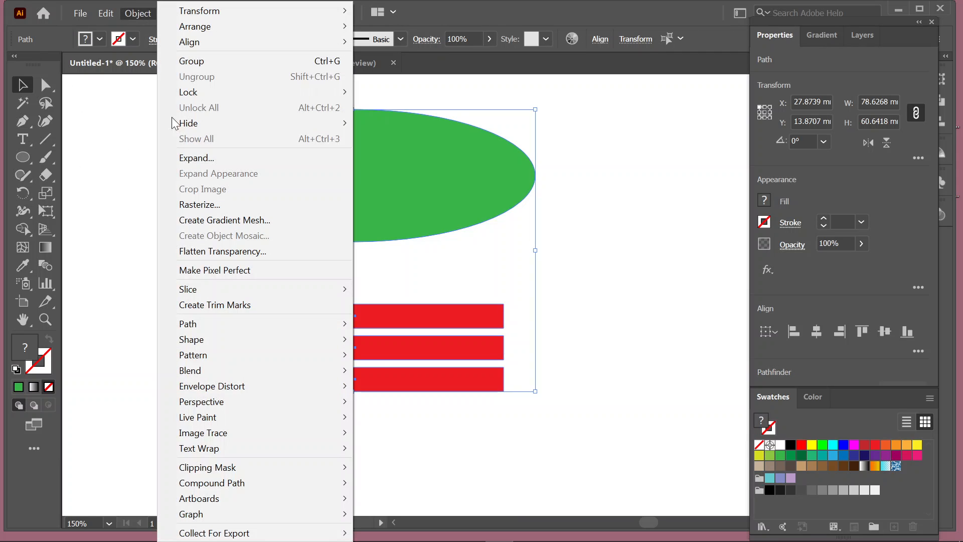
mouse_move(305, 386)
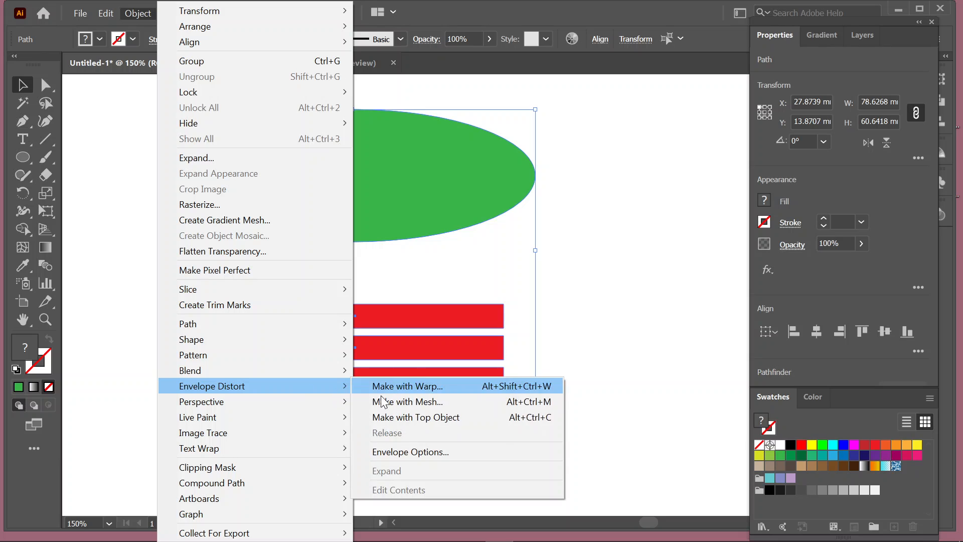
click(408, 418)
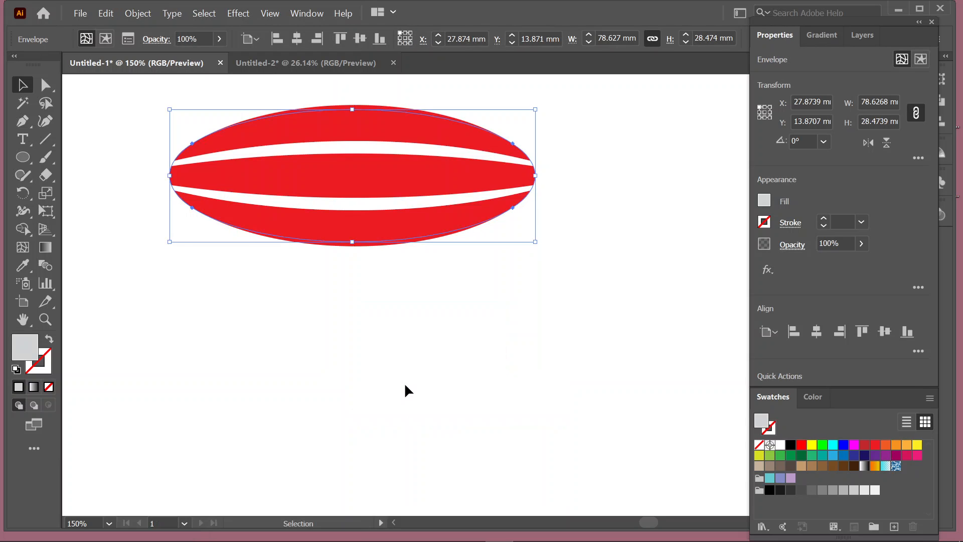
Move the distorted red bars to about X 40.4 mm, Y 27 mm on the artboard.
click(405, 382)
scroll(404, 382, up, 3)
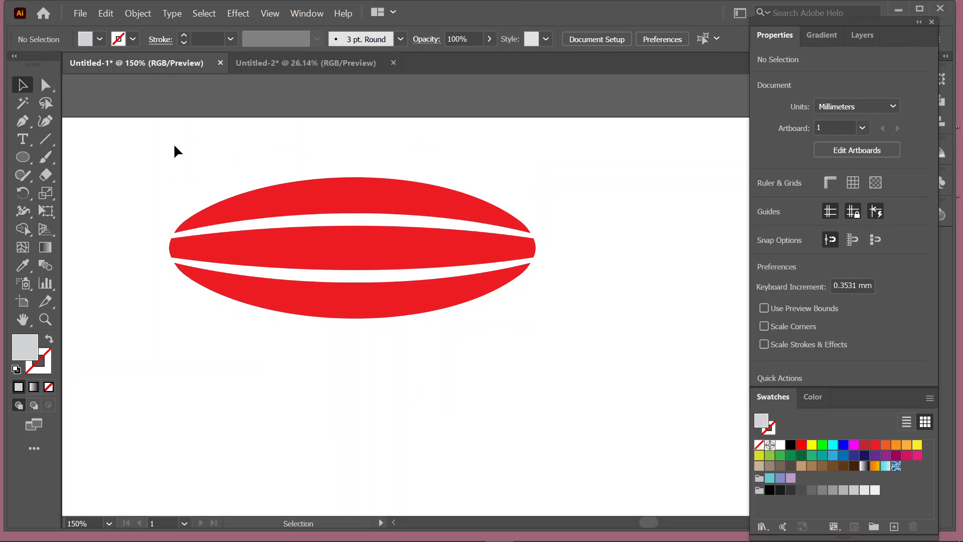
drag(176, 148, 398, 337)
drag(393, 241, 452, 307)
scroll(440, 322, down, 3)
drag(407, 245, 436, 232)
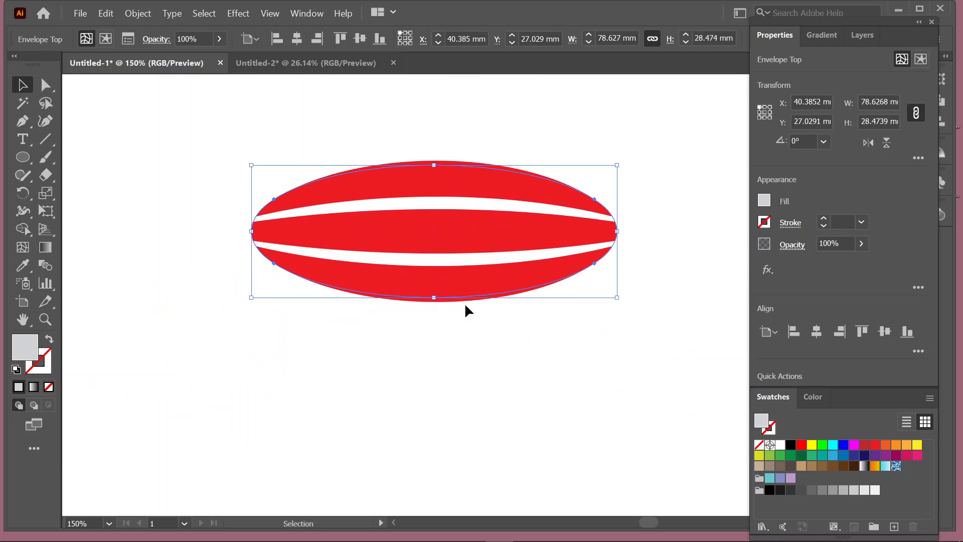
Move the distorted red bars off the artboard, just above its upper edge, at about X 46.7 mm, Y -28.5 mm.
click(476, 429)
scroll(455, 430, up, 5)
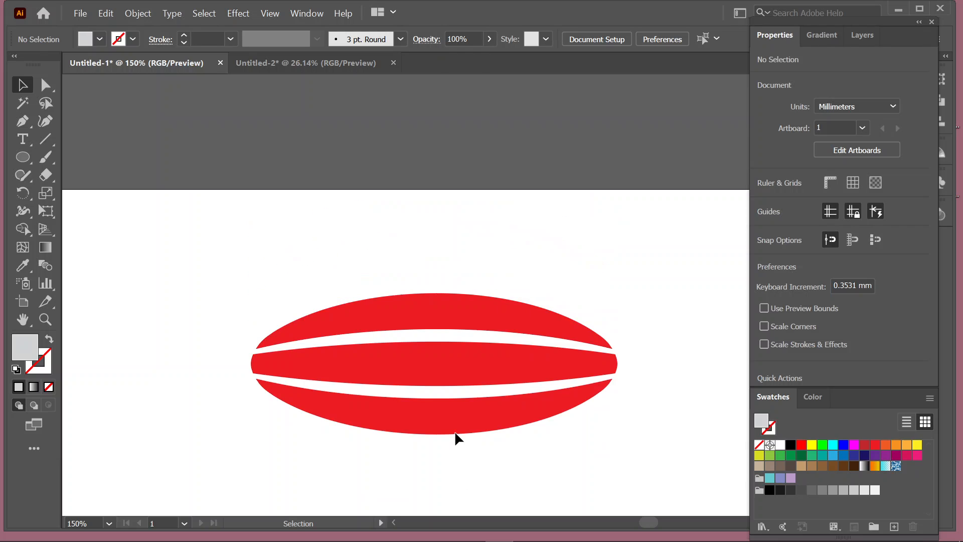
scroll(398, 435, up, 4)
drag(410, 379, 410, 132)
scroll(492, 426, down, 5)
scroll(493, 429, down, 2)
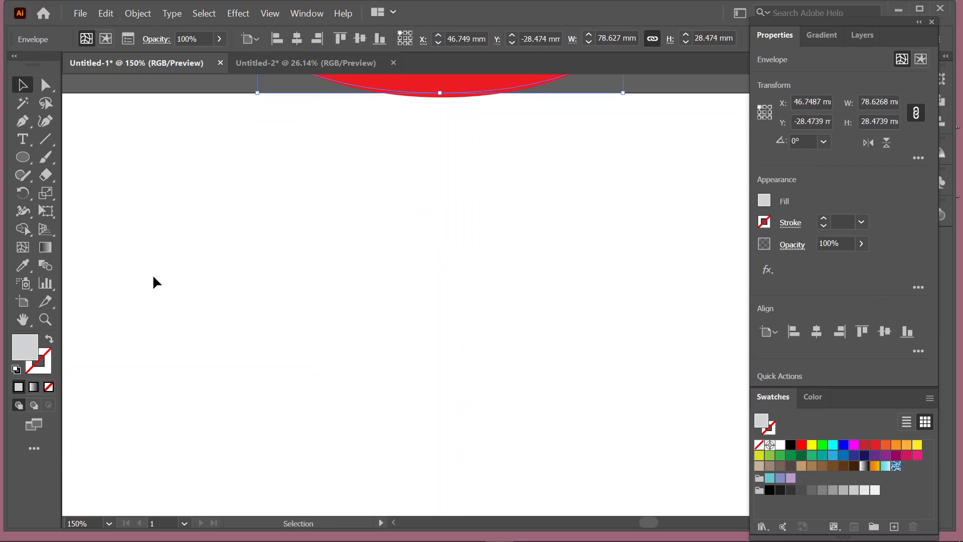
Review the Envelope Options for the distorted red bars and dismiss them without changes.
click(138, 13)
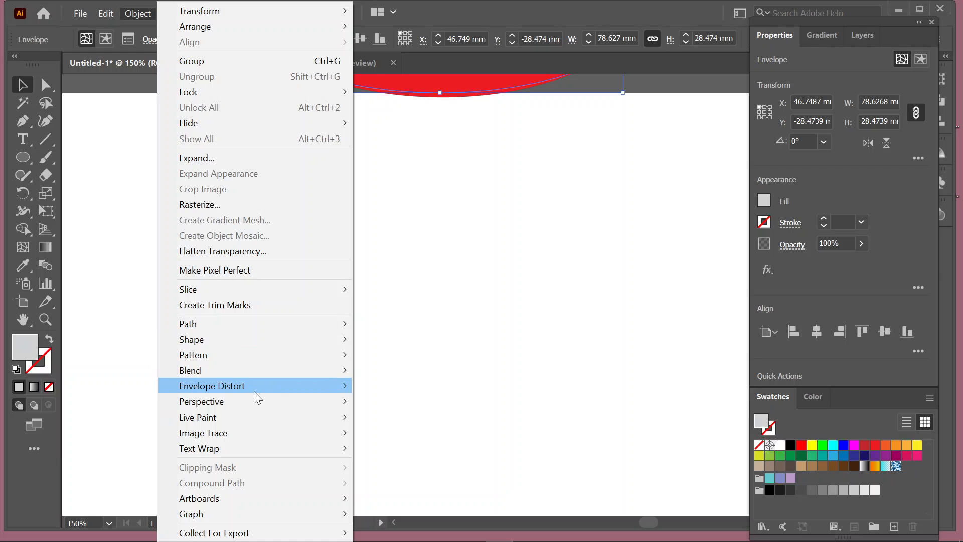
mouse_move(253, 388)
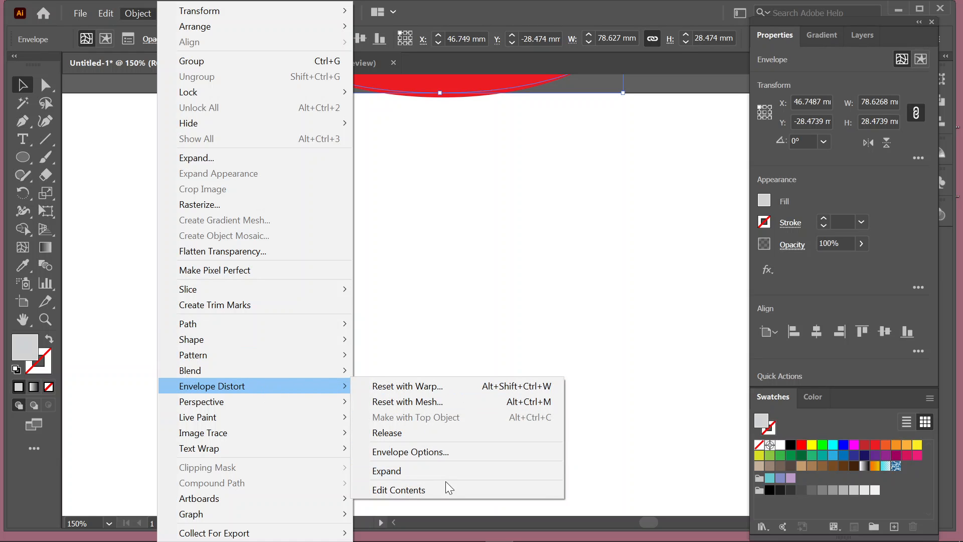
click(464, 451)
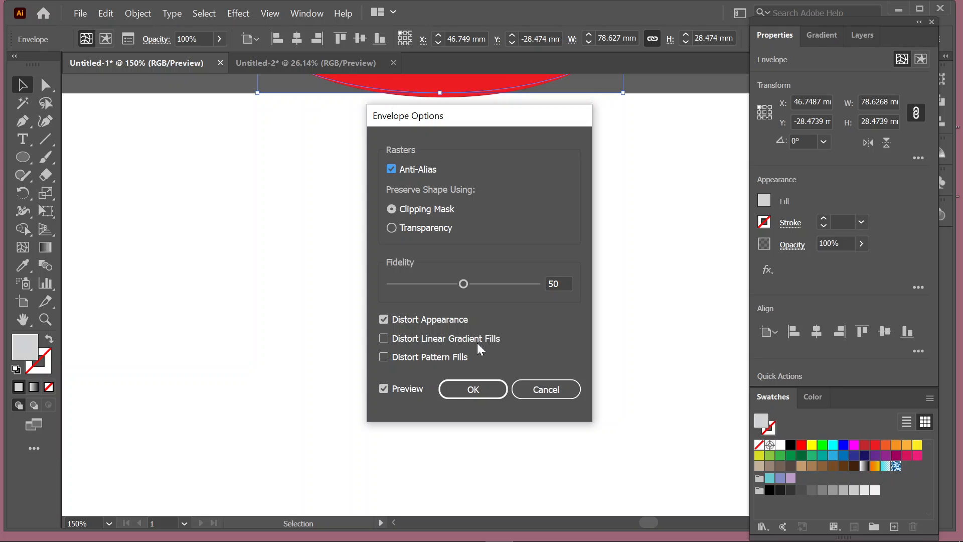
click(535, 393)
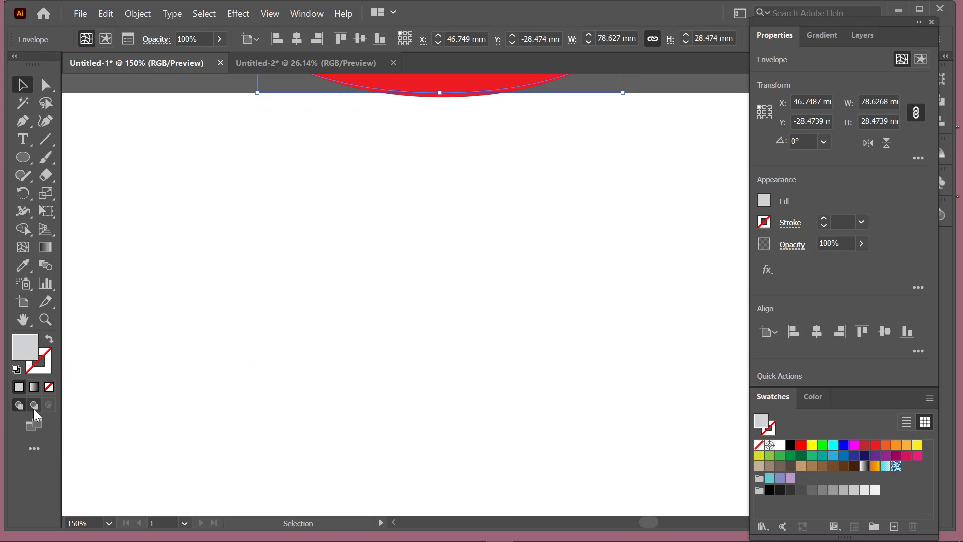
Draw a rectangle about 32.9 mm wide and 30.3 mm high at about X 21.6 mm, Y 21.6 mm.
click(33, 161)
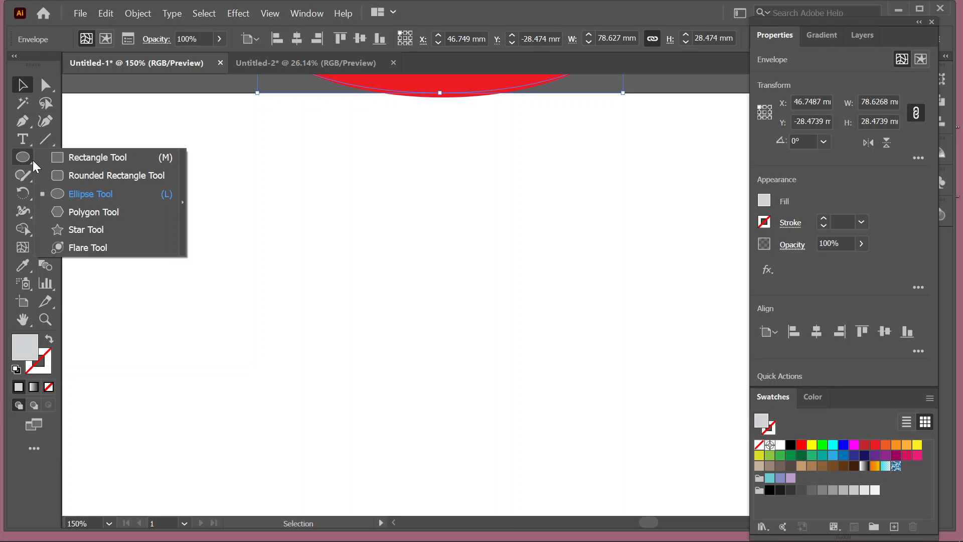
click(83, 158)
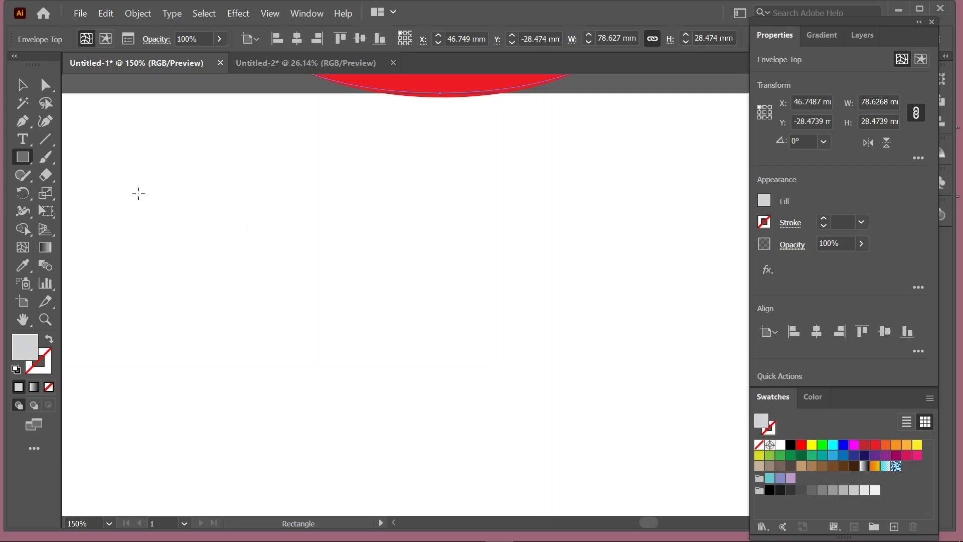
mouse_move(140, 194)
mouse_down()
mouse_move(290, 316)
mouse_move(293, 334)
mouse_up()
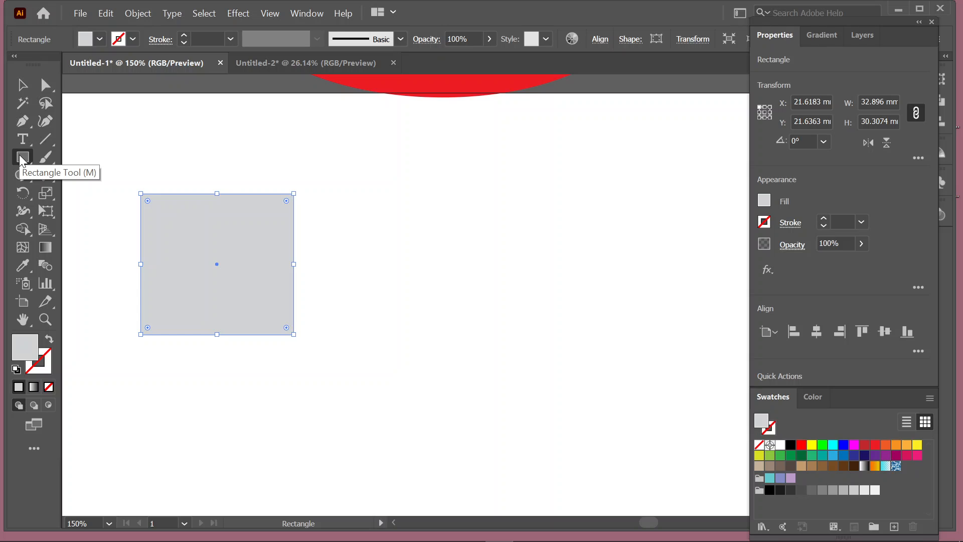
Duplicate the grey rectangle twice in the same row, at about X 60.6 mm and about 46.5 mm further along.
click(22, 84)
click(217, 146)
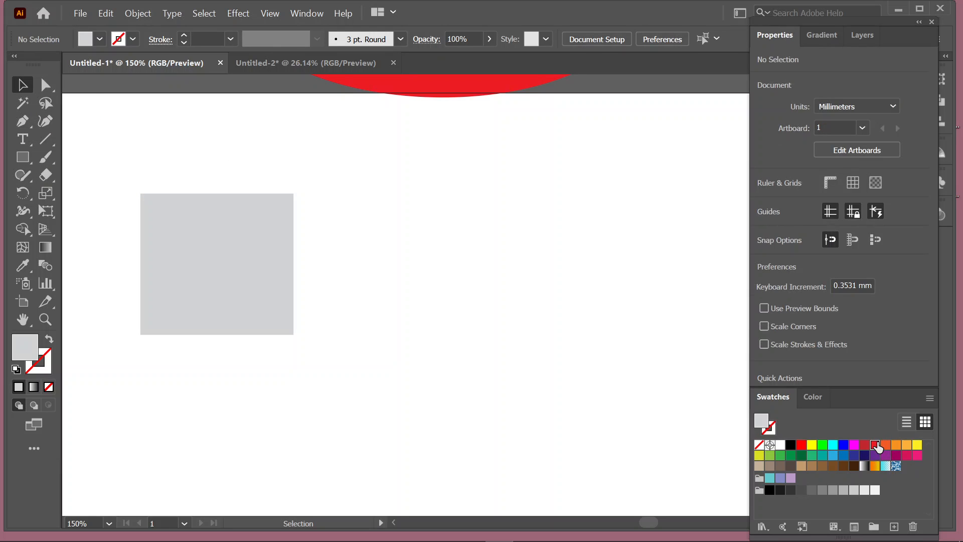
click(876, 444)
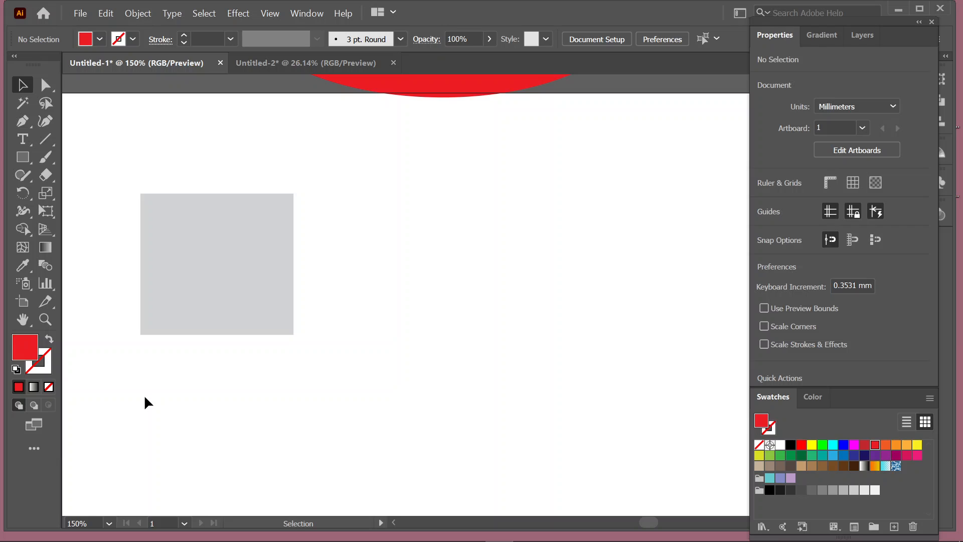
drag(223, 279, 631, 270)
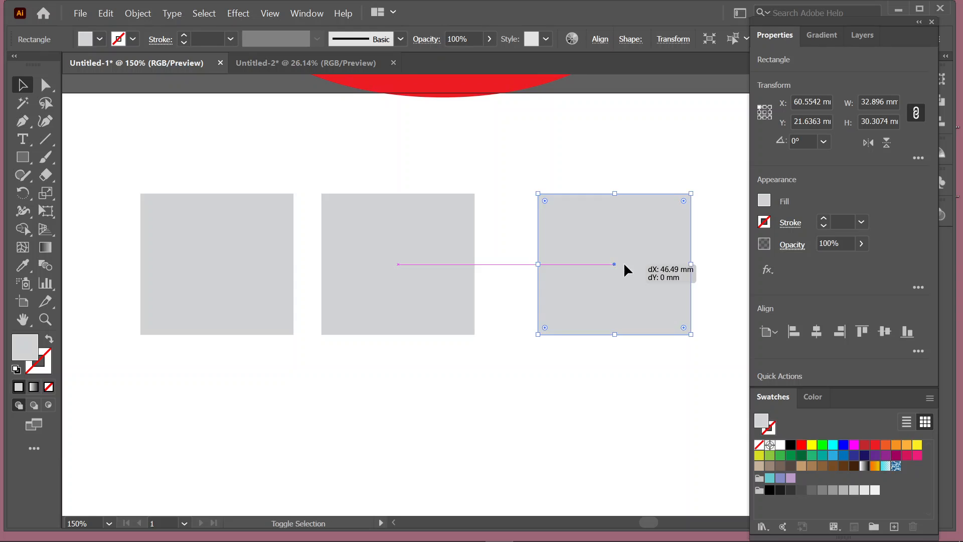
click(196, 248)
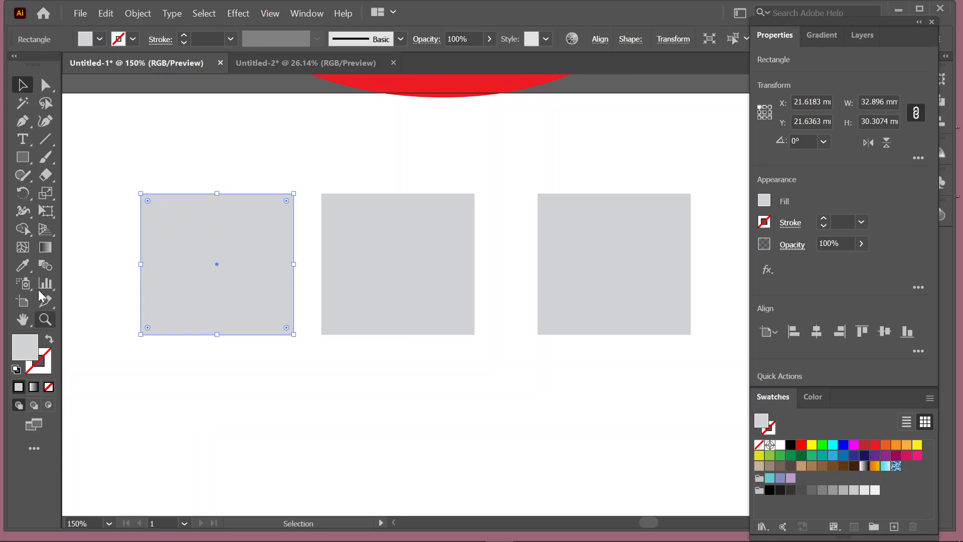
drag(22, 157, 69, 195)
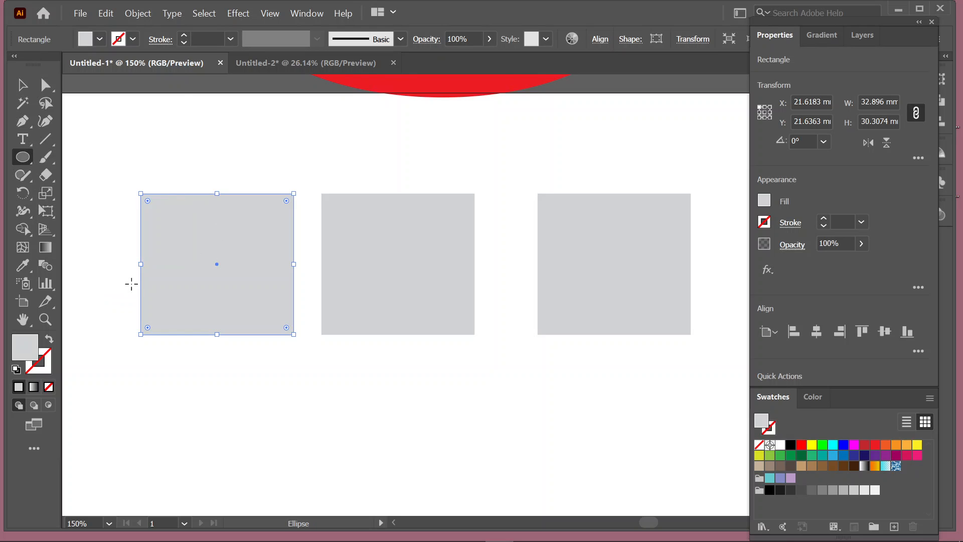
click(801, 446)
key(ctrl+z)
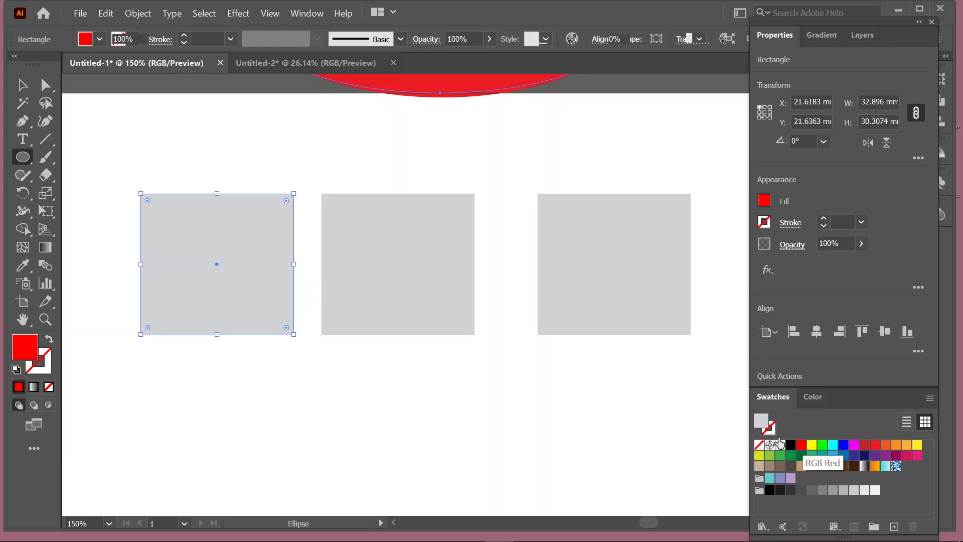
click(26, 91)
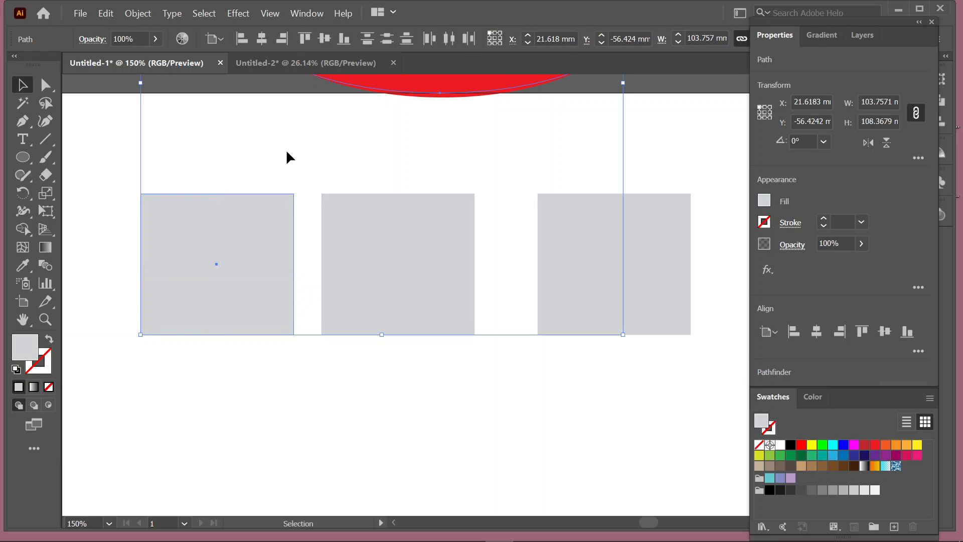
click(146, 155)
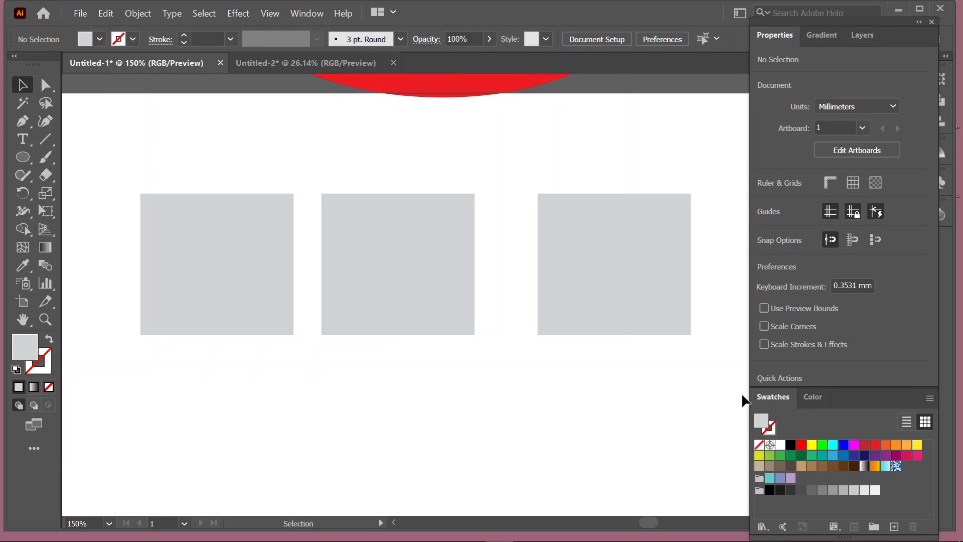
In Draw Behind mode, draw an RGB Red ellipse about 37.9 mm wide and 30.3 mm high behind the first grey rectangle, overlapping its upper-left corner.
click(801, 445)
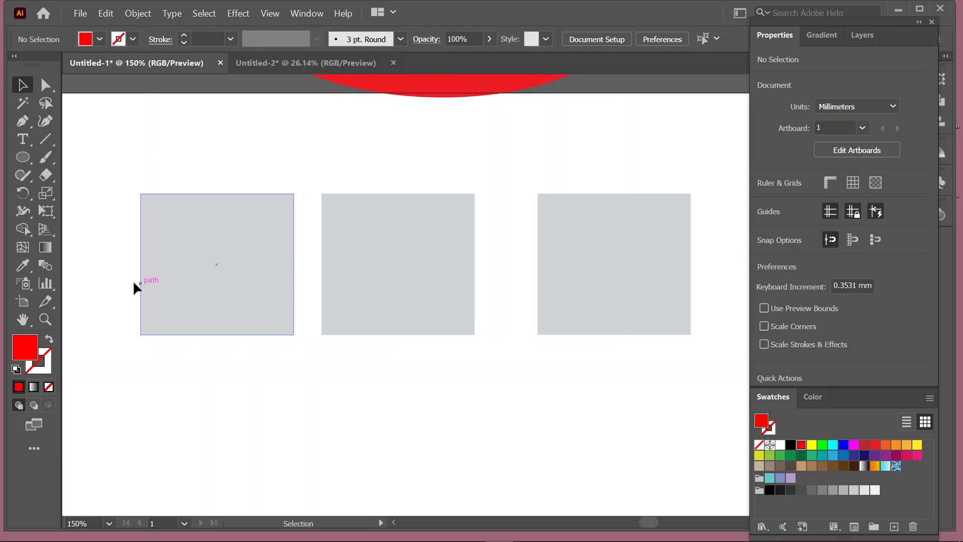
click(34, 405)
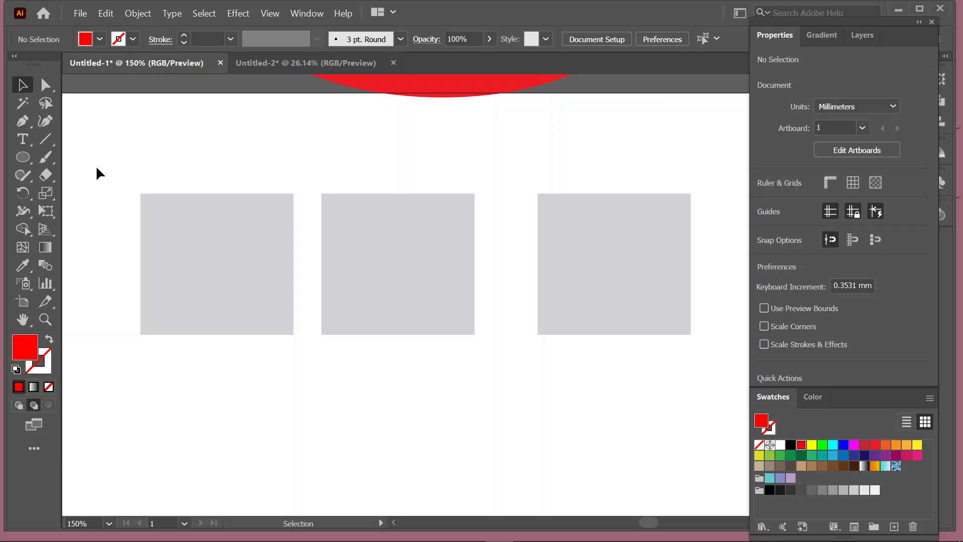
drag(103, 148, 142, 189)
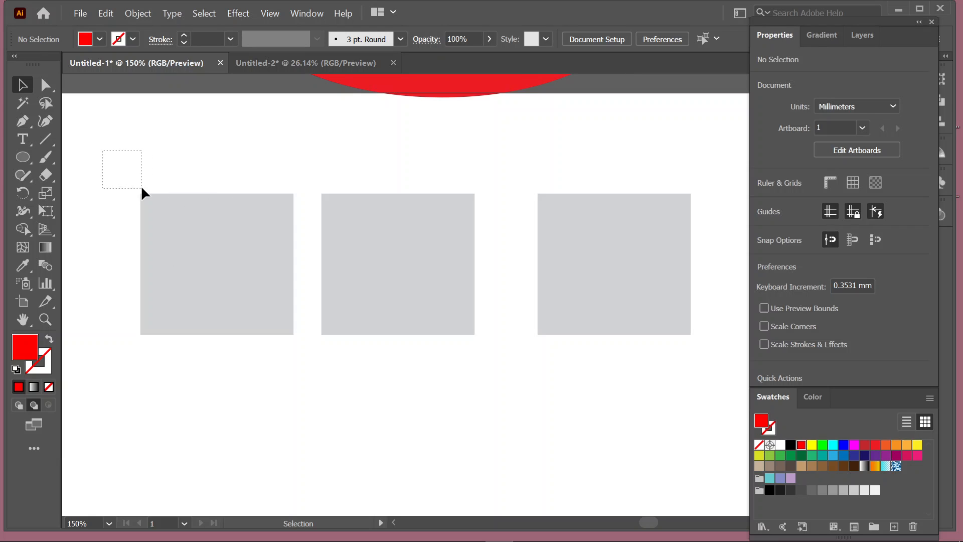
click(23, 157)
drag(116, 156, 145, 174)
drag(270, 280, 292, 297)
key(v)
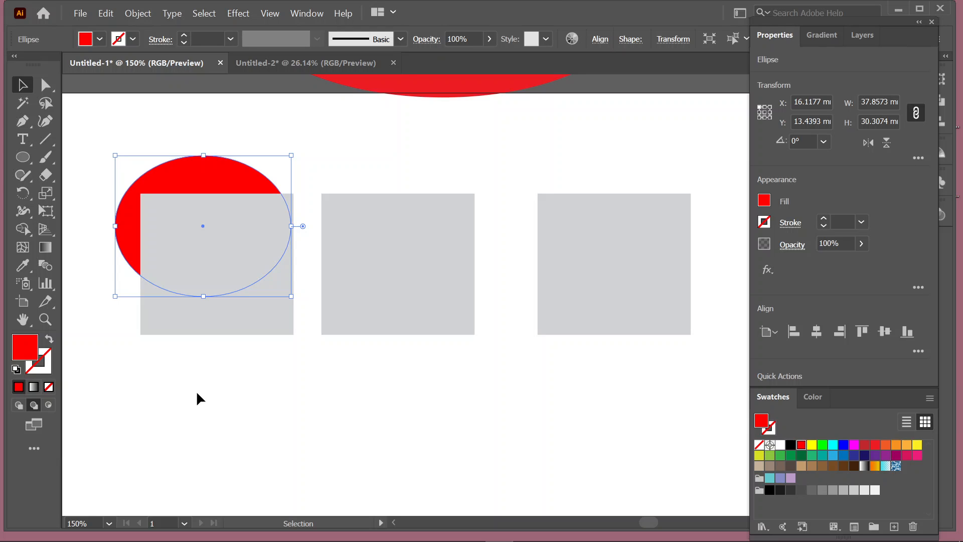
Delete the red ellipse behind the first grey rectangle.
click(31, 404)
key(ctrl)
key(Delete)
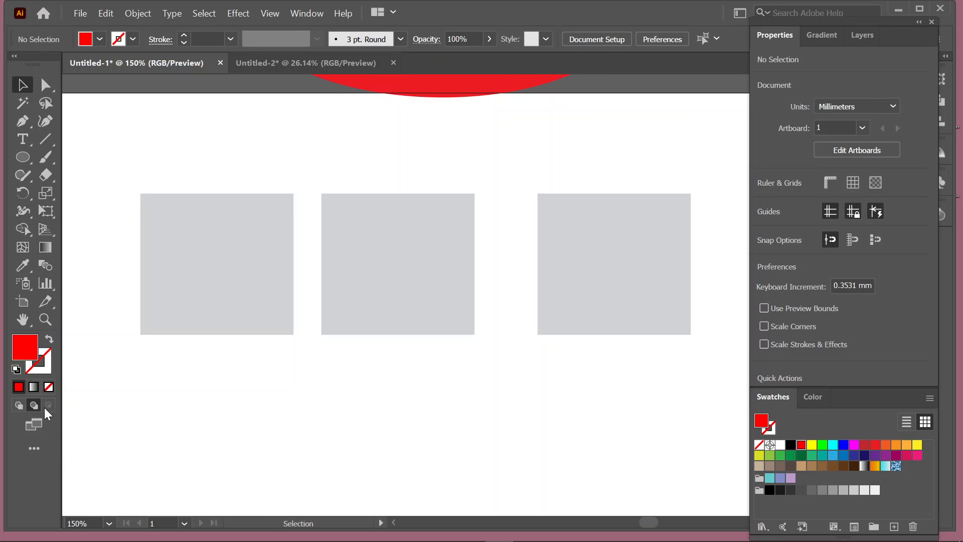
In Draw Inside mode, draw an RGB Red ellipse about 41.2 mm wide and 30.4 mm high inside the first grey rectangle, at about X 9.5 mm, Y 13.7 mm.
click(186, 293)
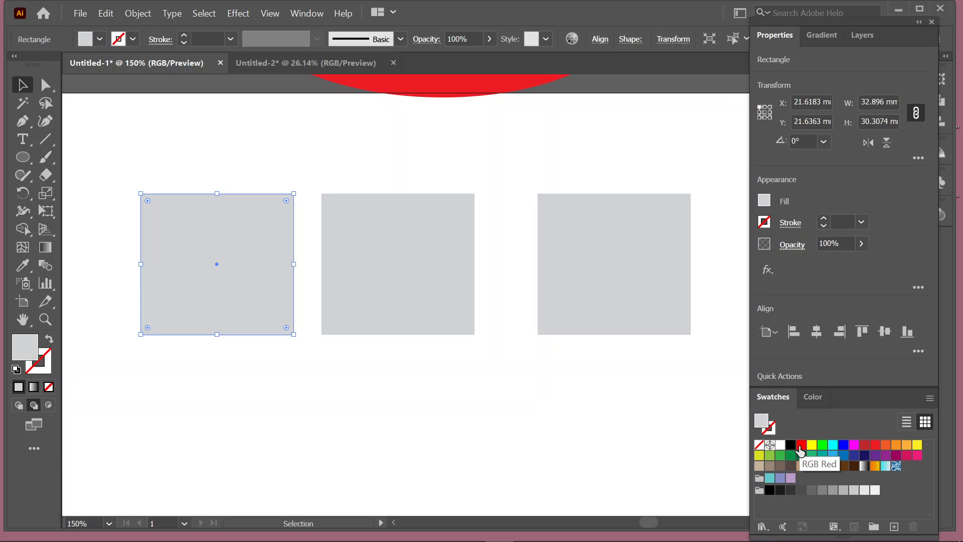
click(48, 405)
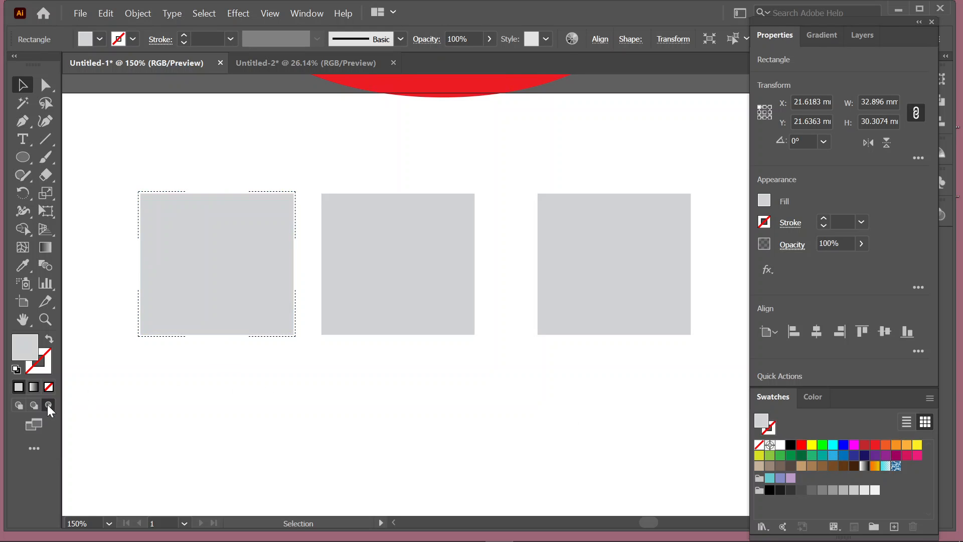
click(801, 445)
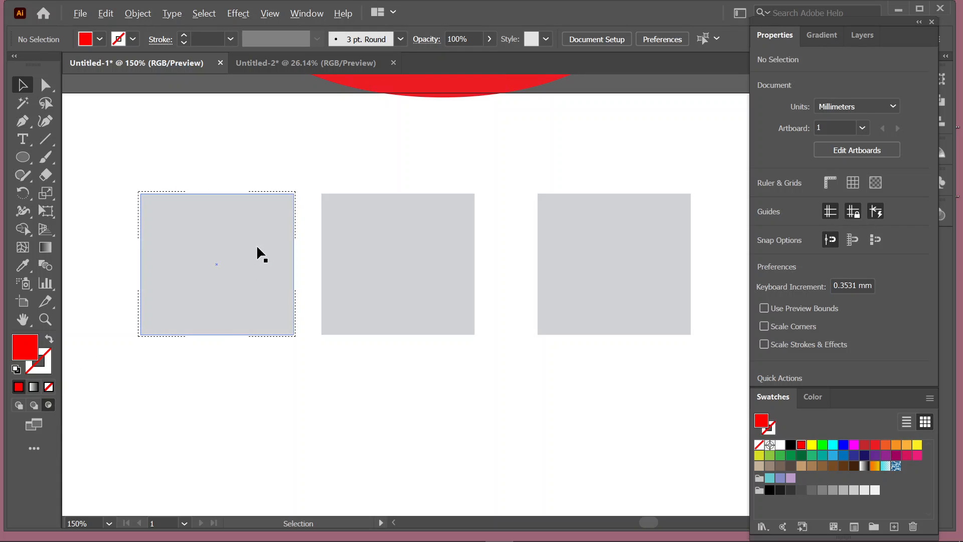
scroll(257, 245, up, 4)
scroll(257, 245, down, 2)
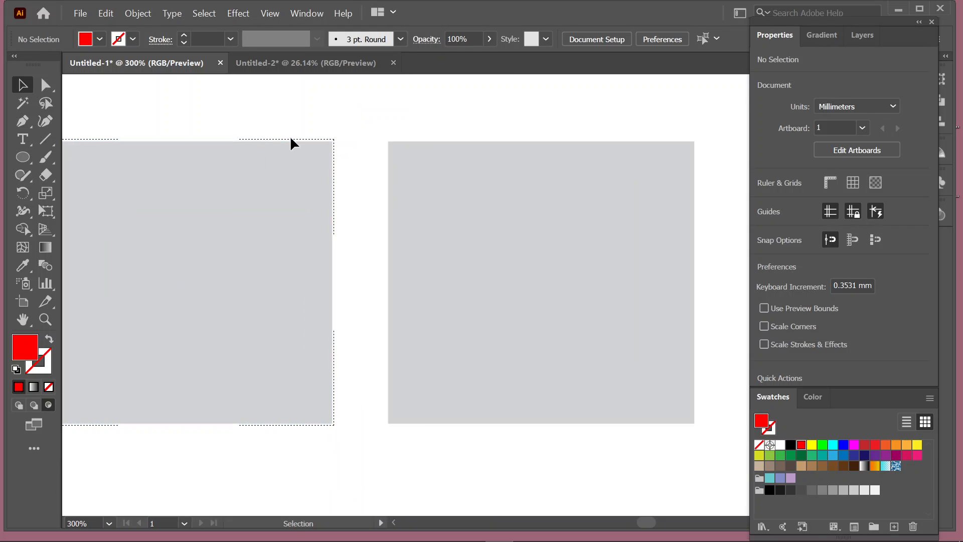
drag(213, 226, 331, 233)
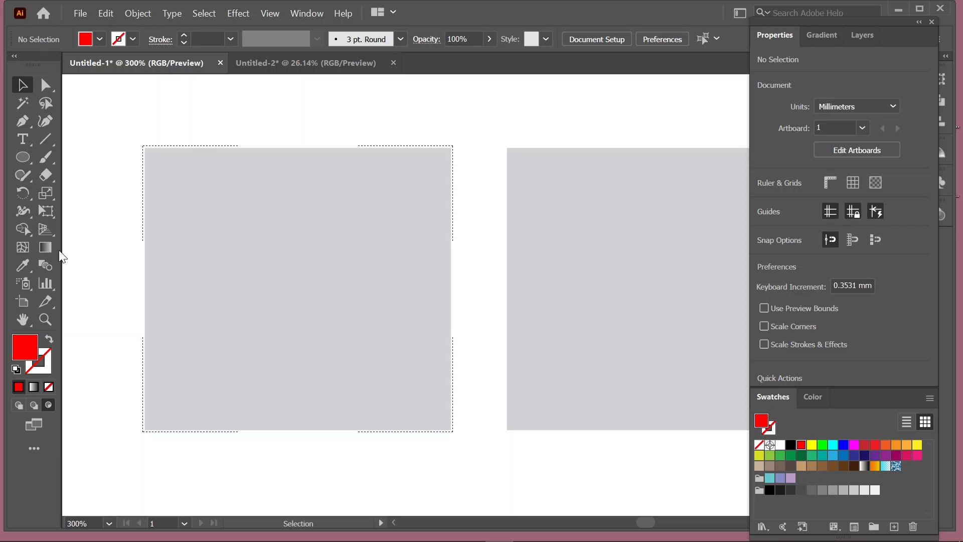
click(22, 157)
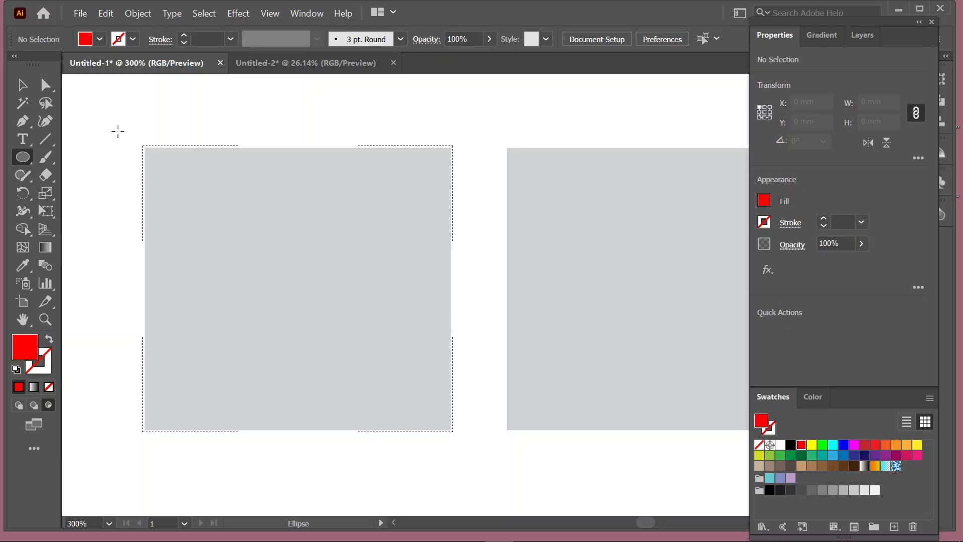
drag(118, 131, 416, 357)
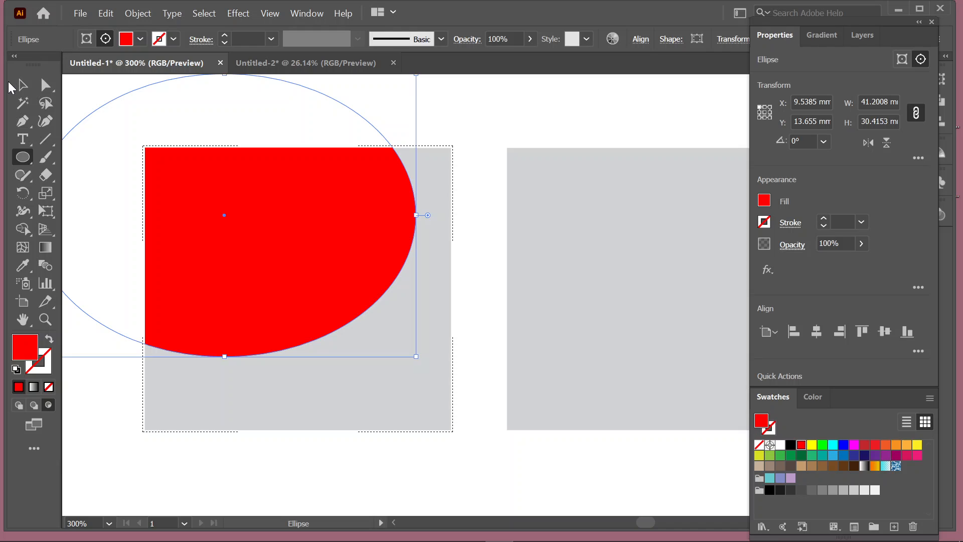
click(24, 86)
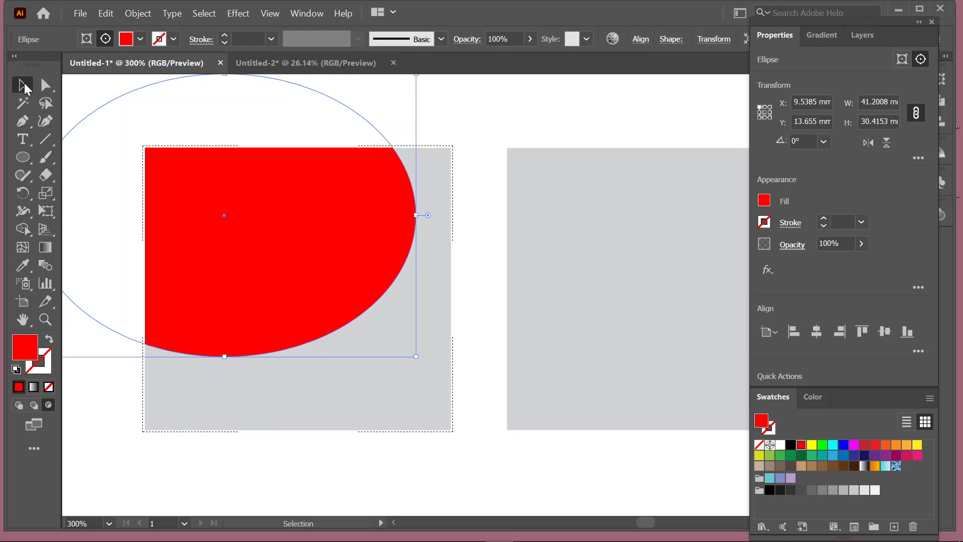
click(520, 112)
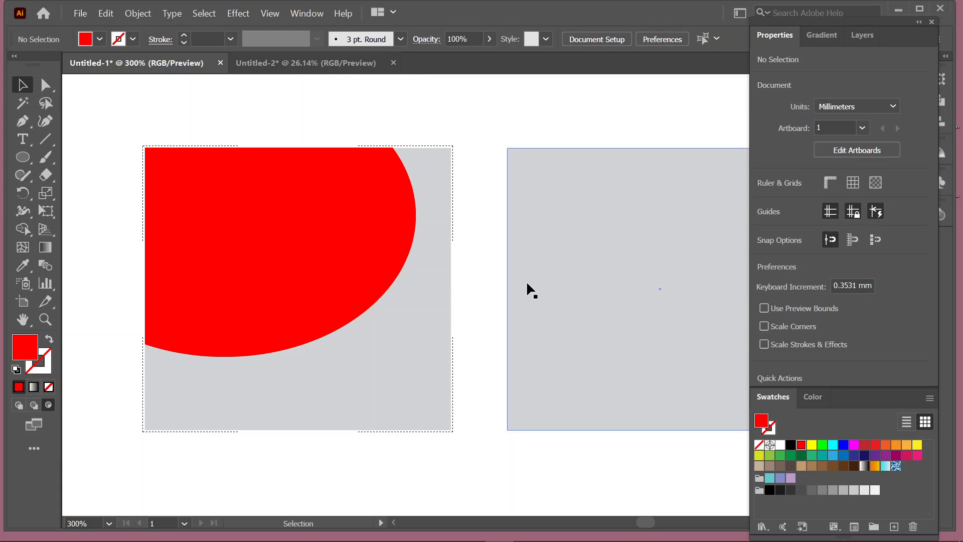
Return to Draw Normal mode and fill the middle grey rectangle with orange.
drag(531, 286, 271, 329)
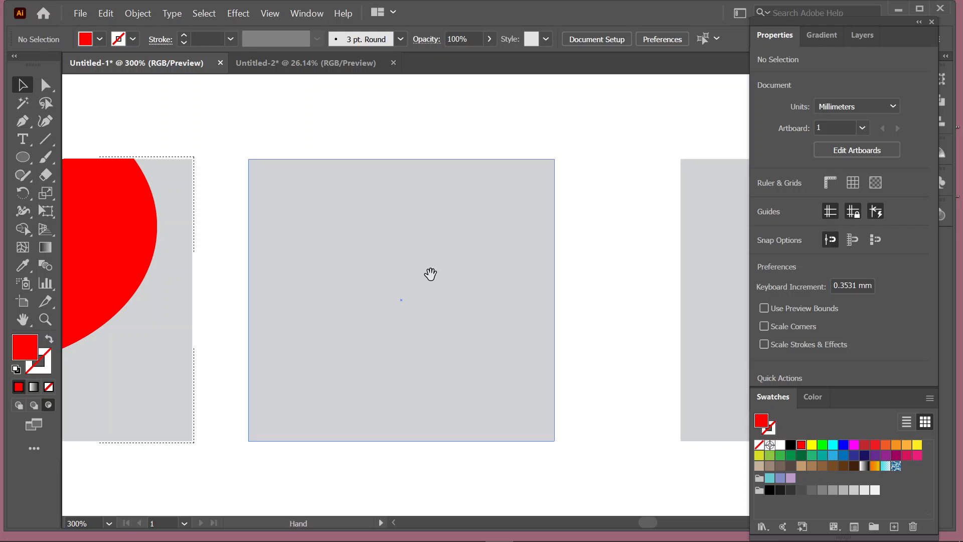
drag(429, 272, 357, 264)
click(320, 196)
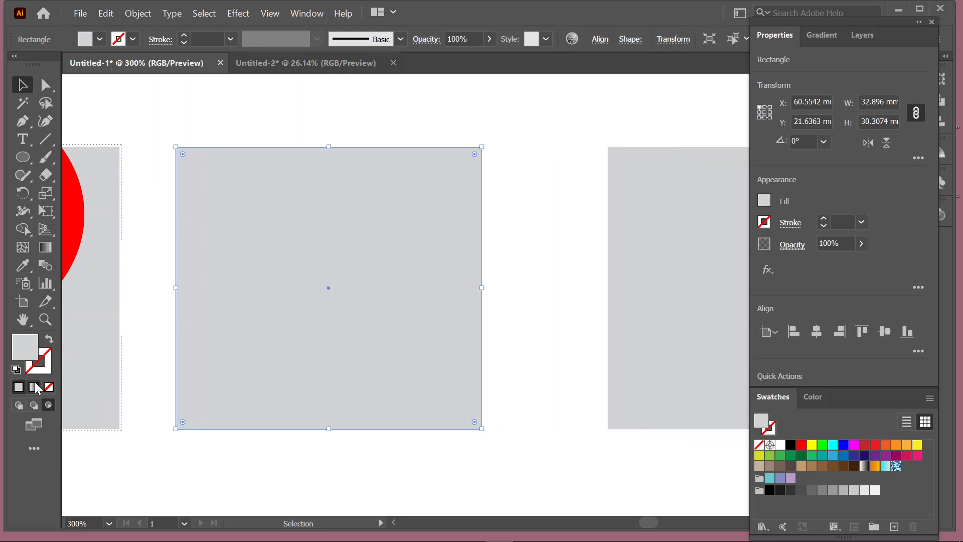
click(17, 406)
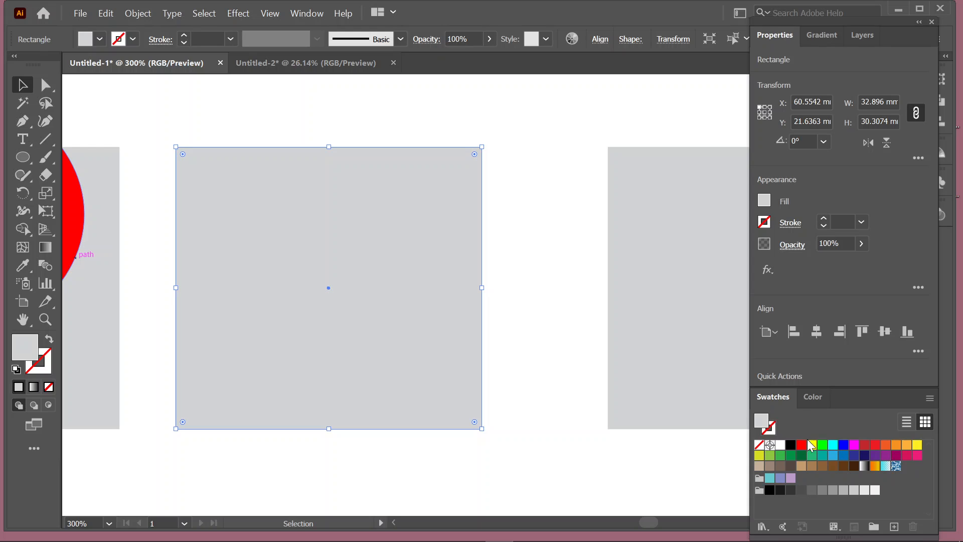
click(896, 446)
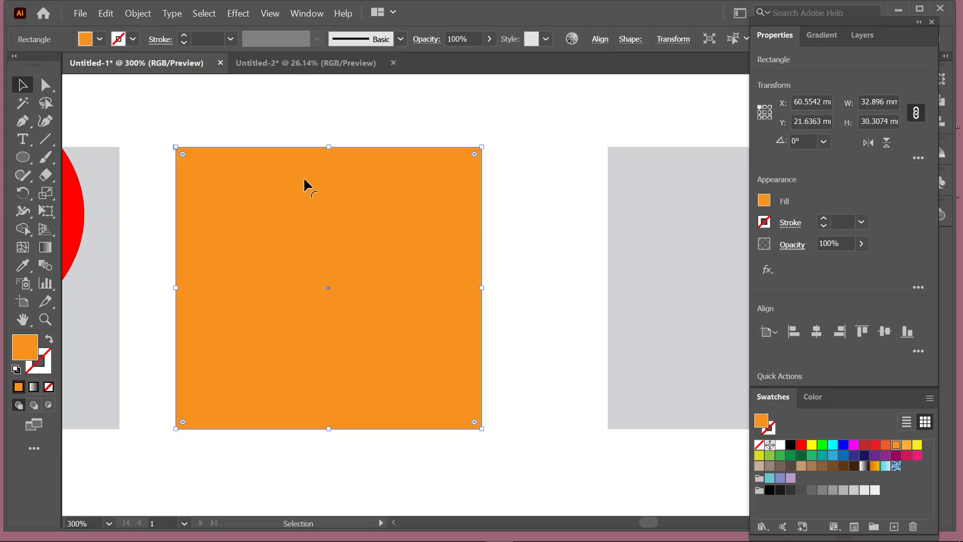
Draw a rectangle about 10.9 mm wide and 35.4 mm high across the orange rectangle and fill it with the white-to-black gradient.
click(23, 155)
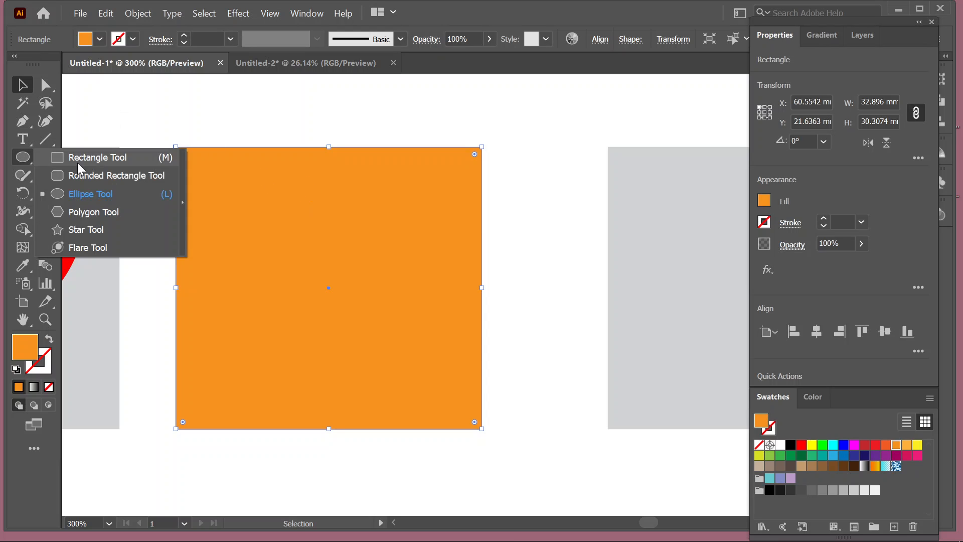
click(90, 157)
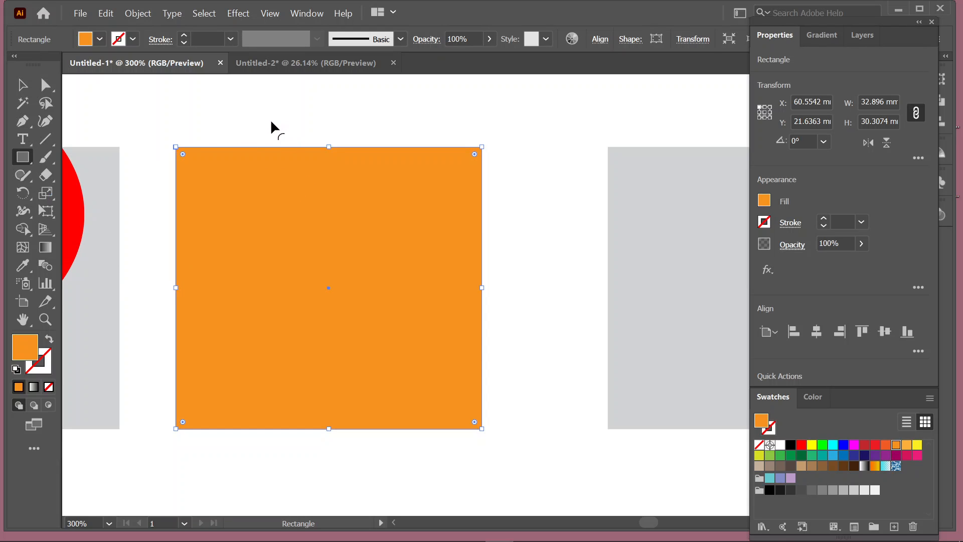
mouse_move(268, 128)
mouse_down()
mouse_move(410, 282)
mouse_move(393, 462)
mouse_move(369, 458)
mouse_up()
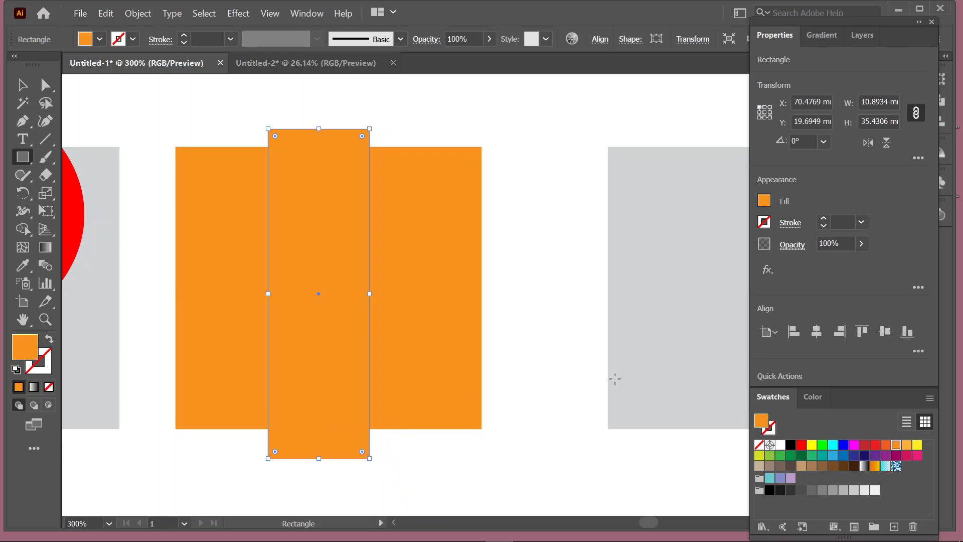
click(864, 467)
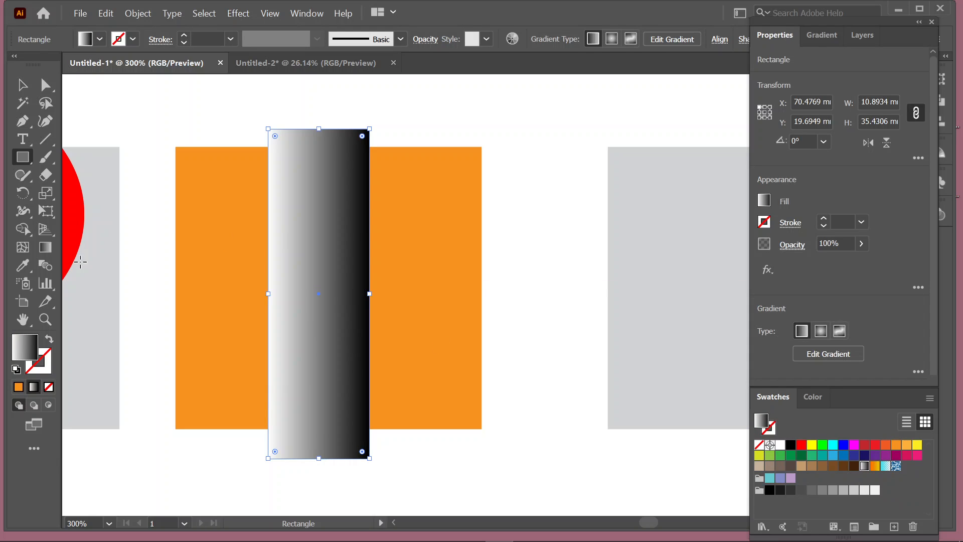
Redirect the narrow rectangle's gradient vertically, from white at its upper edge to black near its lower edge.
click(45, 247)
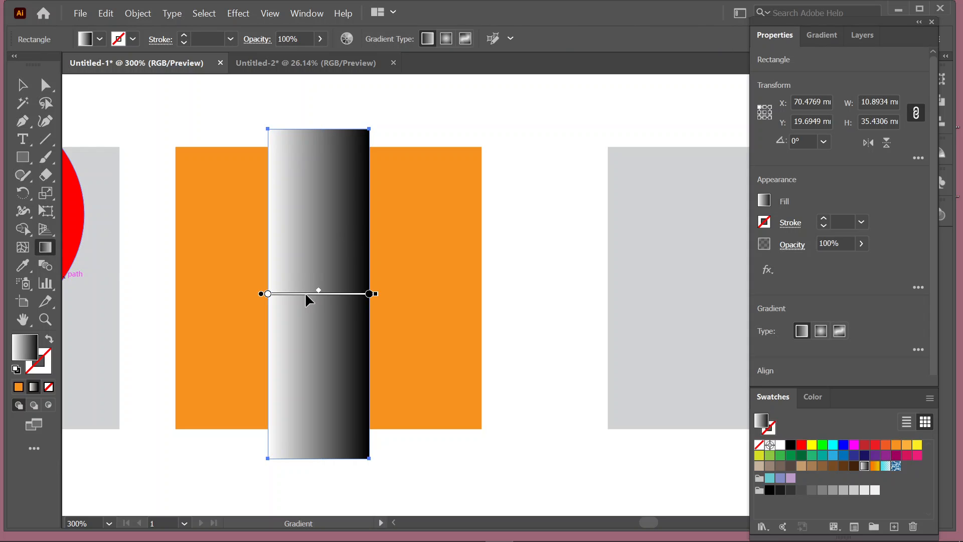
mouse_move(309, 283)
mouse_down()
mouse_move(311, 107)
mouse_move(322, 68)
mouse_up()
scroll(411, 355, down, 6)
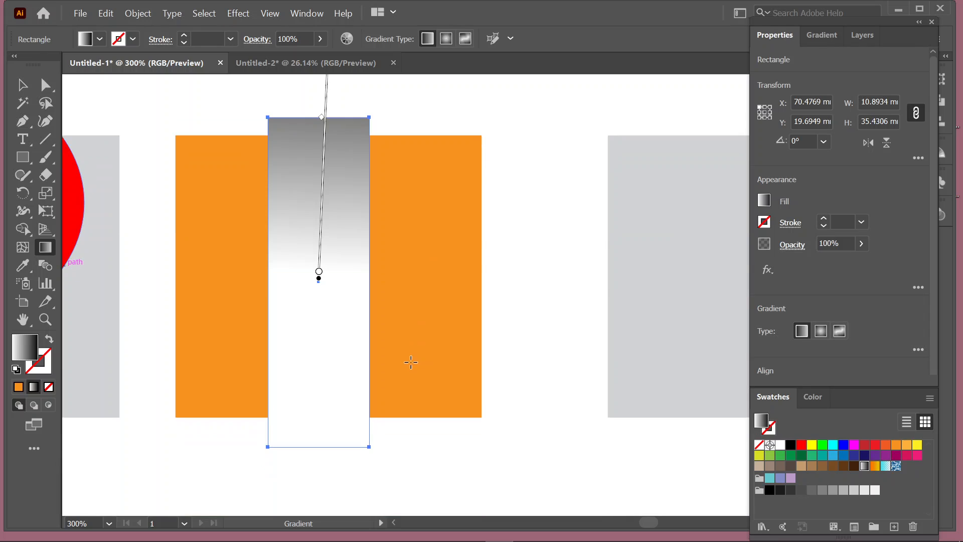
scroll(411, 362, down, 1)
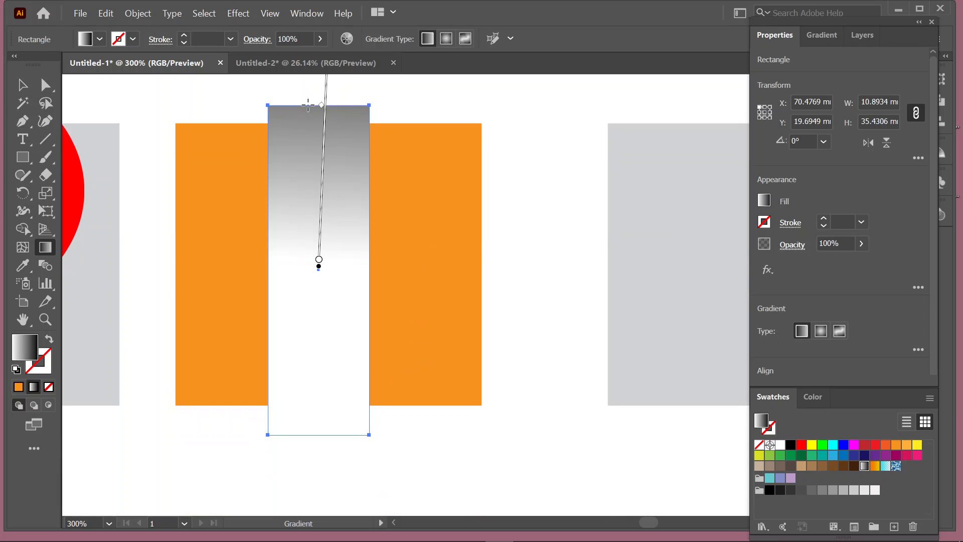
drag(308, 105, 328, 428)
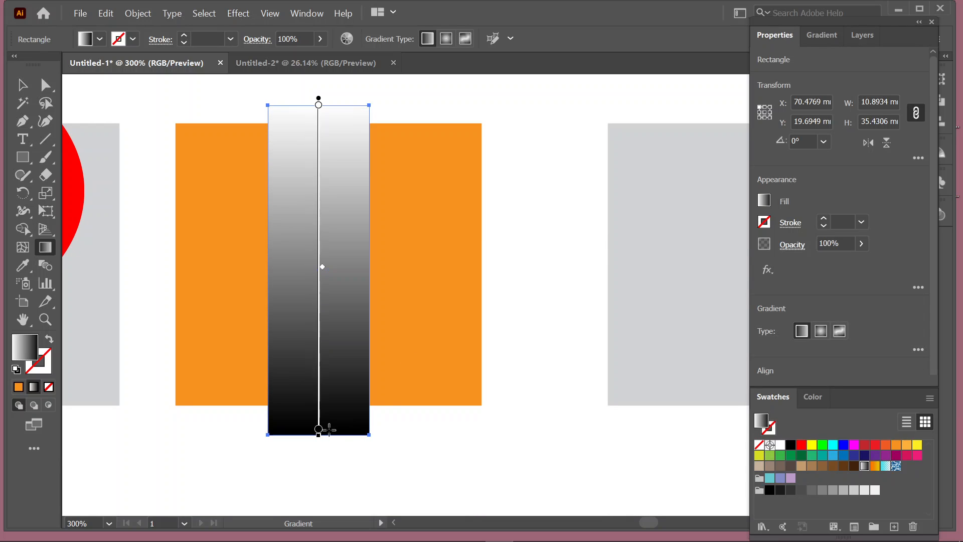
click(22, 85)
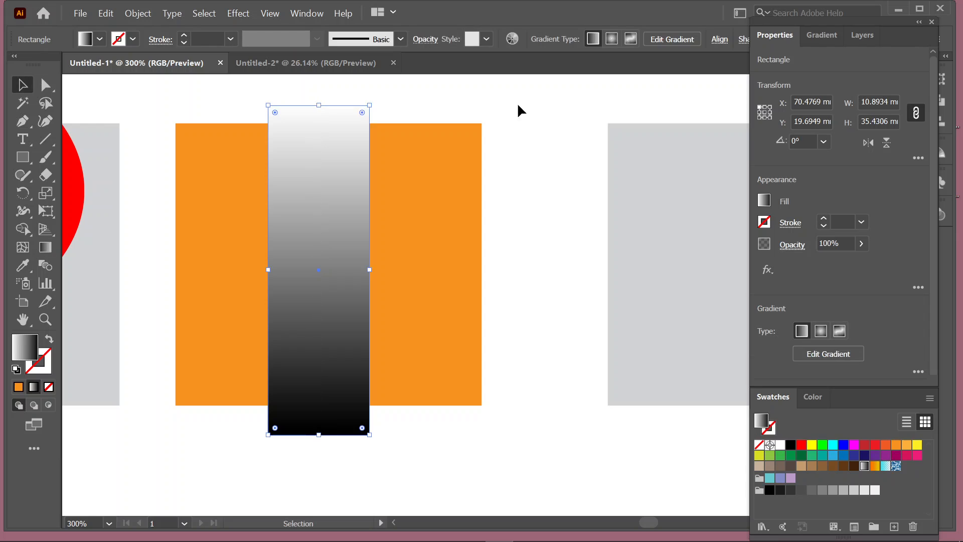
click(567, 132)
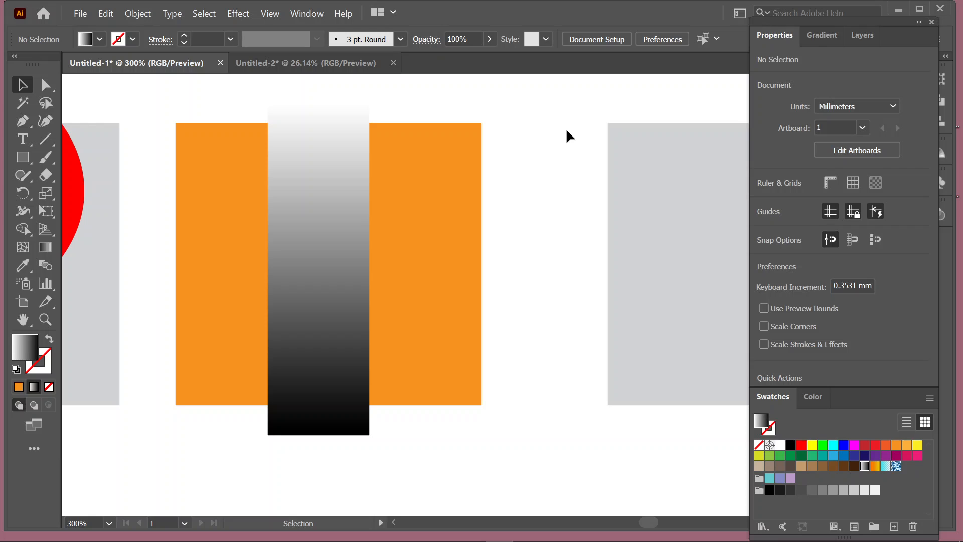
Make a clipping mask from the orange rectangle and the gradient bar, and undo it.
drag(181, 102, 355, 296)
drag(292, 203, 292, 203)
right_click(325, 185)
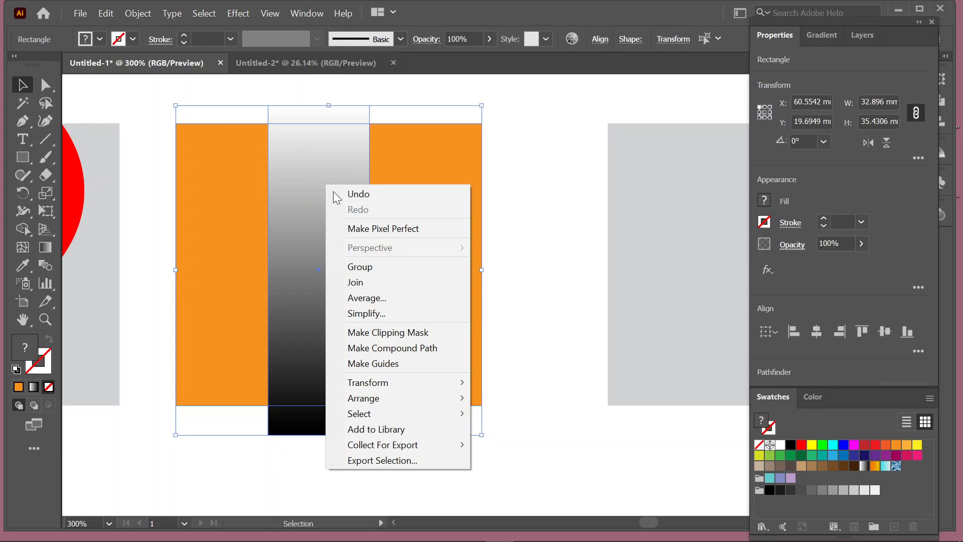
click(390, 333)
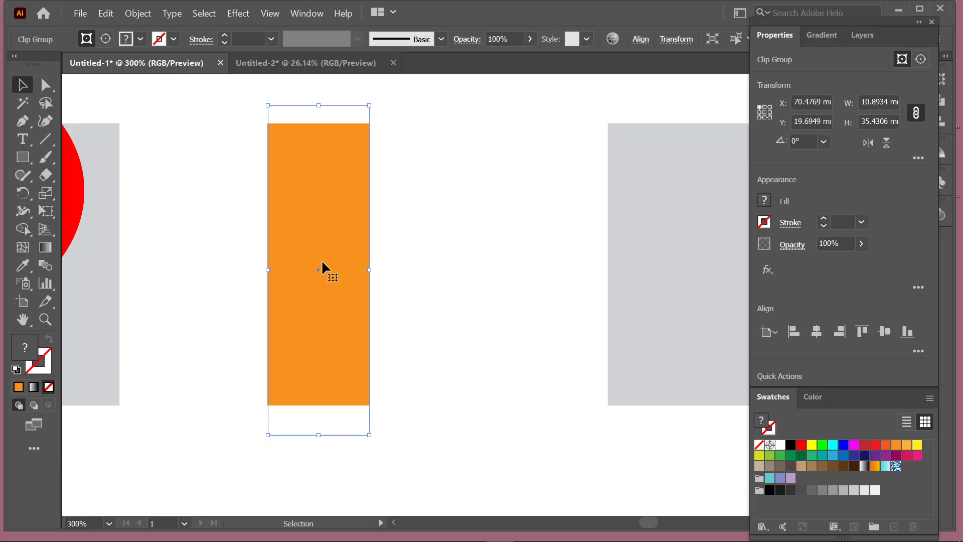
key(ctrl+z)
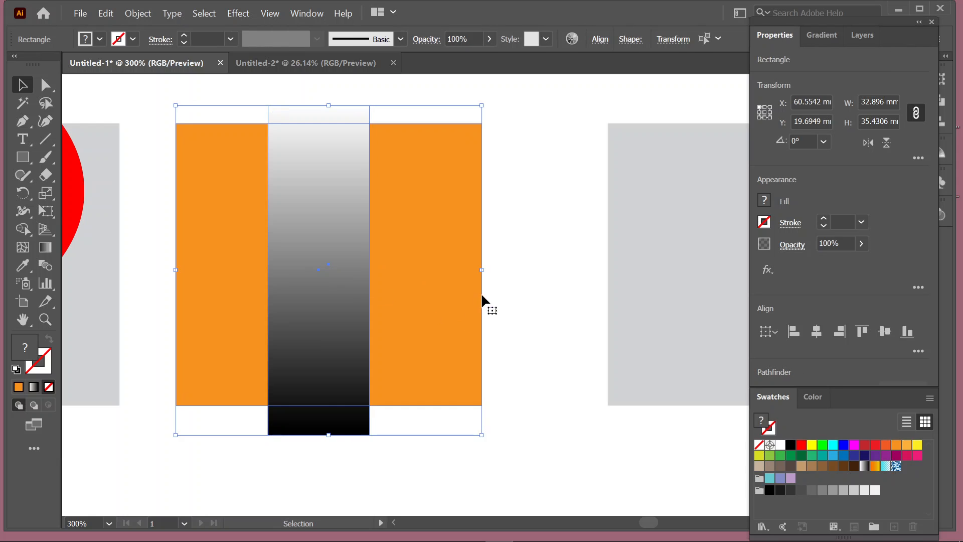
Duplicate only the gradient bar over the third grey rectangle, at about X 120.6 mm, Y 19.7 mm.
drag(471, 297, 303, 303)
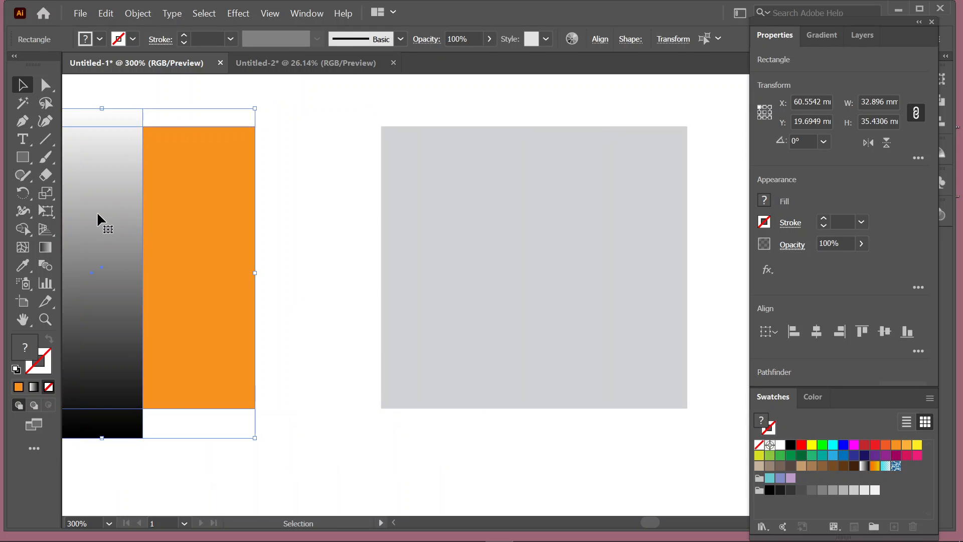
drag(97, 212, 164, 205)
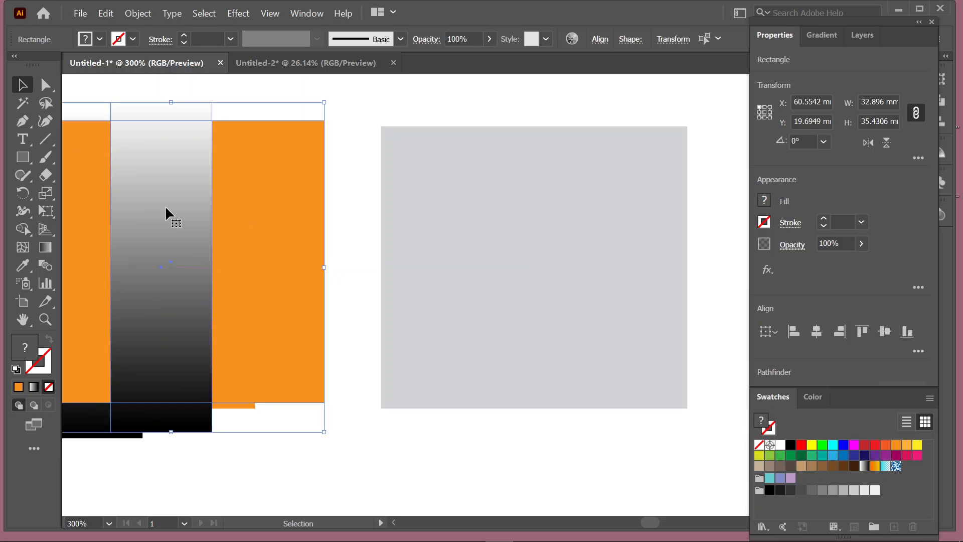
key(ctrl+z)
click(286, 212)
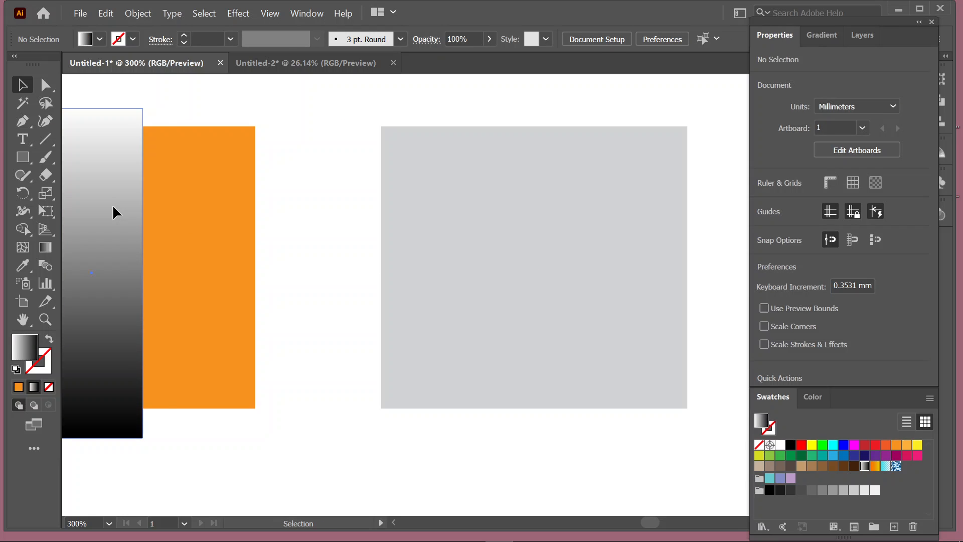
drag(113, 207, 580, 208)
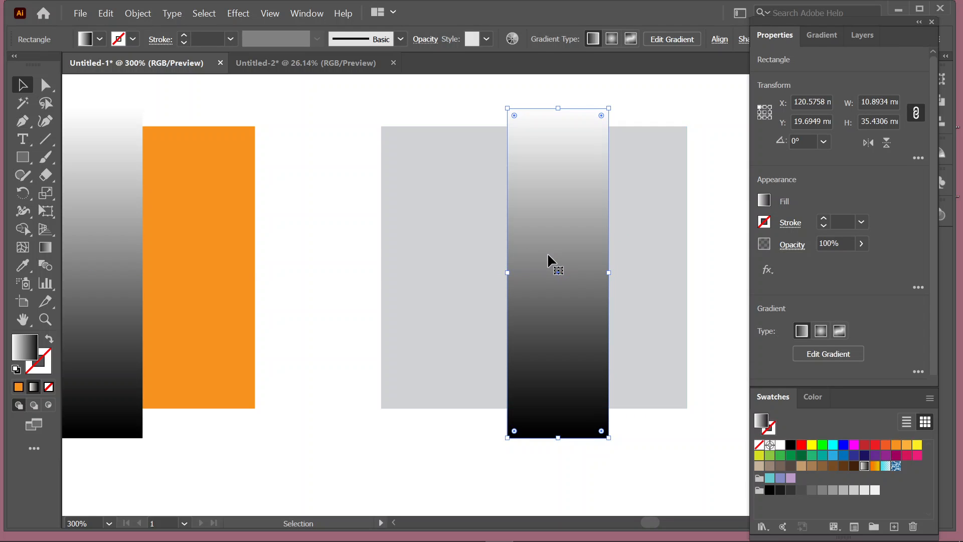
Duplicate the gradient bar over the third grey rectangle's left side, at about X 106.0 mm, Y 20.4 mm, and fill the copy light orange.
drag(546, 252, 411, 258)
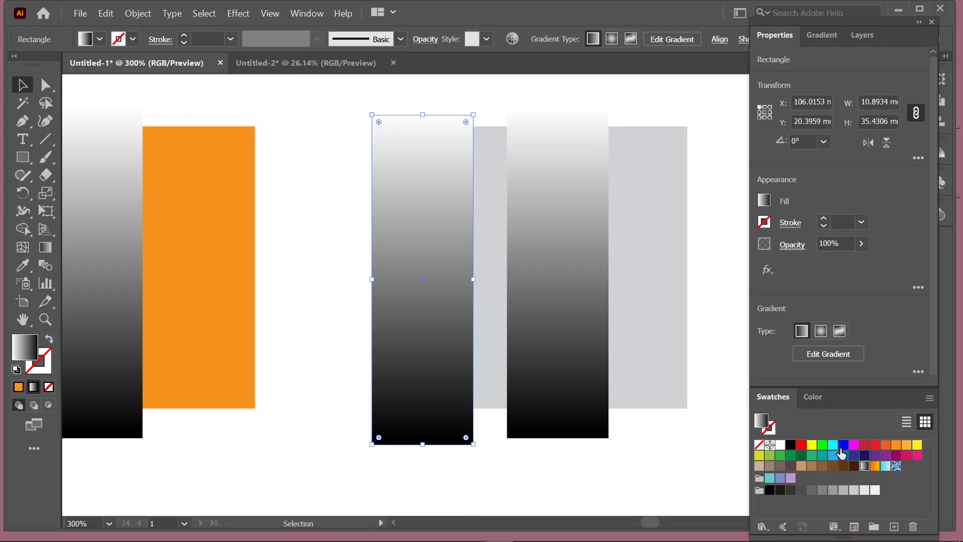
click(907, 446)
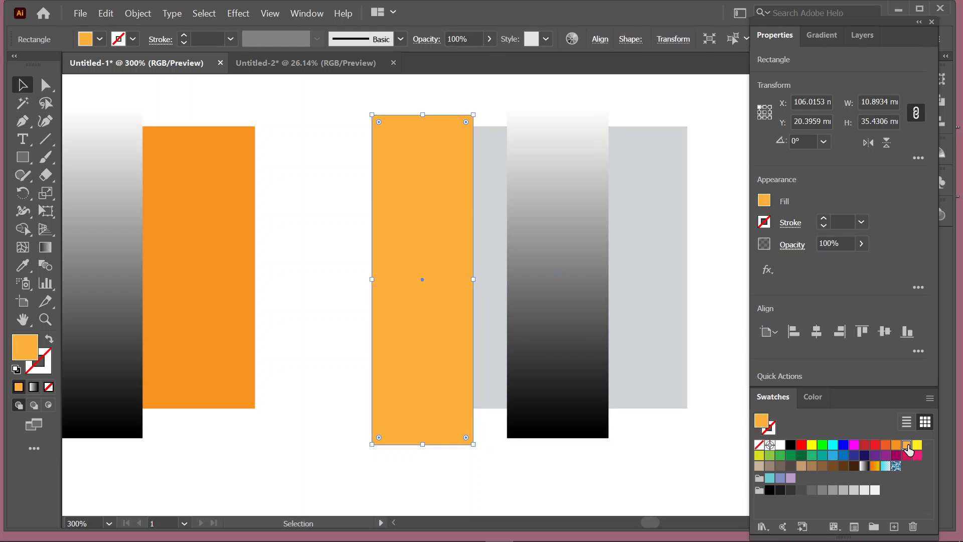
Centre the light orange and gradient bars on each other both ways, and move the pair to about X 119.7 mm, Y 18.8 mm.
click(556, 231)
shift+click(433, 229)
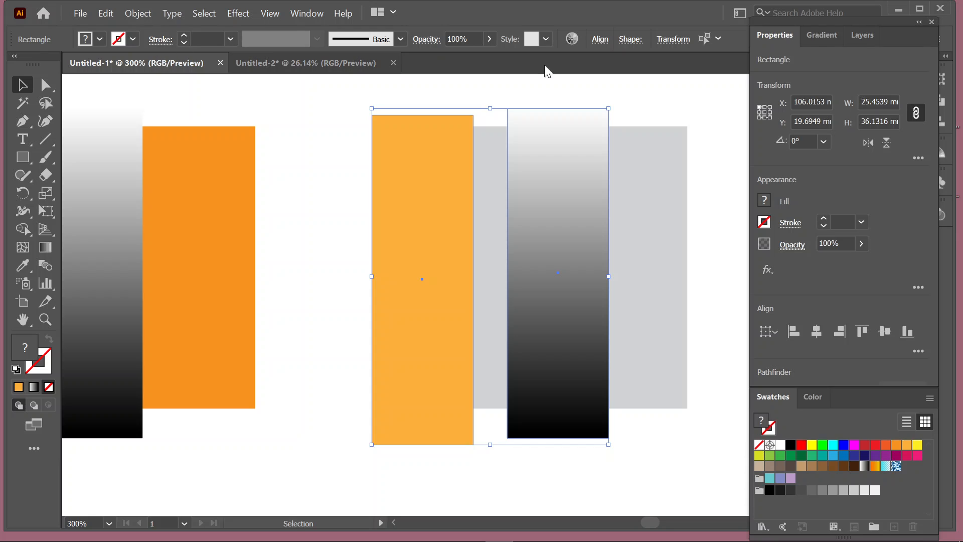
click(600, 41)
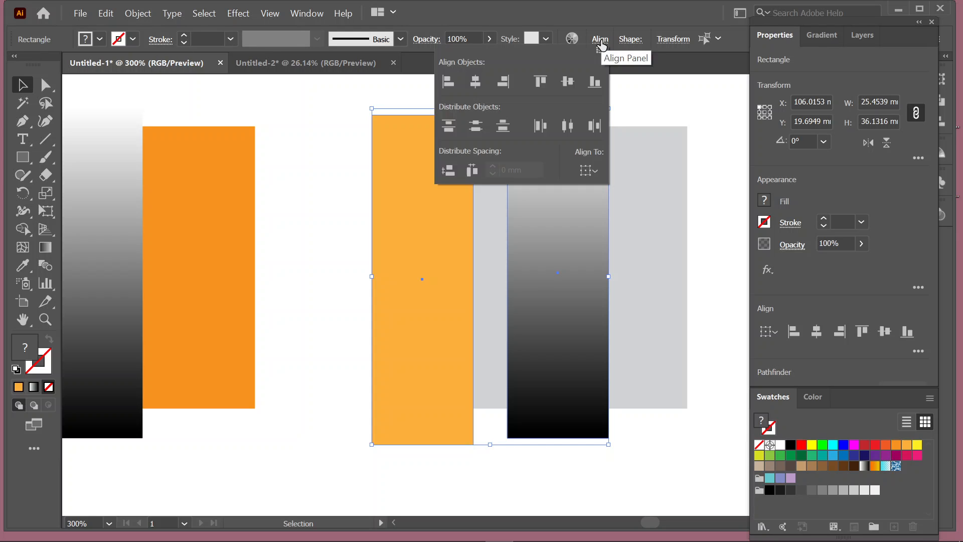
click(474, 81)
click(568, 83)
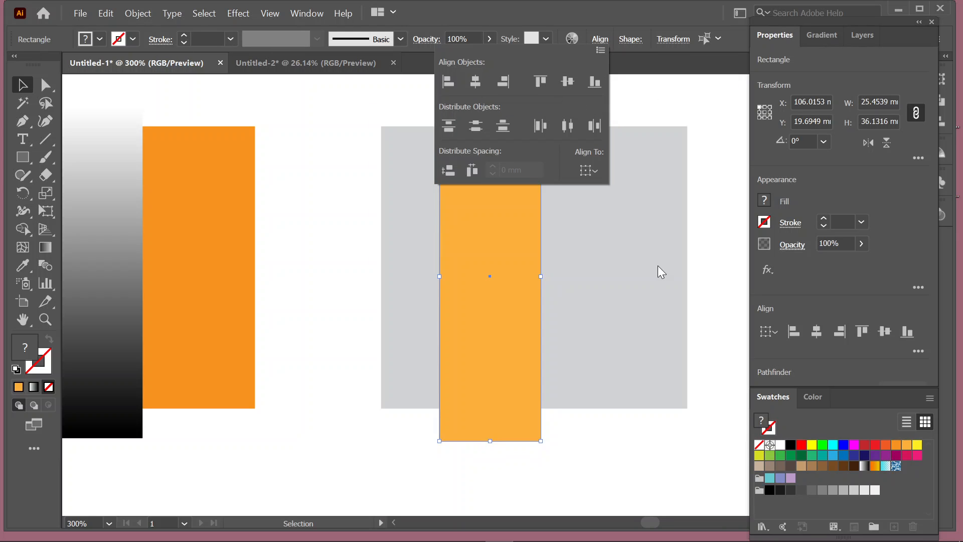
click(486, 202)
drag(487, 203, 550, 201)
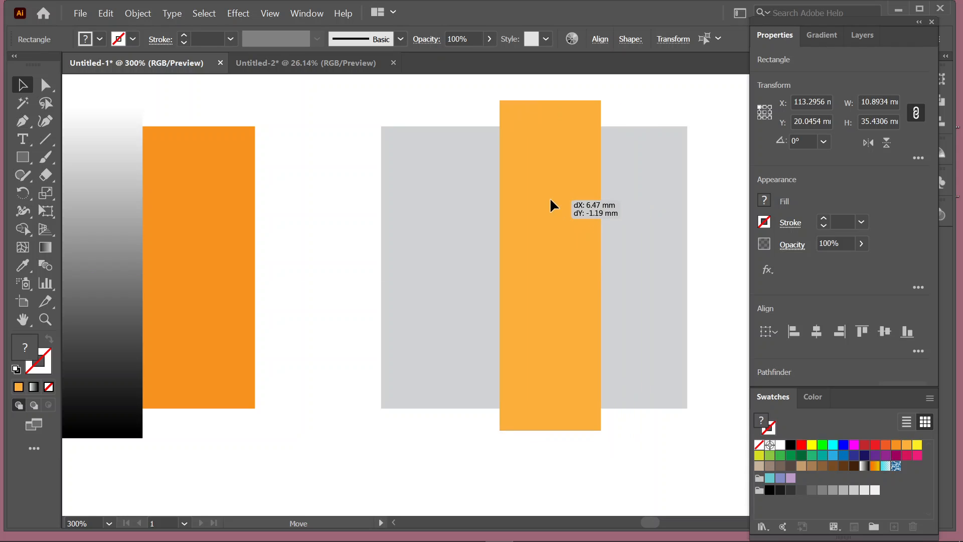
Send the light orange bar backward so it lies directly behind the gradient bar.
right_click(550, 200)
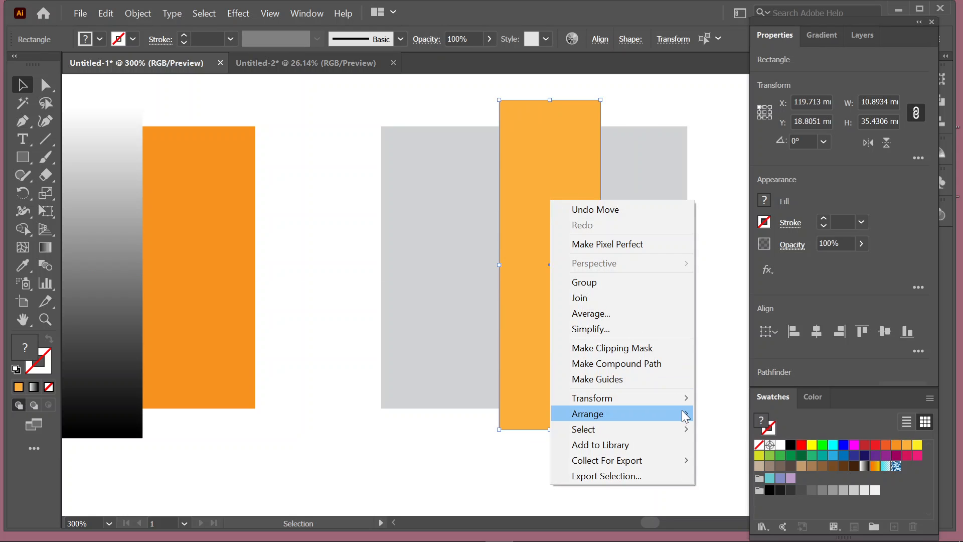
mouse_move(675, 414)
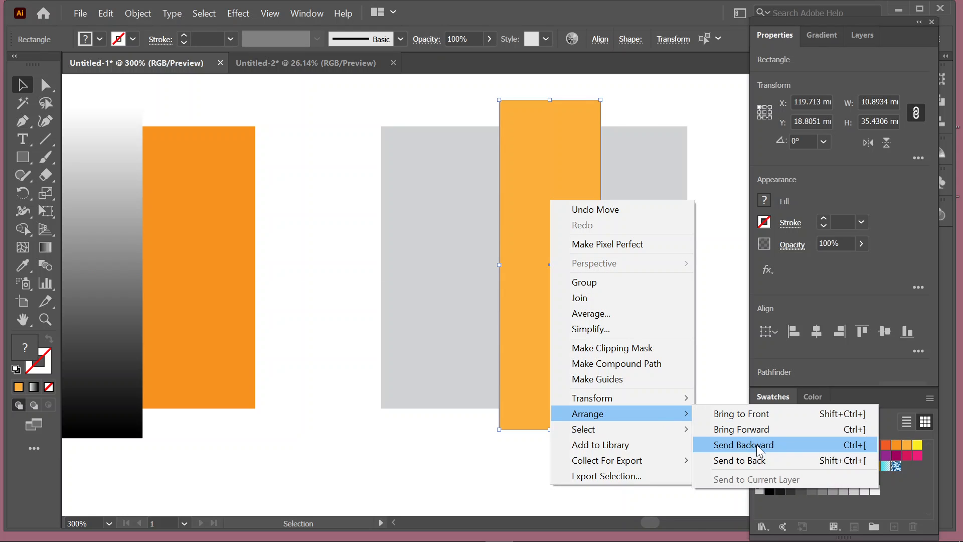
click(756, 445)
click(556, 256)
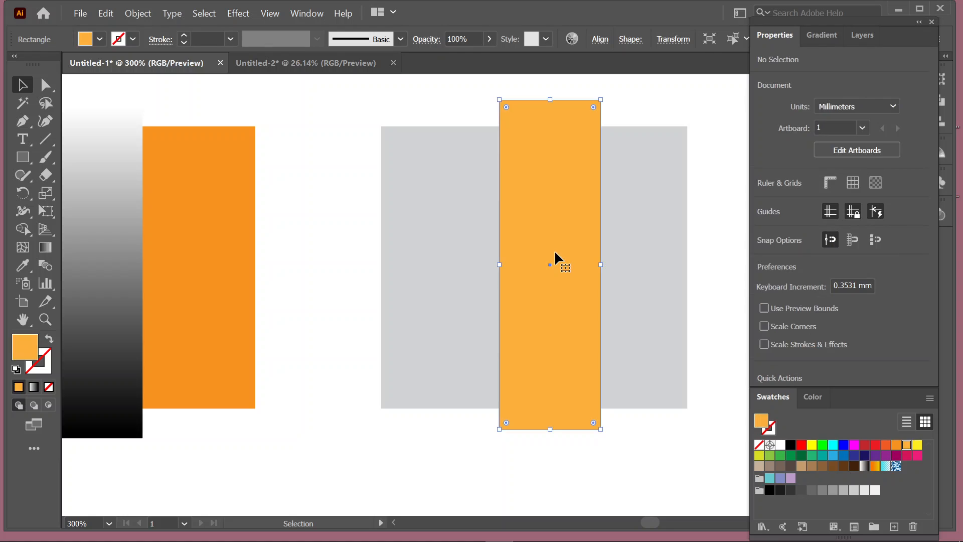
right_click(555, 253)
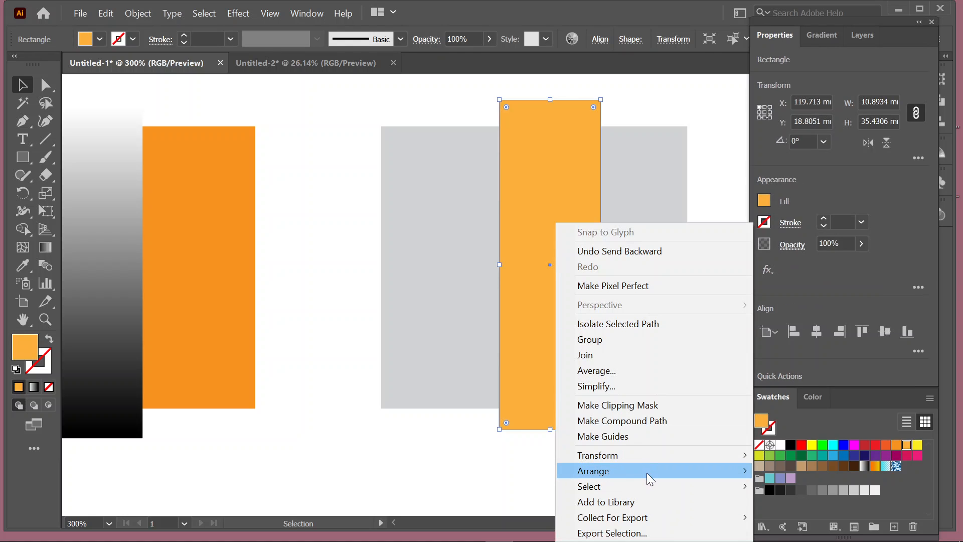
mouse_move(711, 475)
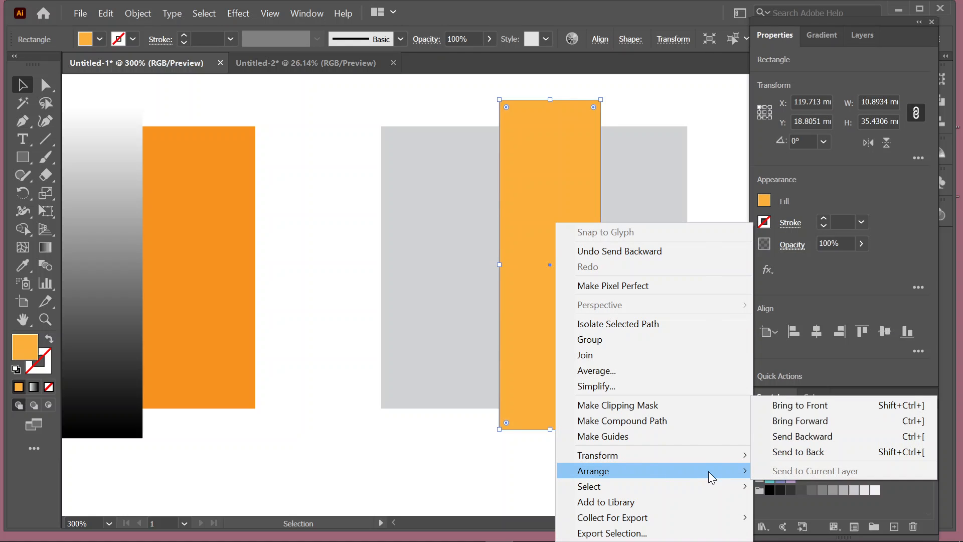
click(798, 437)
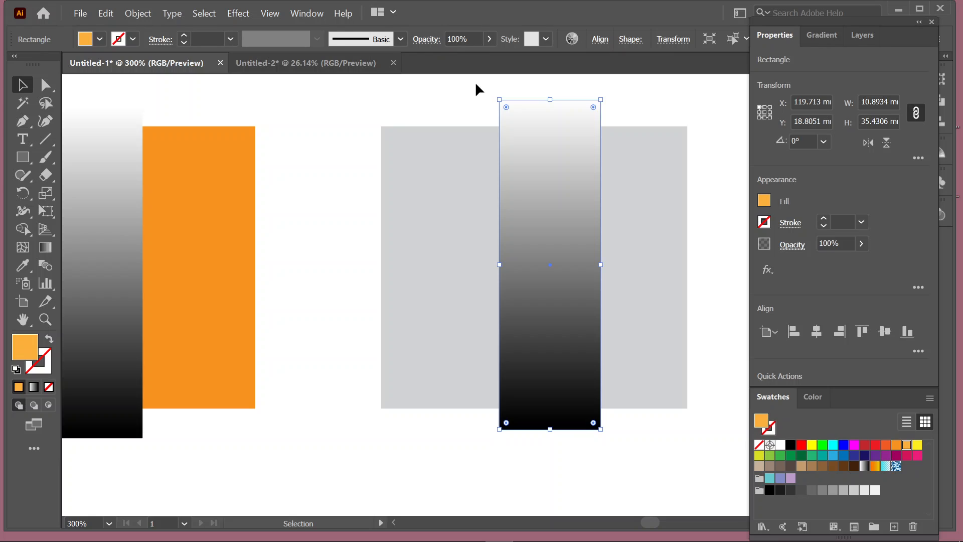
Make an opacity mask from the stacked gradient and light orange bars using the Transparency settings.
drag(473, 91, 558, 115)
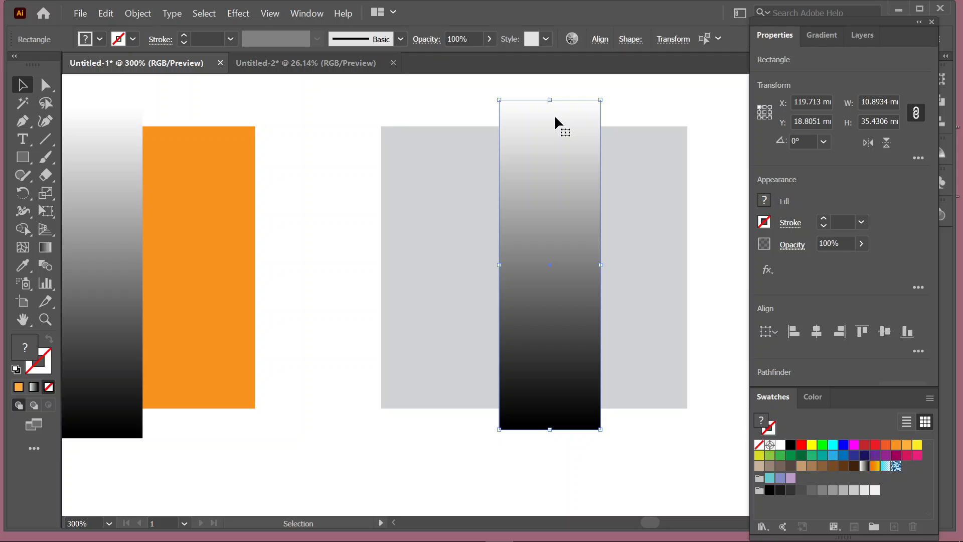
click(315, 14)
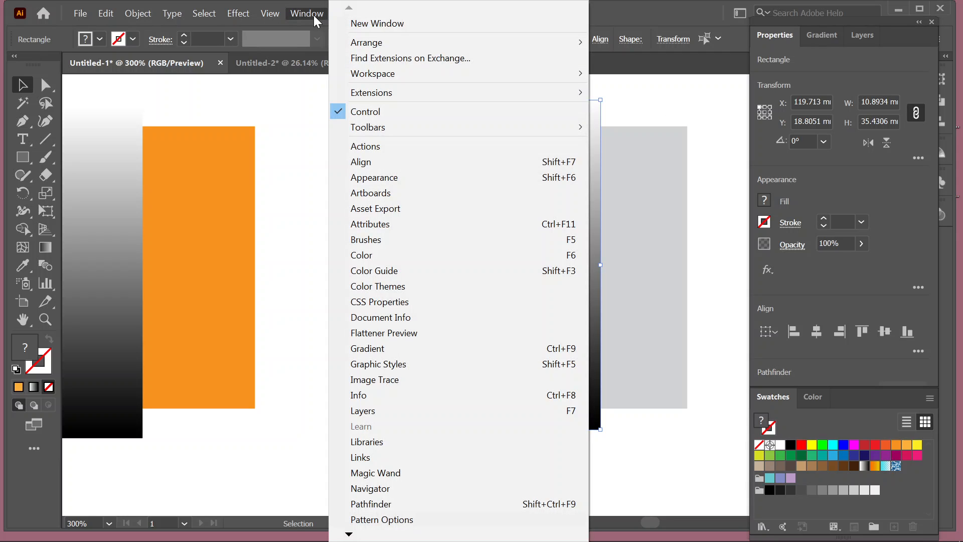
mouse_move(373, 535)
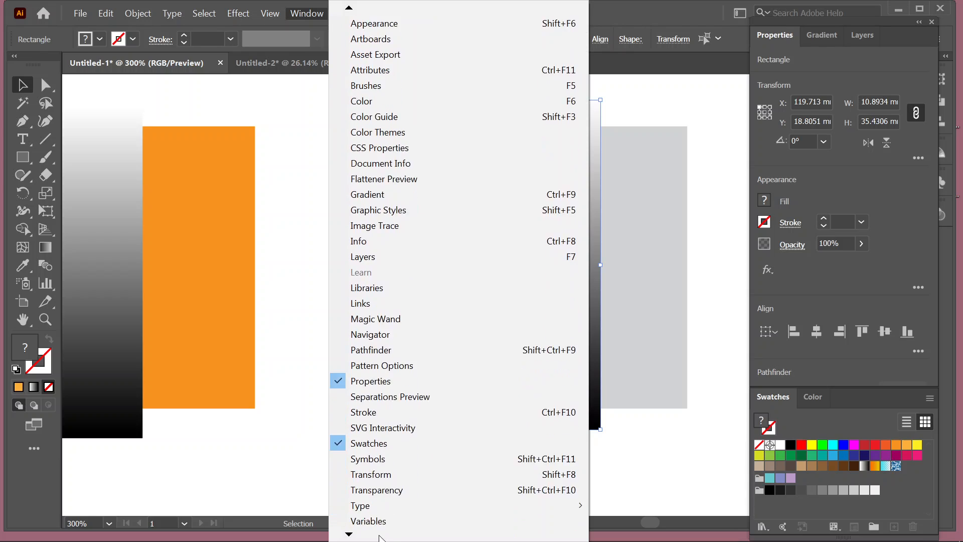
click(407, 448)
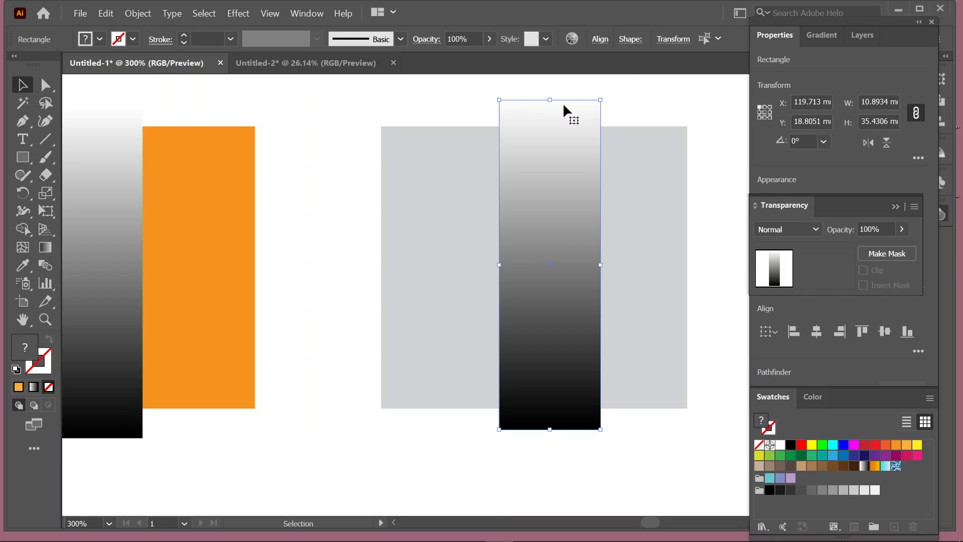
click(902, 253)
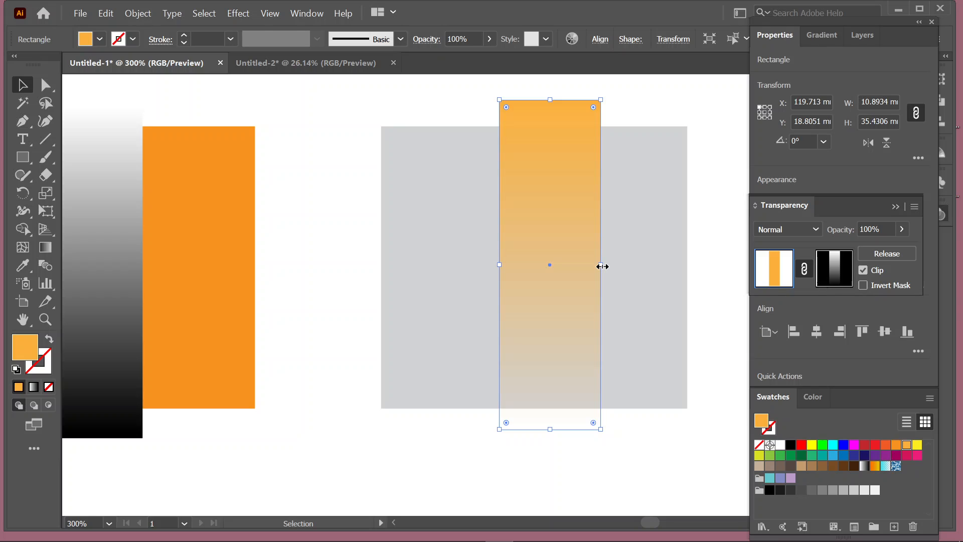
Try widening the masked bar from its centre to about 19.0 mm with its opacity mask linked, and undo it.
drag(602, 266, 639, 273)
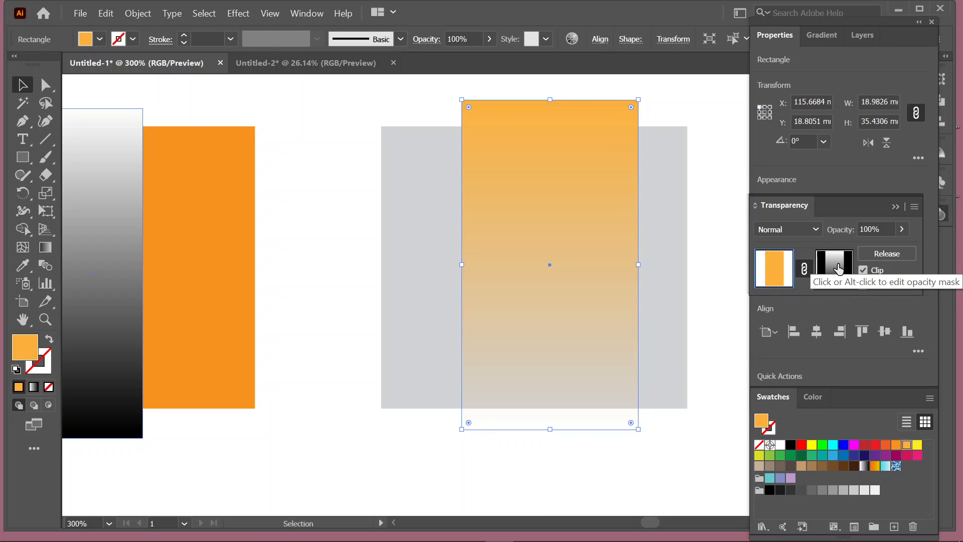
key(ctrl+z)
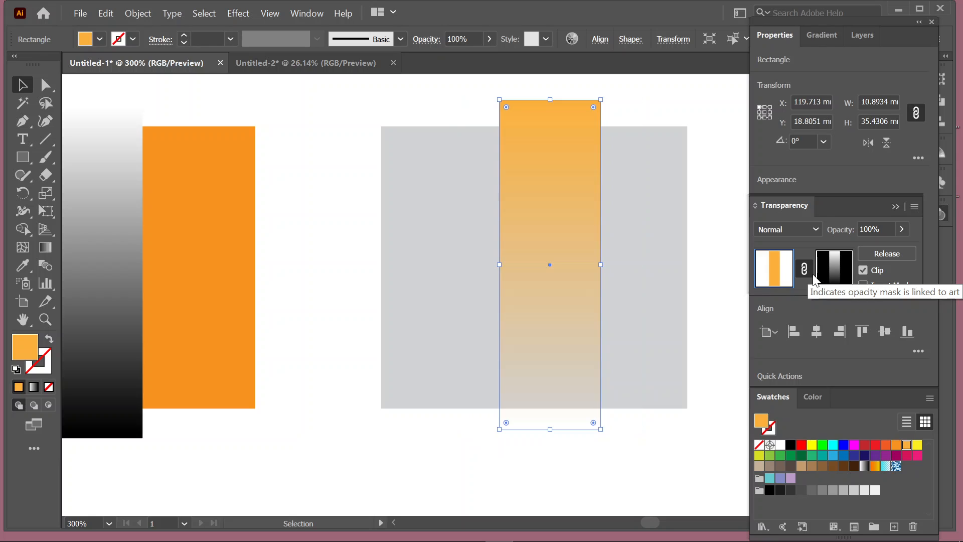
Unlink the opacity mask from its artwork, try widening the light orange bar to about 18.8 mm, and undo the widening.
click(807, 269)
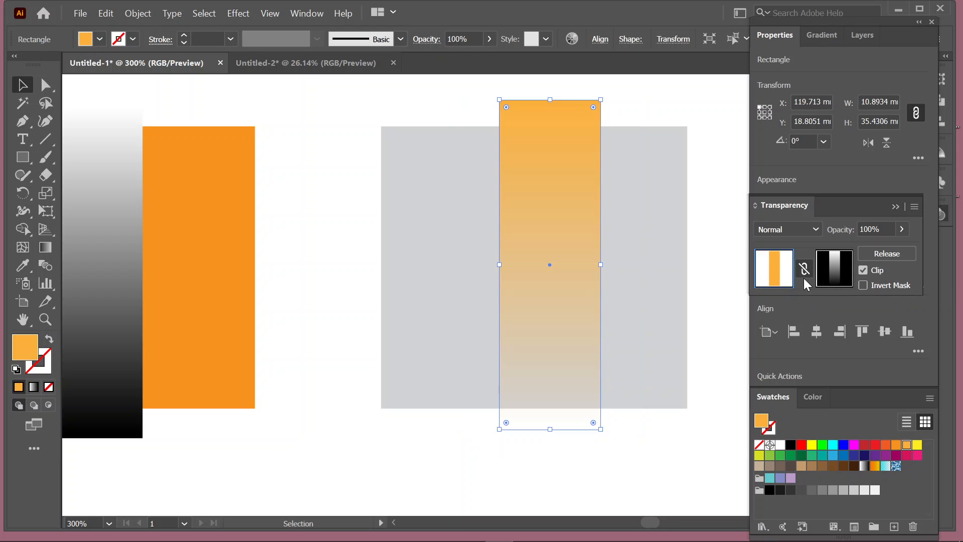
drag(601, 265, 674, 270)
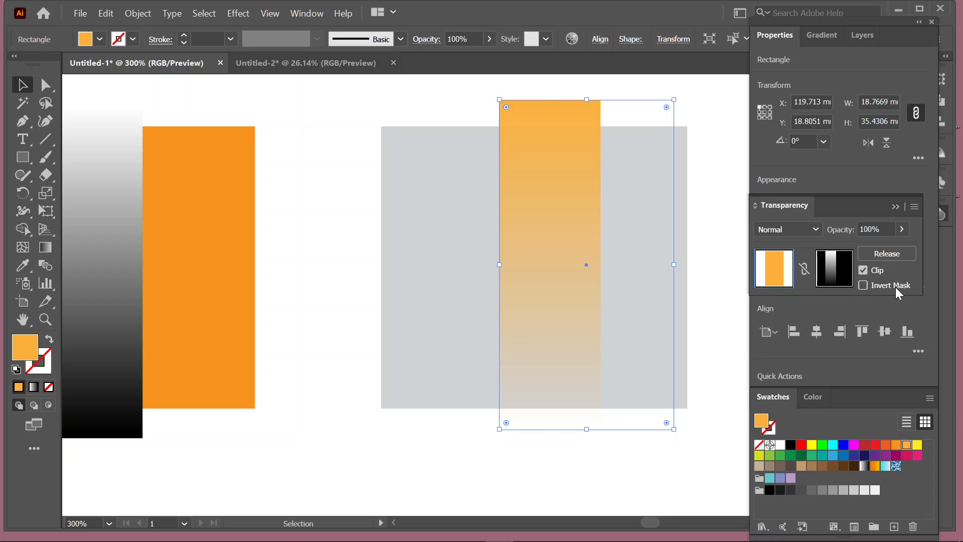
key(ctrl+z)
Edit the opacity mask: try widening its gradient bar to about 18.6 mm, undo that, and delete the bar.
click(841, 275)
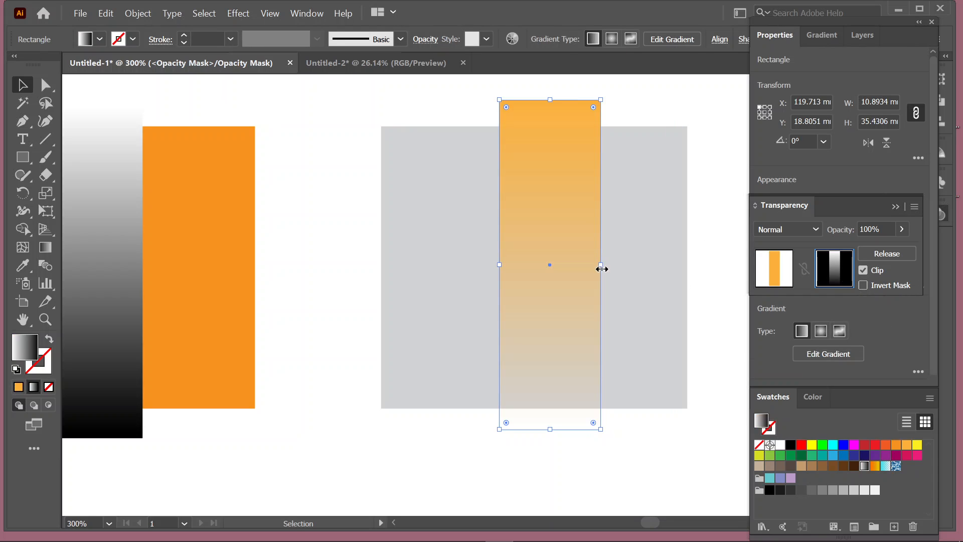
drag(604, 263, 673, 261)
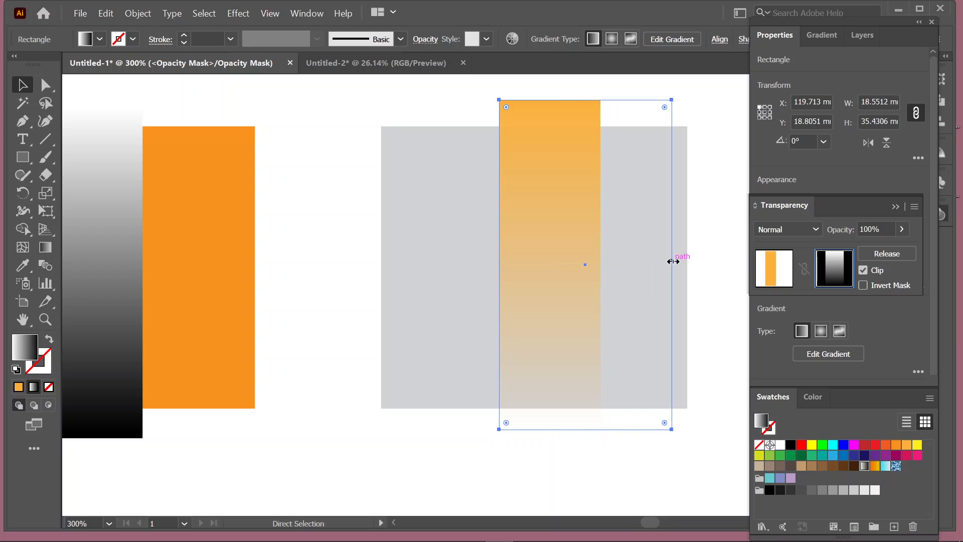
key(ctrl+z)
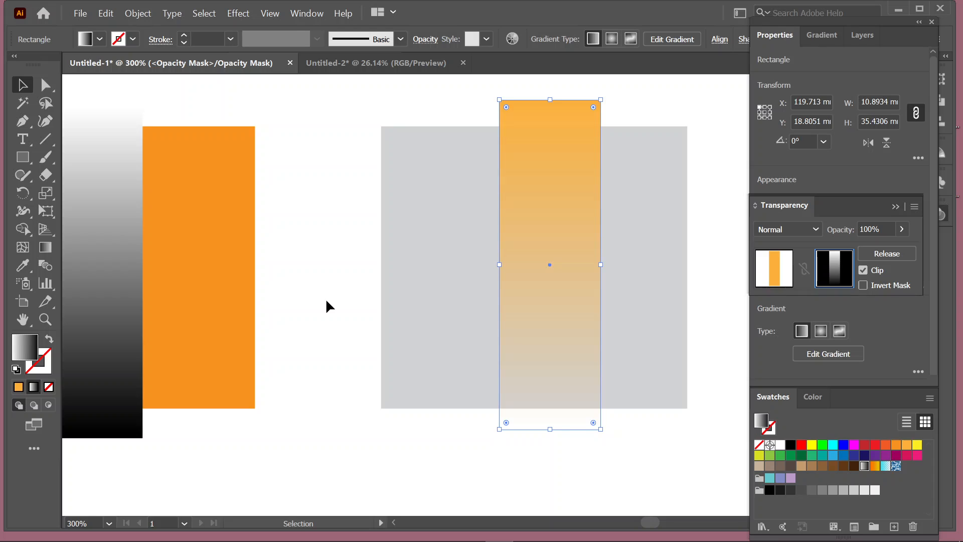
key(Delete)
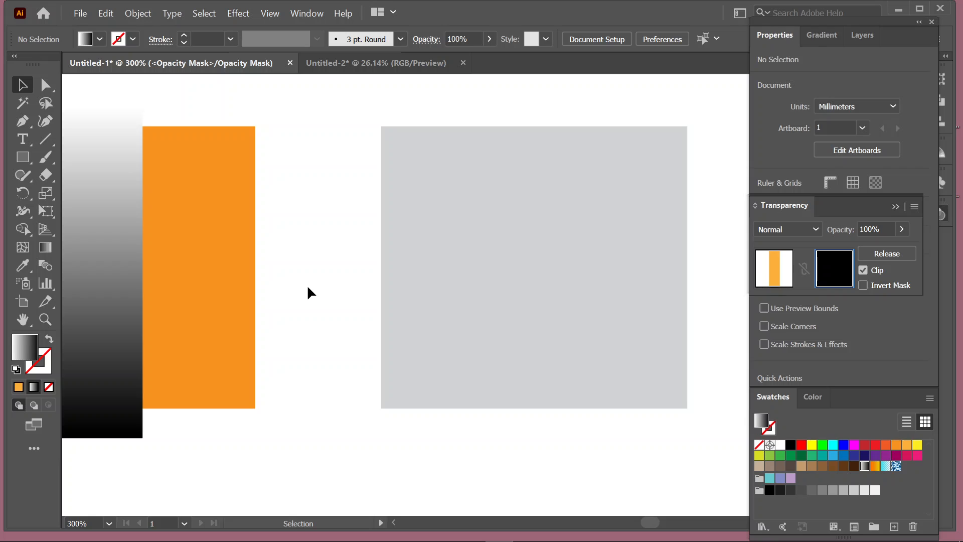
scroll(308, 292, down, 2)
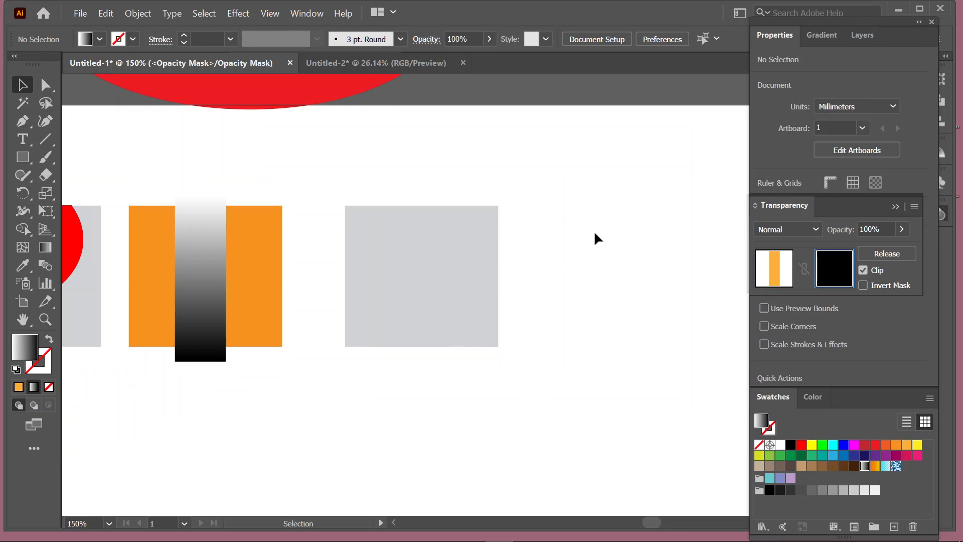
drag(595, 233, 85, 283)
drag(78, 173, 478, 315)
scroll(477, 368, down, 2)
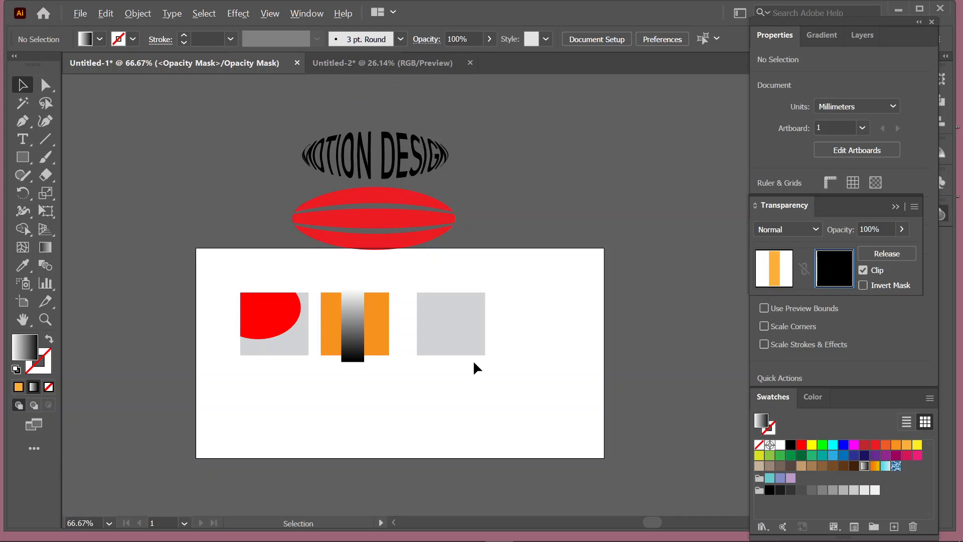
drag(234, 272, 540, 379)
Switch the drawing mode to Draw Behind and return it to Draw Normal.
click(33, 407)
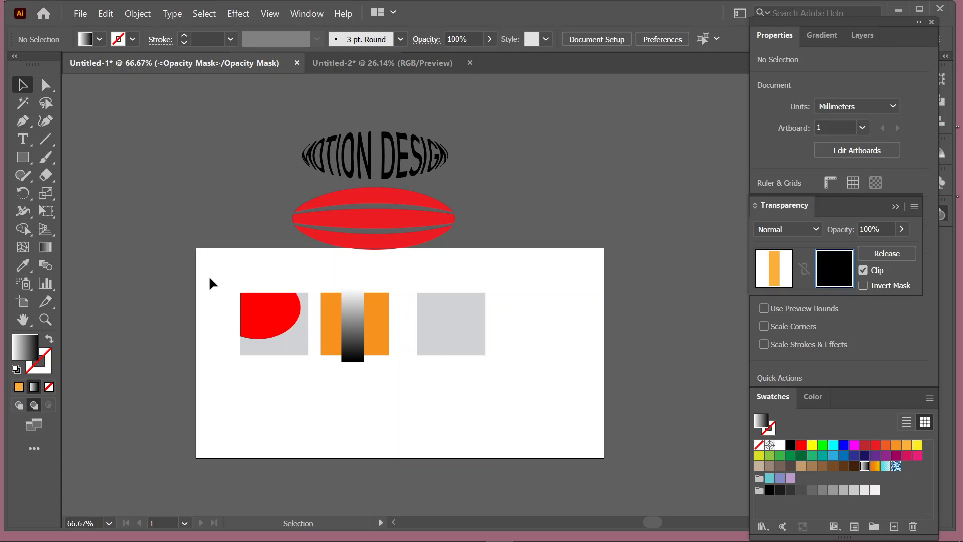
drag(209, 278, 303, 364)
scroll(346, 397, up, 1)
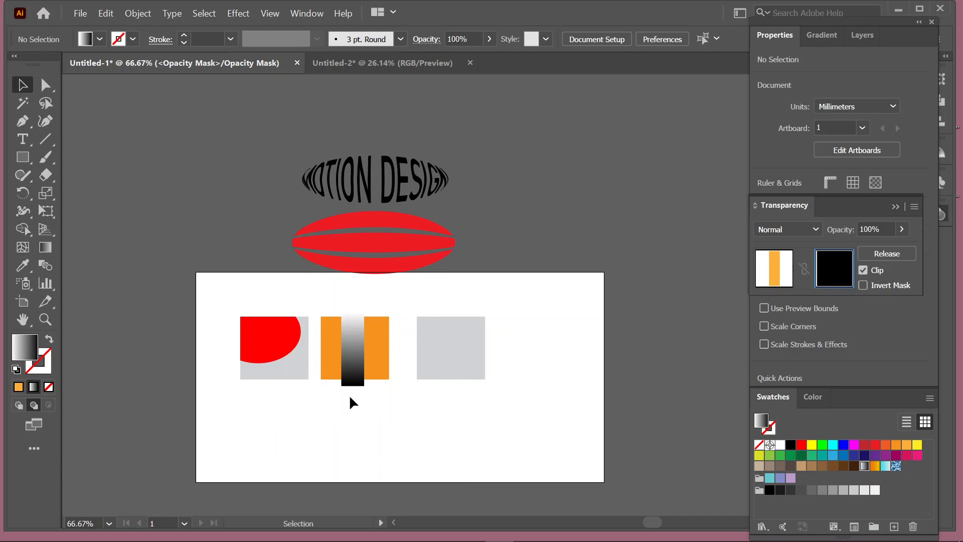
scroll(361, 399, down, 2)
scroll(365, 396, up, 2)
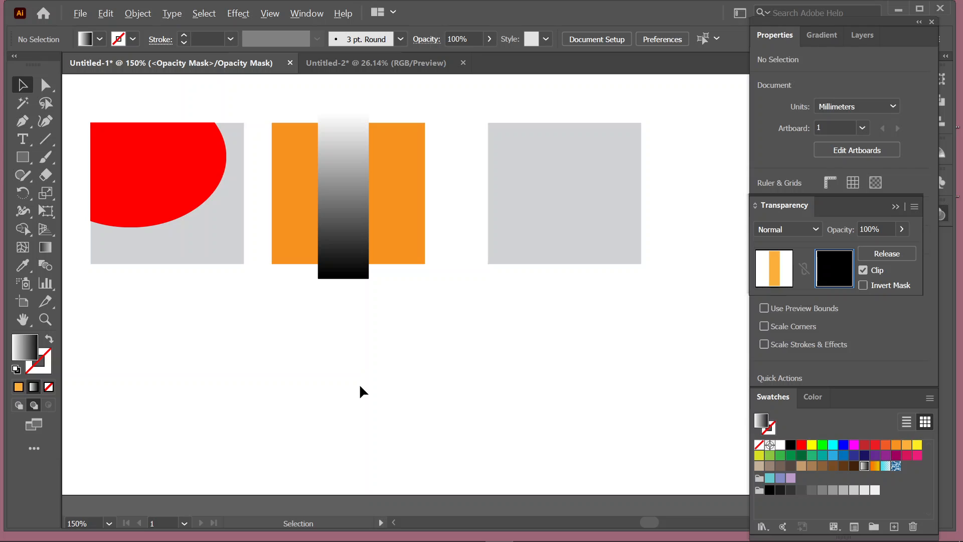
click(19, 406)
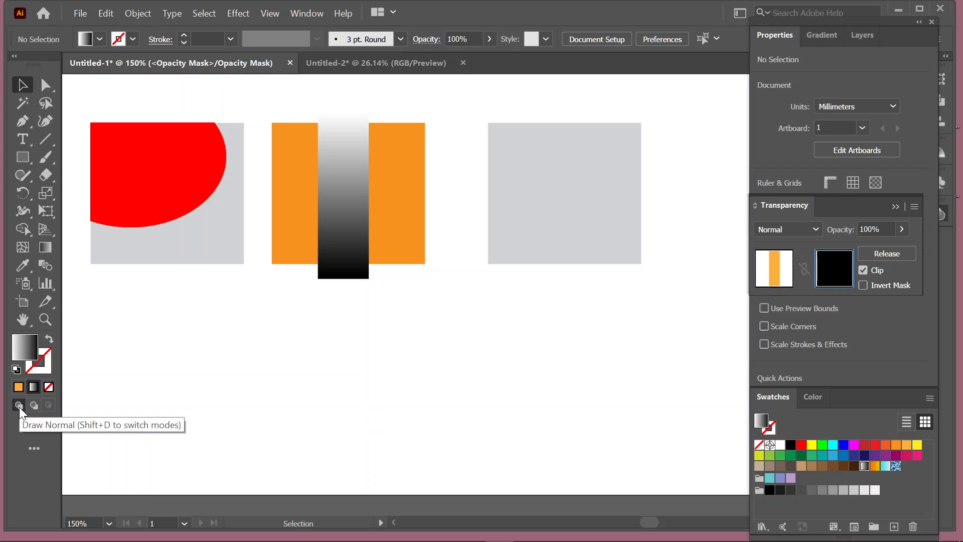
Open the okładka12 magazine cover image from the Downloads folder as a new document.
scroll(365, 421, down, 3)
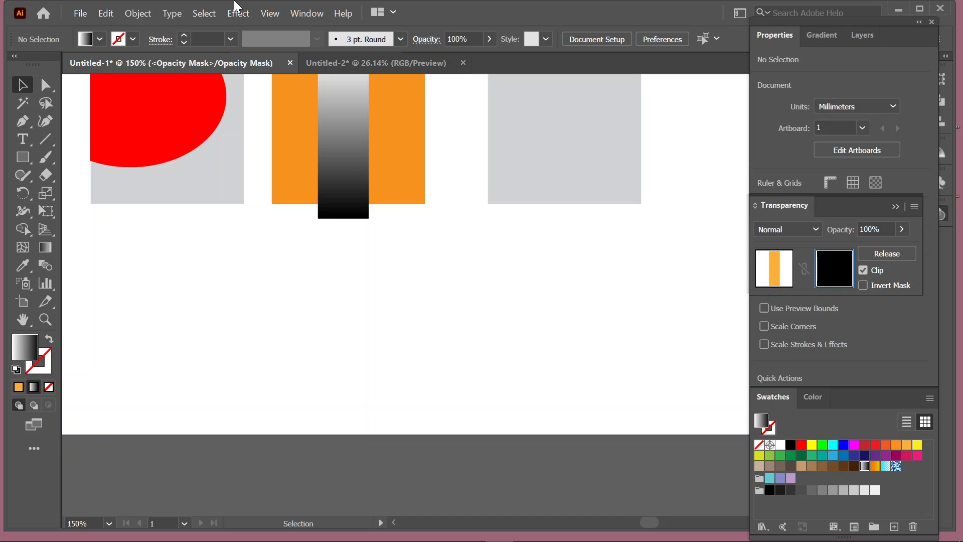
click(87, 14)
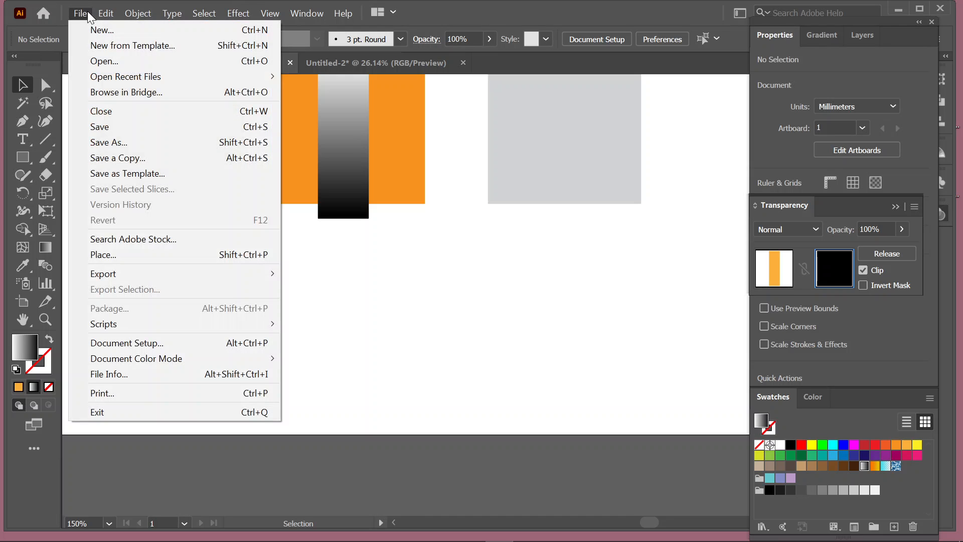
click(104, 64)
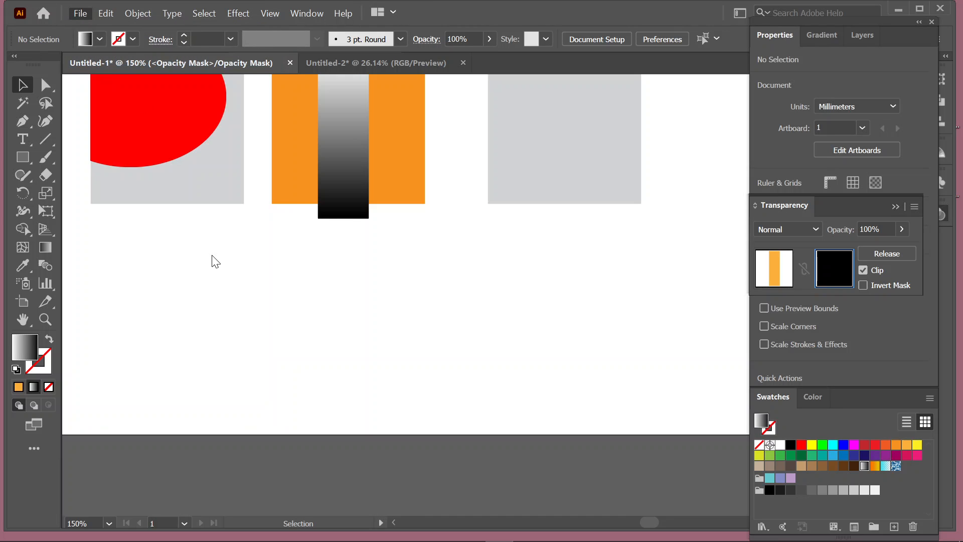
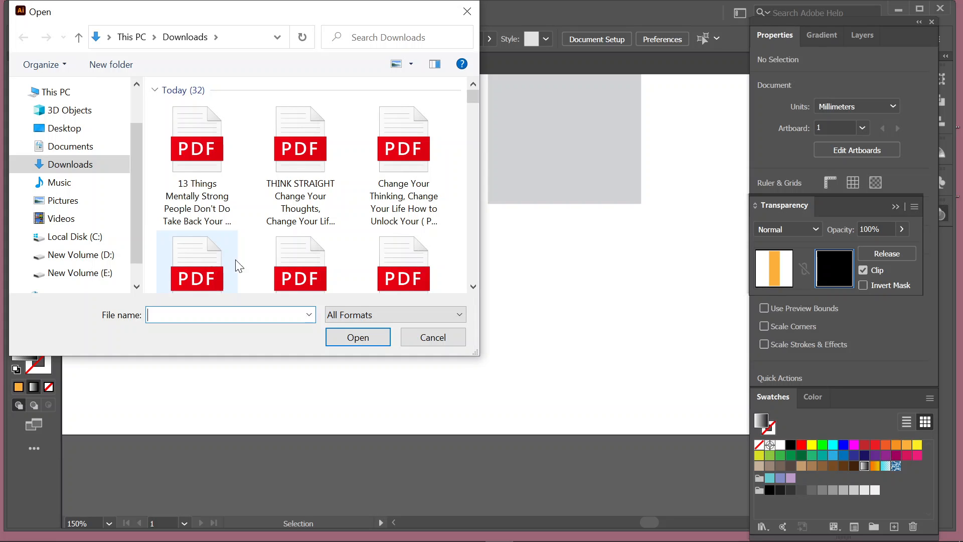
scroll(236, 264, down, 5)
scroll(280, 191, down, 2)
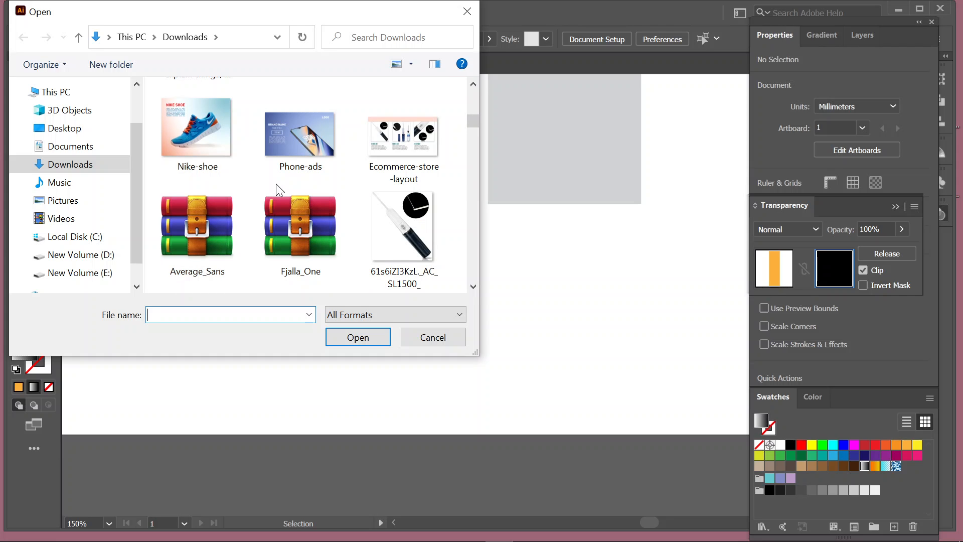
scroll(280, 191, down, 5)
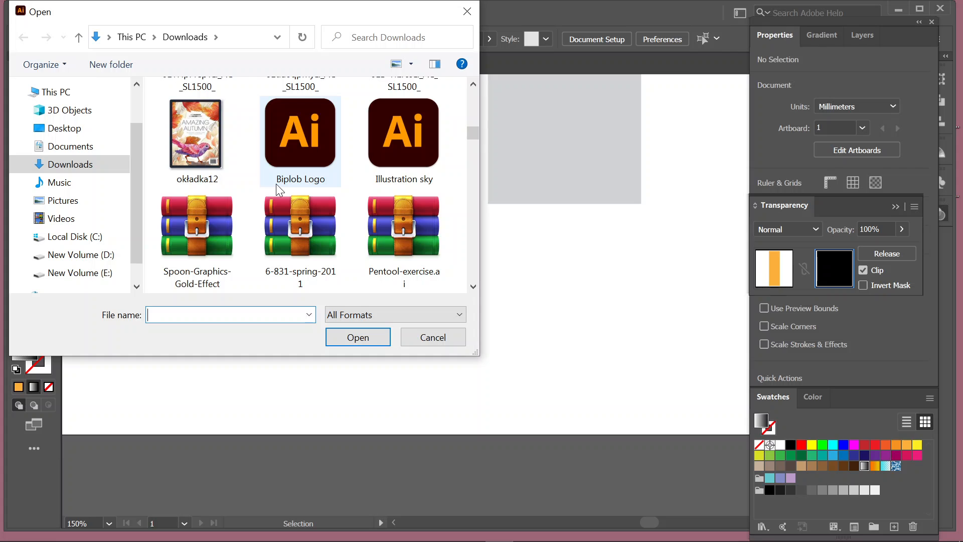
scroll(280, 190, down, 3)
scroll(280, 191, up, 5)
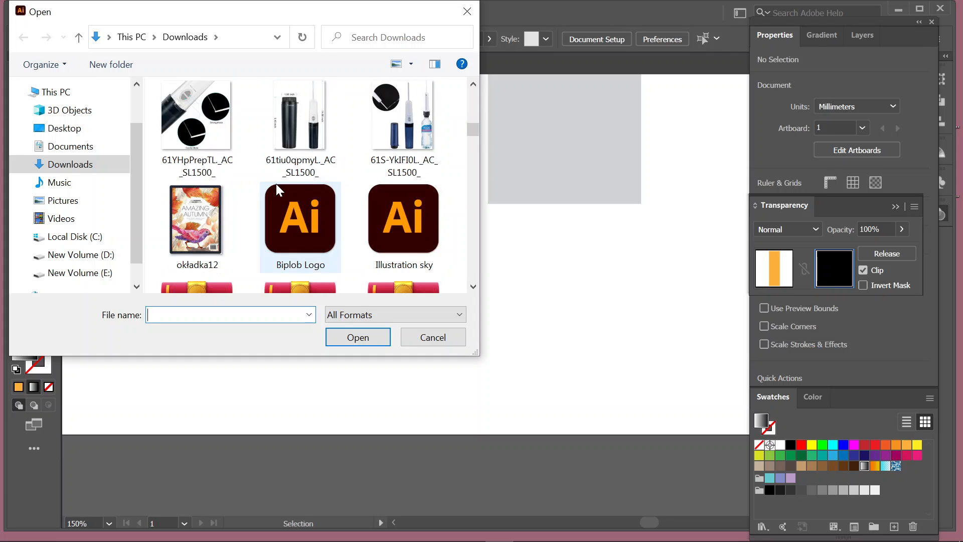
click(213, 221)
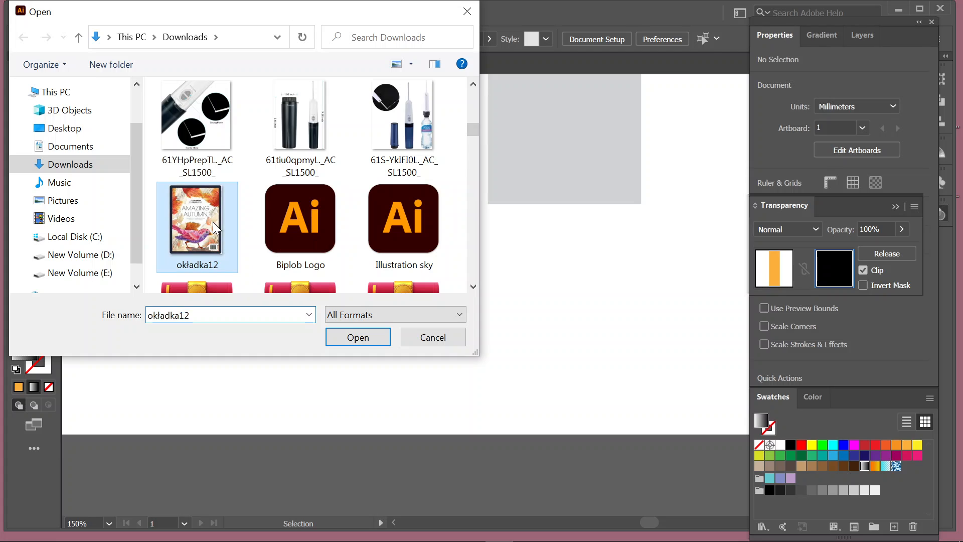
click(355, 338)
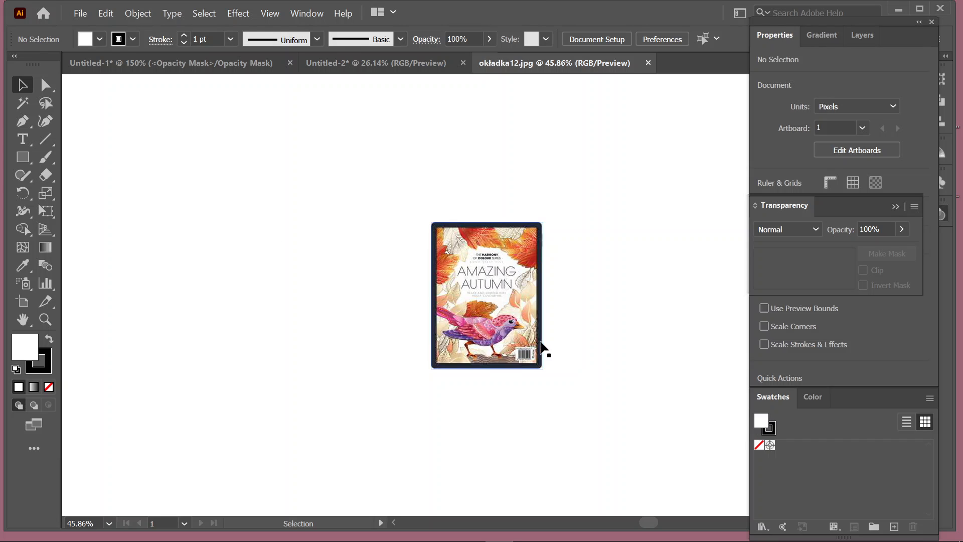
Reposition the cover image on the artboard and enlarge it proportionally to about 344 × 452 px.
drag(465, 280, 393, 279)
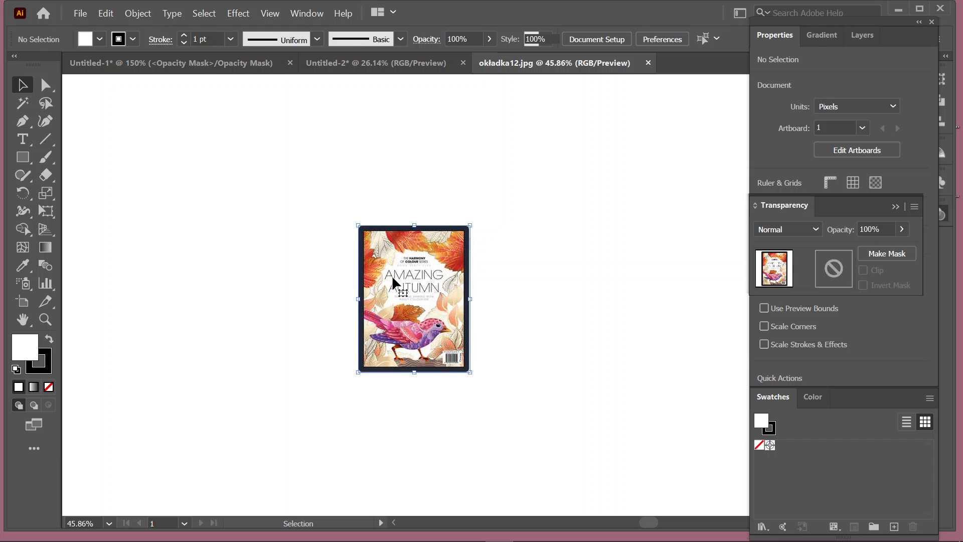
drag(470, 372, 453, 420)
drag(389, 182, 420, 238)
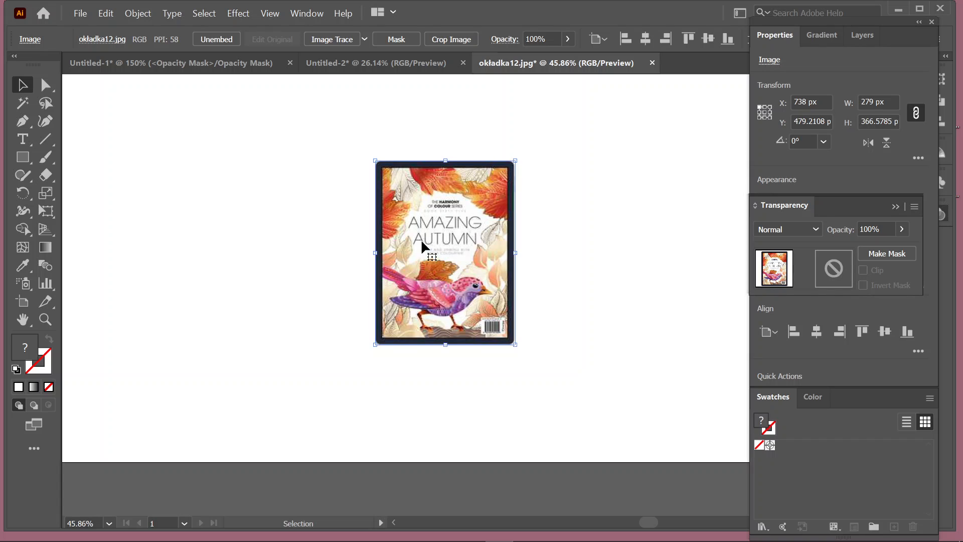
key(ctrl+minus)
key(ctrl+minus)
key(ctrl+minus)
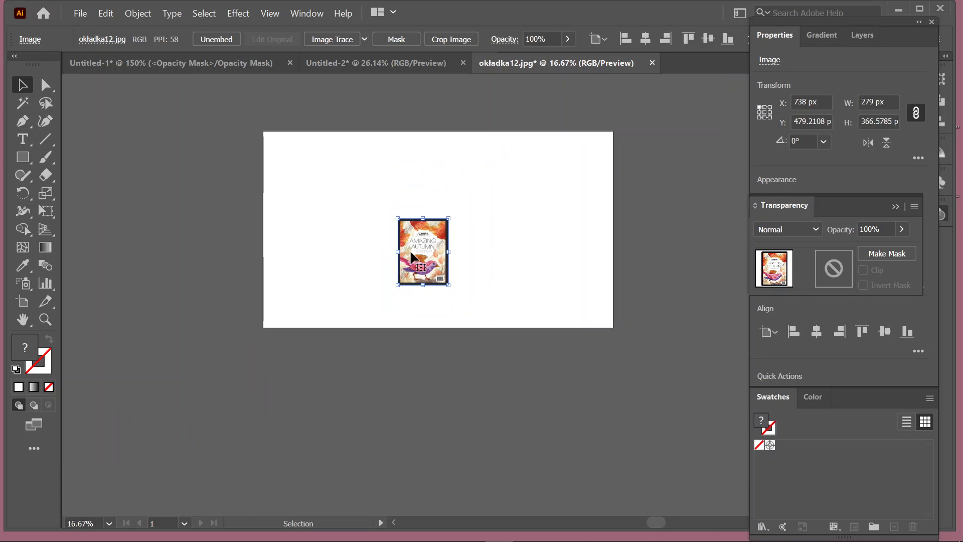
drag(426, 237, 422, 201)
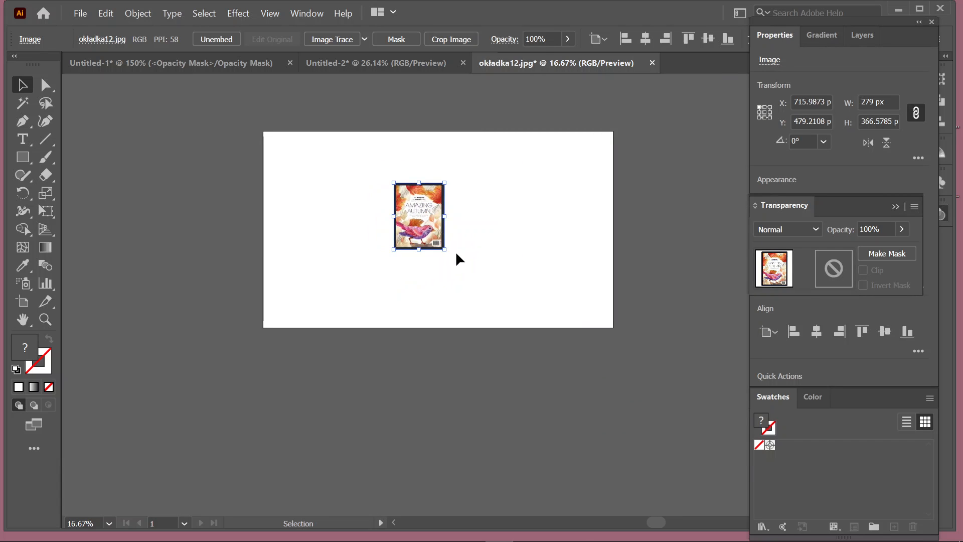
alt+scroll(459, 266, up, 4)
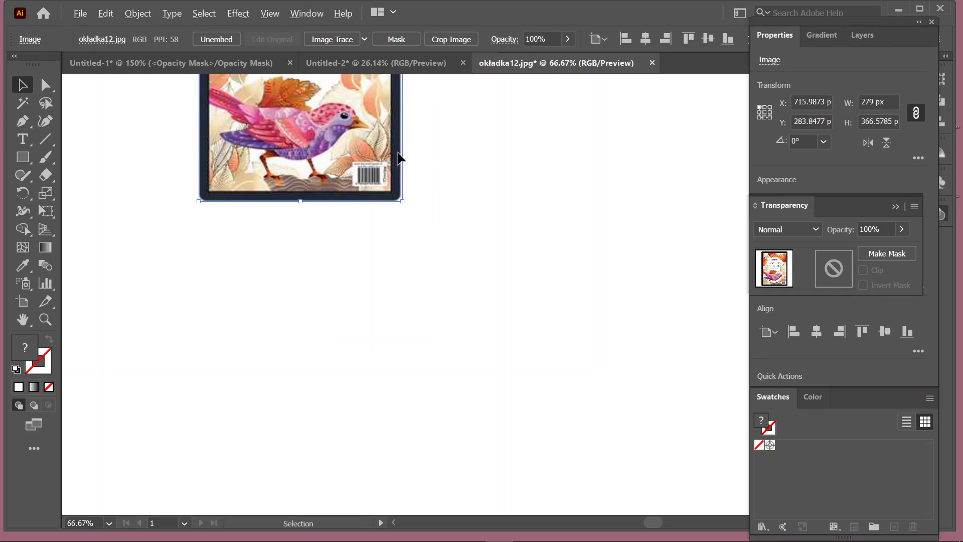
drag(396, 150, 491, 371)
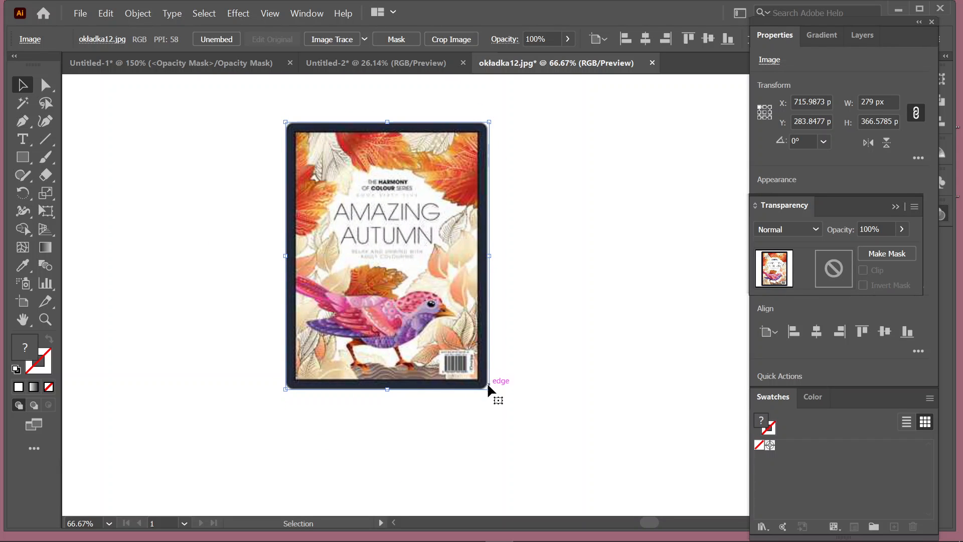
drag(489, 387, 537, 421)
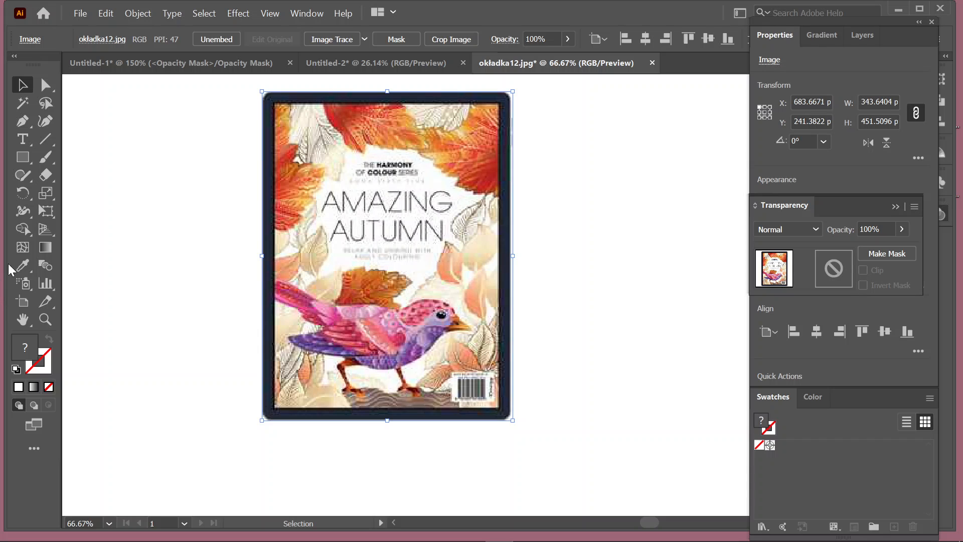
Place the Blending-tool, Mesh-tool and Typography thumbnail from Downloads as a linked image about 701 × 394 px, and delete the cover image behind it.
click(80, 14)
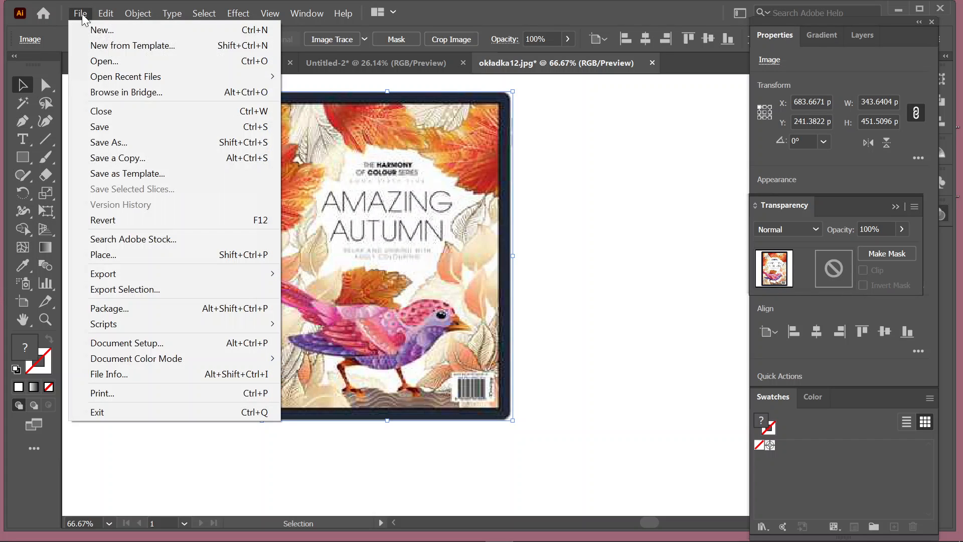
click(155, 255)
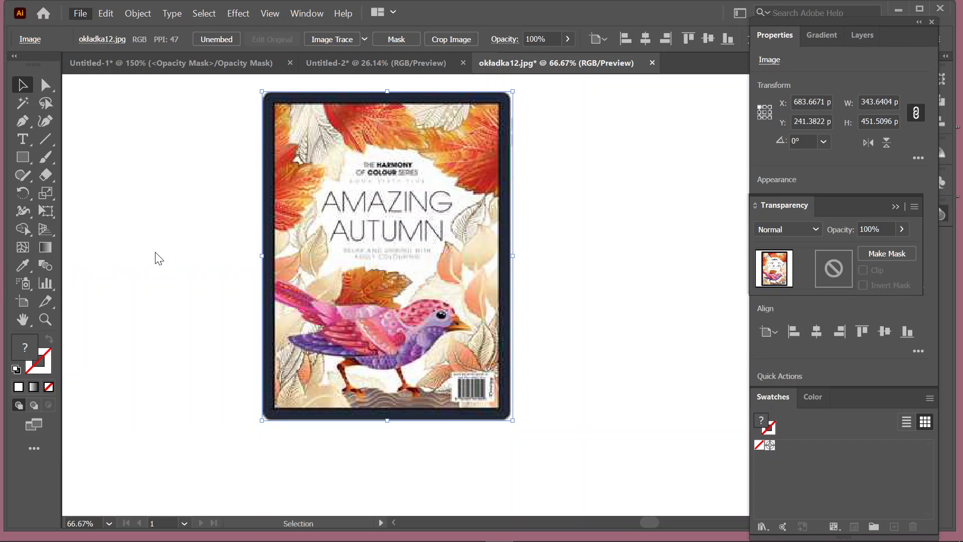
scroll(312, 142, down, 2)
scroll(312, 142, down, 8)
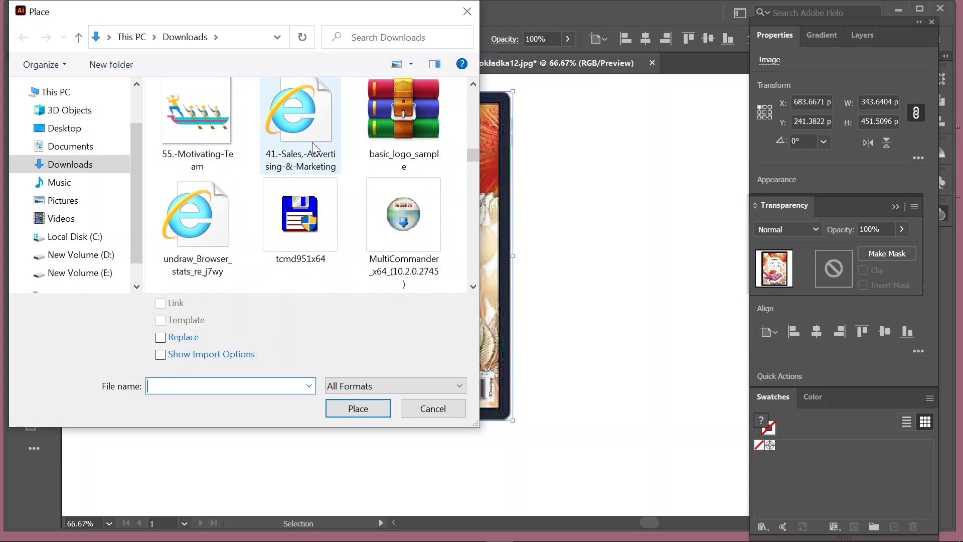
scroll(312, 142, down, 5)
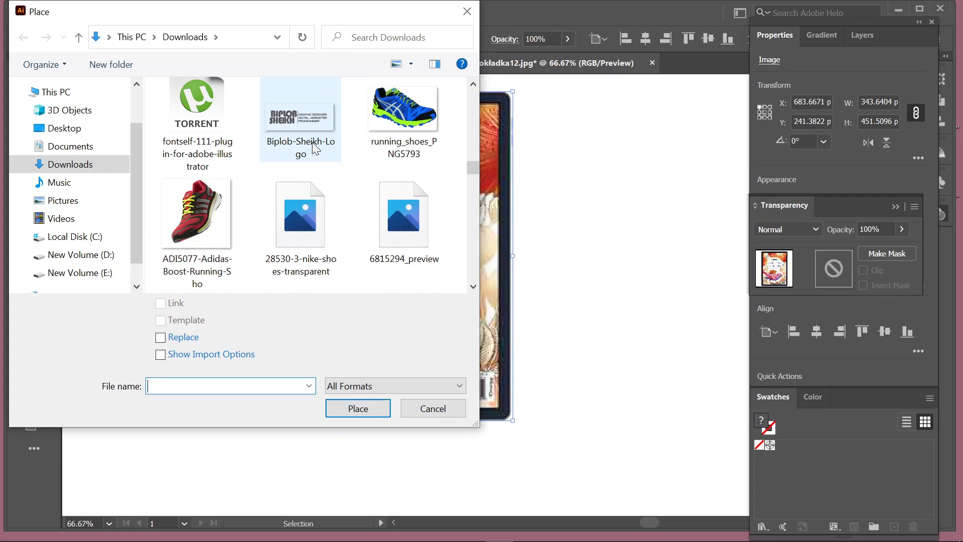
scroll(313, 145, down, 2)
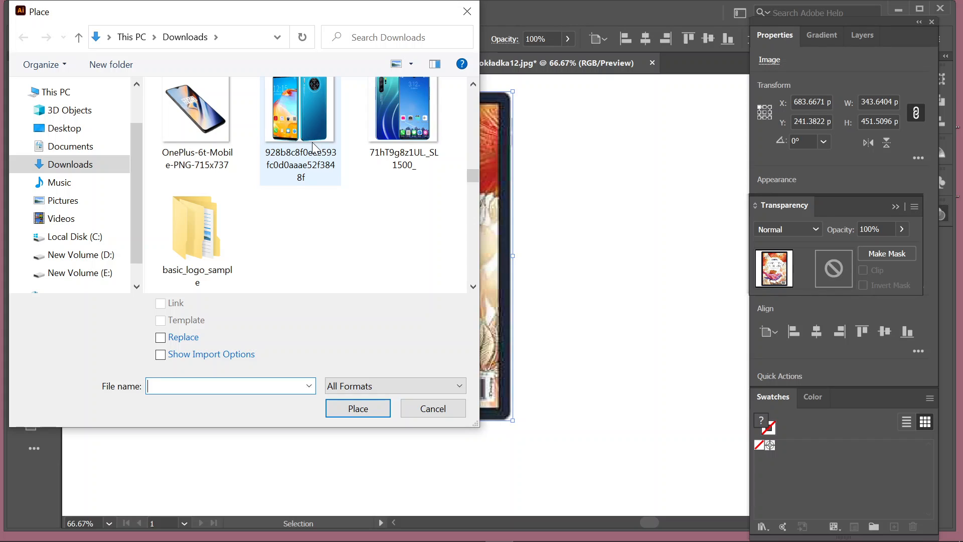
scroll(313, 146, down, 3)
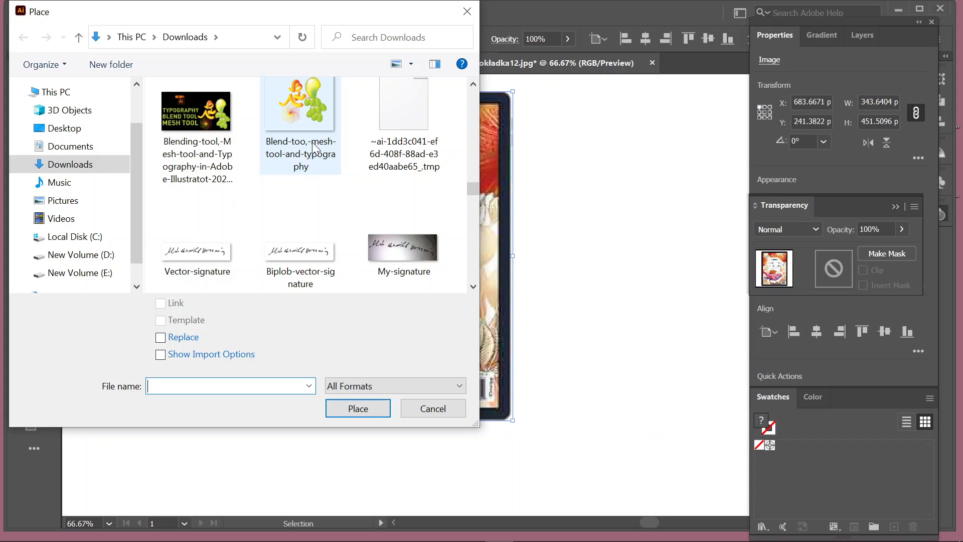
scroll(312, 142, up, 3)
scroll(312, 143, down, 3)
click(197, 150)
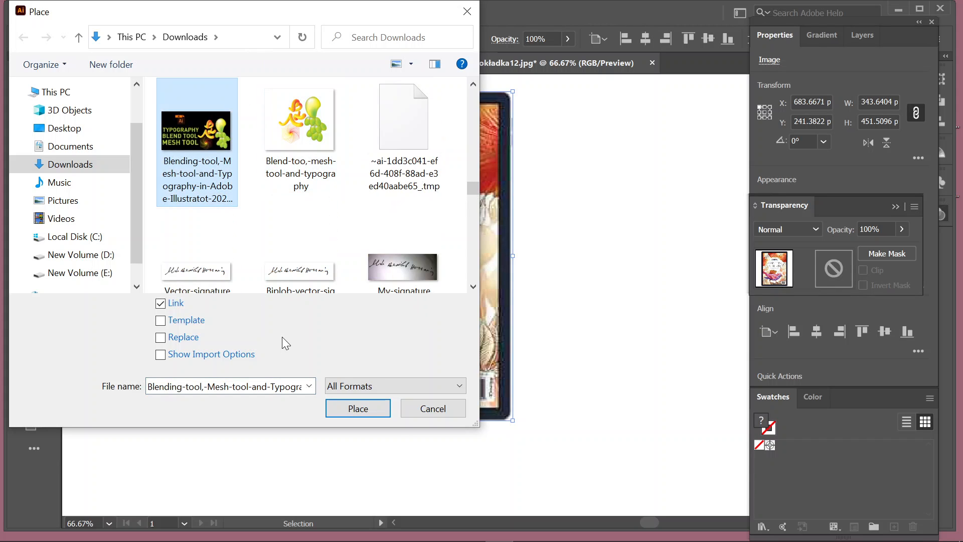
click(370, 410)
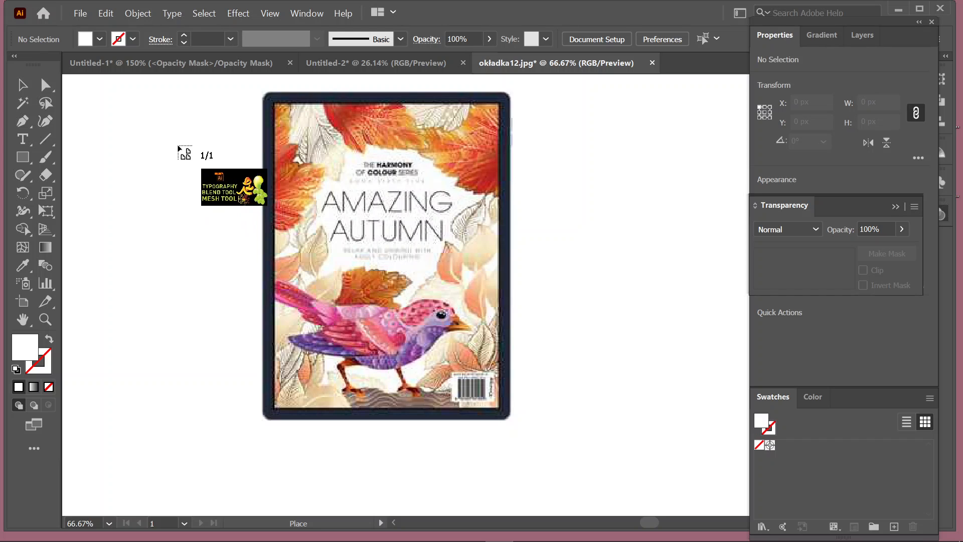
drag(178, 147, 693, 497)
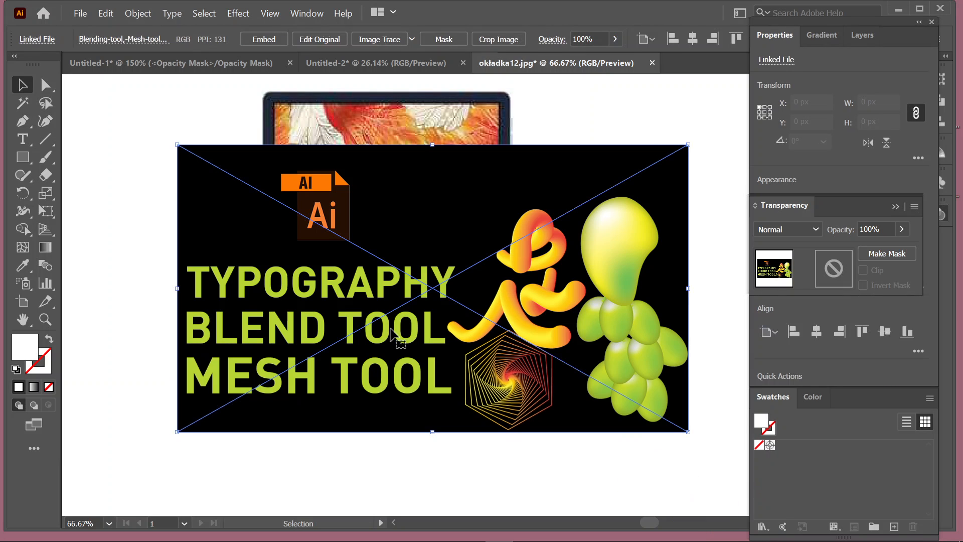
click(323, 105)
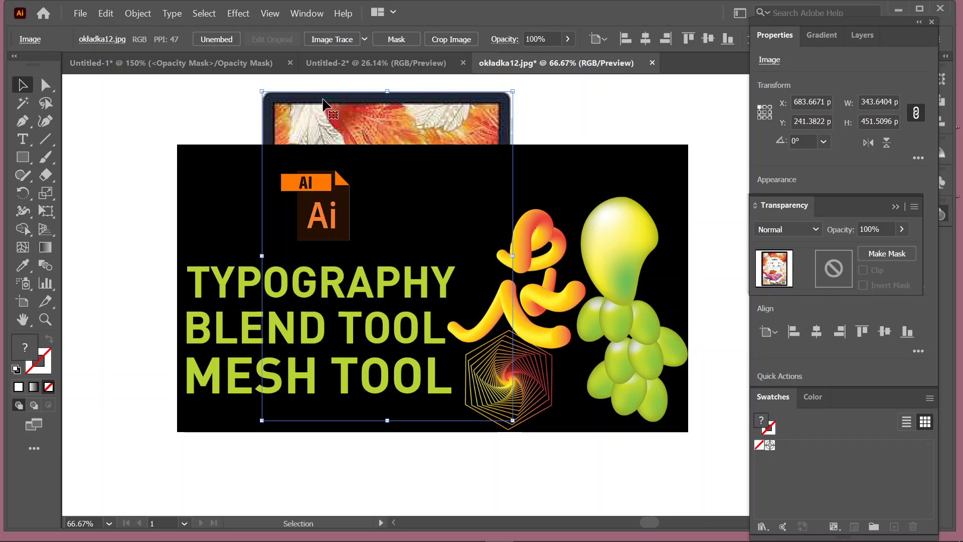
key(Delete)
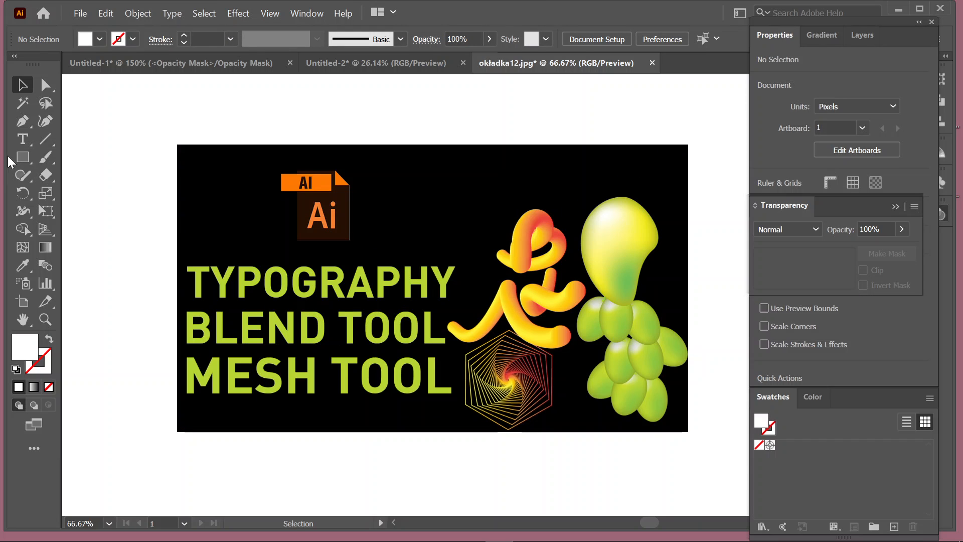
Draw a white ellipse about 249 × 335 px over the orange lettering on the placed image.
right_click(31, 153)
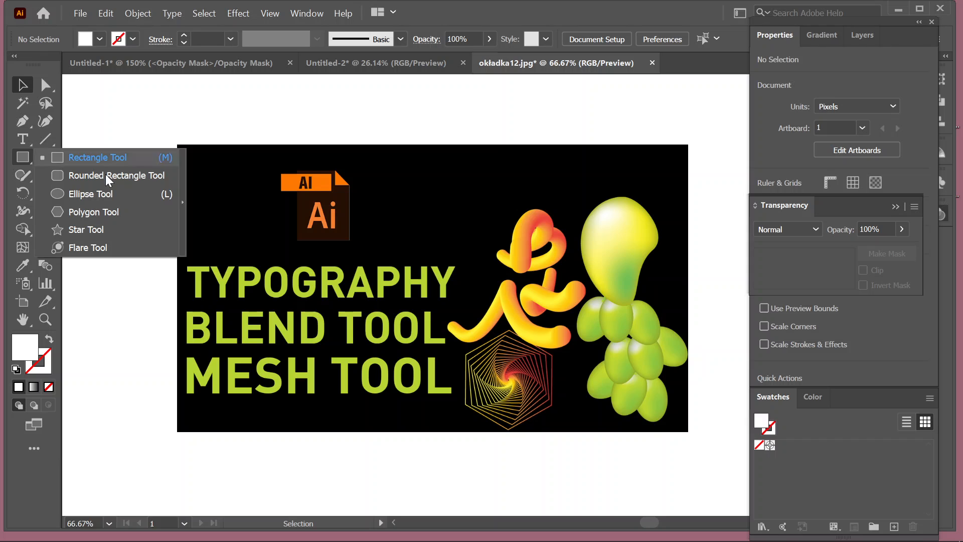
click(89, 194)
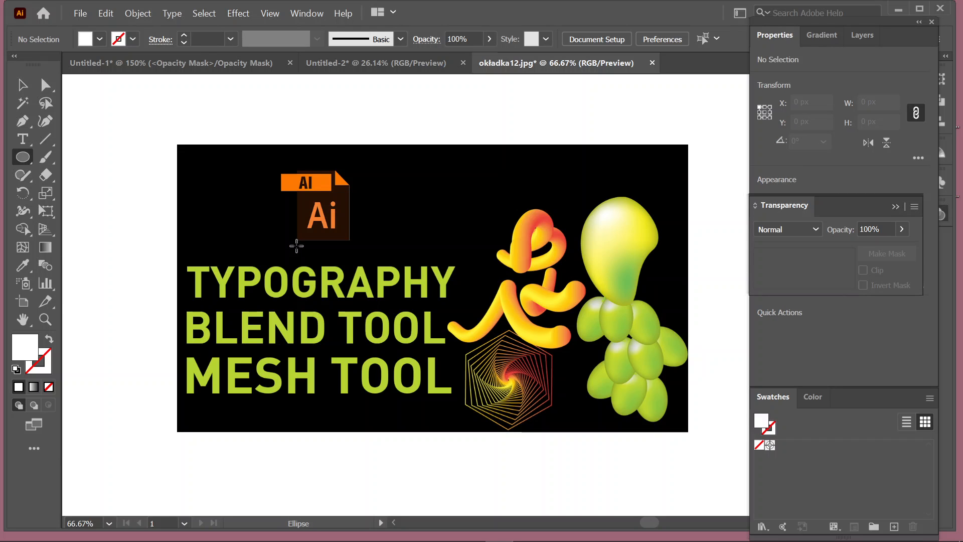
drag(453, 180, 618, 425)
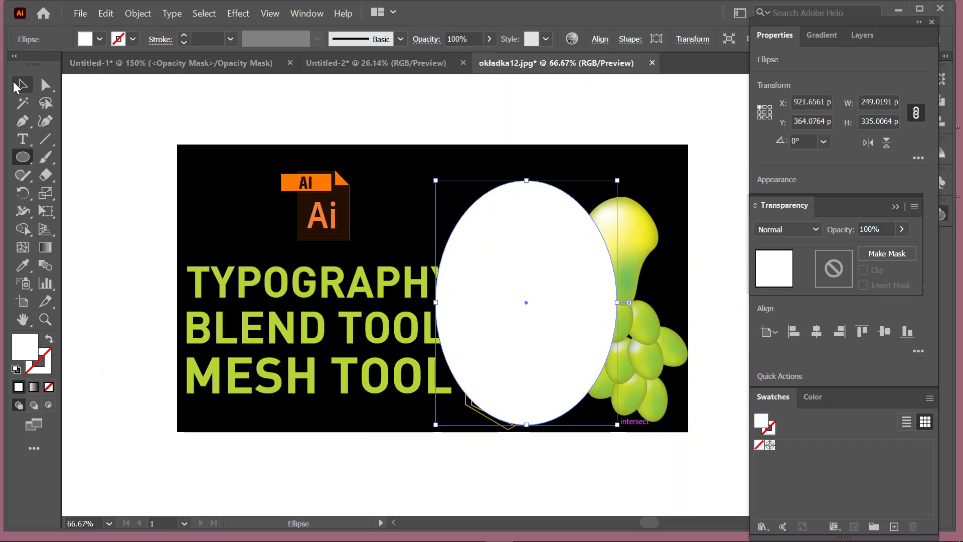
Try making a clipping mask from the white ellipse and the placed image, and undo it.
click(18, 86)
drag(462, 103, 549, 282)
right_click(551, 284)
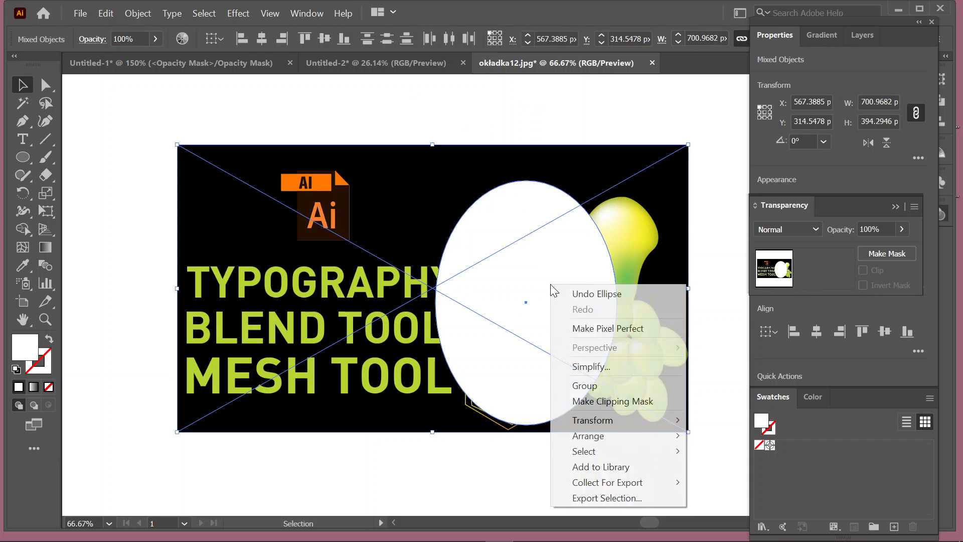
click(625, 402)
click(286, 271)
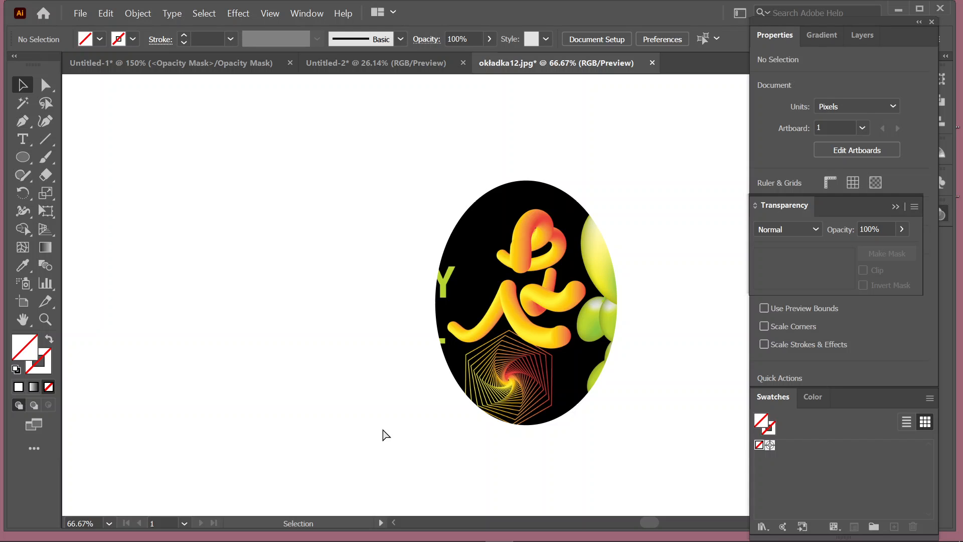
key(ctrl+z)
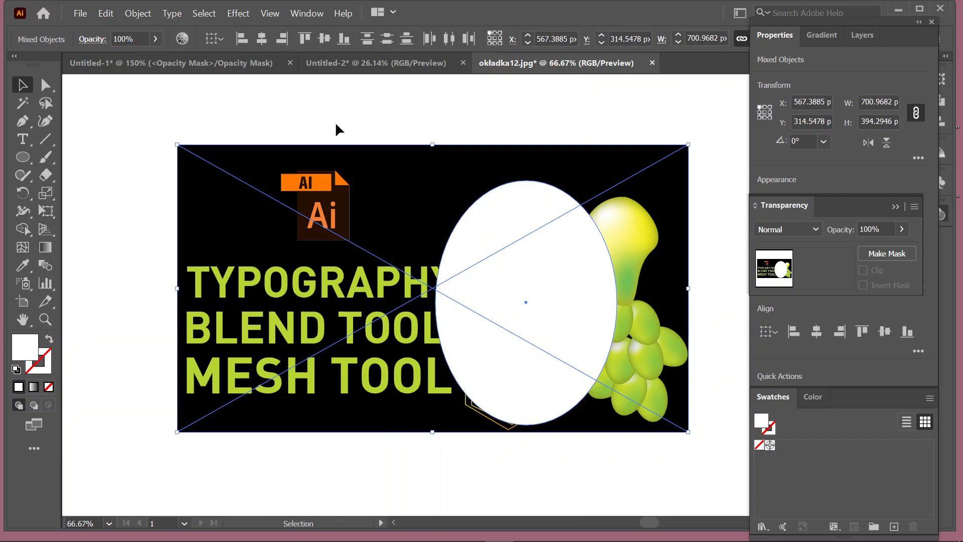
Give the ellipse over the placed image the default white fill and 1 pt black stroke, and set its fill hue to 0°.
click(337, 115)
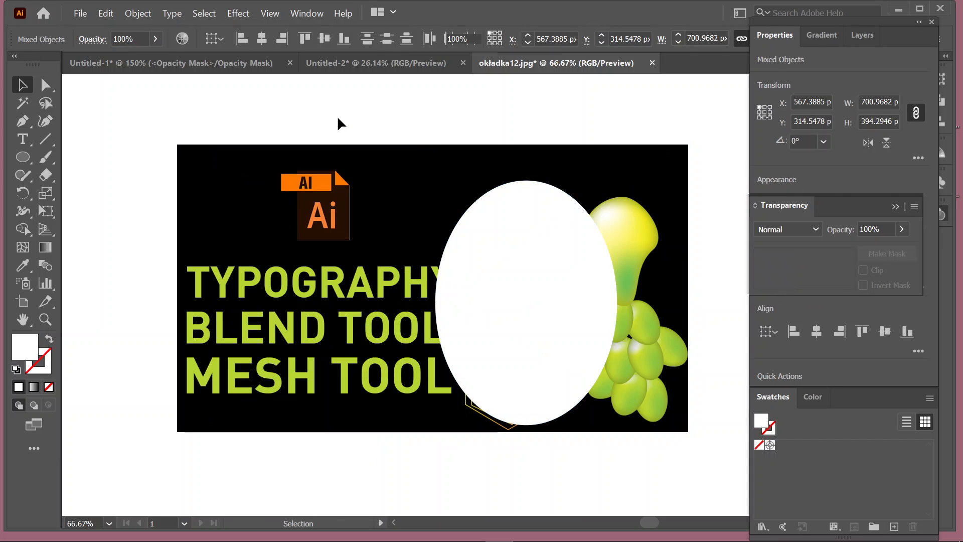
click(550, 312)
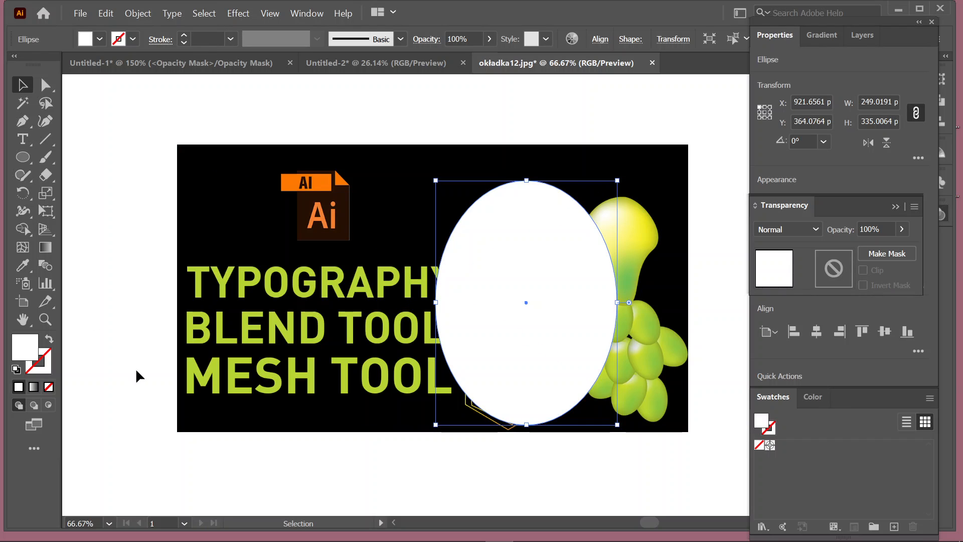
key(d)
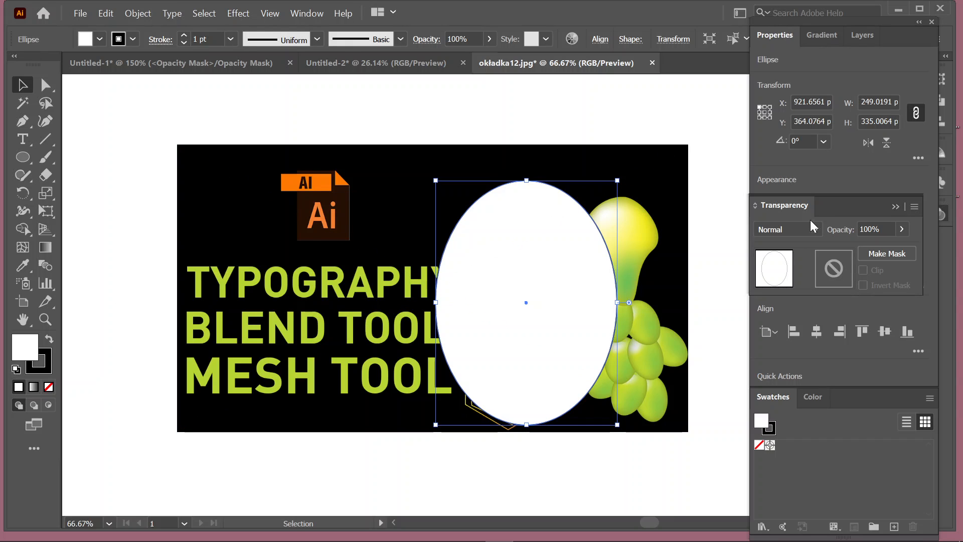
click(815, 396)
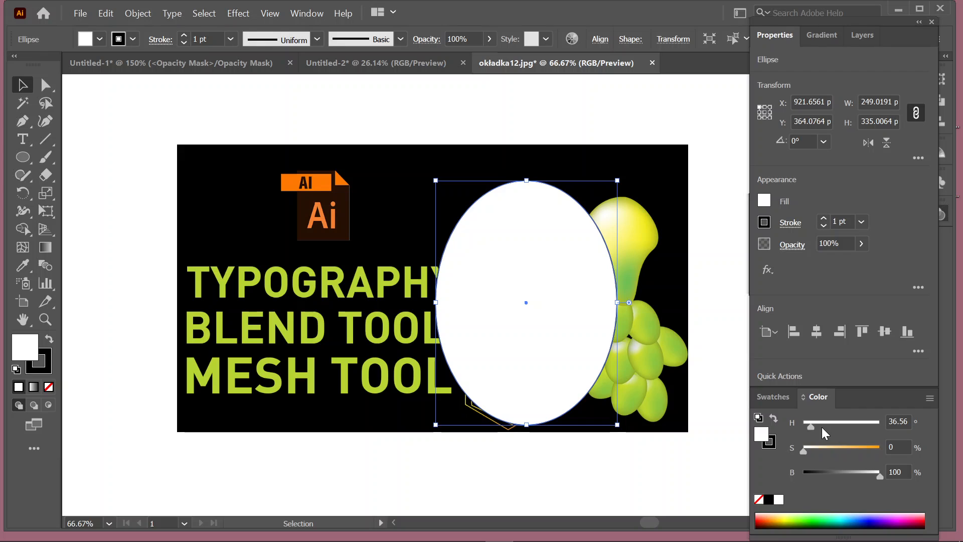
drag(813, 427, 803, 426)
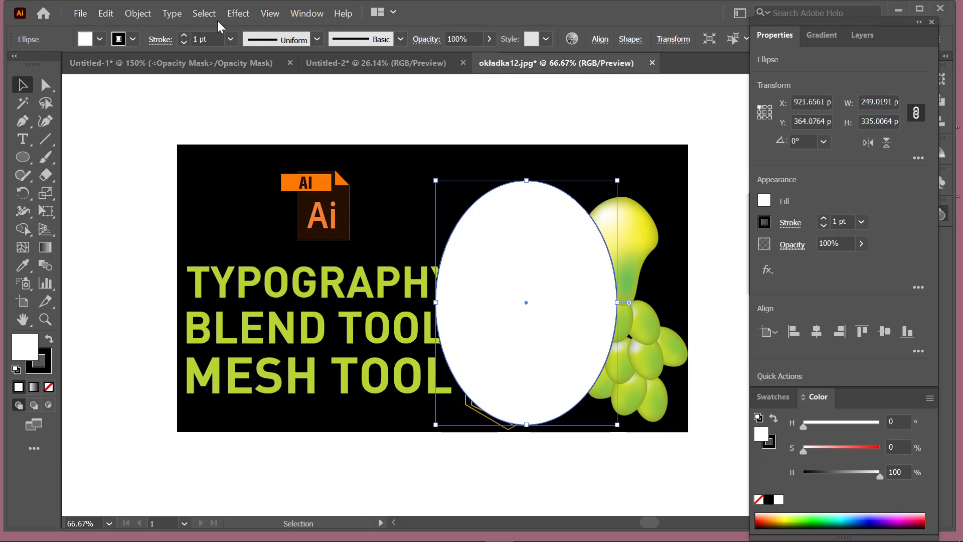
Apply a Gaussian Blur effect with a 10-pixel radius to the white ellipse.
click(234, 13)
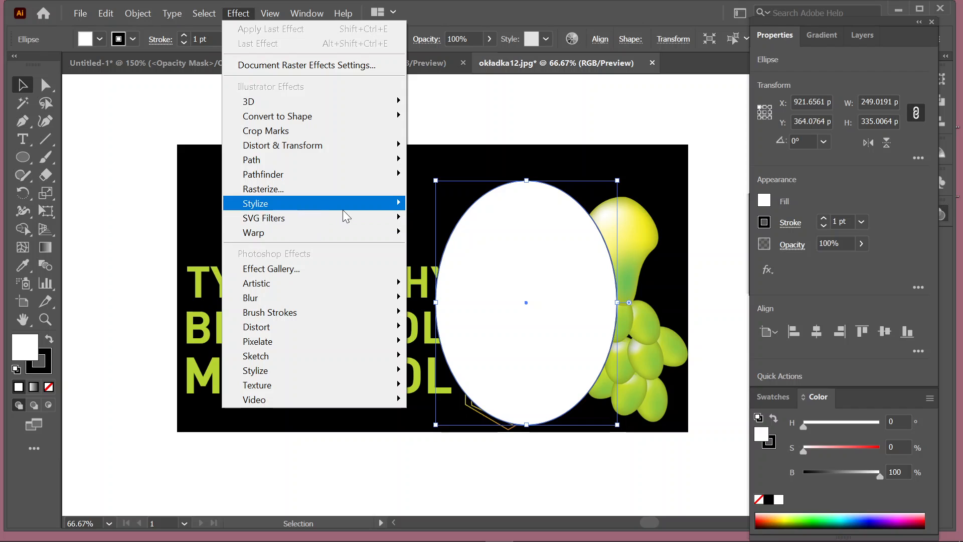
mouse_move(393, 209)
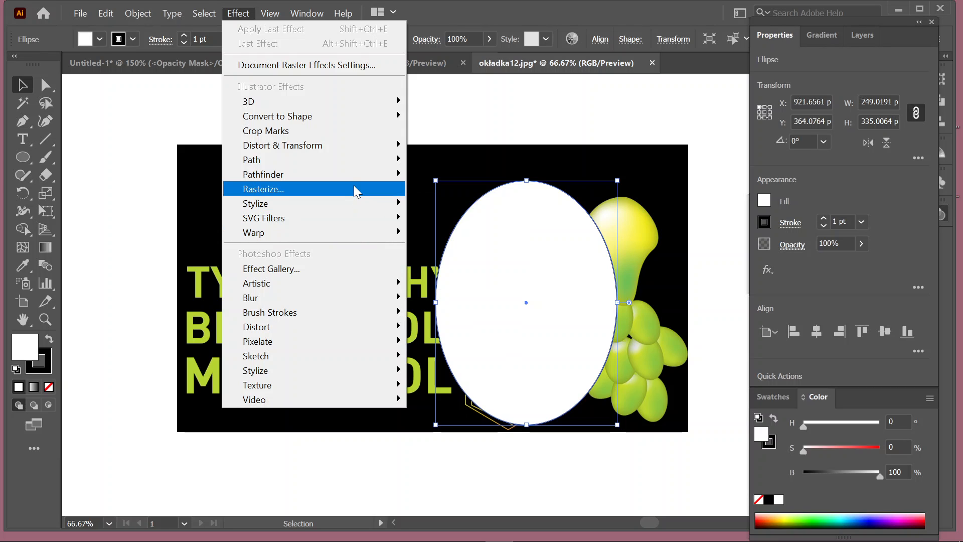
mouse_move(379, 299)
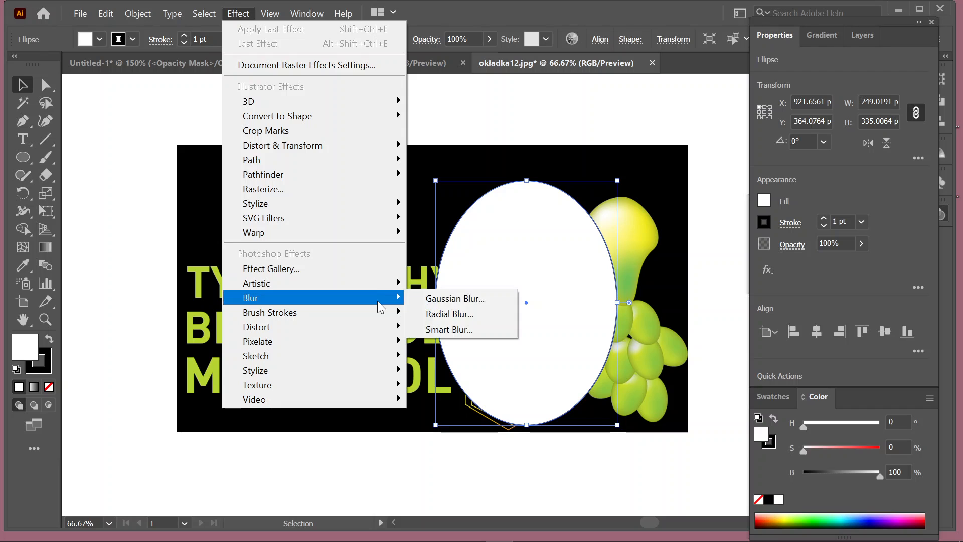
click(450, 300)
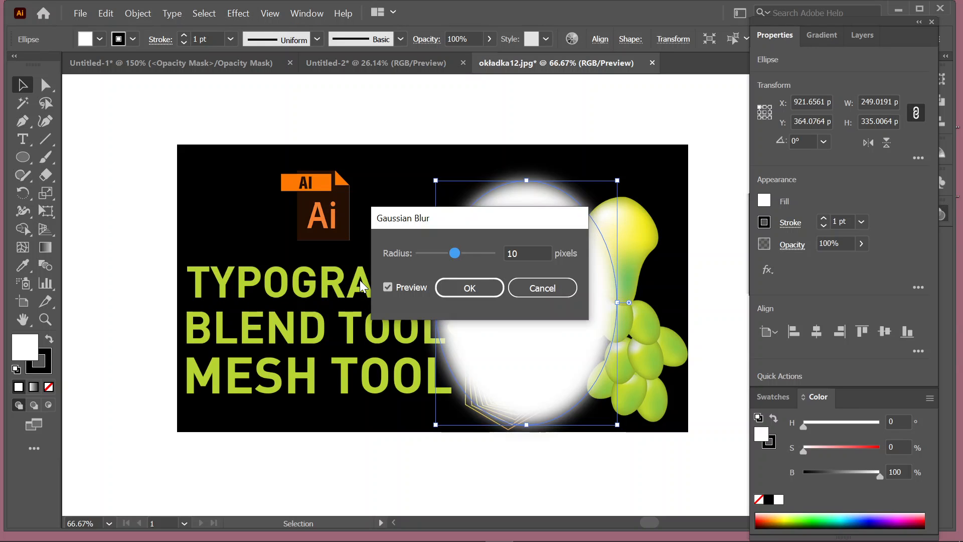
click(470, 290)
Try making a clipping mask from the blurred ellipse and the placed image, and undo it.
drag(468, 118, 562, 273)
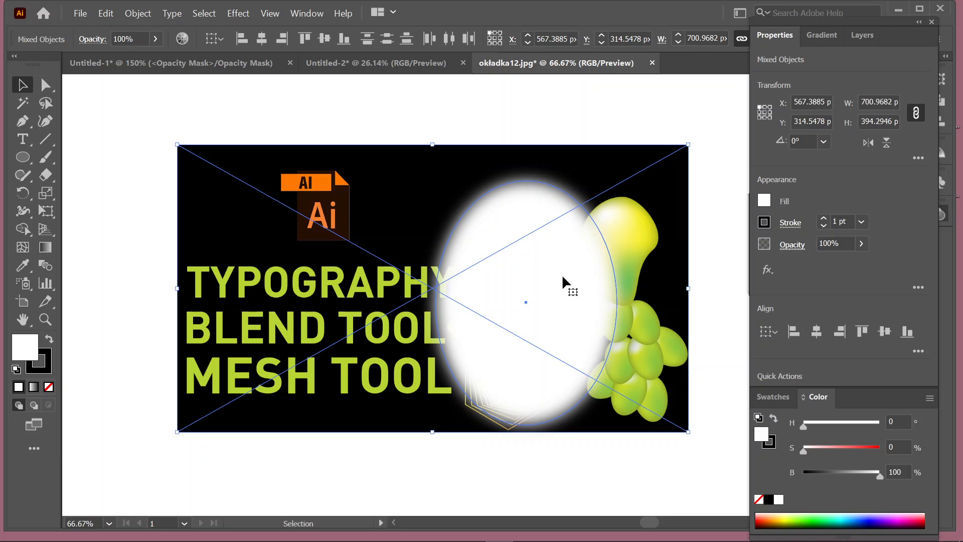
right_click(536, 277)
click(604, 395)
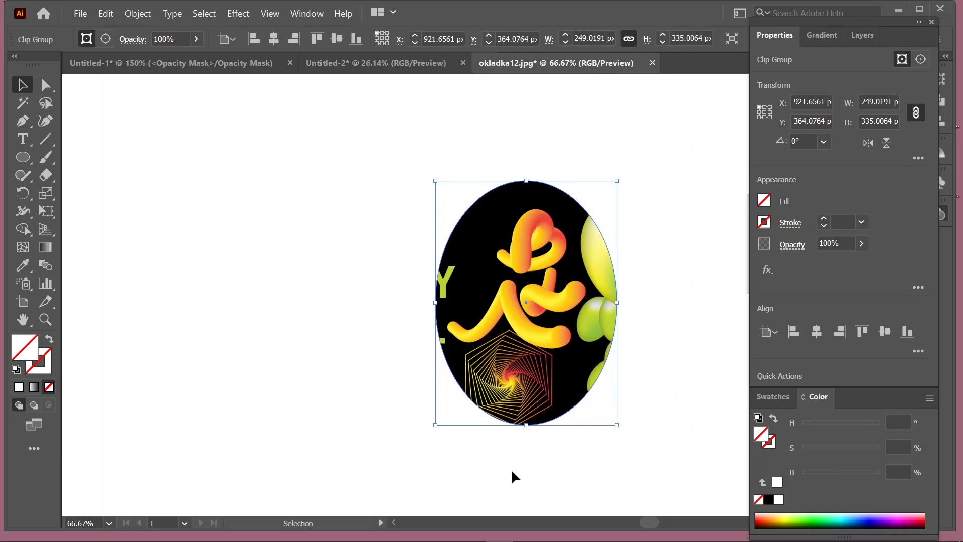
click(336, 323)
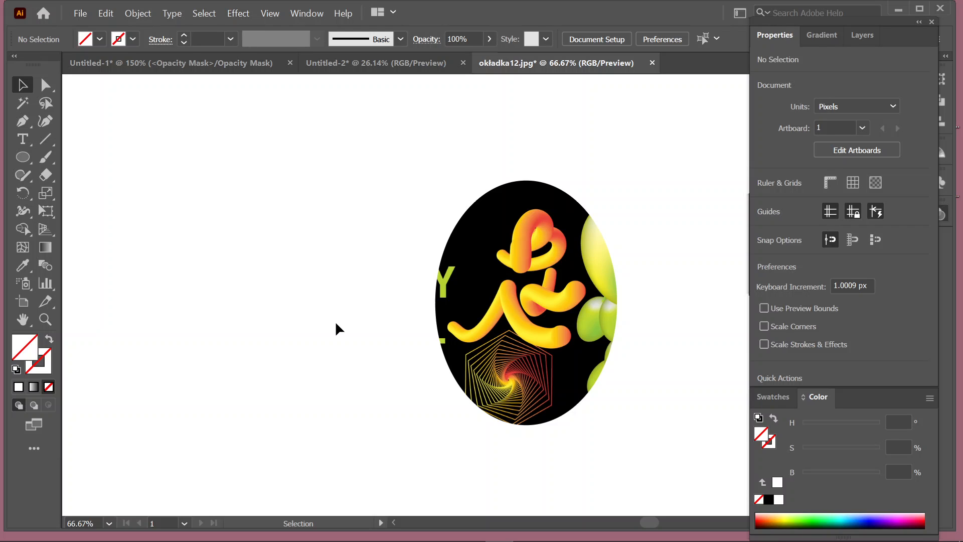
key(ctrl)
key(ctrl+z)
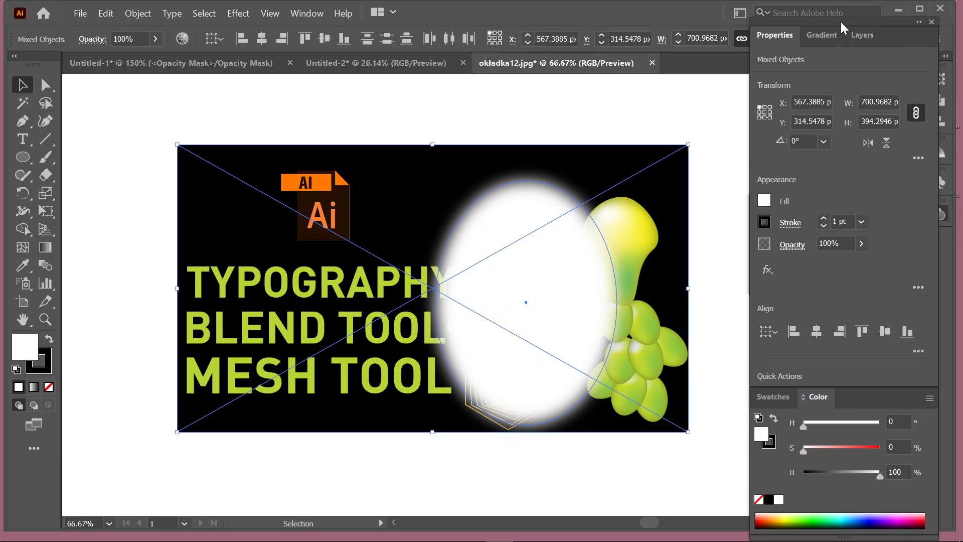
Make an opacity mask for the placed image from the blurred white ellipse, and check the masked image's selection.
drag(845, 26, 814, 8)
click(938, 214)
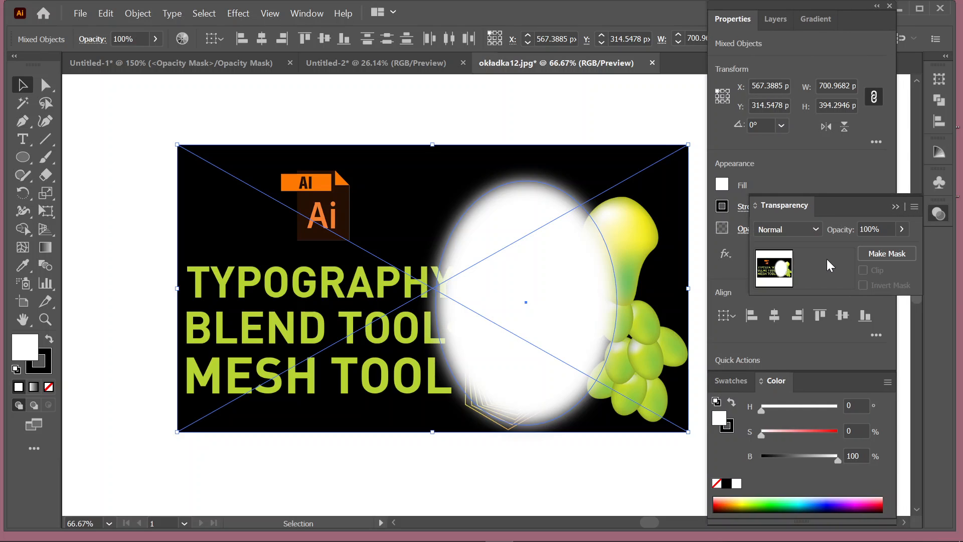
click(886, 253)
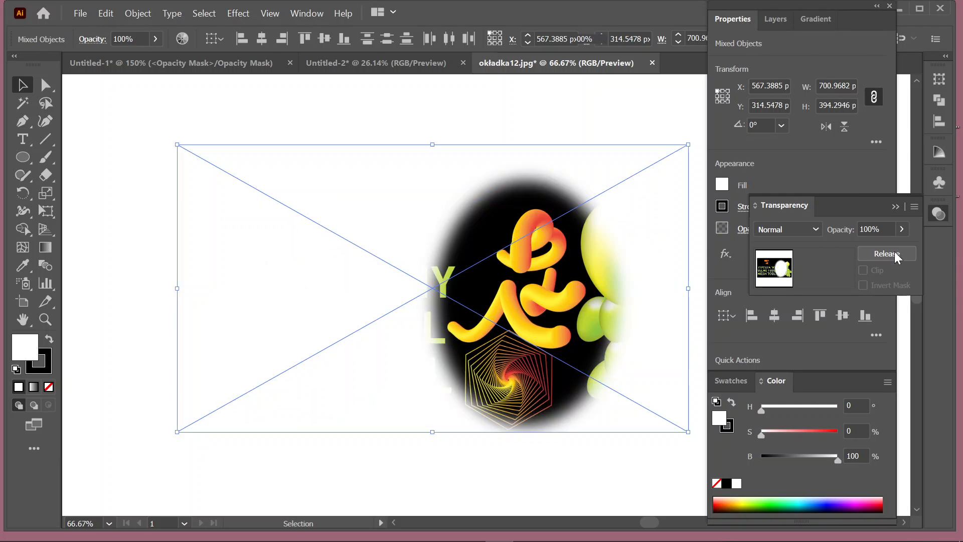
click(604, 123)
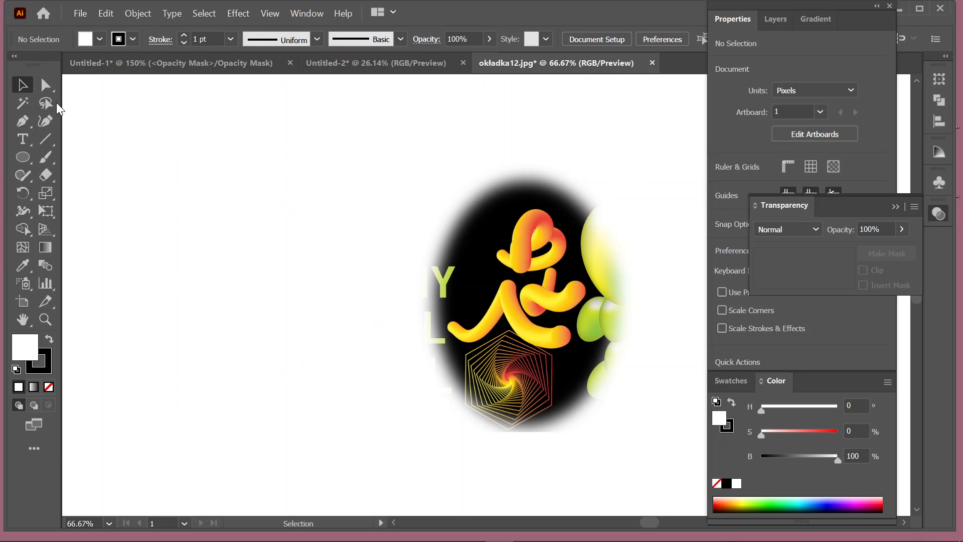
drag(149, 121, 590, 381)
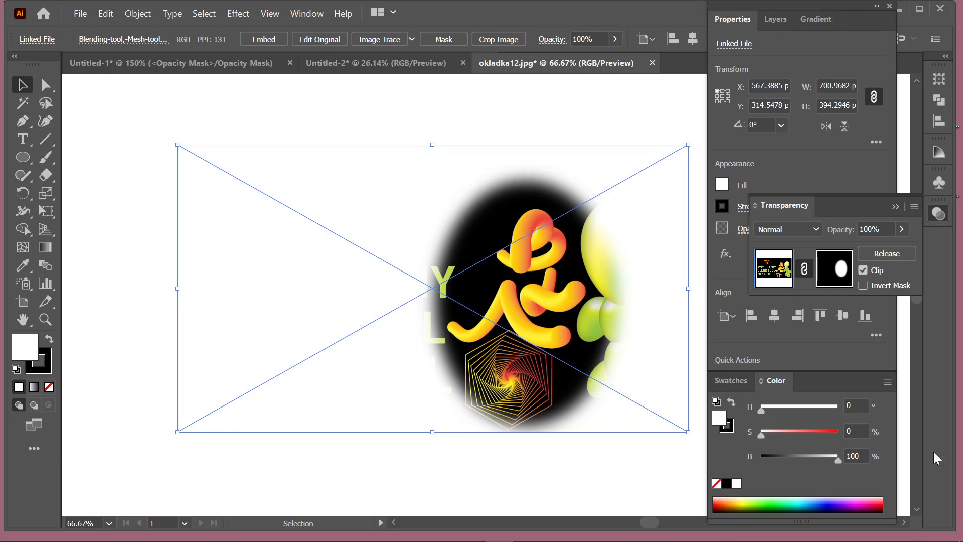
click(570, 126)
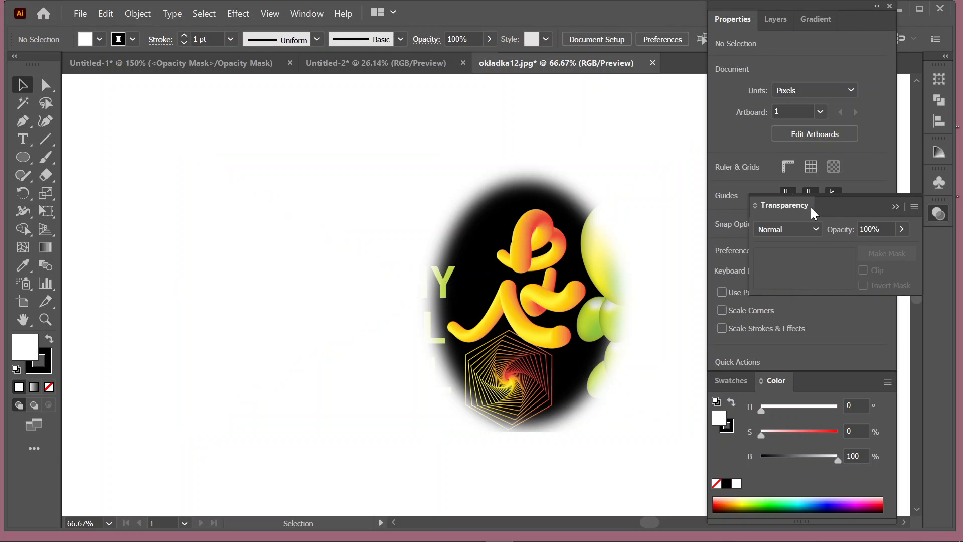
Set the masked image's blending mode to Darken and keep its opacity at 100%.
click(570, 243)
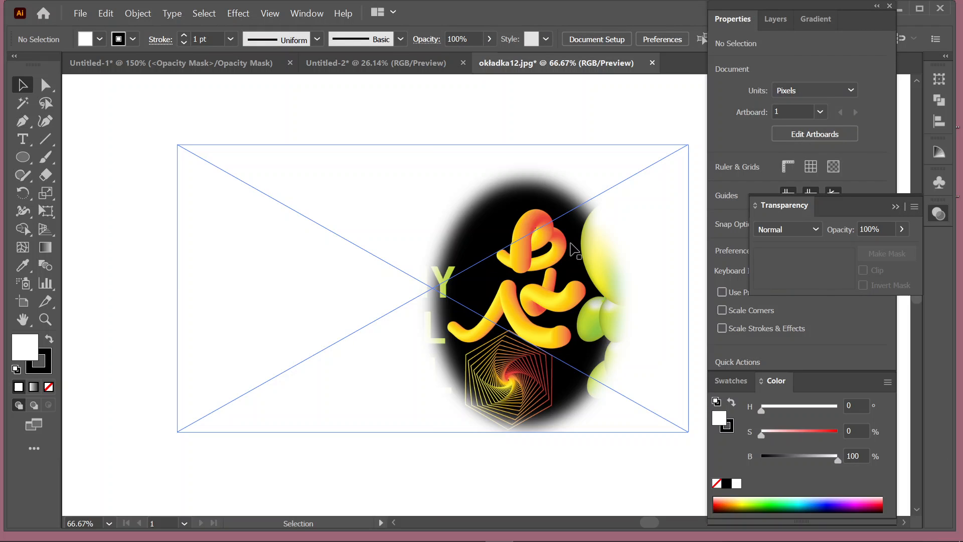
click(799, 230)
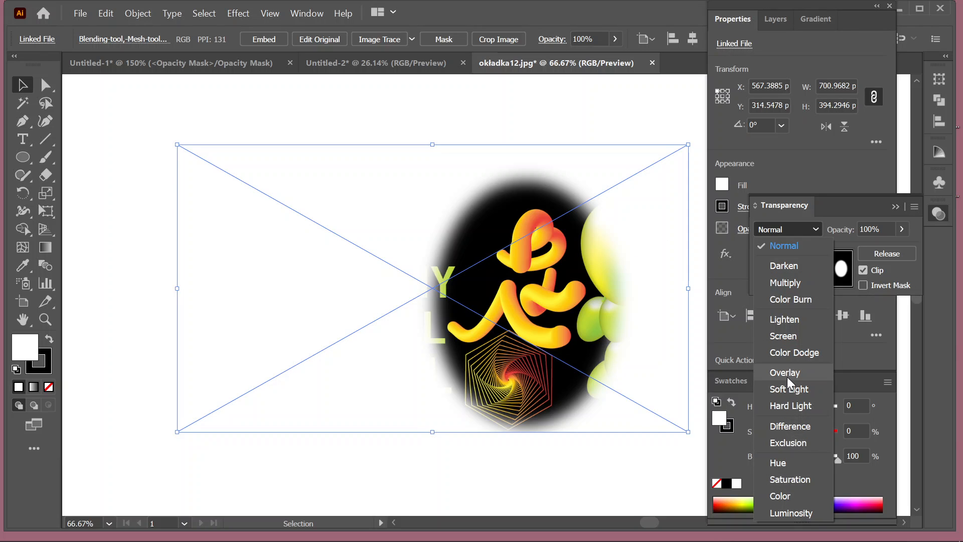
click(780, 229)
click(778, 264)
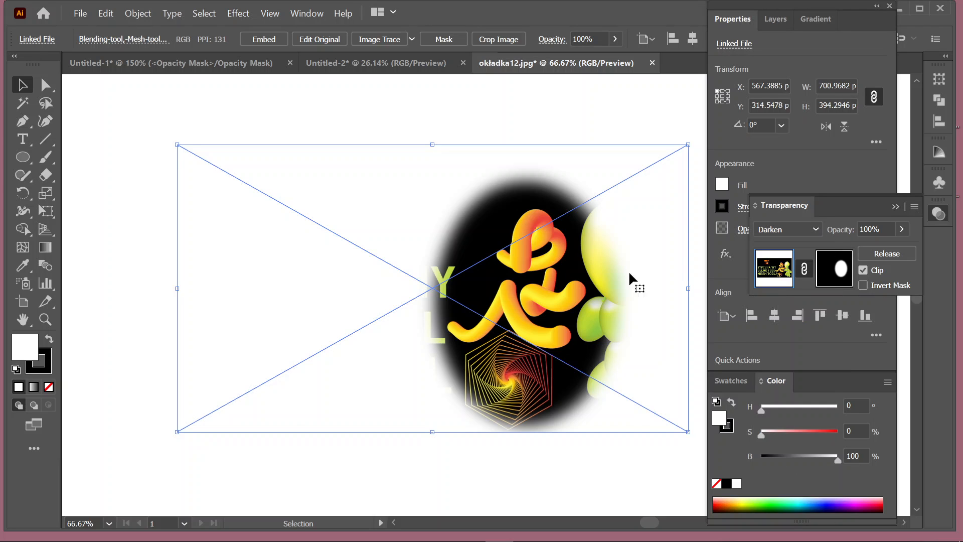
click(902, 229)
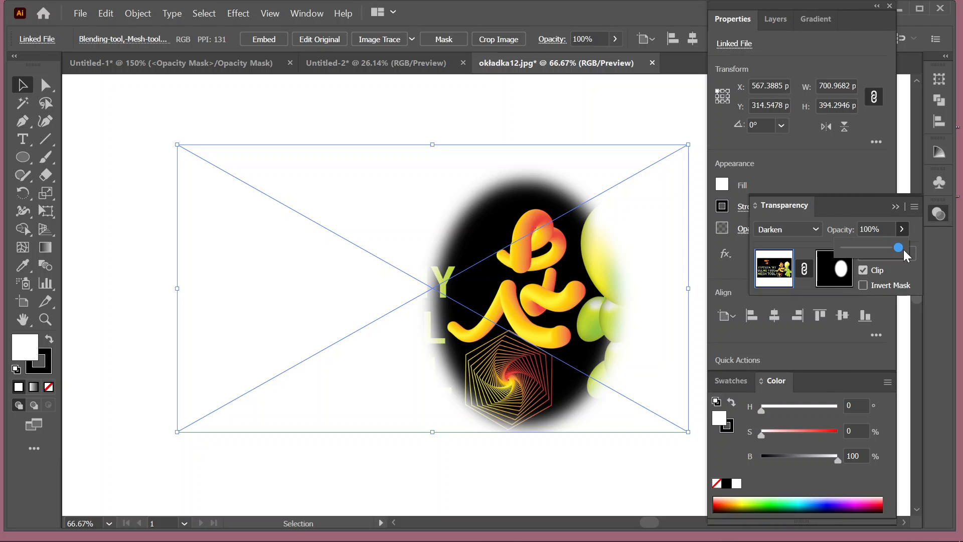
drag(862, 250, 898, 248)
click(802, 228)
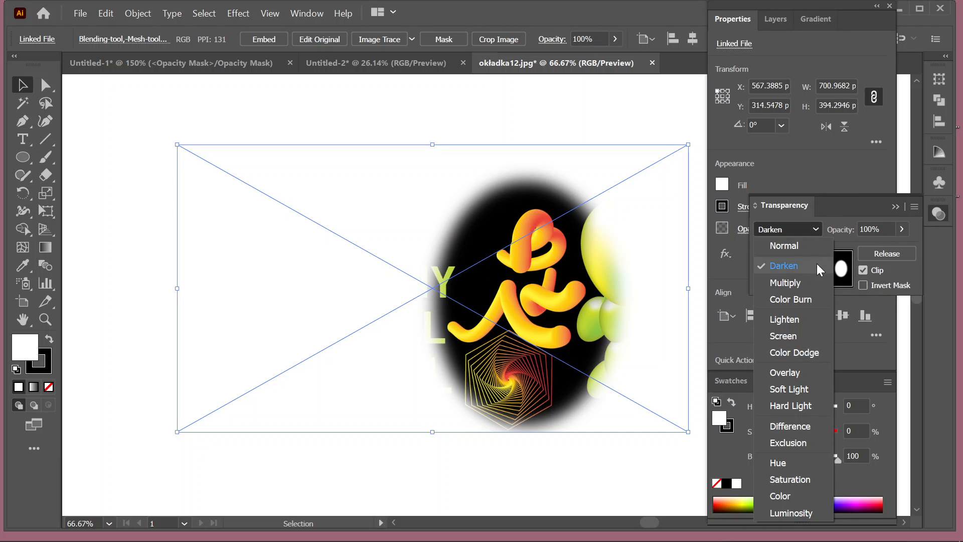
click(831, 156)
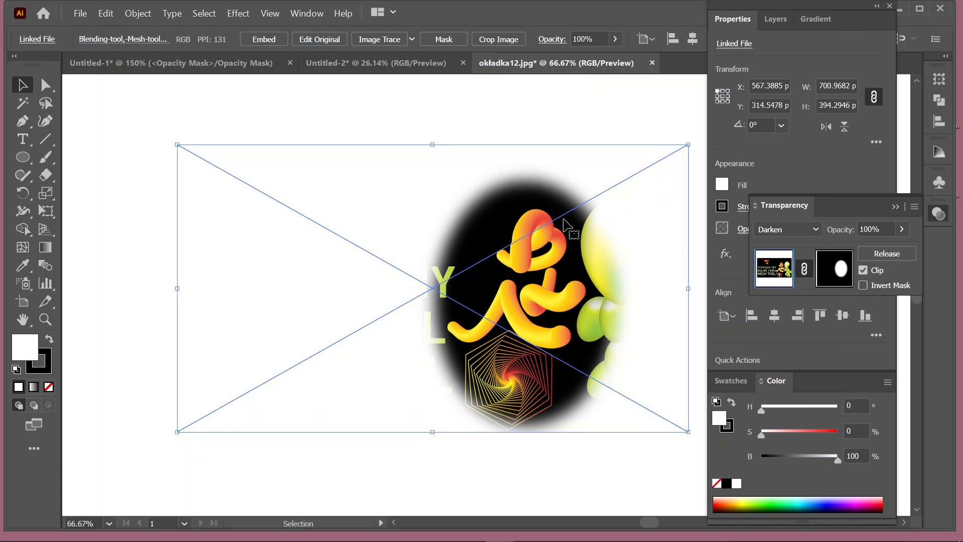
Display the masked image's appearance attributes and switch to editing the ellipse in its opacity mask.
click(309, 14)
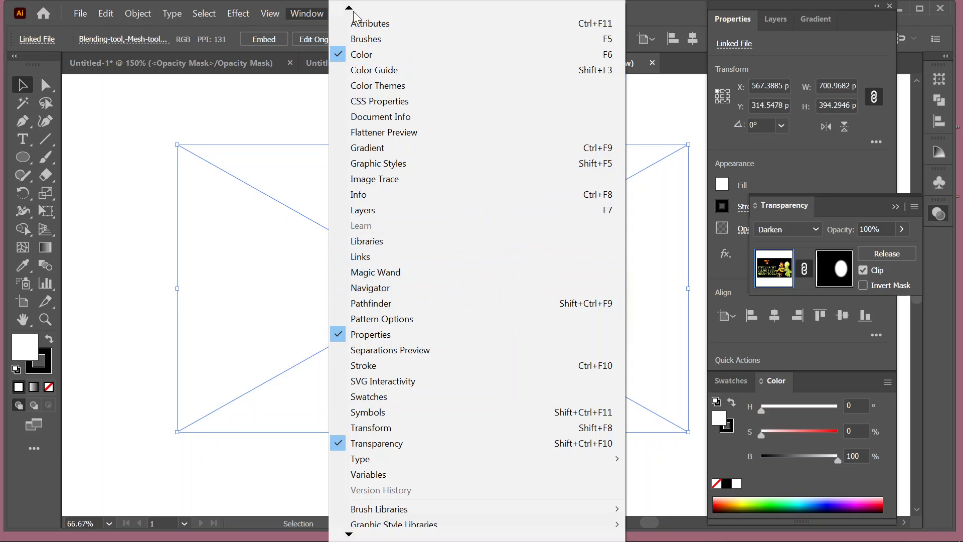
mouse_move(349, 9)
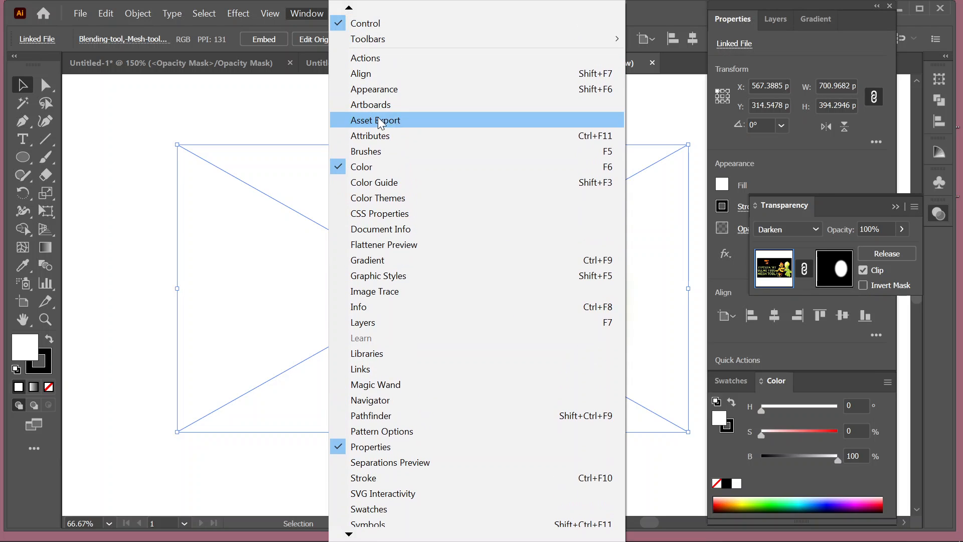
click(374, 88)
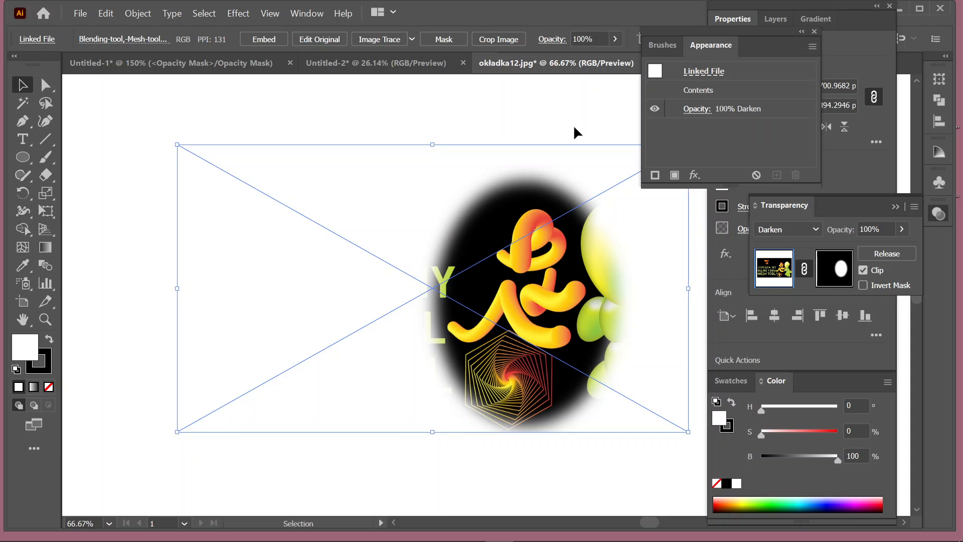
click(536, 105)
click(528, 211)
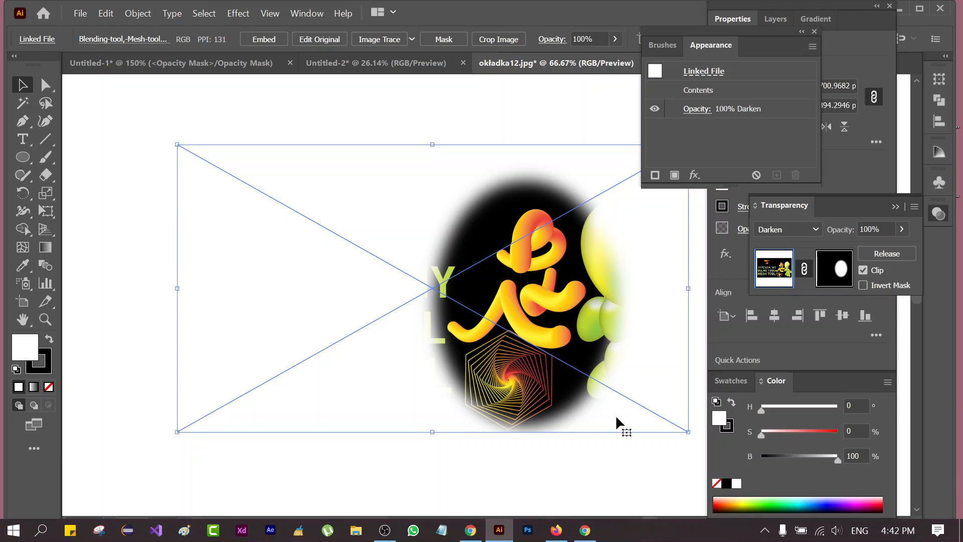
click(836, 276)
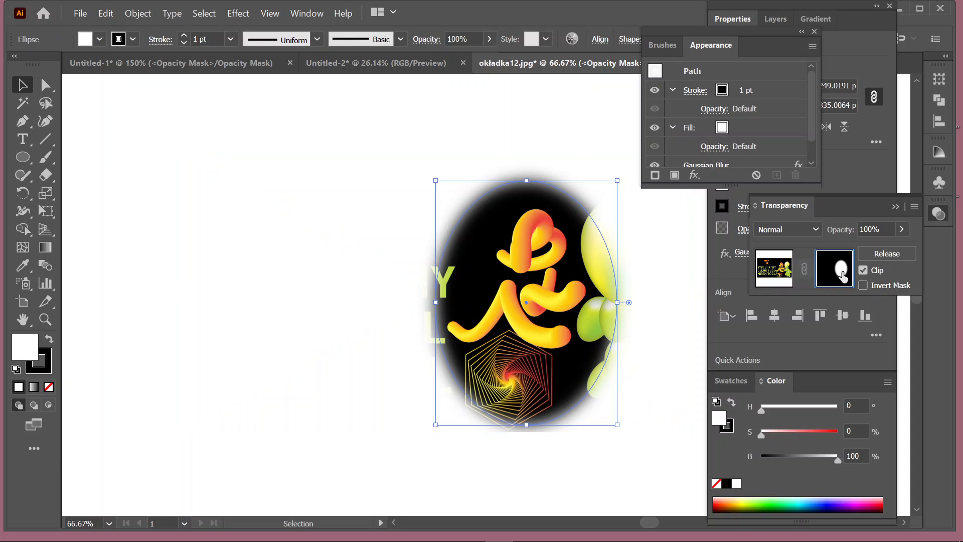
Edit the mask ellipse's Gaussian Blur effect, trying a radius adjustment and then setting the radius to about 41.2 pixels.
scroll(763, 124, down, 1)
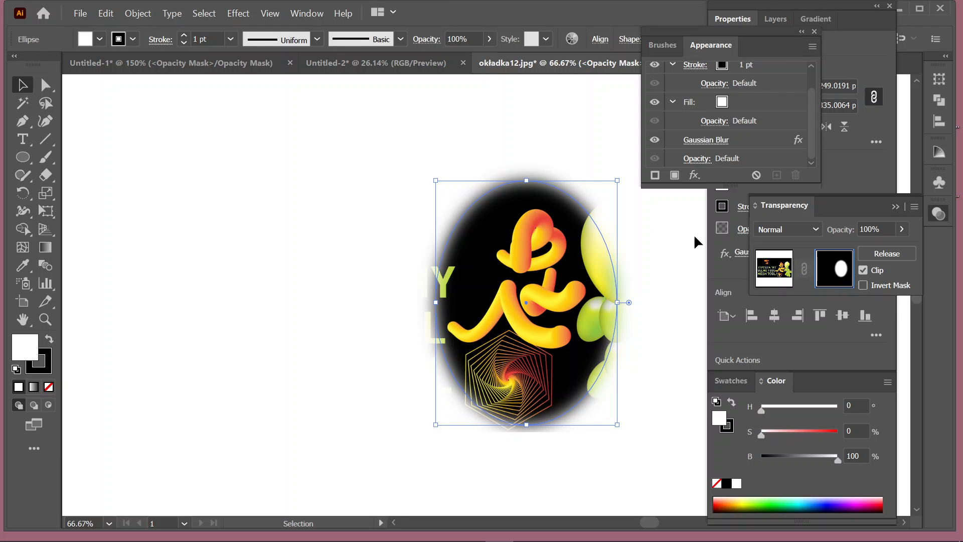
click(706, 143)
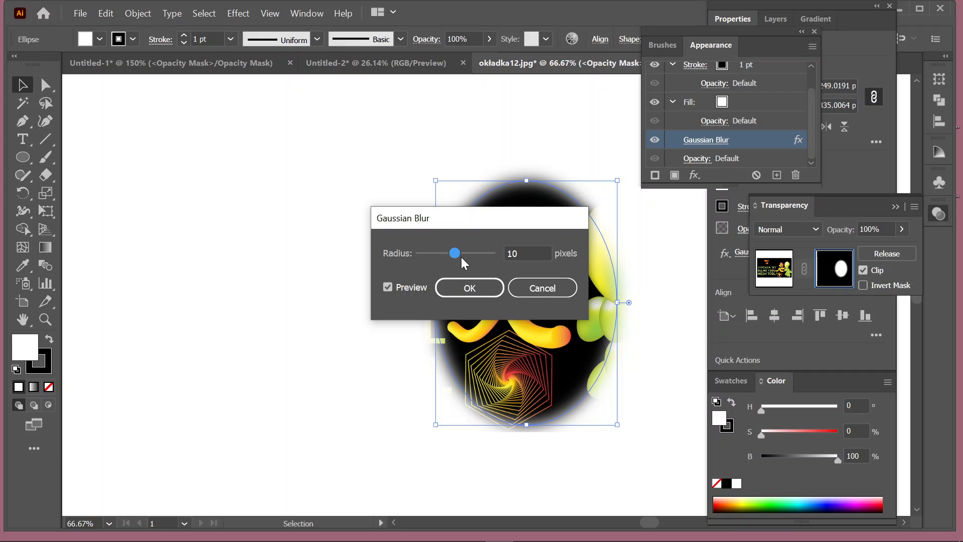
mouse_move(456, 254)
mouse_down()
mouse_move(424, 254)
mouse_move(490, 253)
mouse_move(449, 252)
mouse_up()
click(470, 288)
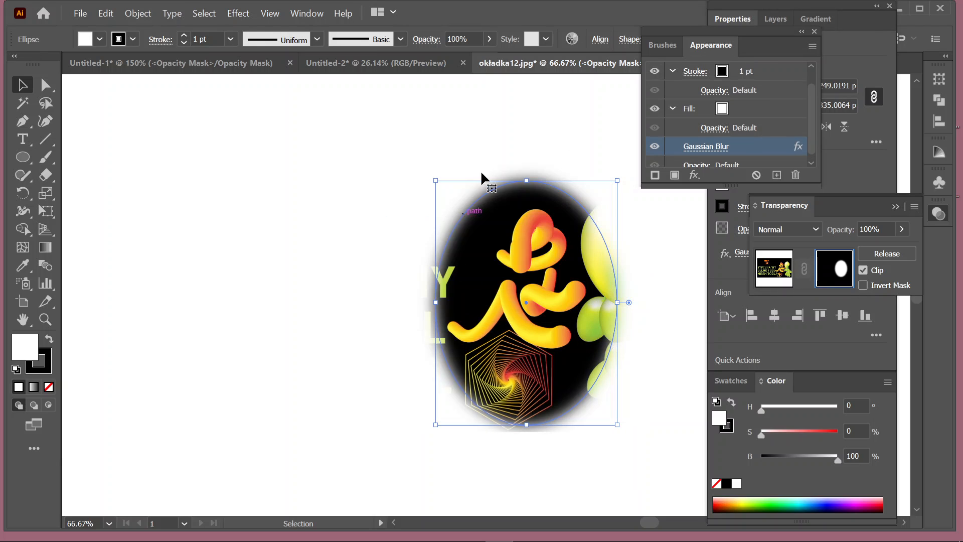
click(709, 149)
drag(445, 252, 462, 251)
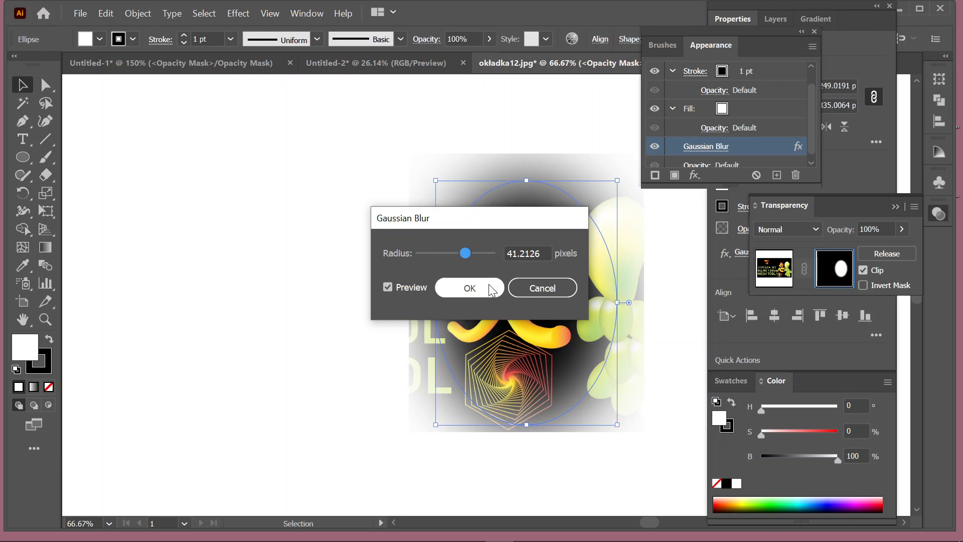
click(469, 286)
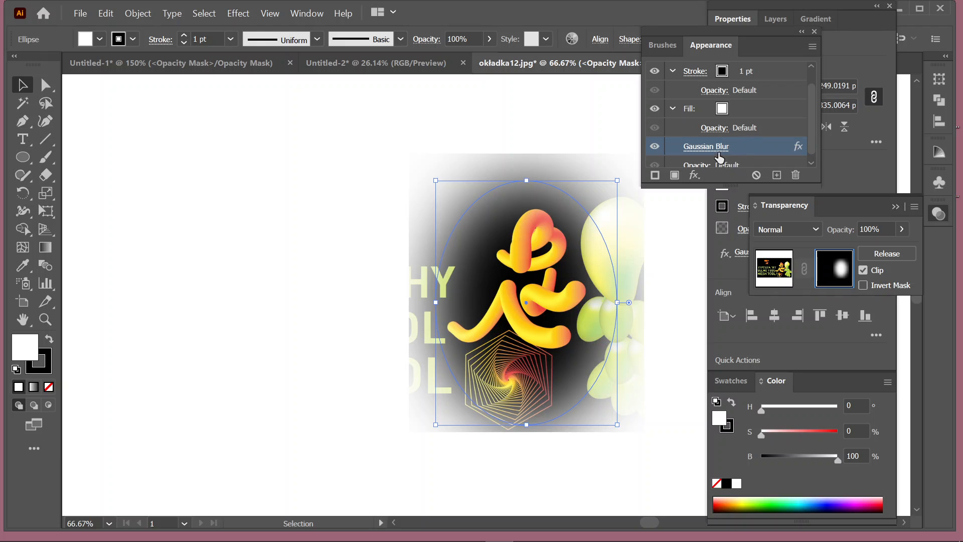
Reduce the mask ellipse's Gaussian Blur radius to about 26.7 pixels and return to editing the masked image.
click(718, 148)
drag(464, 256, 458, 253)
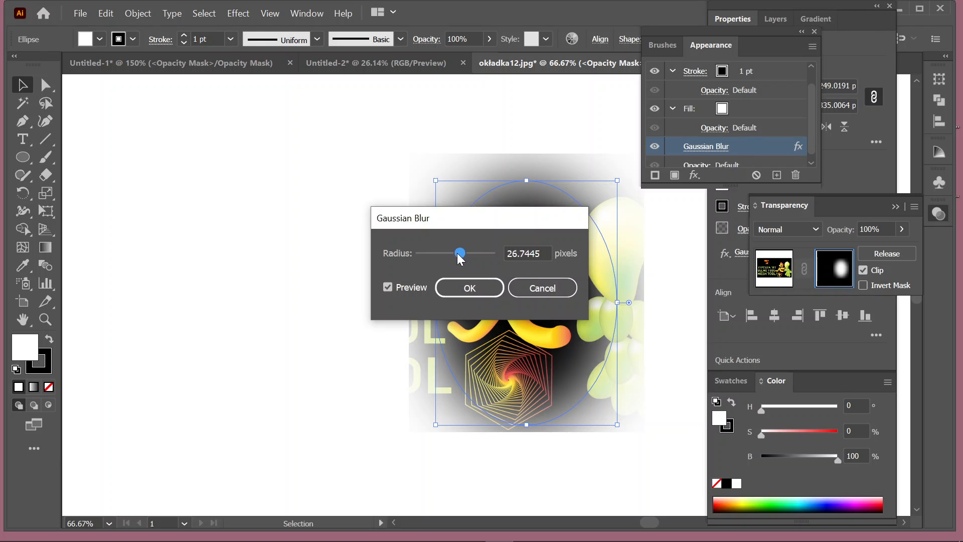
click(469, 288)
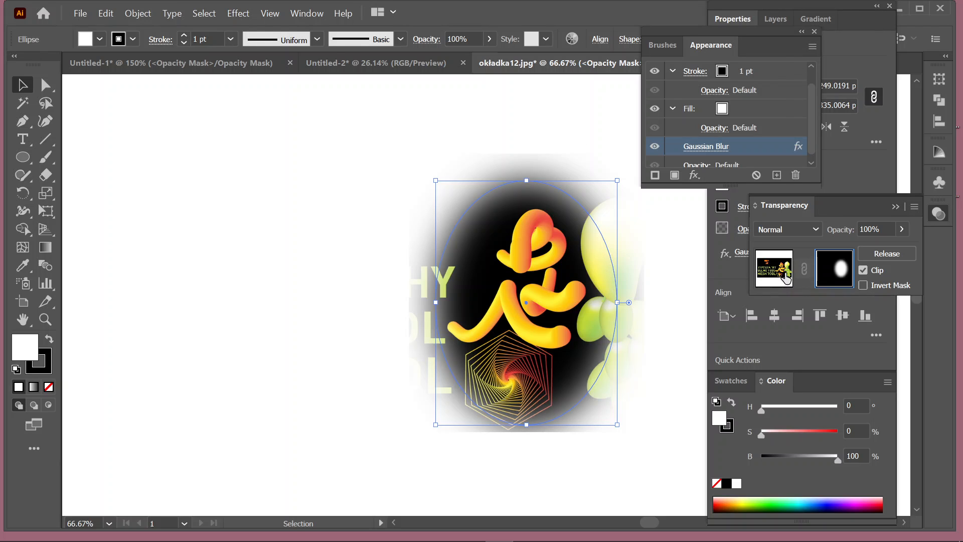
click(784, 275)
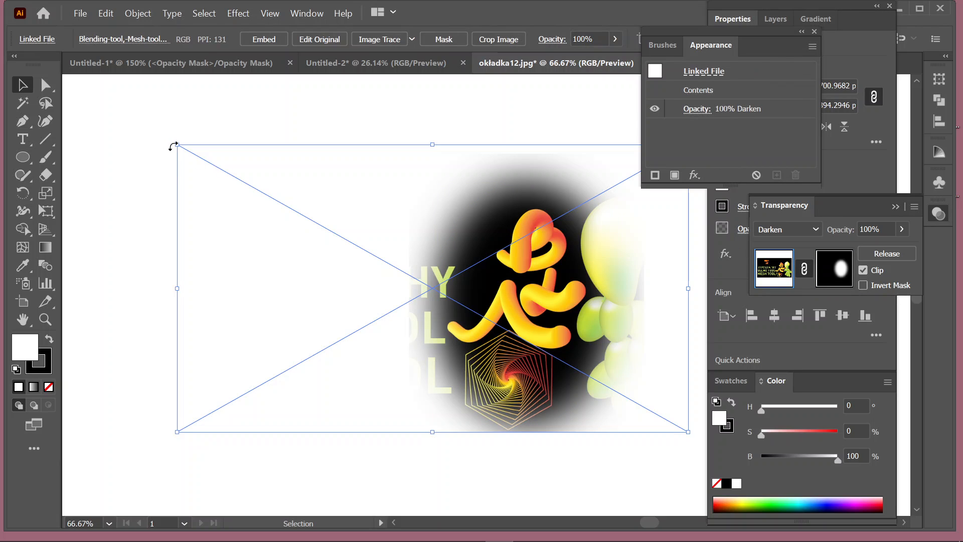
Enlarge and slightly rotate the masked image, then delete it from the artboard.
drag(175, 145, 104, 129)
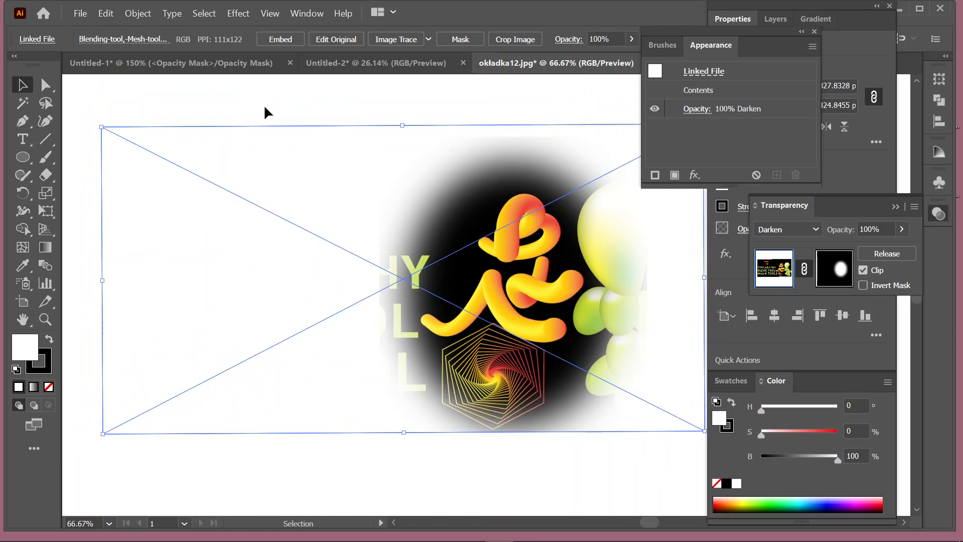
click(268, 114)
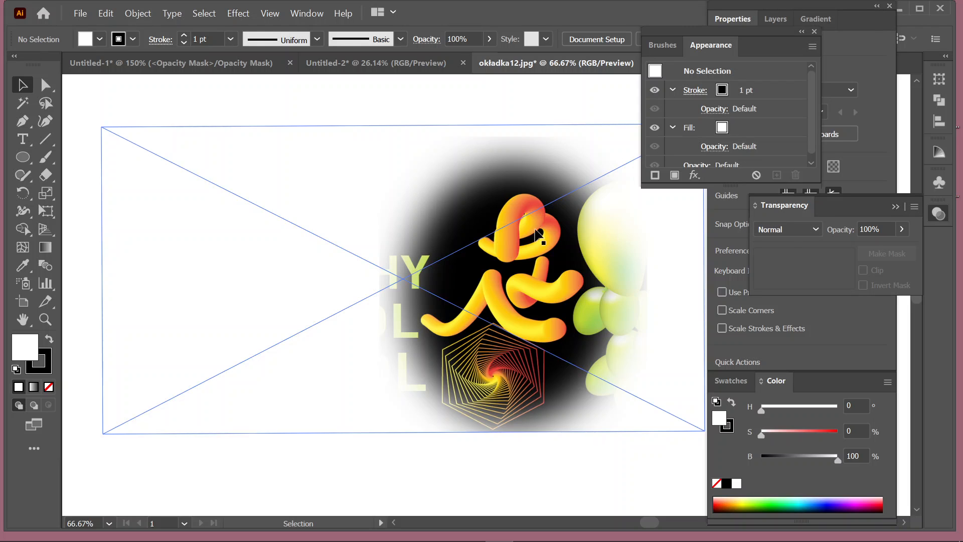
click(561, 245)
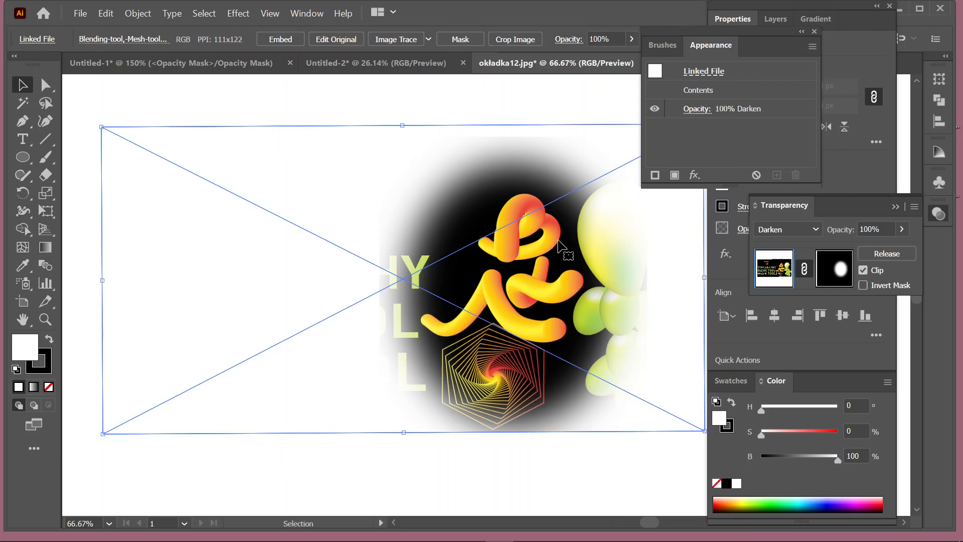
key(Delete)
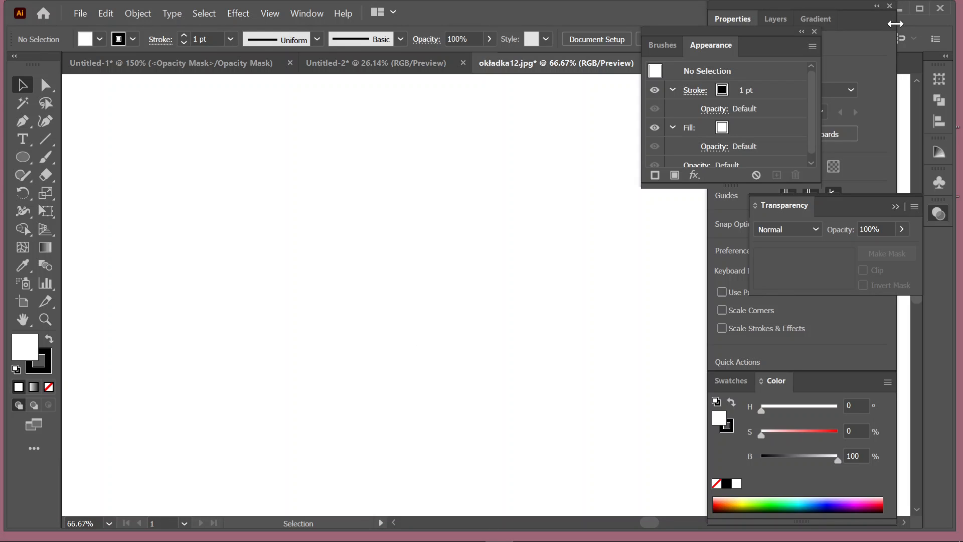
Check the Google Meet call in Chrome and return to the Illustrator document.
drag(849, 16, 856, 58)
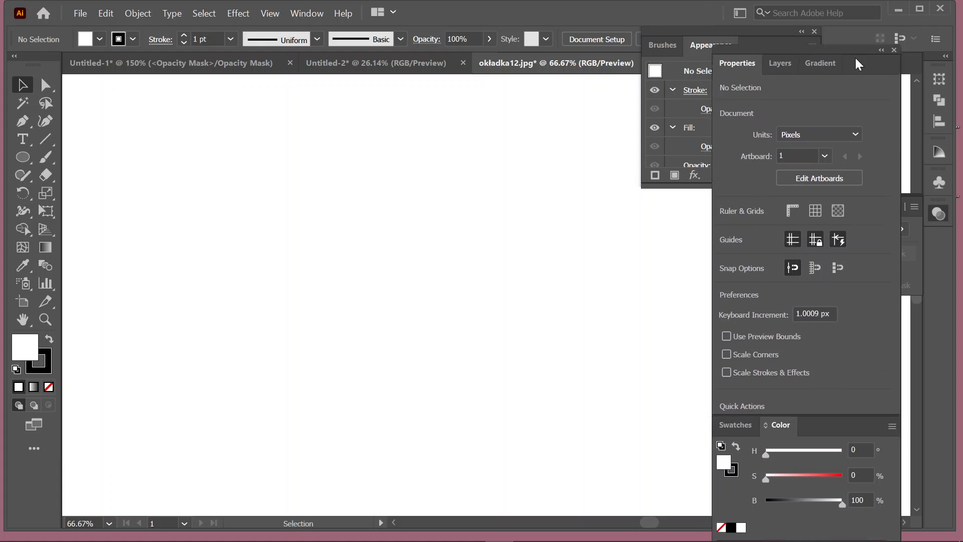
click(894, 10)
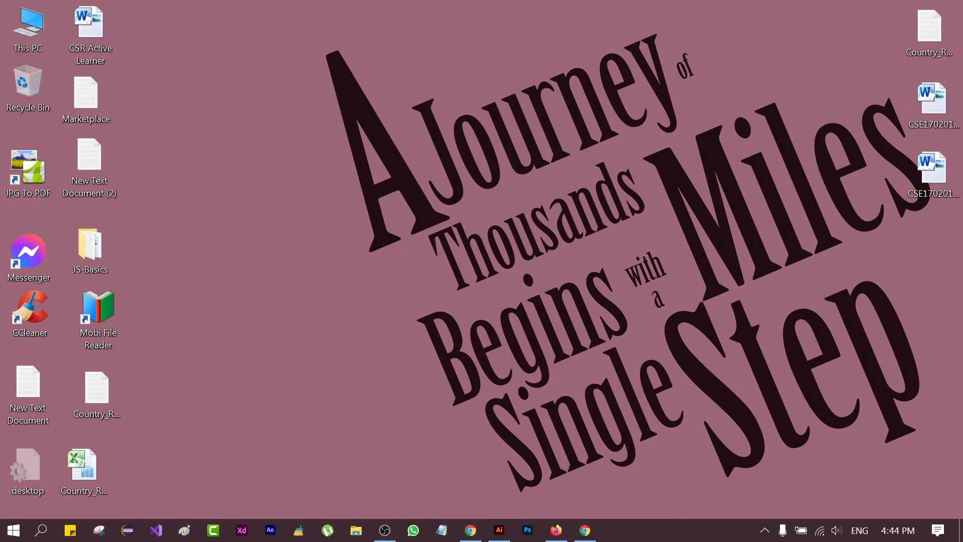
click(593, 529)
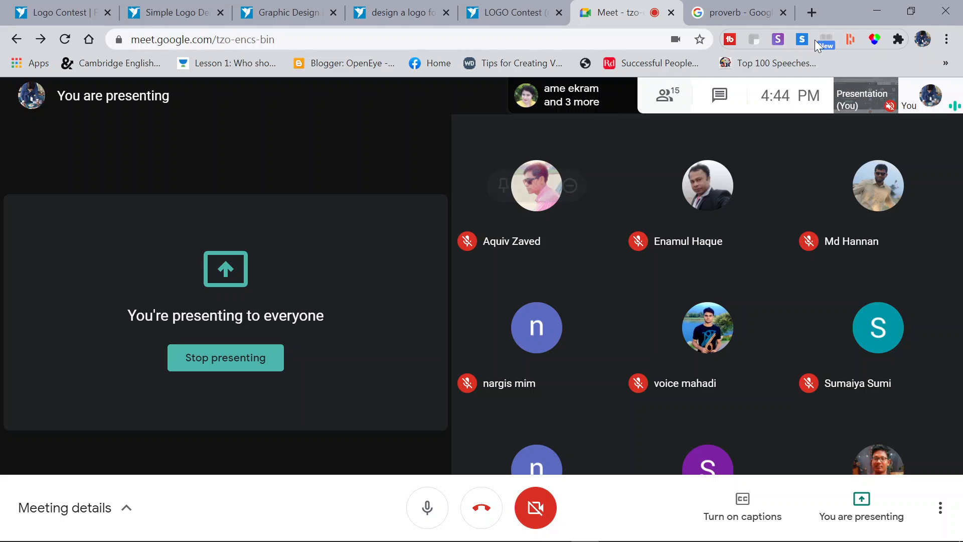
click(877, 10)
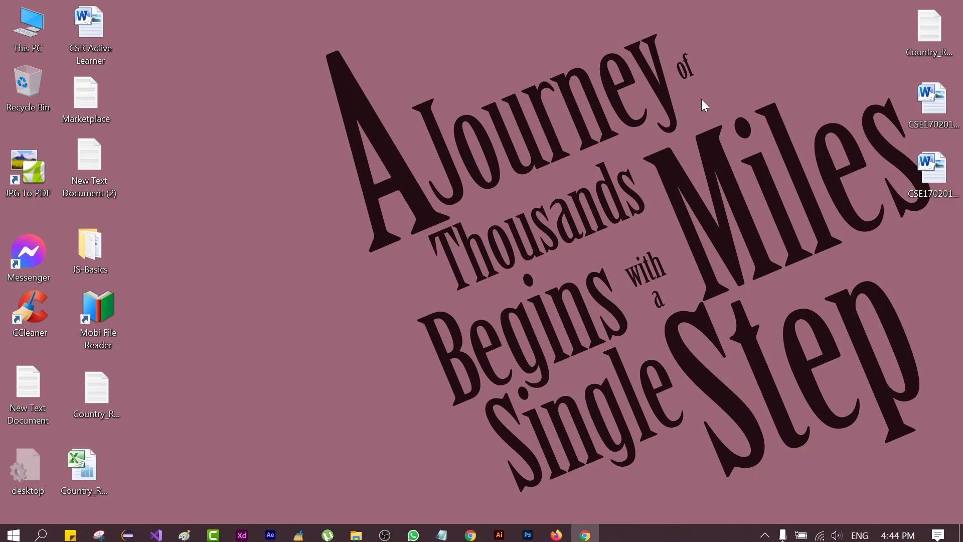
click(492, 534)
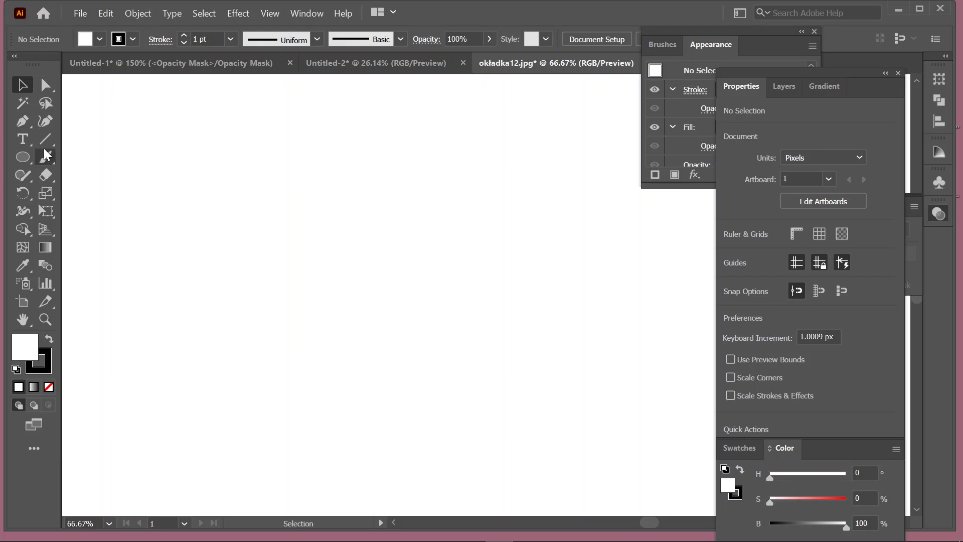
Add a point text reading "HEADLINE" in the upper part of the empty artboard.
click(24, 138)
click(165, 167)
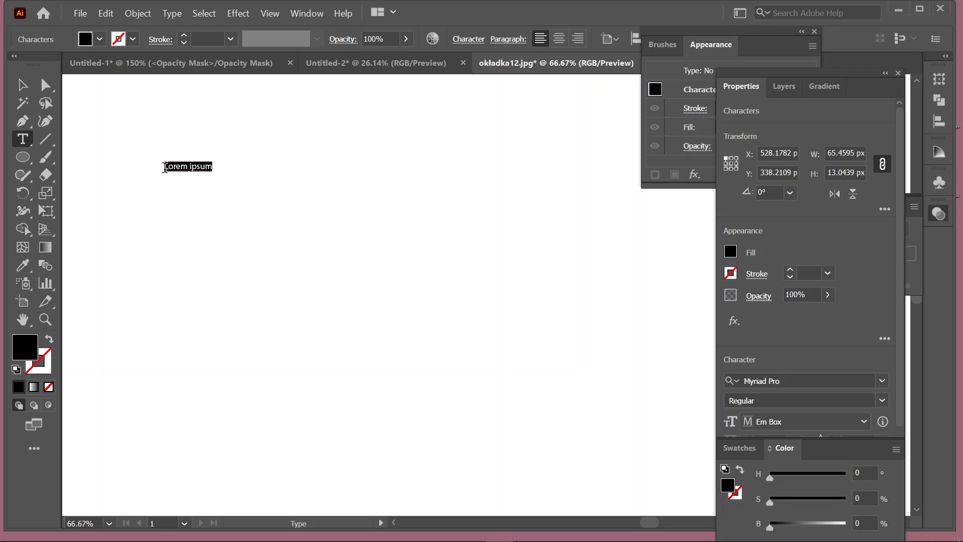
text(HEA)
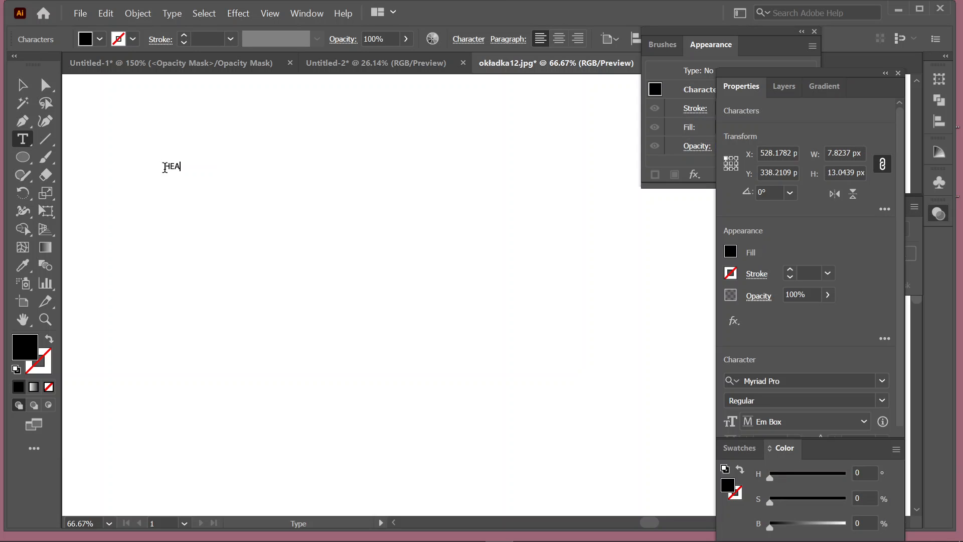
text(DLINe)
key(BackSpace)
text(E)
click(22, 85)
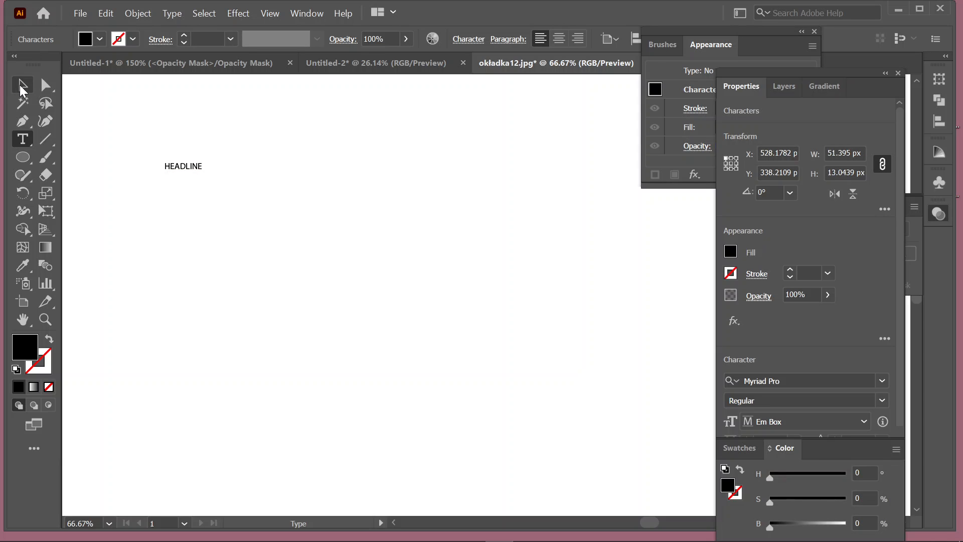
Add a placeholder paragraph in a text area about 474 by 216 px and move it farther below the headline.
click(25, 145)
drag(109, 218, 455, 375)
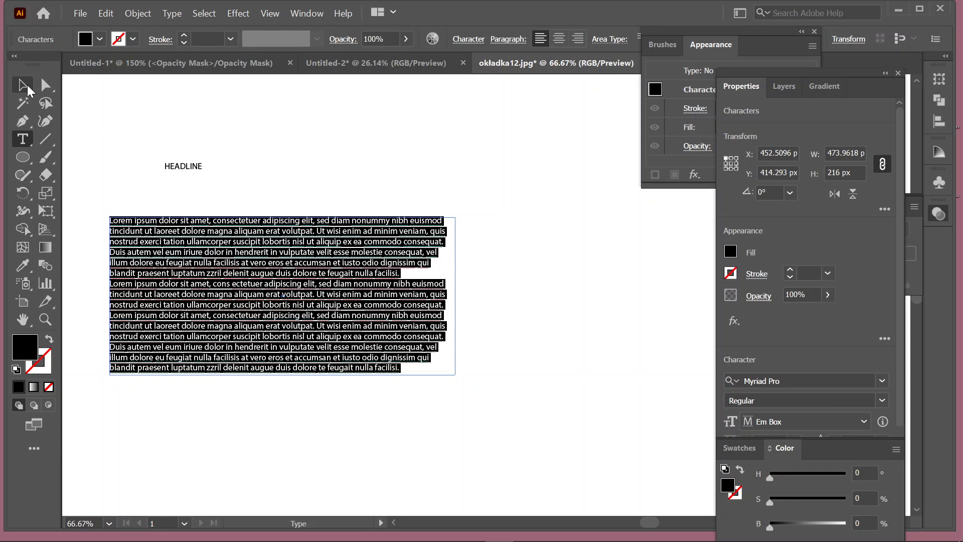
click(28, 89)
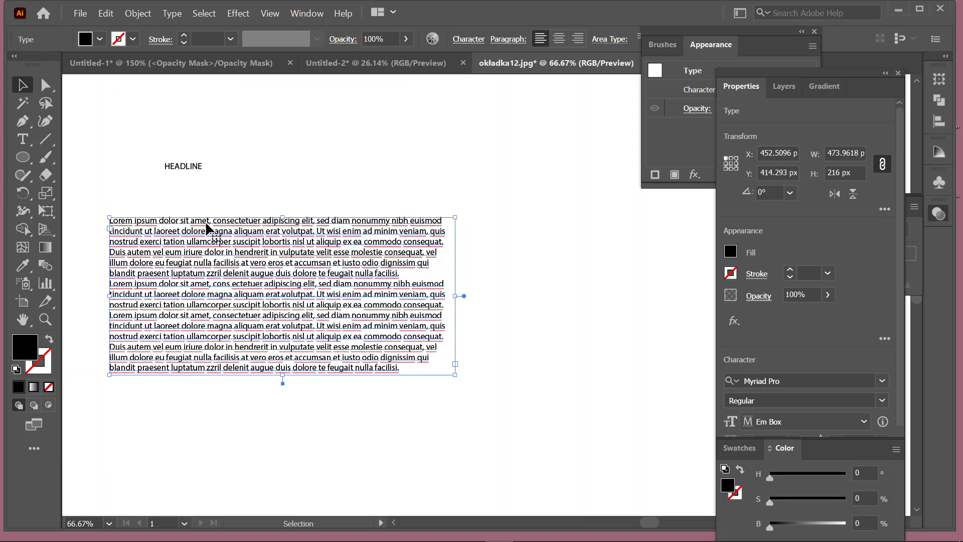
drag(206, 229, 200, 261)
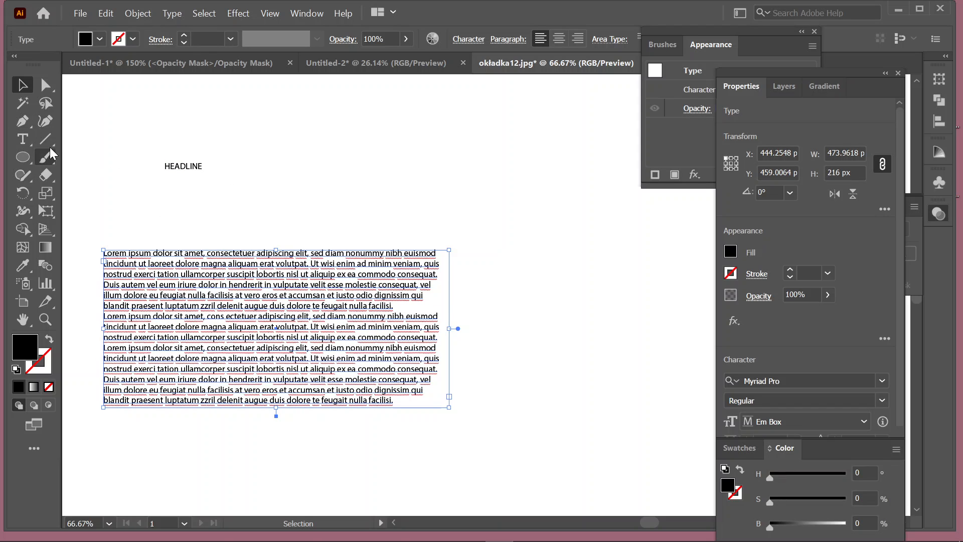
Add a point text reading "Sub Title" between the headline and the paragraph.
click(23, 139)
click(160, 202)
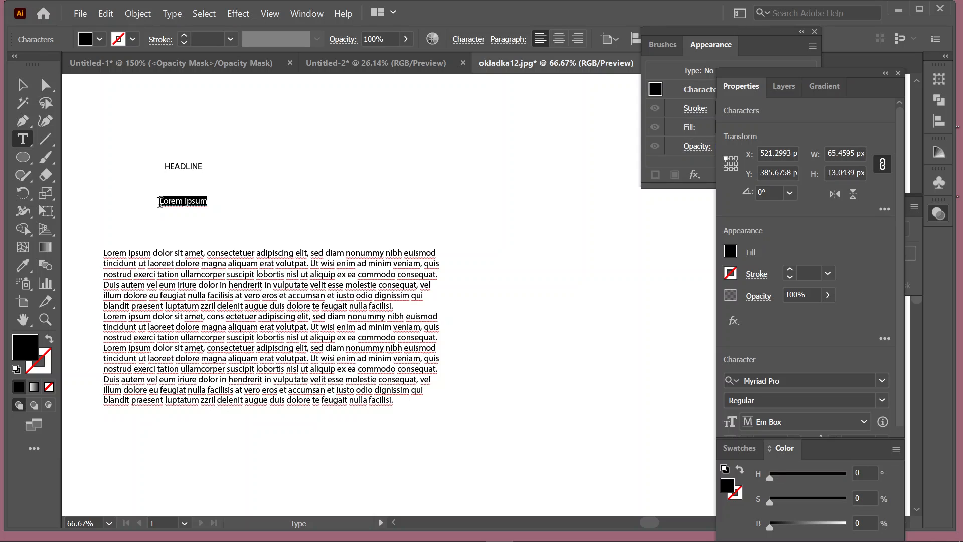
text(Sub)
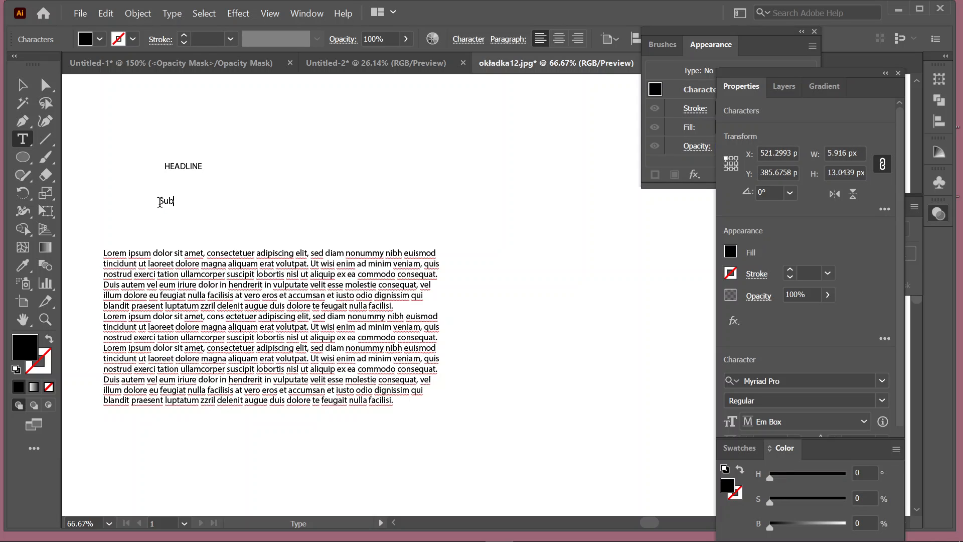
text( Title)
click(22, 85)
Enlarge the HEADLINE text to title size and place it above the paragraph, near its left edge.
click(175, 168)
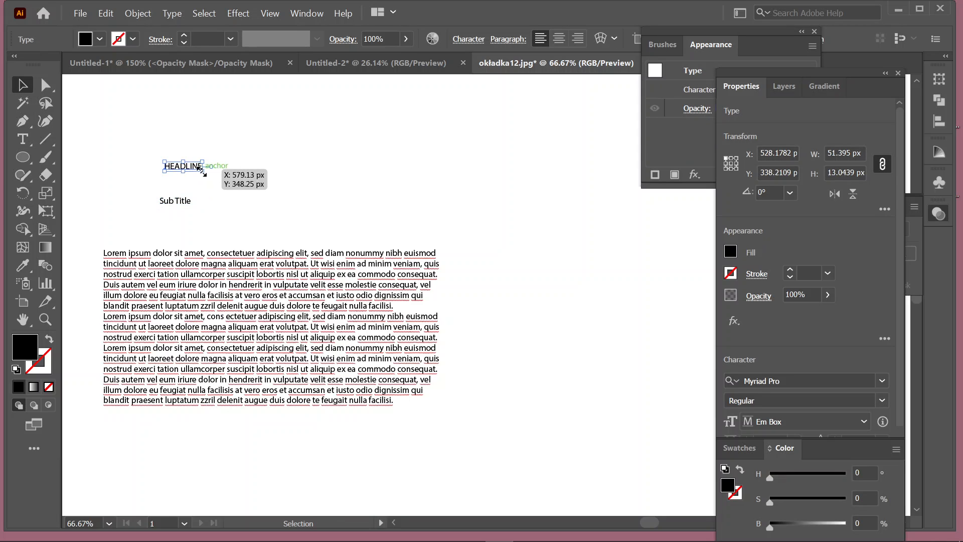
drag(202, 172, 272, 208)
drag(163, 159, 166, 126)
Enlarge the Sub Title text to about 130 by 40 px and move it and the paragraph closer to the headline.
click(187, 201)
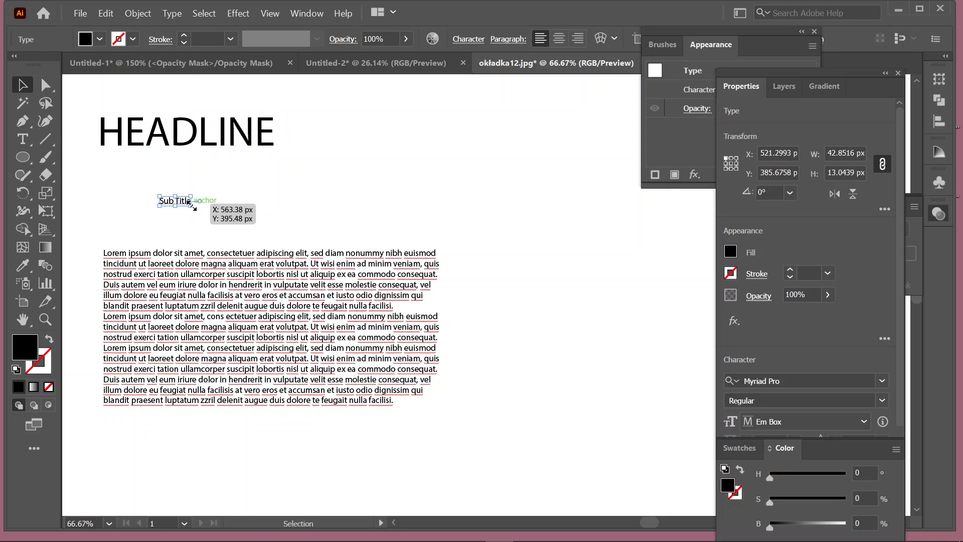
drag(192, 205, 223, 216)
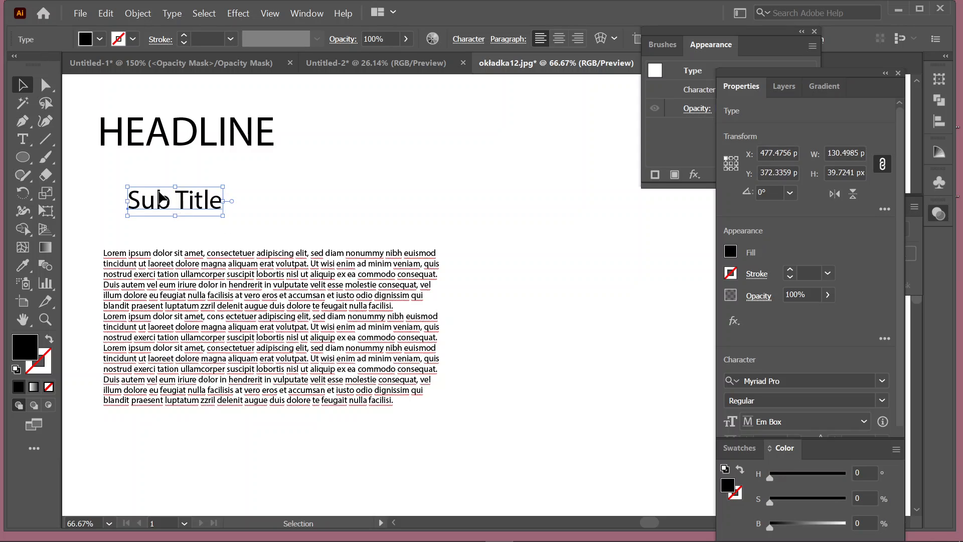
drag(160, 198, 141, 185)
drag(179, 272, 173, 245)
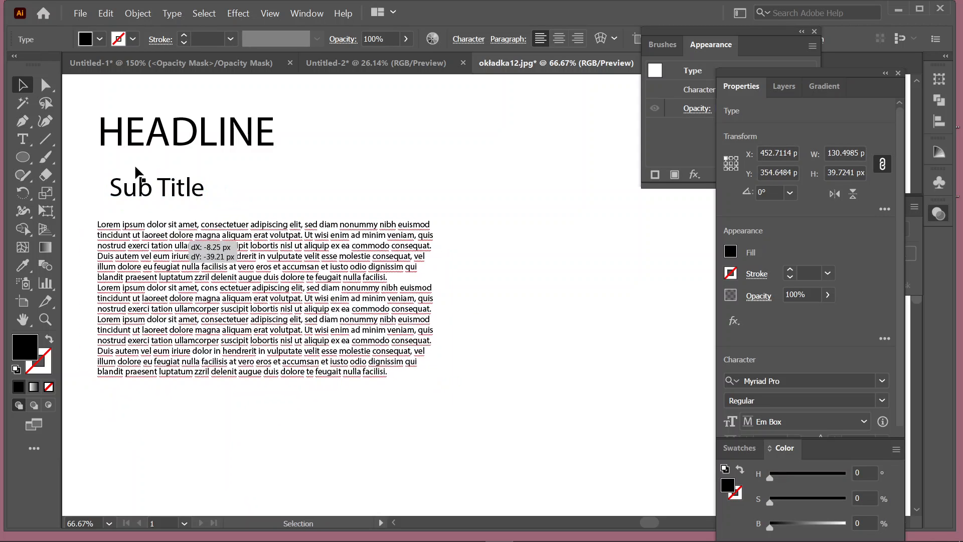
drag(136, 168, 136, 168)
Shift the Sub Title text closer to the headline's left edge and select all three text objects.
drag(114, 96, 189, 280)
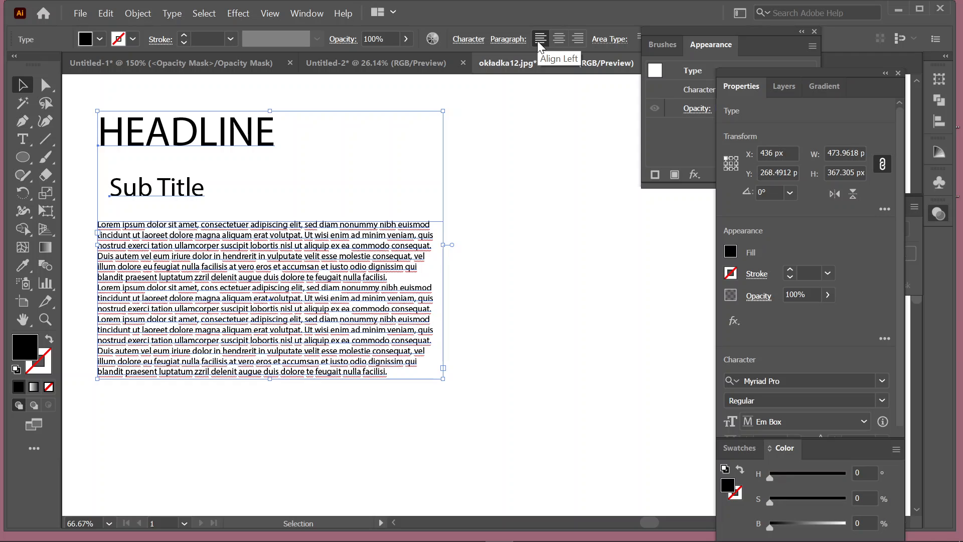
click(454, 165)
drag(200, 92, 212, 276)
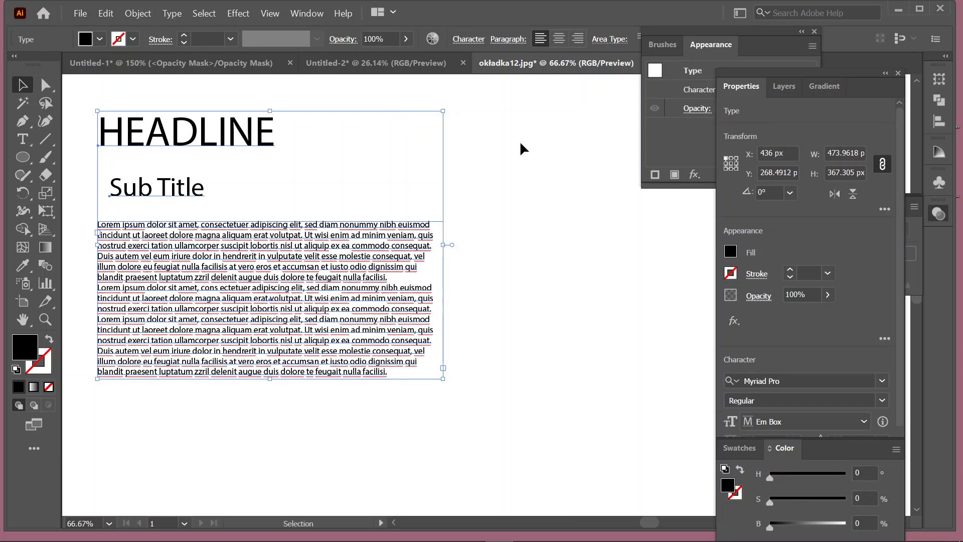
click(222, 174)
mouse_move(146, 189)
mouse_down()
mouse_move(138, 185)
mouse_move(145, 191)
mouse_up()
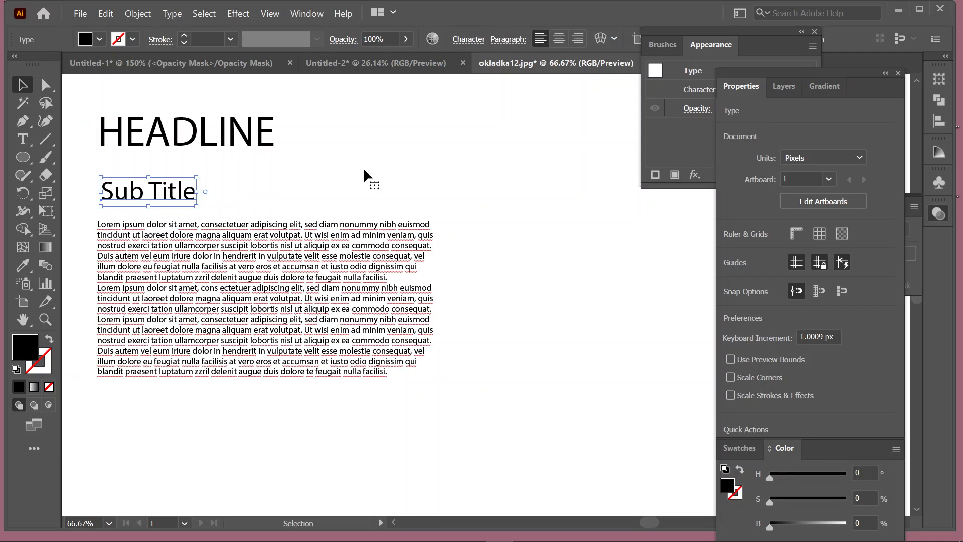
drag(279, 90, 244, 277)
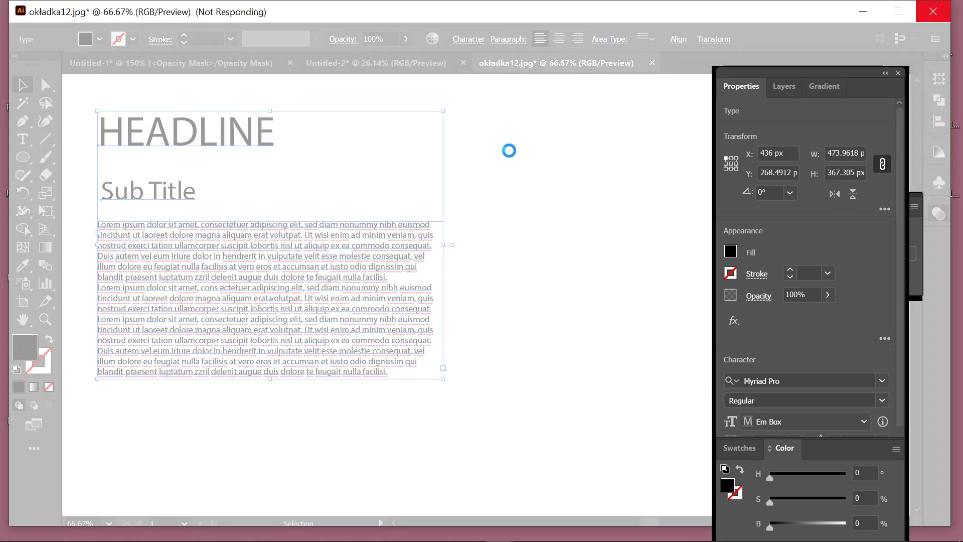
click(868, 14)
right_click(554, 67)
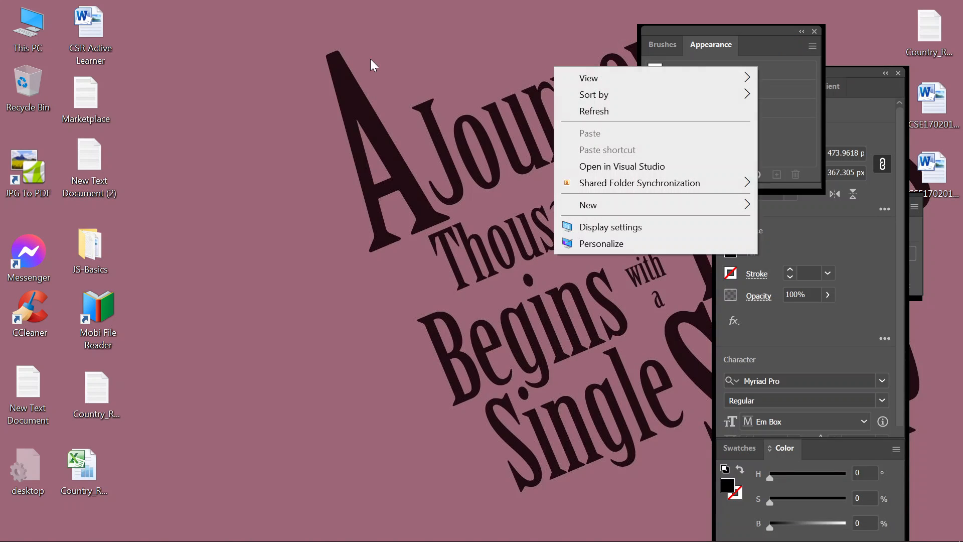
click(583, 111)
right_click(413, 13)
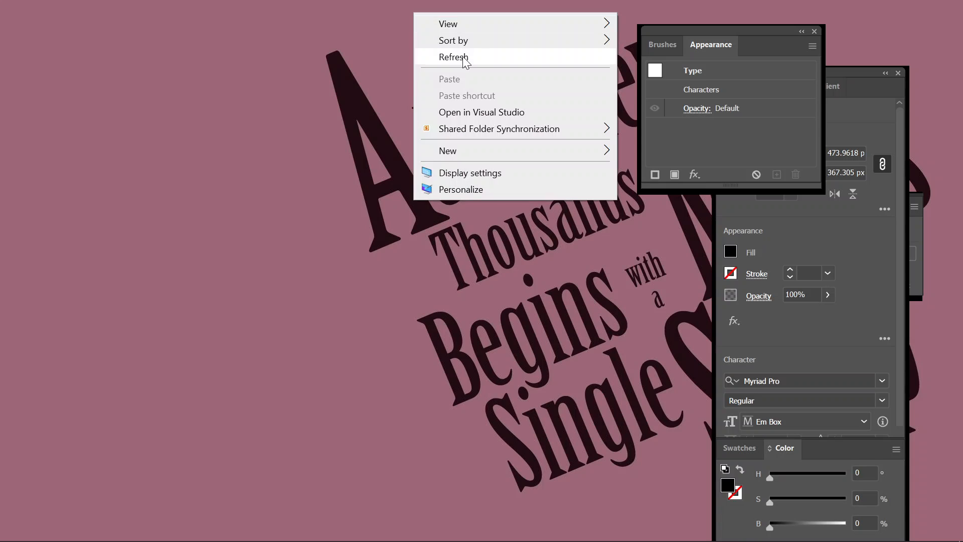
click(451, 56)
right_click(453, 54)
click(503, 98)
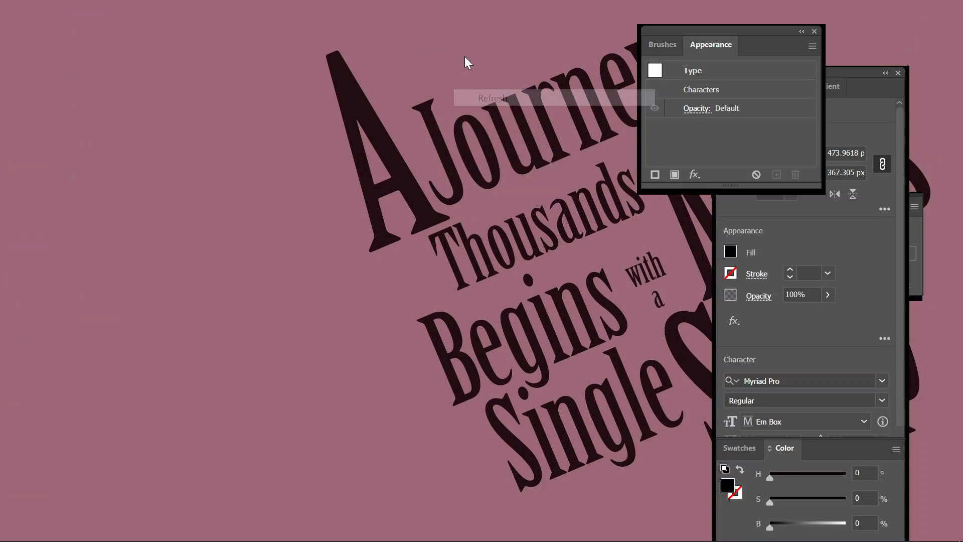
right_click(468, 59)
click(476, 102)
right_click(459, 59)
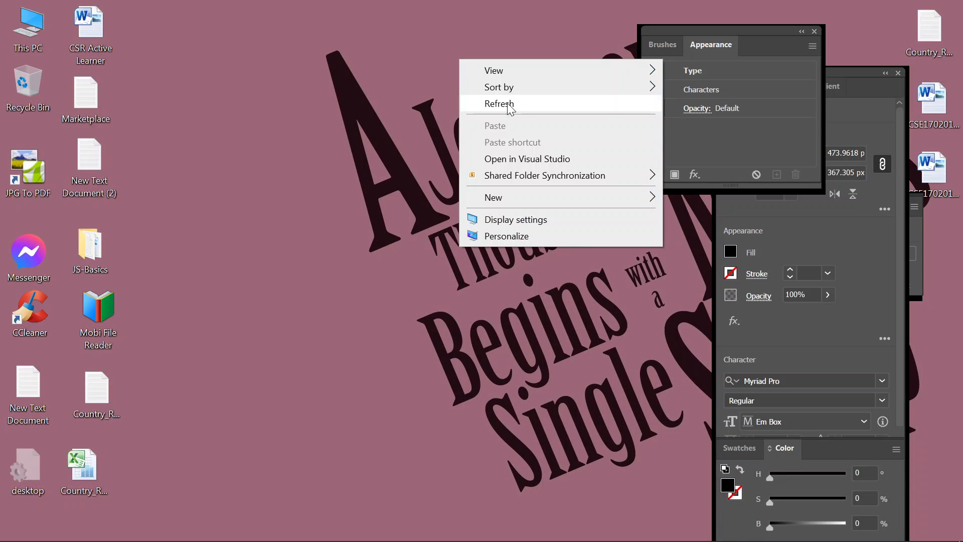
click(537, 100)
right_click(455, 55)
click(511, 100)
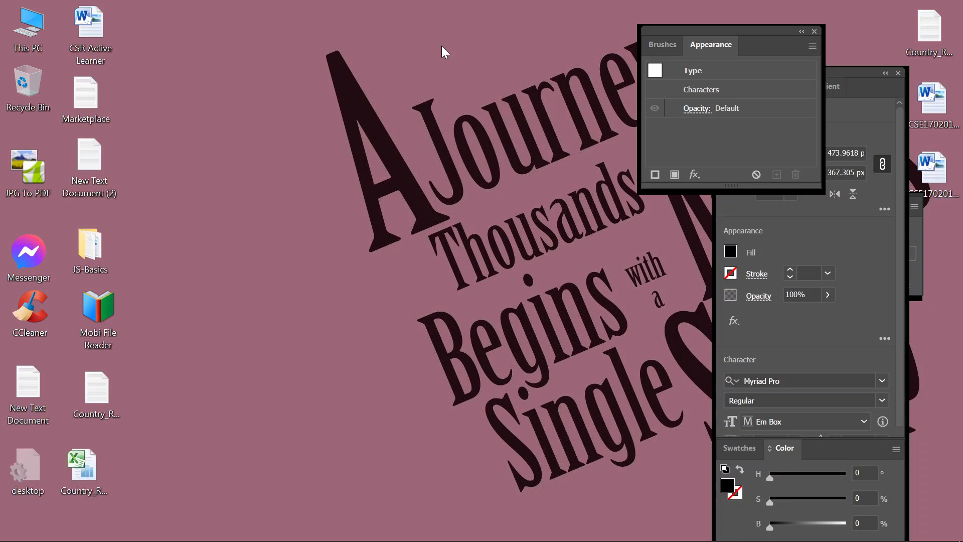
right_click(429, 42)
click(478, 86)
right_click(435, 52)
click(481, 98)
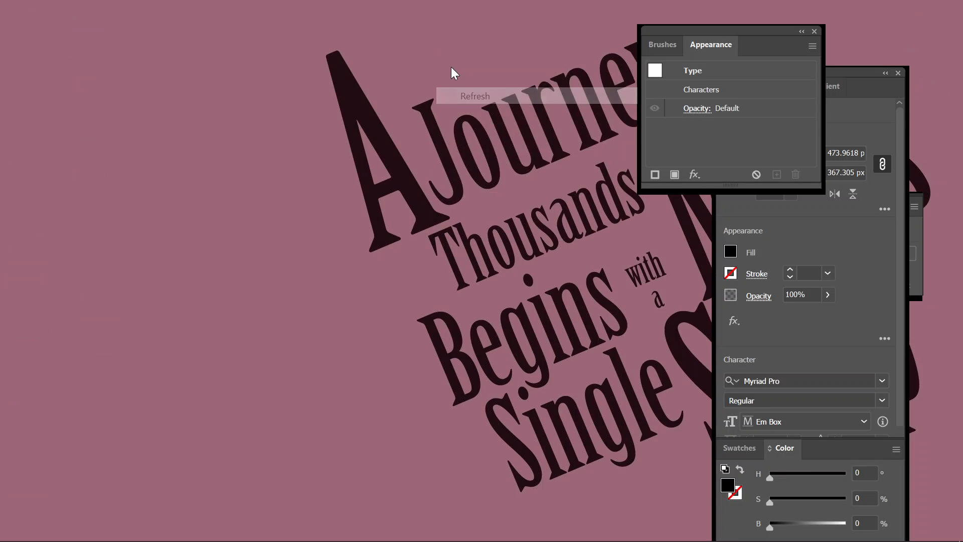
right_click(450, 67)
click(489, 110)
right_click(467, 66)
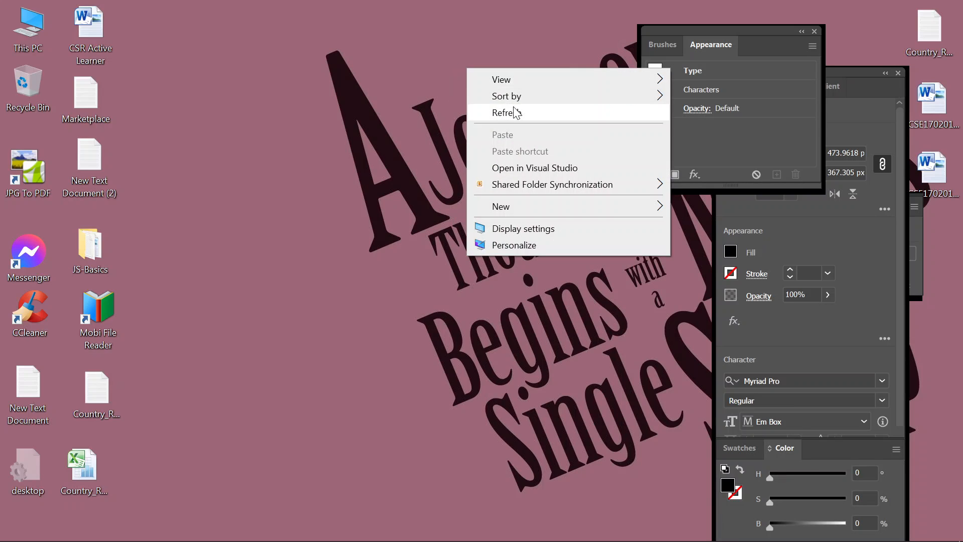
click(490, 111)
right_click(455, 61)
click(522, 113)
right_click(490, 87)
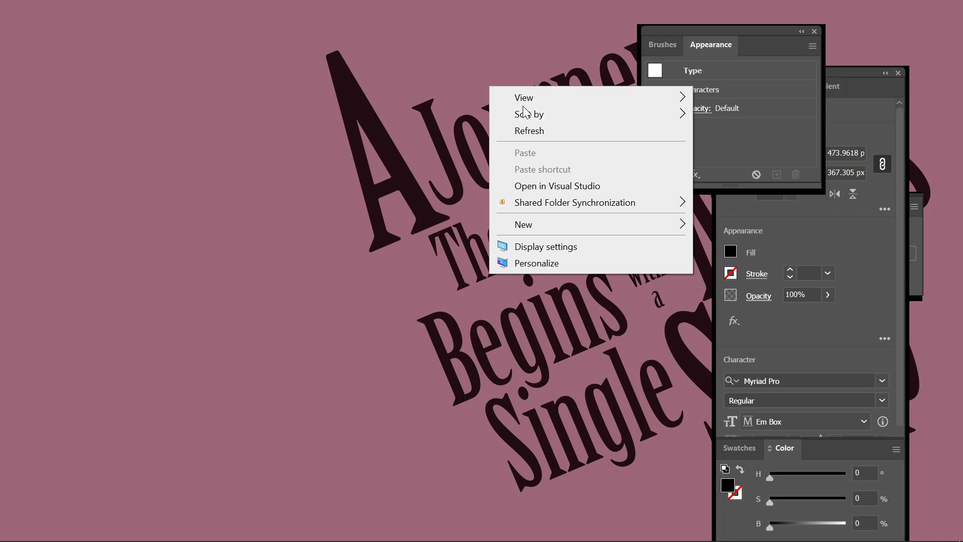
click(537, 129)
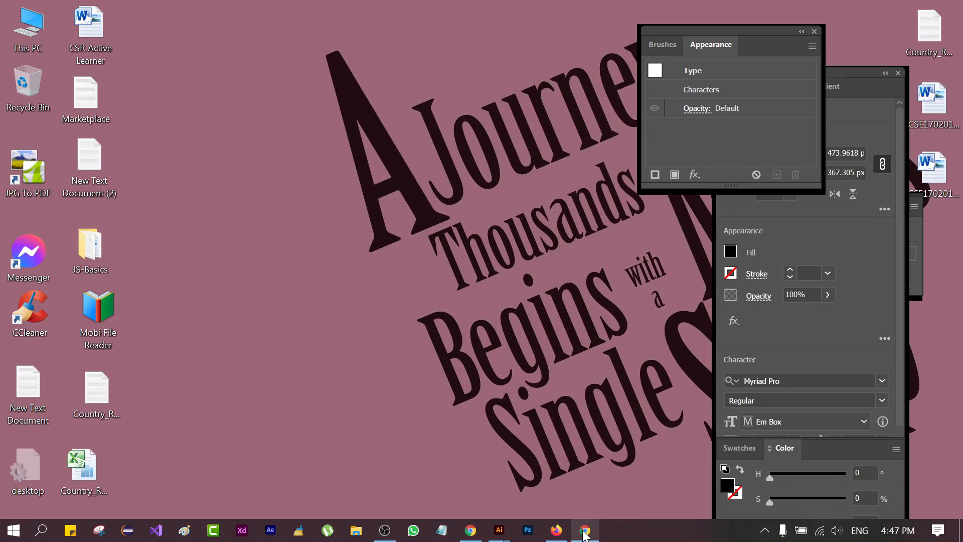
mouse_move(503, 531)
click(497, 504)
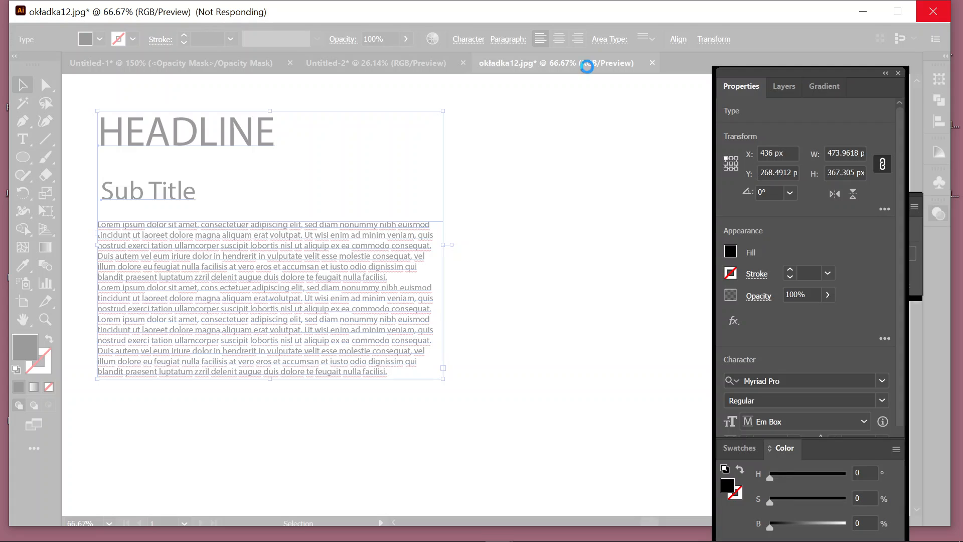
click(862, 11)
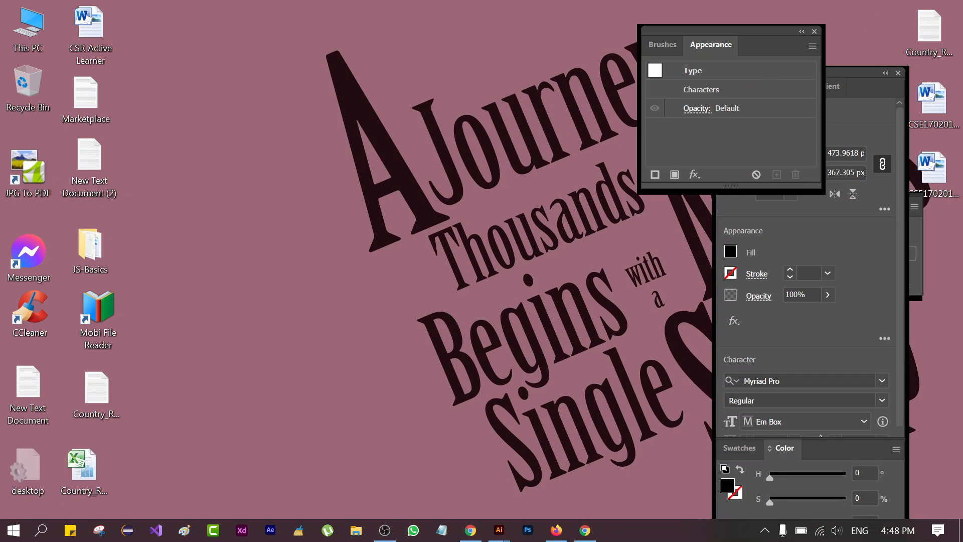
mouse_move(494, 532)
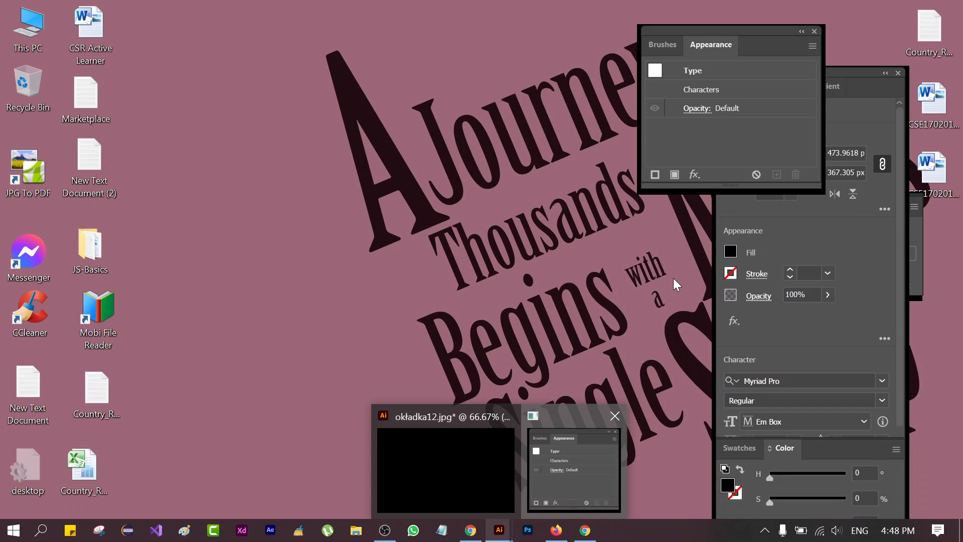
click(507, 183)
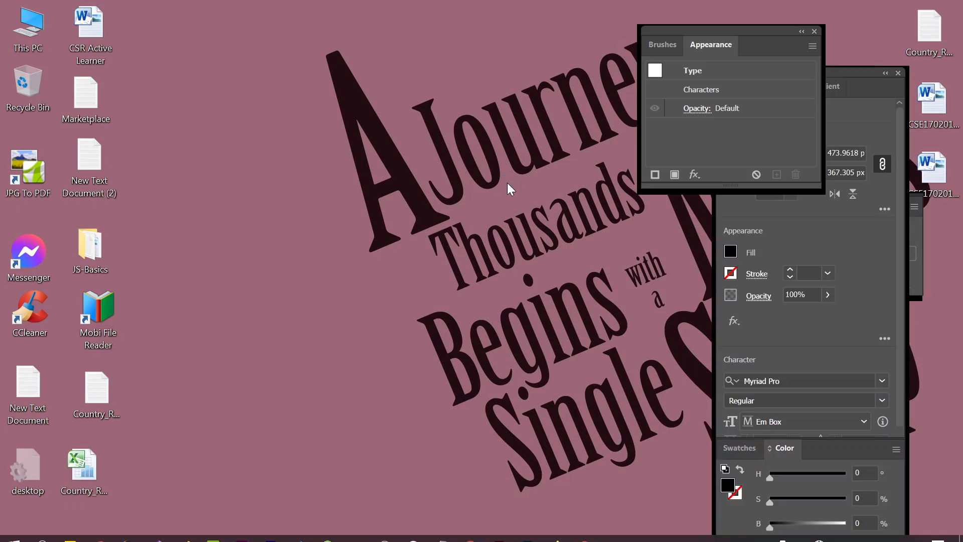
right_click(507, 183)
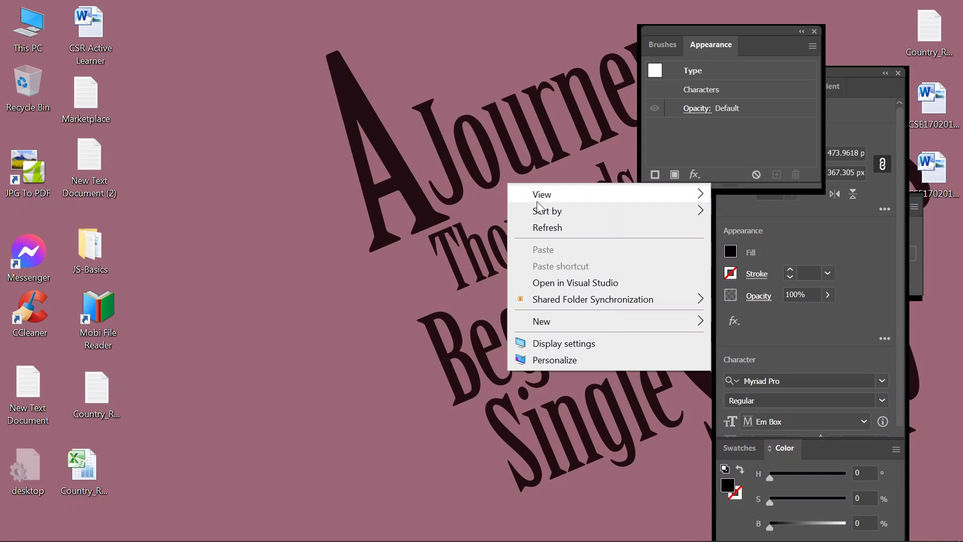
click(547, 227)
right_click(433, 89)
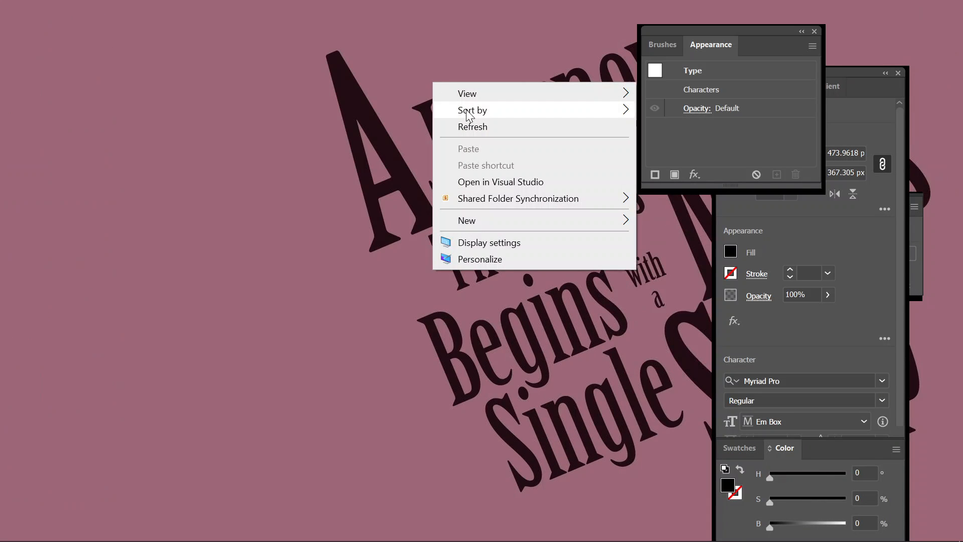
click(479, 126)
right_click(427, 59)
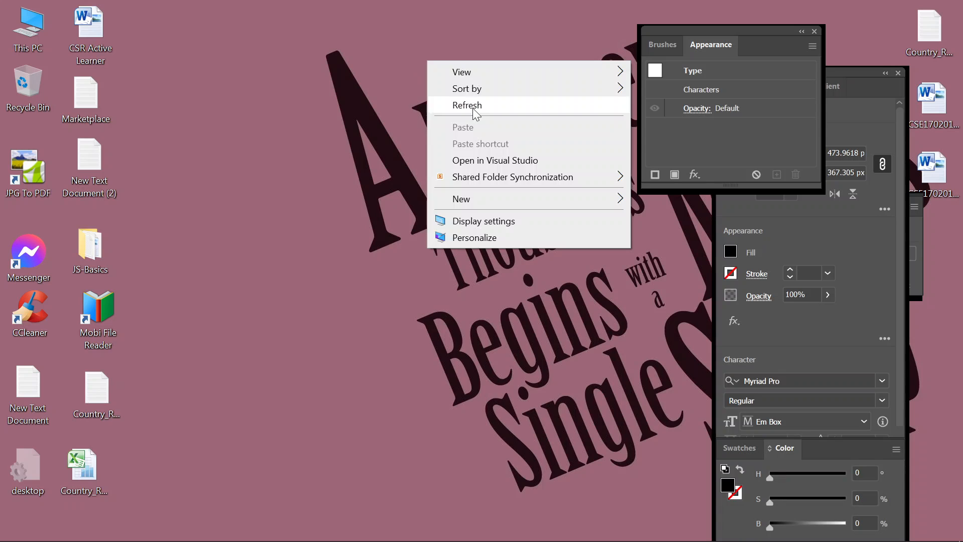
click(482, 101)
right_click(448, 57)
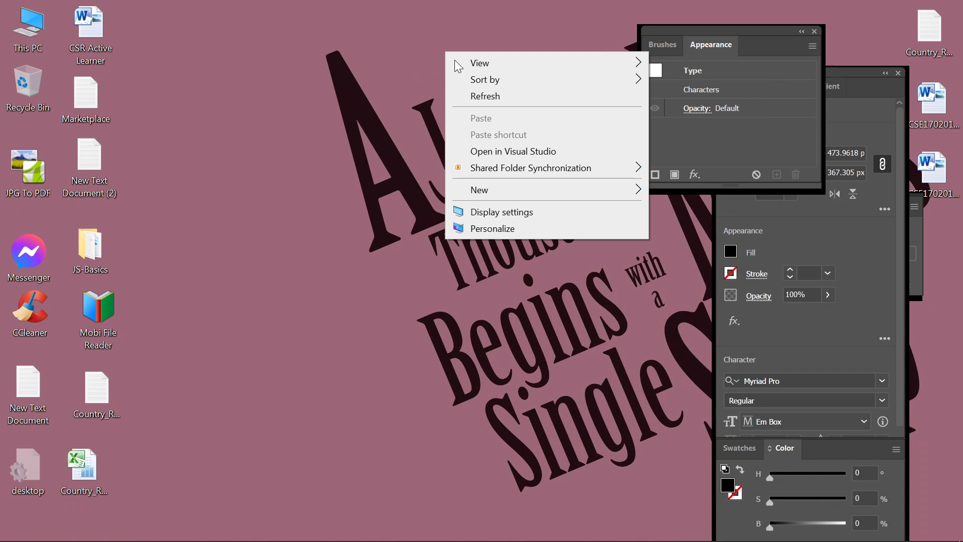
click(493, 96)
mouse_move(587, 533)
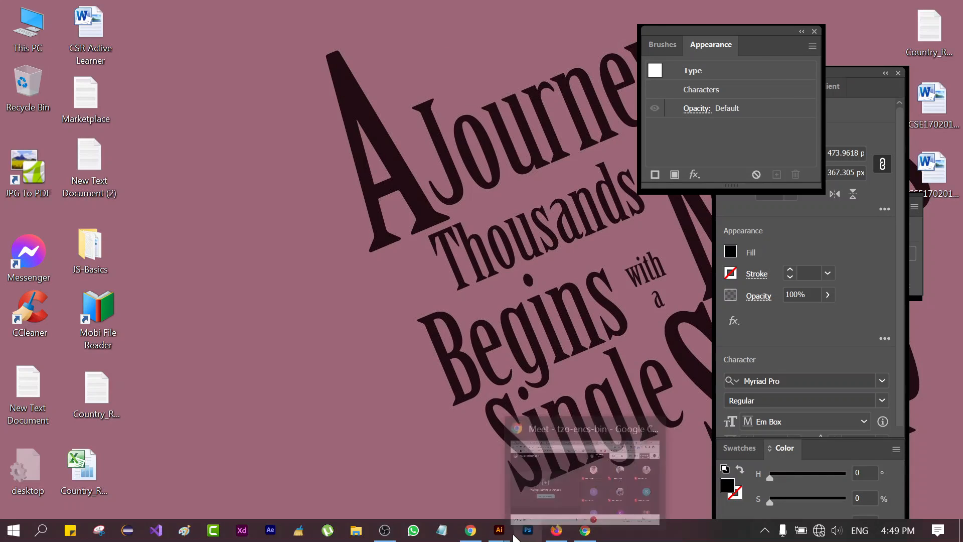
click(457, 459)
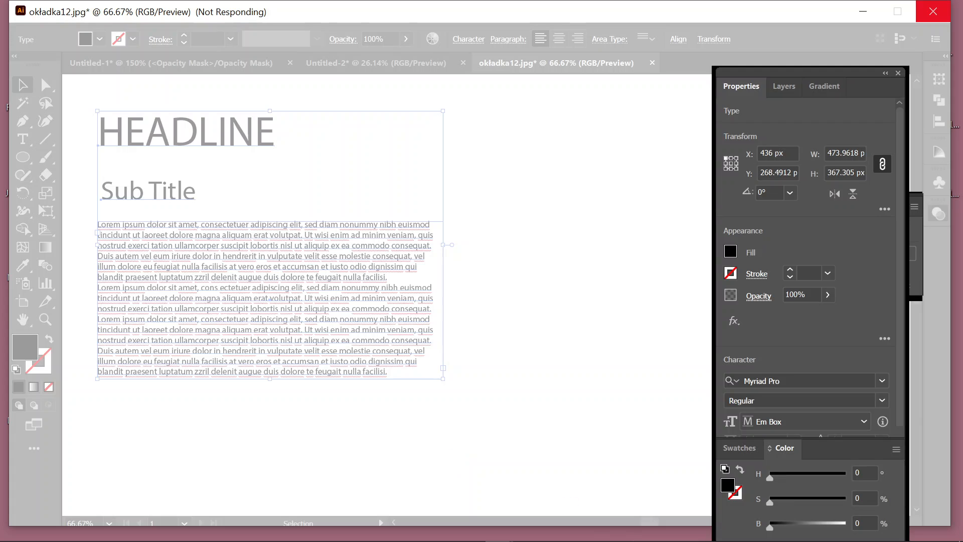
Switch to the Google Meet tab in Chrome and rejoin the disconnected video call.
click(585, 530)
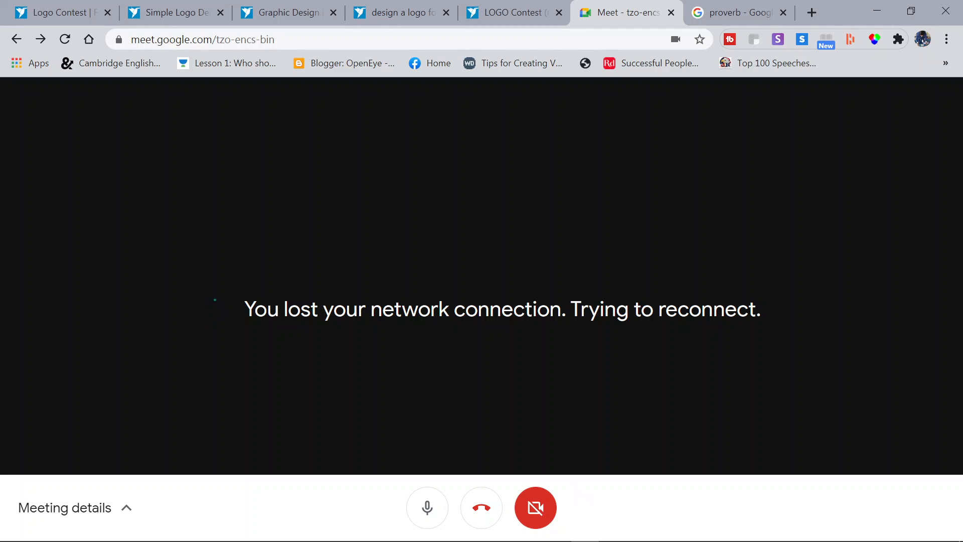
mouse_move(802, 539)
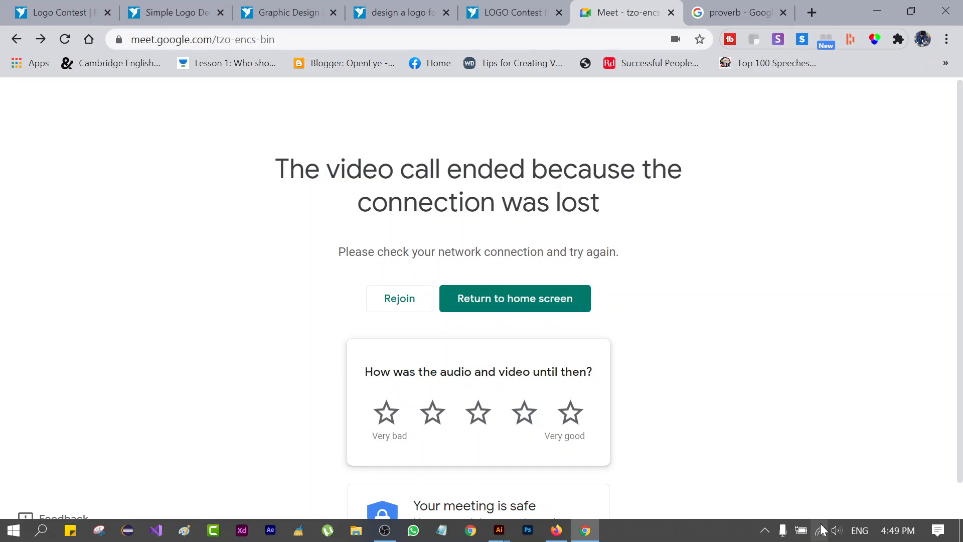
click(401, 301)
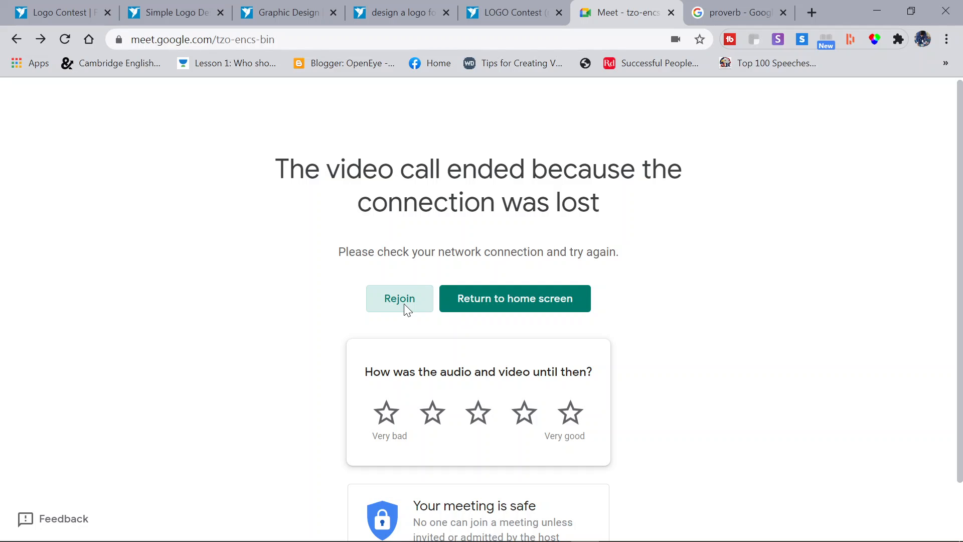
click(412, 304)
click(411, 301)
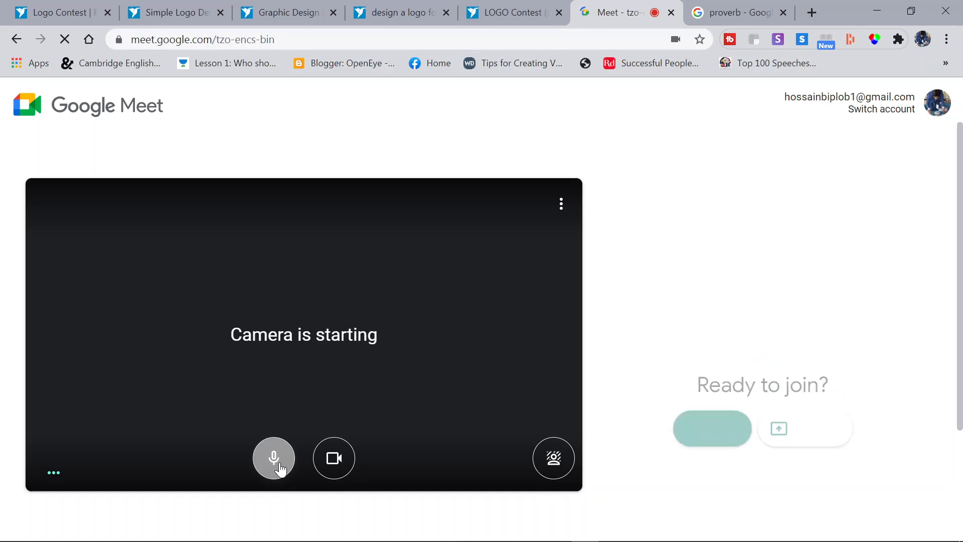
Join the call with the camera and microphone off and unmute the microphone once in the meeting.
click(332, 466)
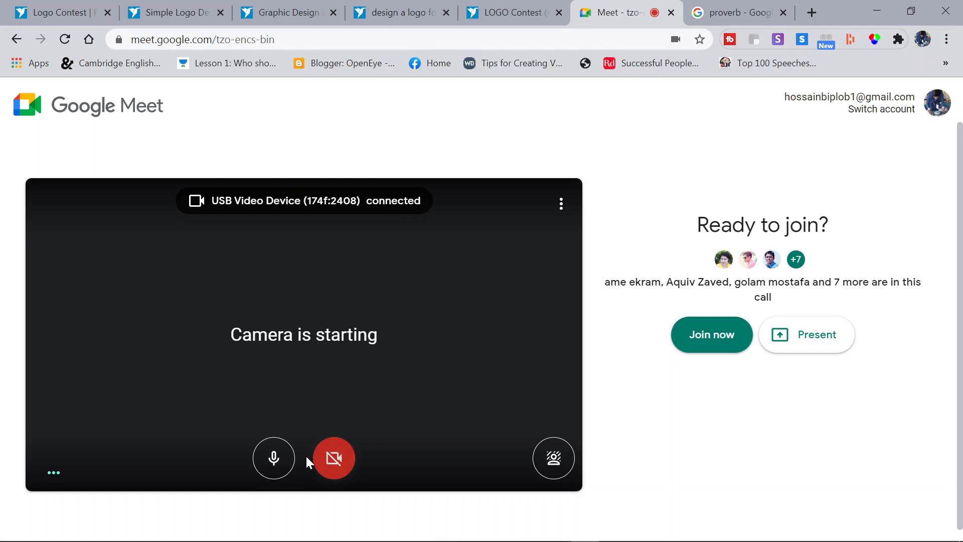
click(290, 458)
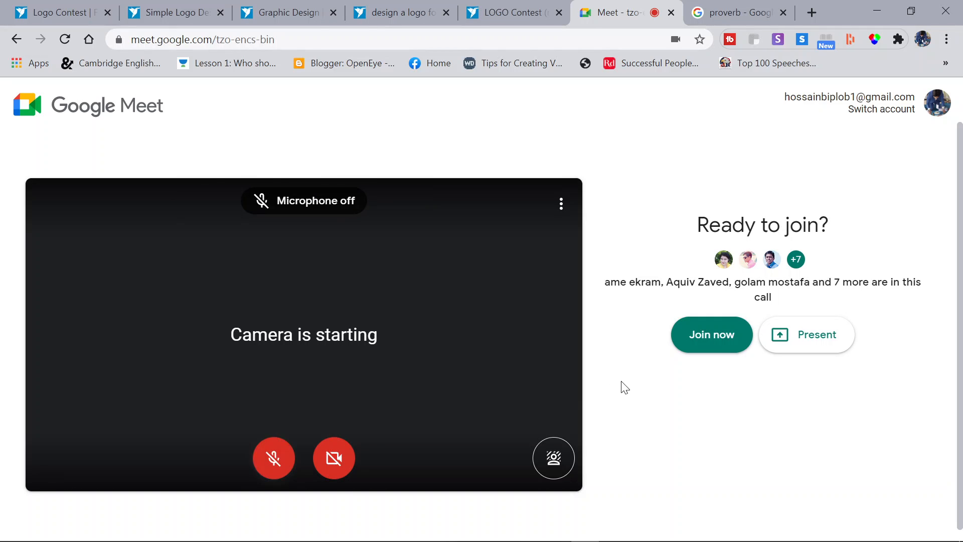
click(717, 329)
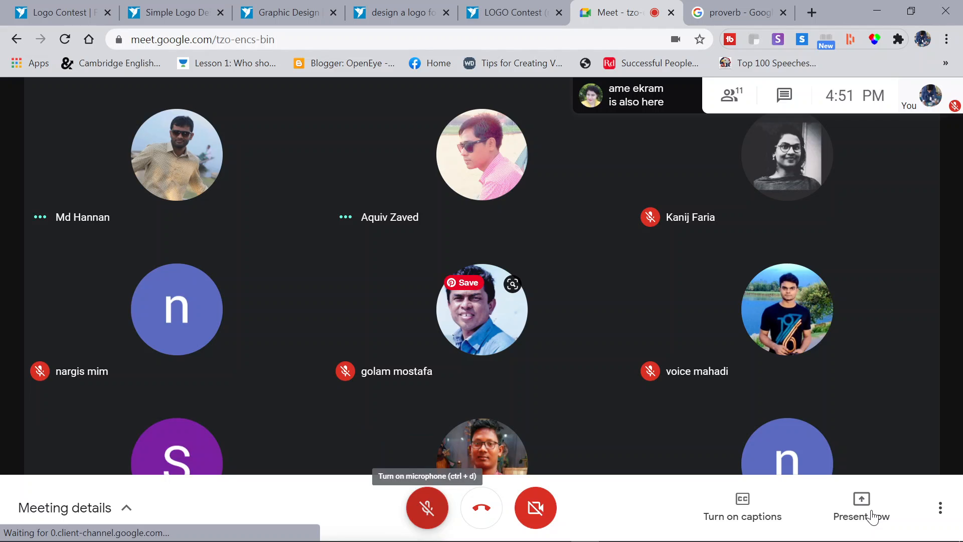
click(441, 505)
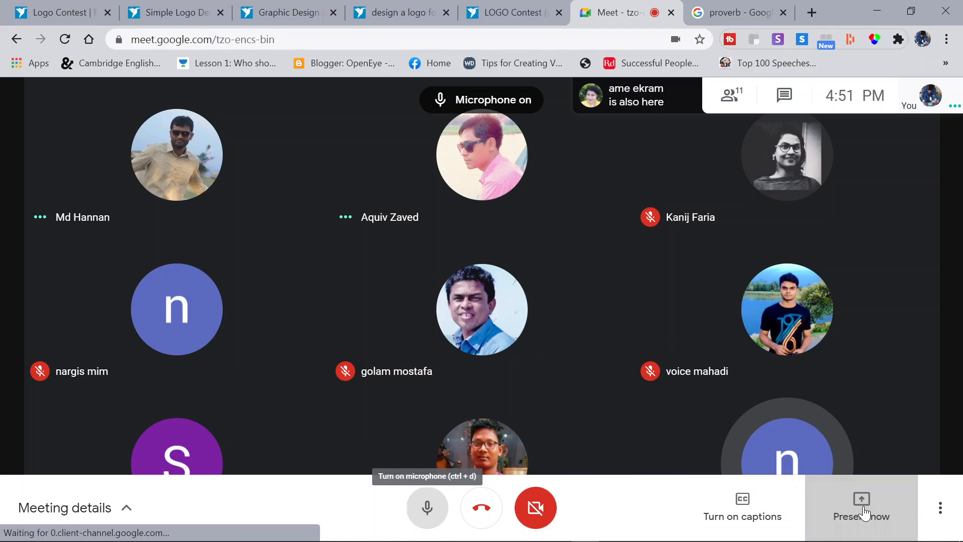
Check the Illustrator document window, return to the Google Meet call and dismiss its presenting options.
mouse_move(499, 531)
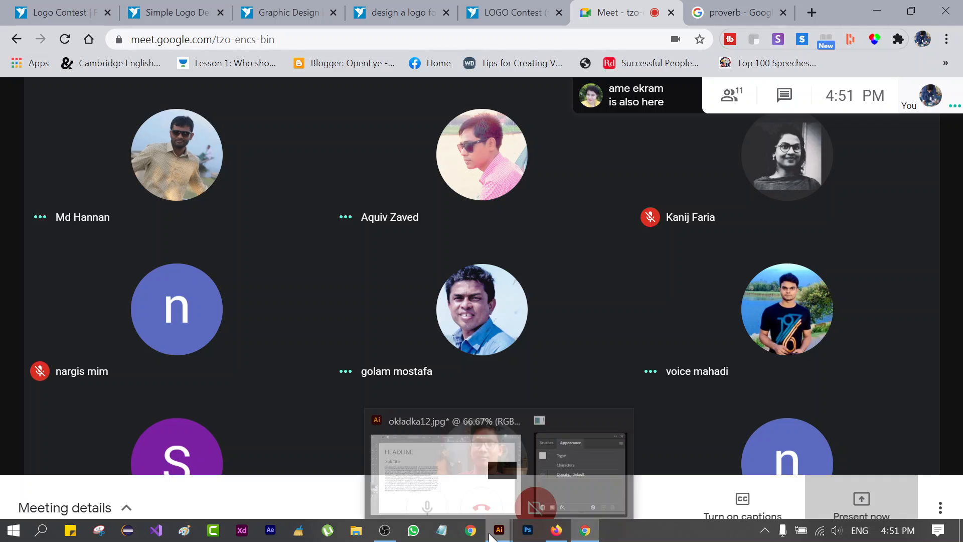
click(471, 455)
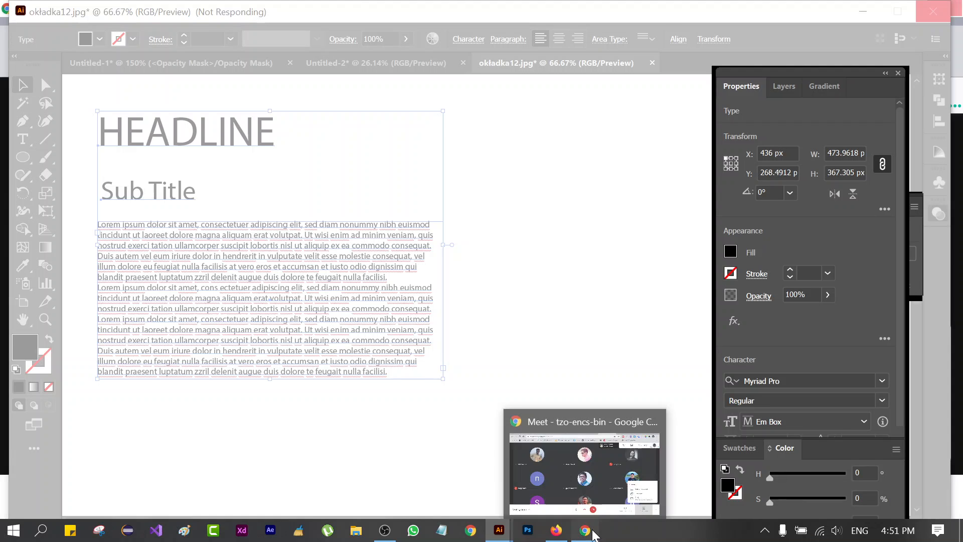
click(586, 532)
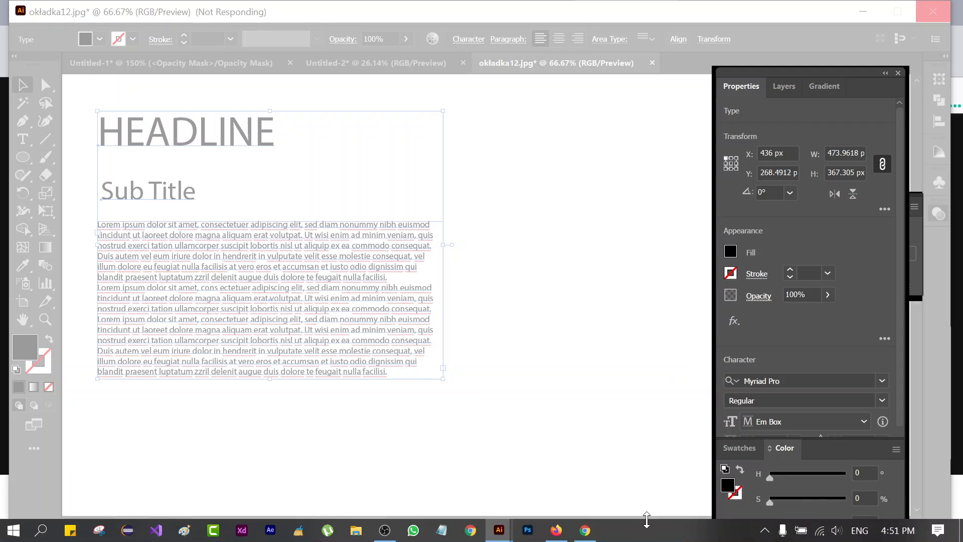
click(596, 533)
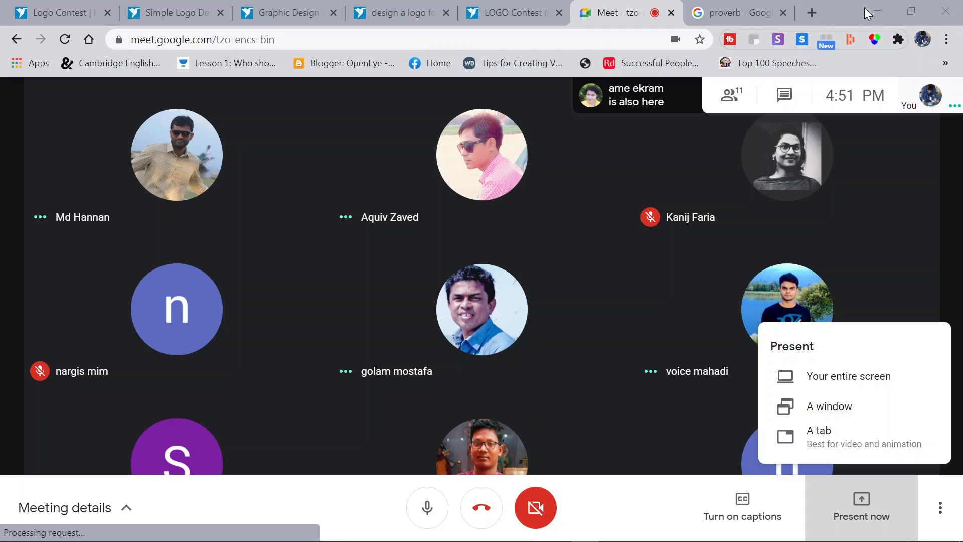
key(Escape)
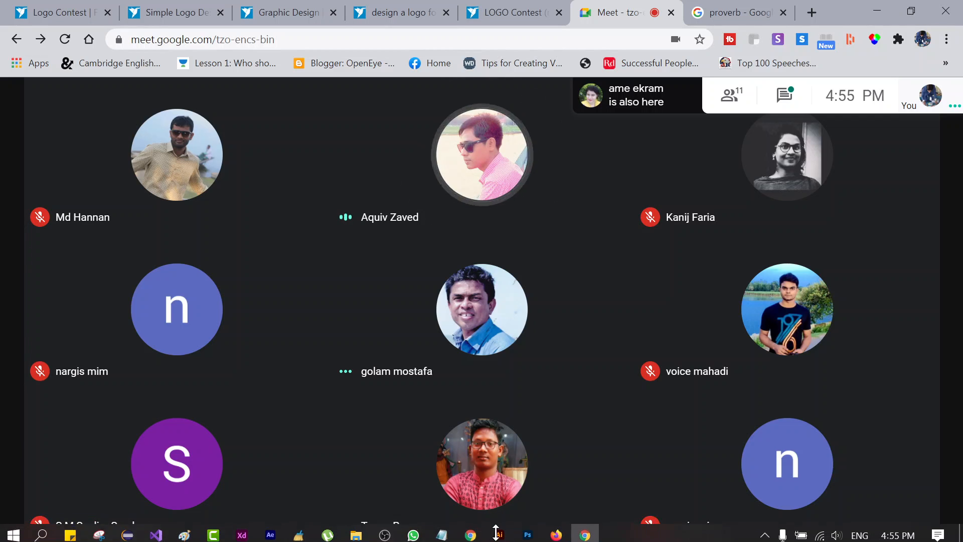
Bring up the Illustrator document window again and switch to OBS.
mouse_move(497, 535)
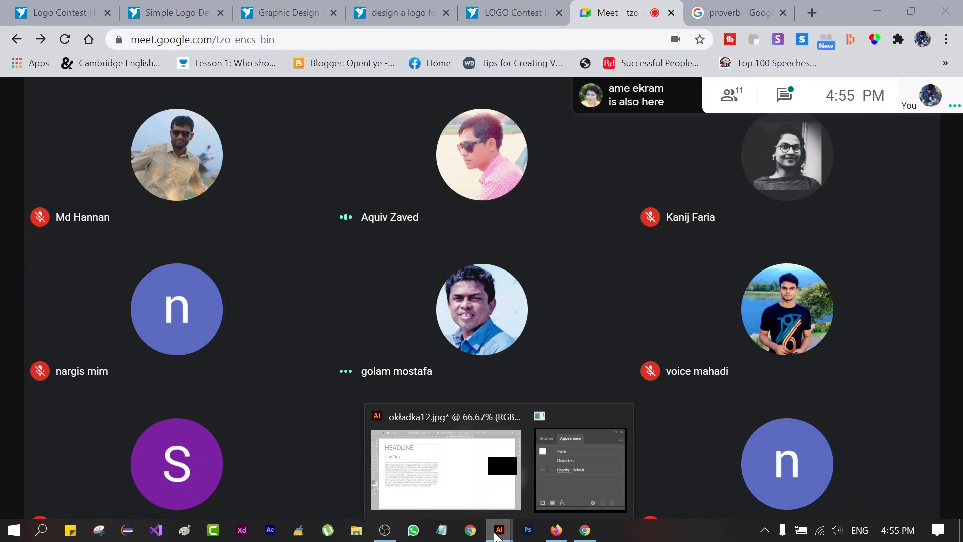
click(490, 481)
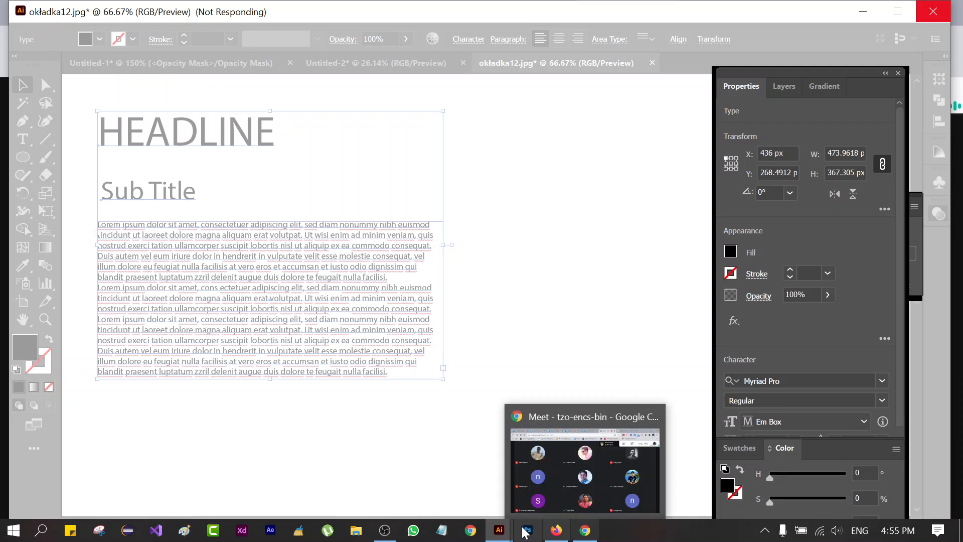
mouse_move(499, 530)
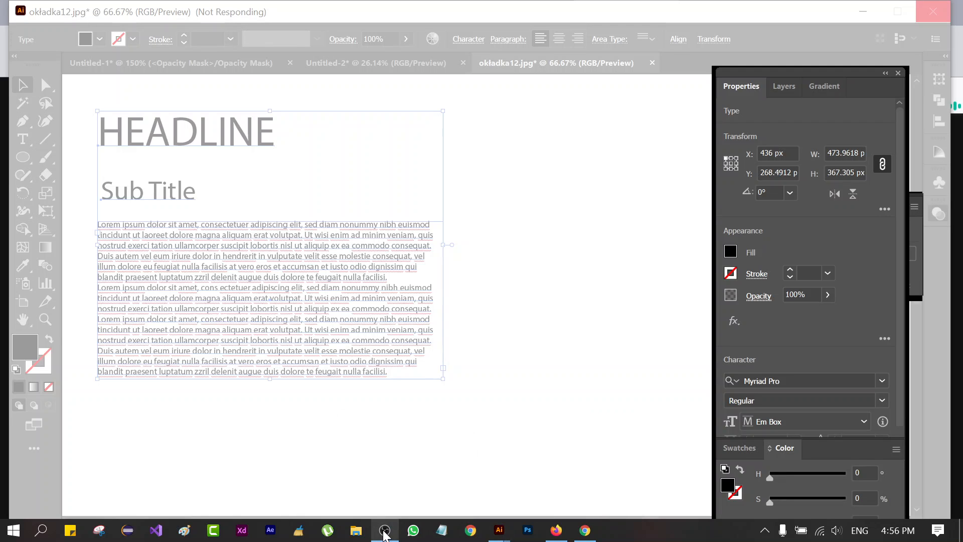
click(385, 532)
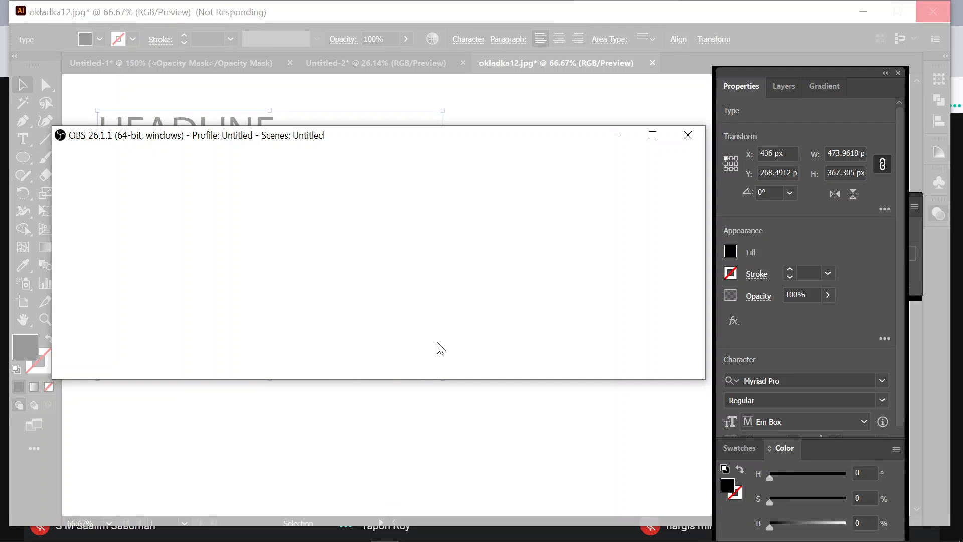